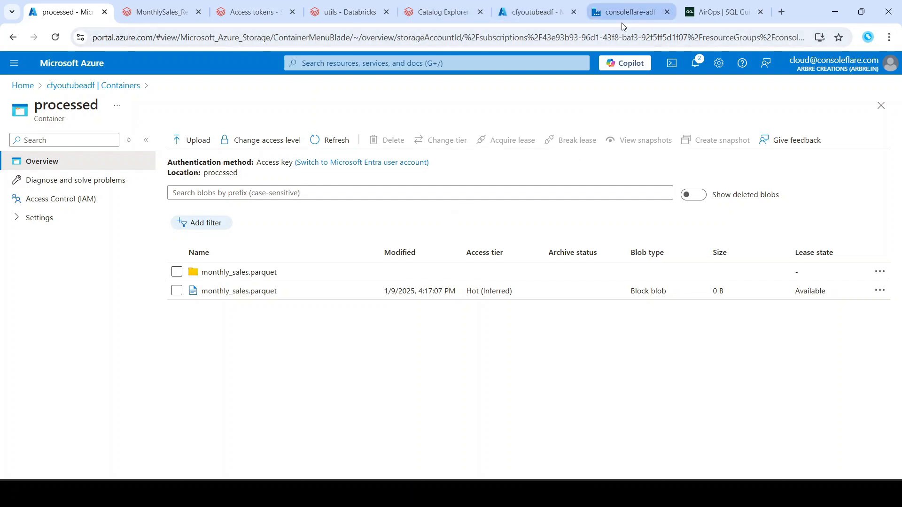
# - Start creating a new Azure SQL resource in the Azure portal, using the SQL databases option with the Single database resource type
pyautogui.click(545, 14)
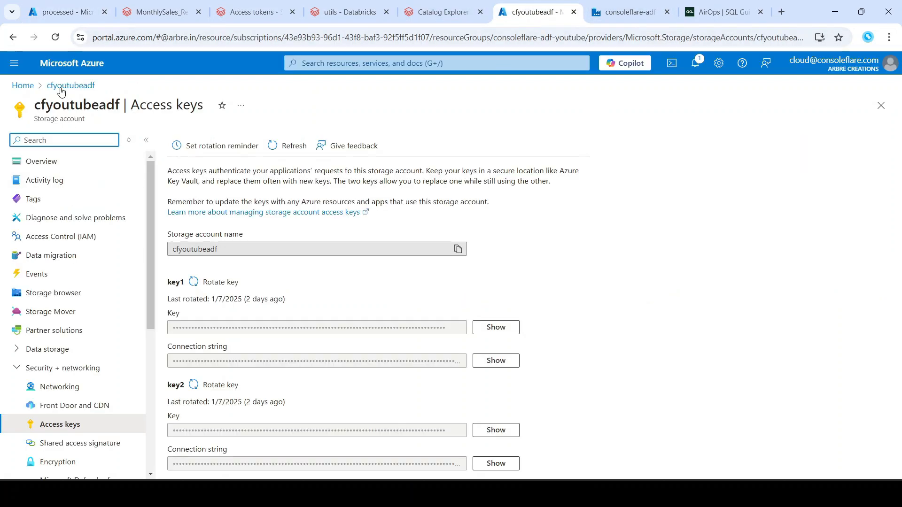
pyautogui.click(25, 88)
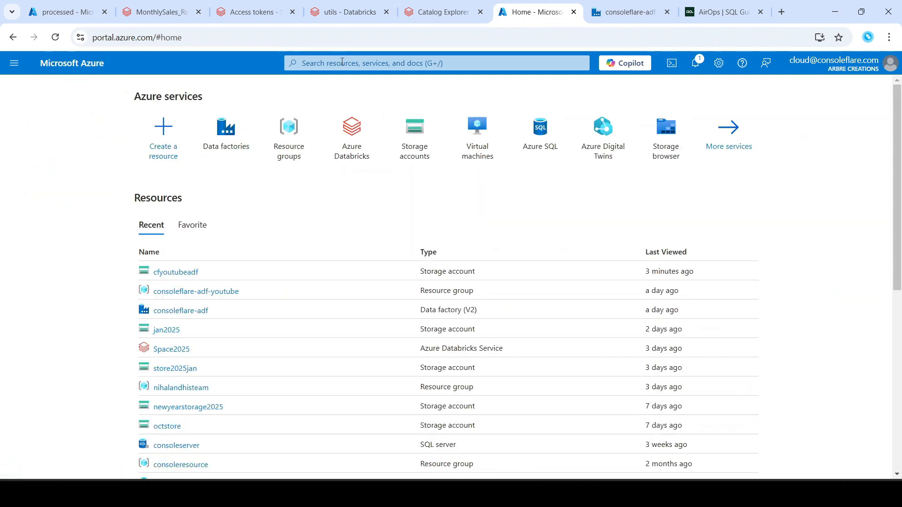
pyautogui.click(539, 146)
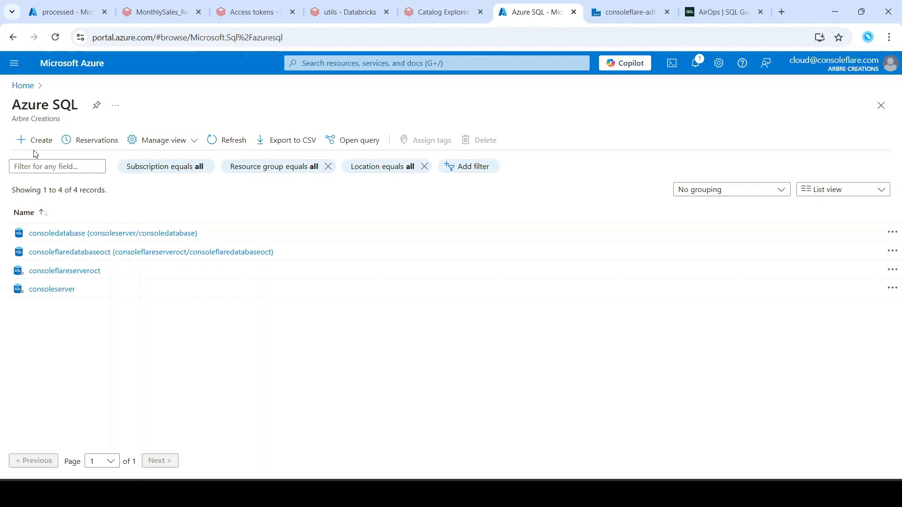
pyautogui.click(29, 146)
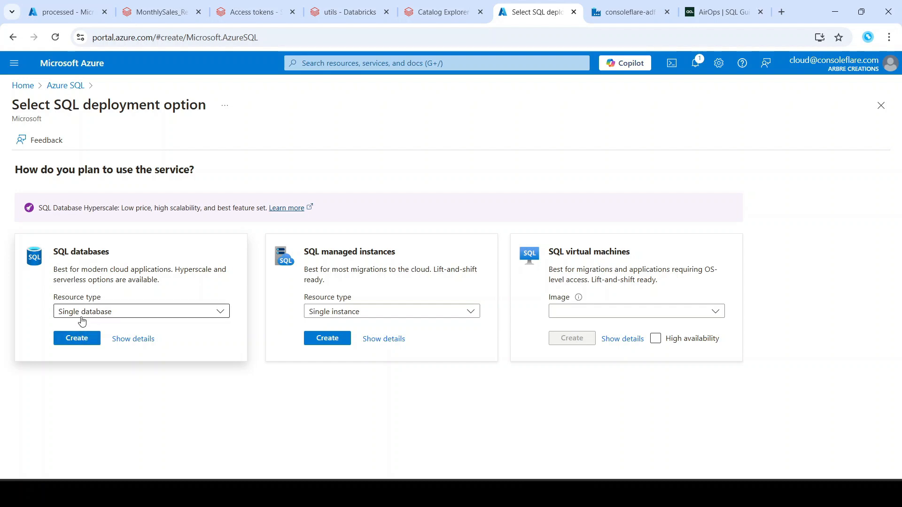
pyautogui.click(82, 313)
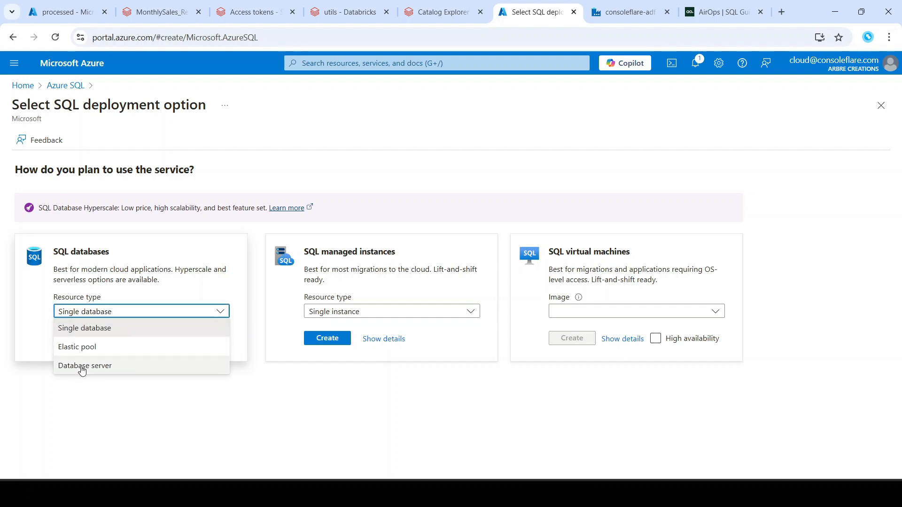
pyautogui.click(77, 320)
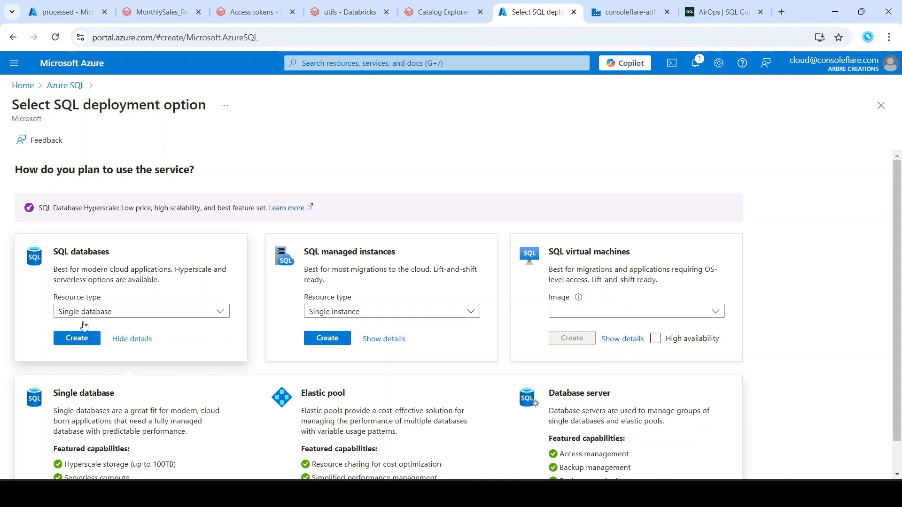
pyautogui.click(77, 340)
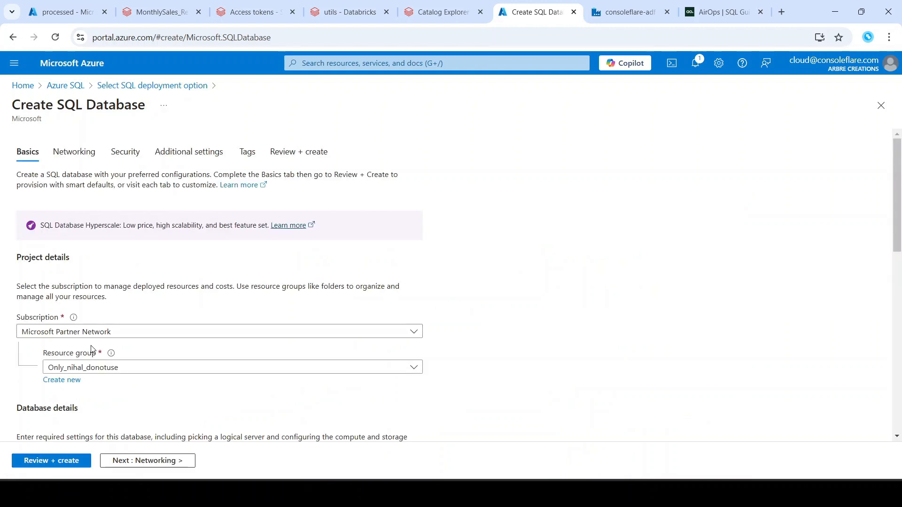
# - Assign the new database to the consoleflare-adf-youtube resource group and name it cfazsqldb
pyautogui.click(196, 346)
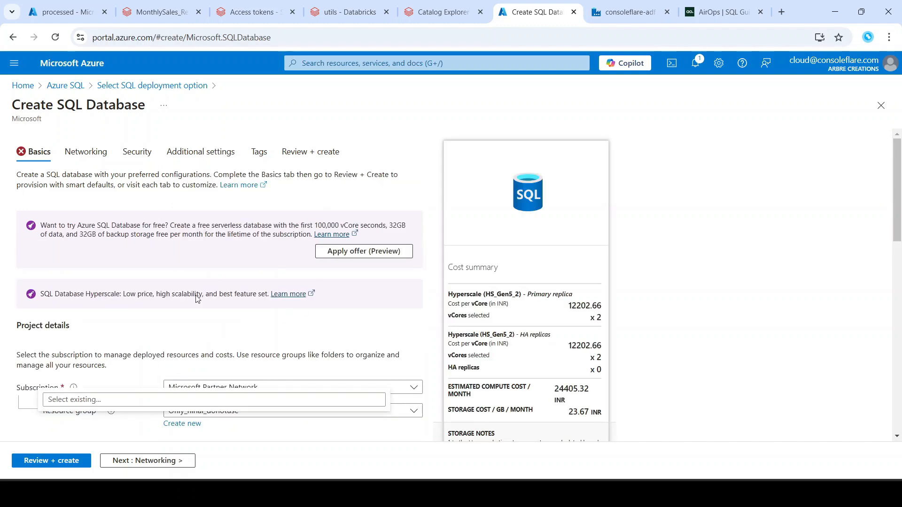
pyautogui.scroll(-3, 196, 294)
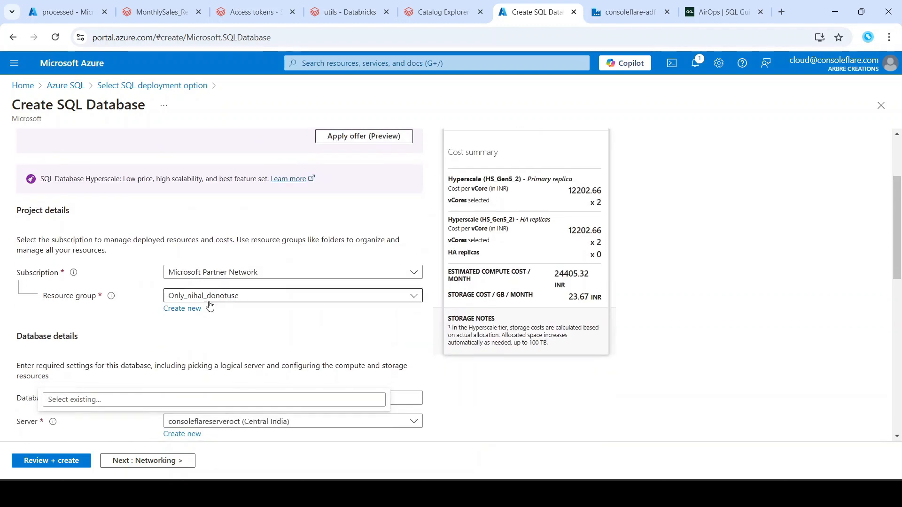
pyautogui.click(218, 296)
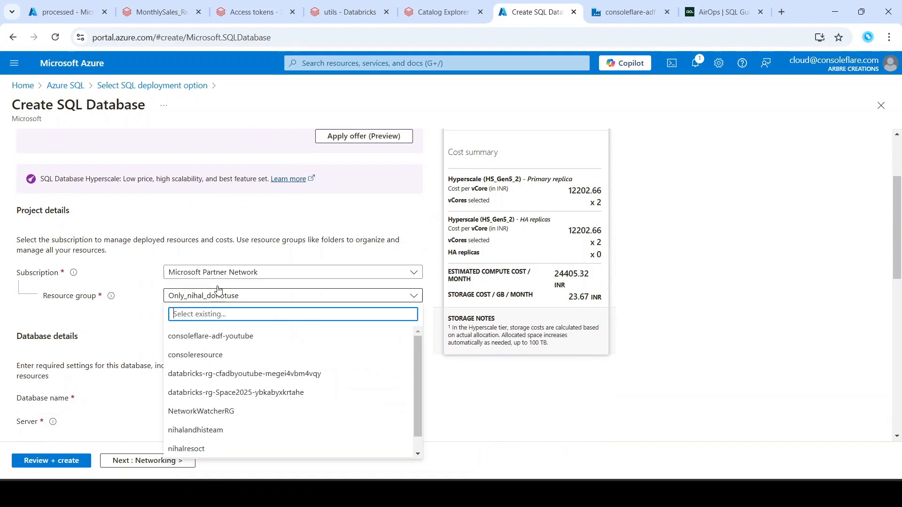
pyautogui.click(220, 337)
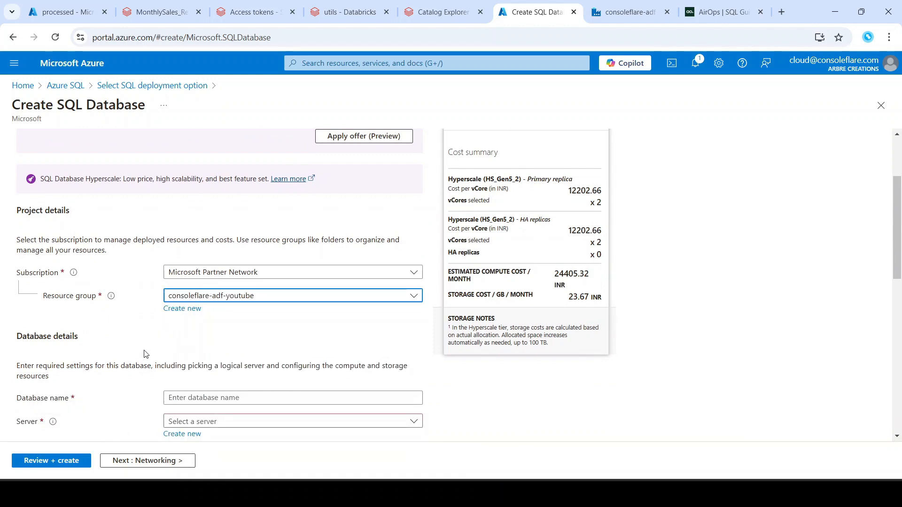
pyautogui.scroll(-3, 129, 345)
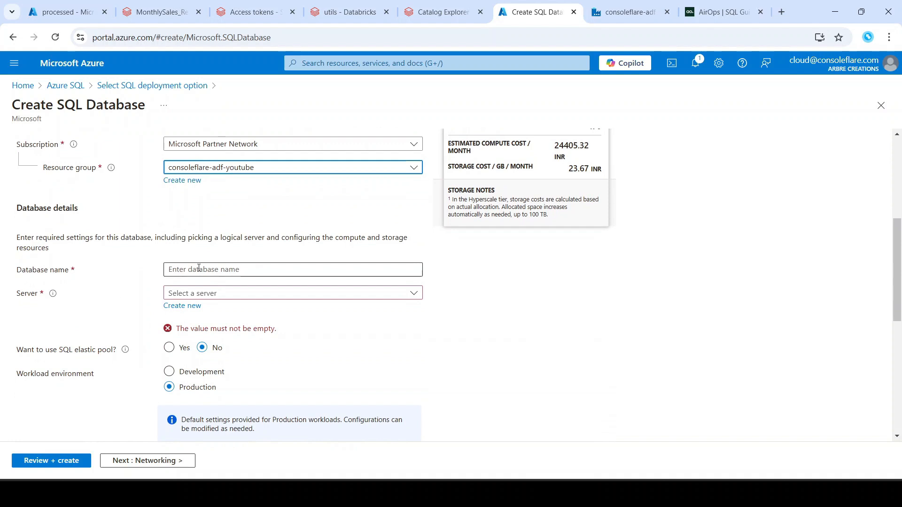
pyautogui.click(199, 269)
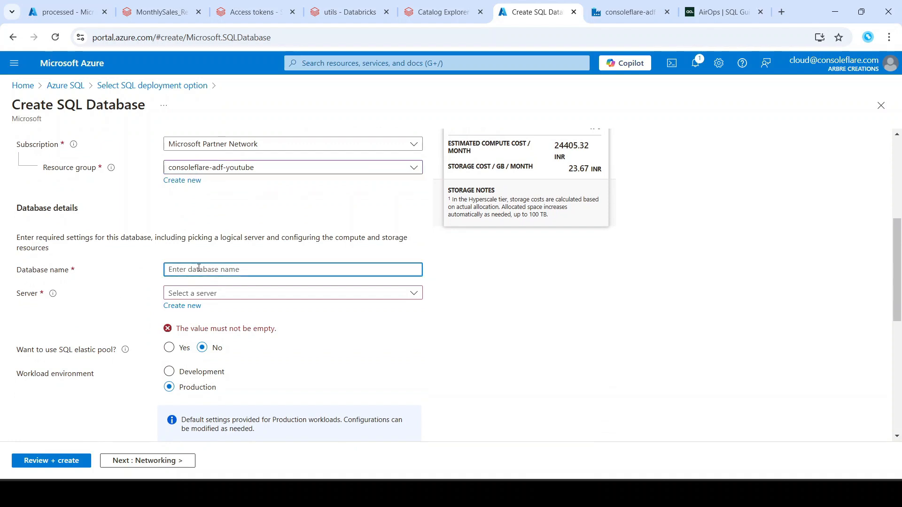
pyautogui.write('cfazsqldb')
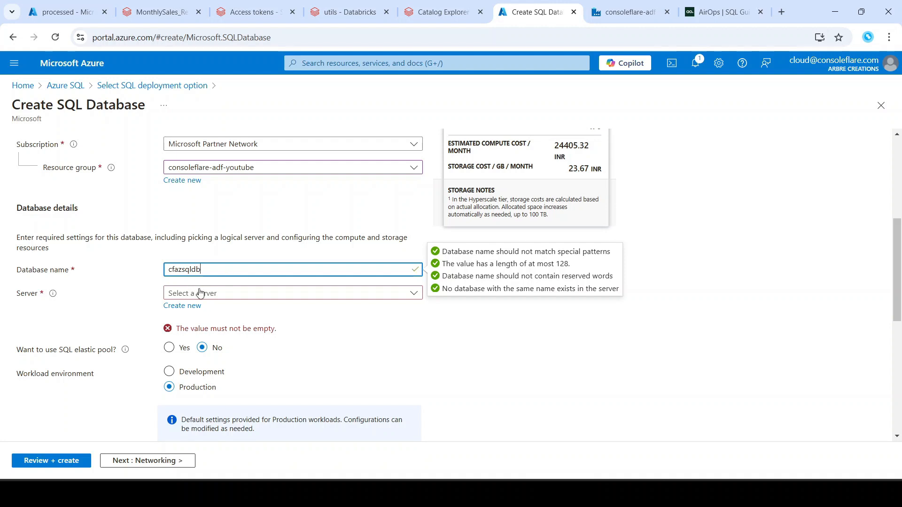
# - Start a new server for the database and name it cfazsqlyoutube
pyautogui.click(200, 293)
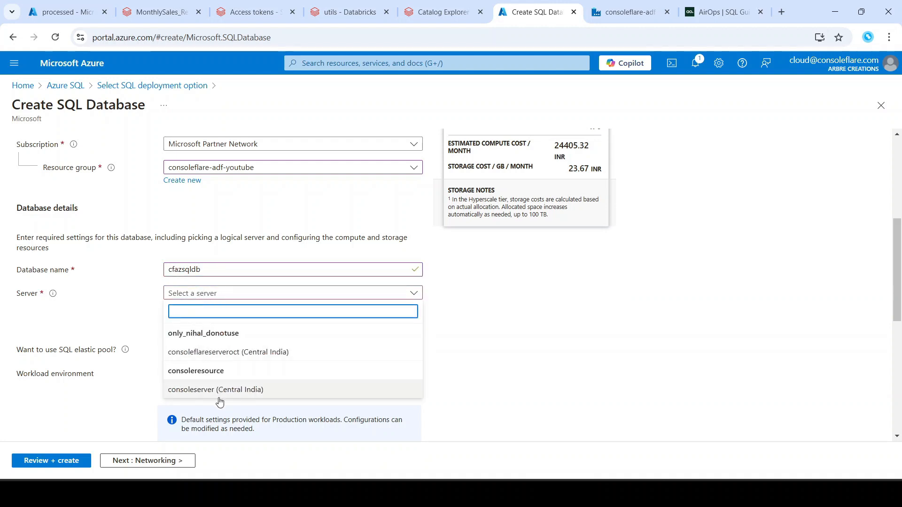
pyautogui.click(146, 318)
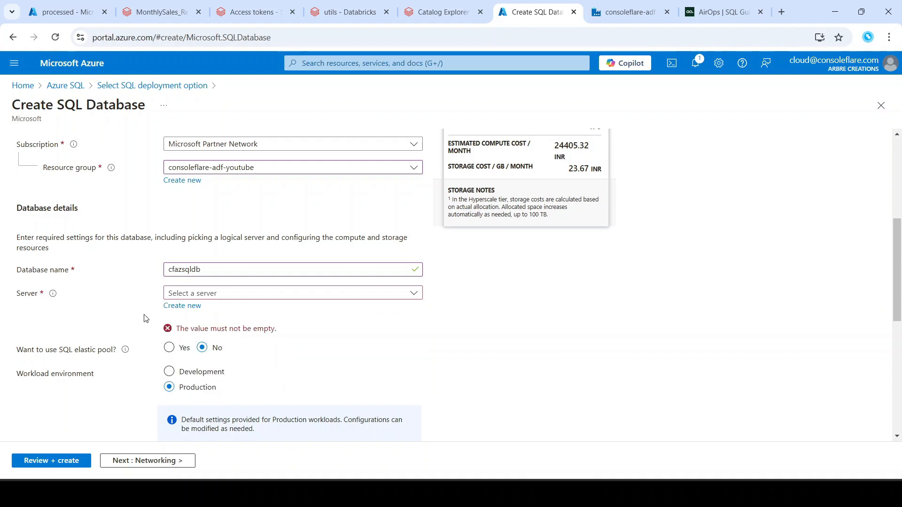
pyautogui.click(195, 307)
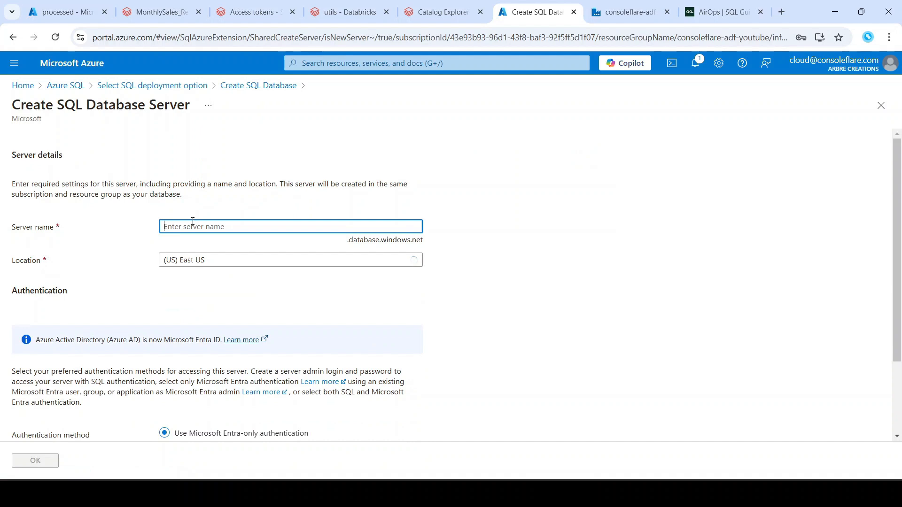
pyautogui.write('cfaz')
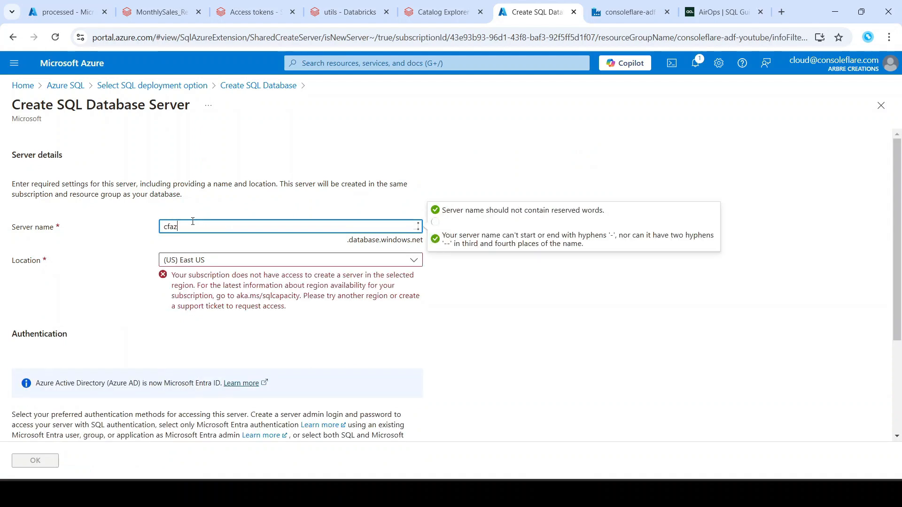
pyautogui.write('sqls')
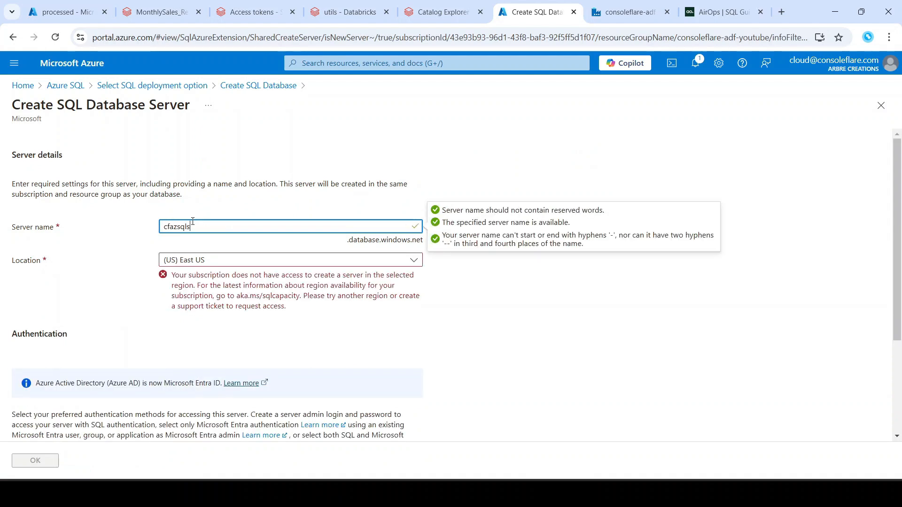
pyautogui.write('erver')
pyautogui.press('BackSpace')
pyautogui.write('youtube')
# - Set the new server's location to (Asia Pacific) Central India
pyautogui.click(414, 262)
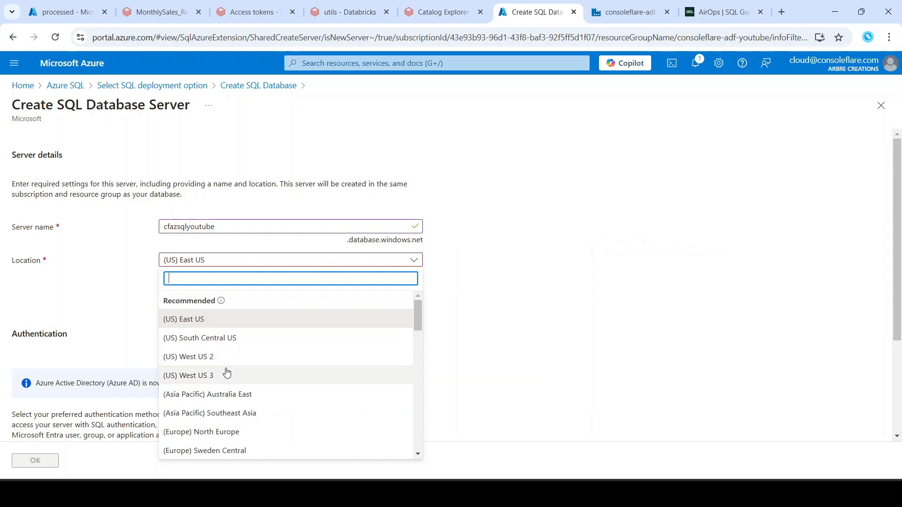
pyautogui.scroll(-2, 259, 411)
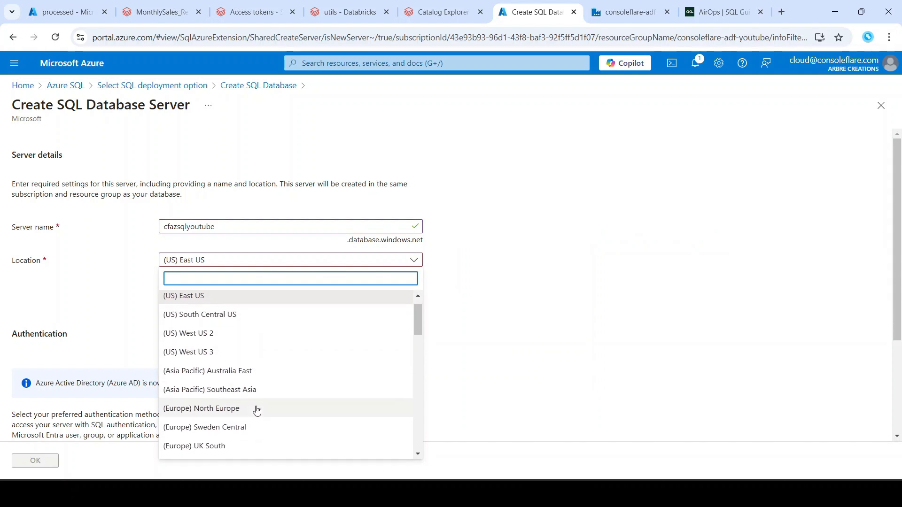
pyautogui.scroll(-3, 256, 416)
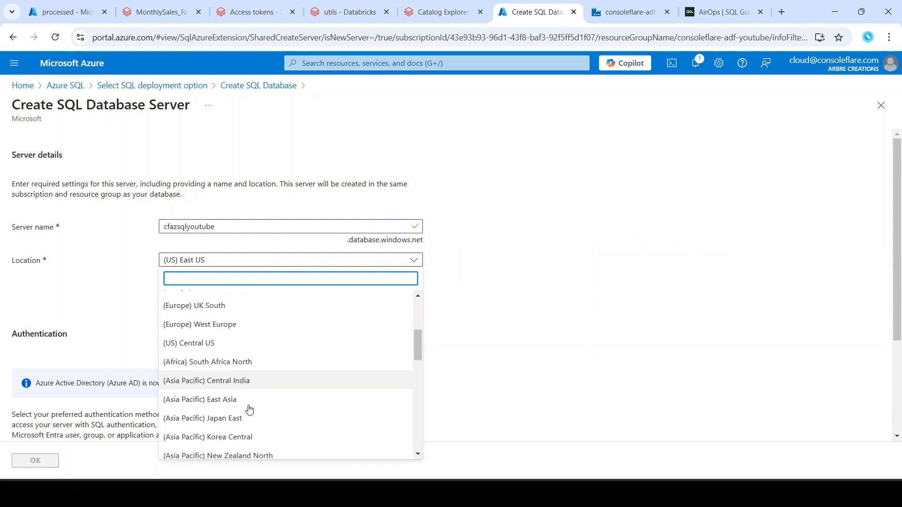
pyautogui.scroll(-2, 230, 397)
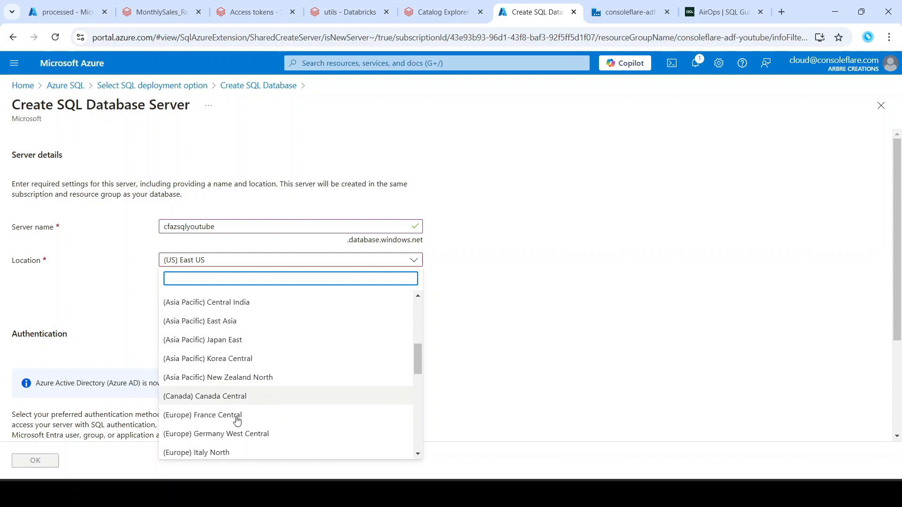
pyautogui.scroll(1, 227, 332)
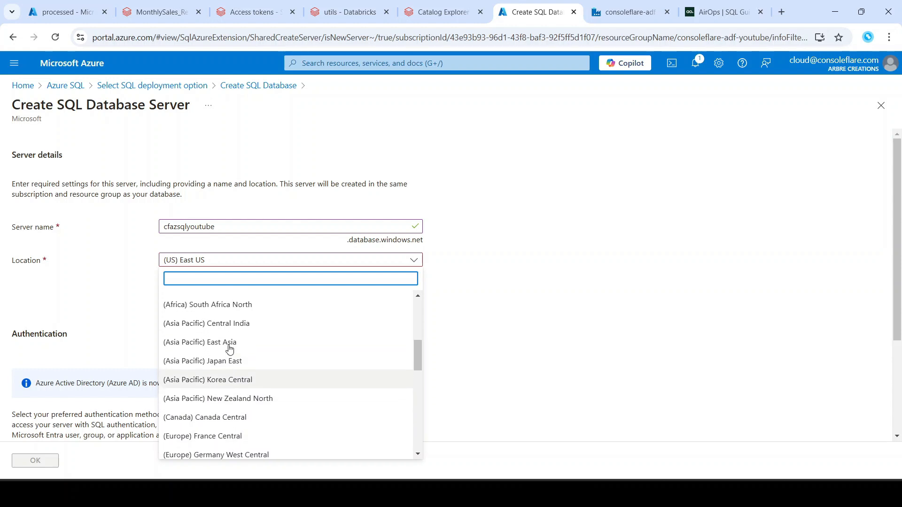
pyautogui.click(223, 331)
# - Set the server's authentication method to use both SQL and Microsoft Entra authentication
pyautogui.scroll(-1, 231, 305)
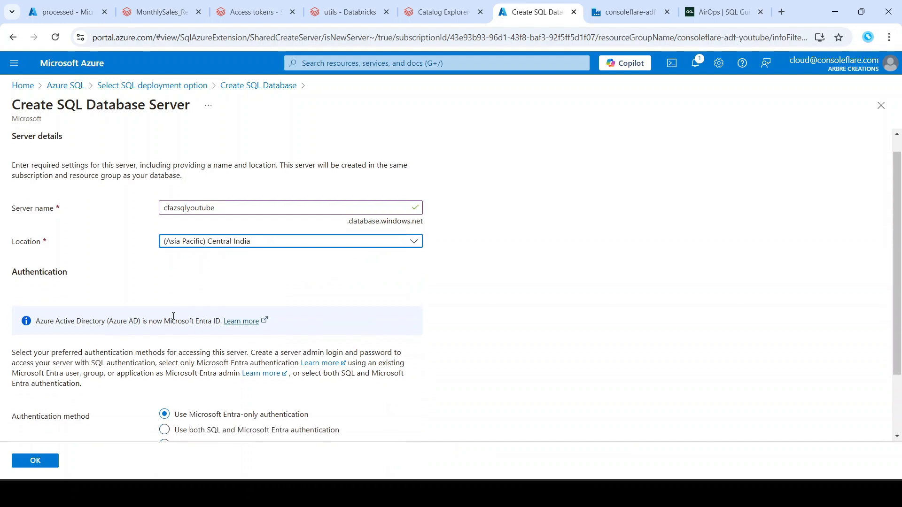
pyautogui.scroll(-1, 152, 422)
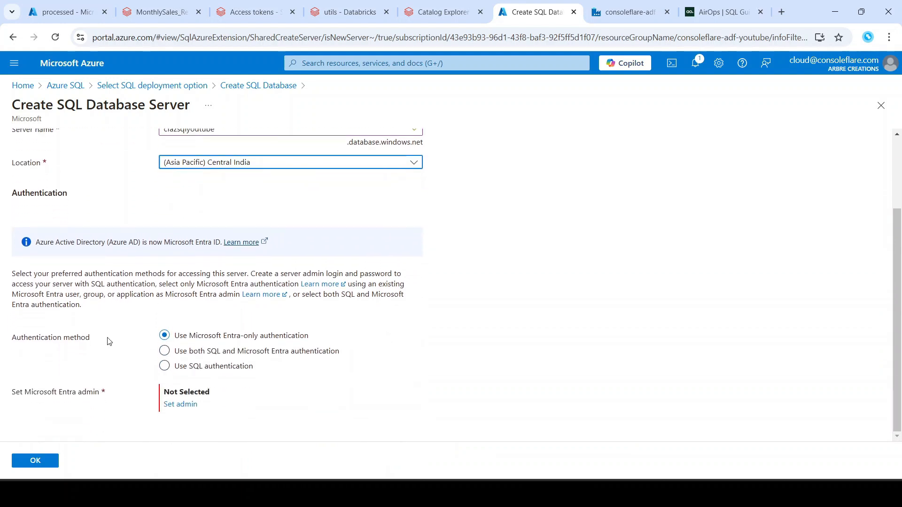
pyautogui.click(165, 351)
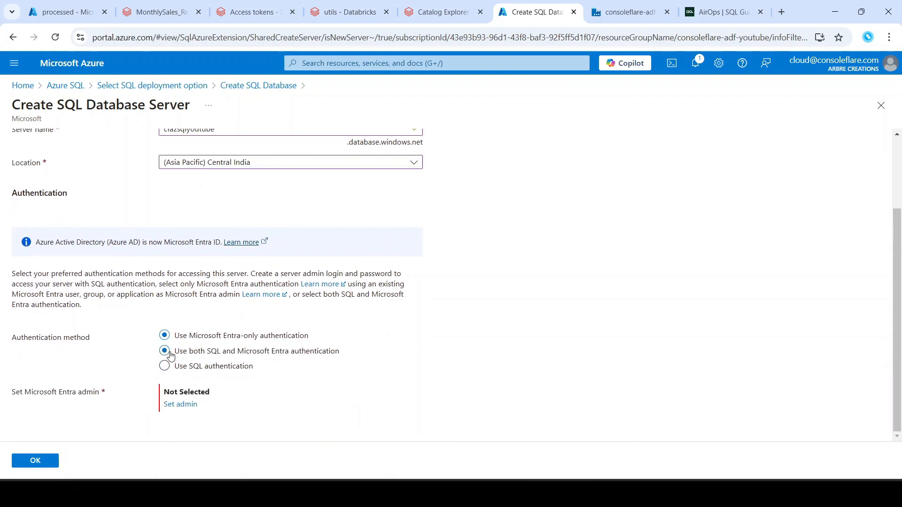
# - Find the Consoleflare Cloud user by searching for "cloud" and set it as the server's Microsoft Entra admin
pyautogui.scroll(-1, 194, 383)
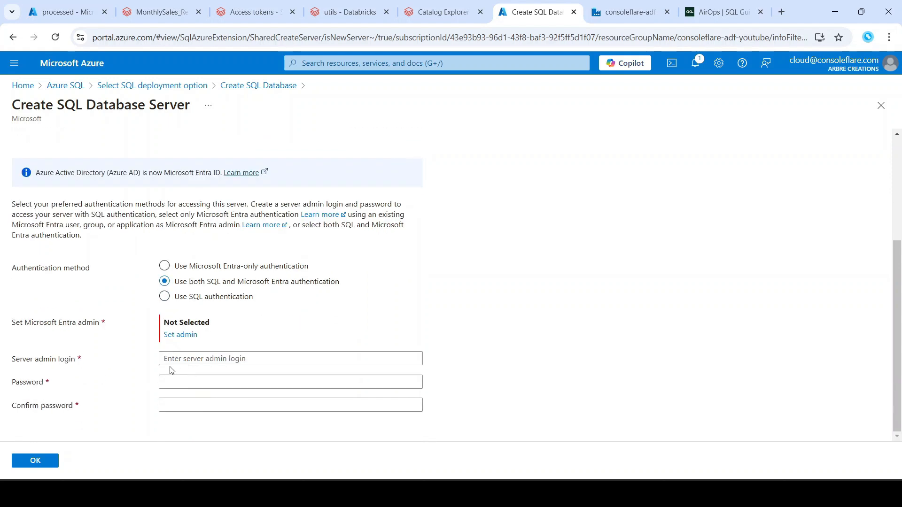
pyautogui.click(176, 334)
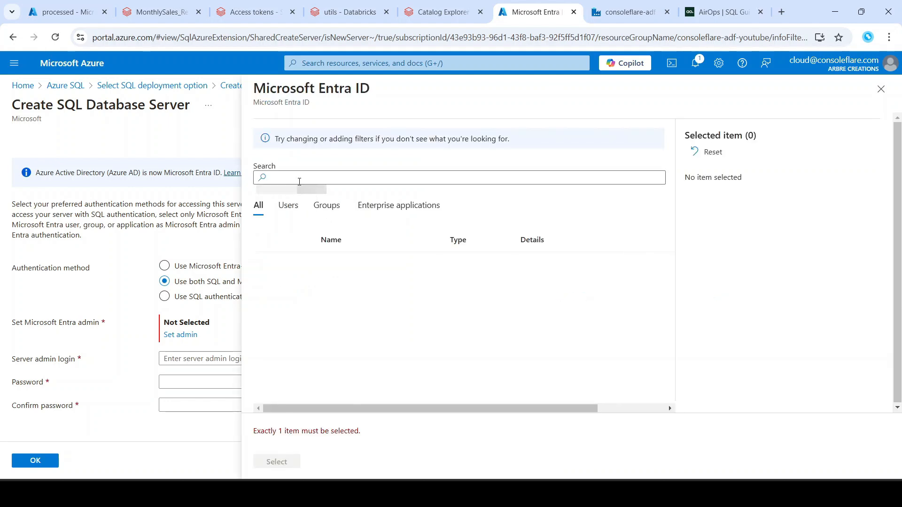
pyautogui.click(299, 181)
pyautogui.write('cloud')
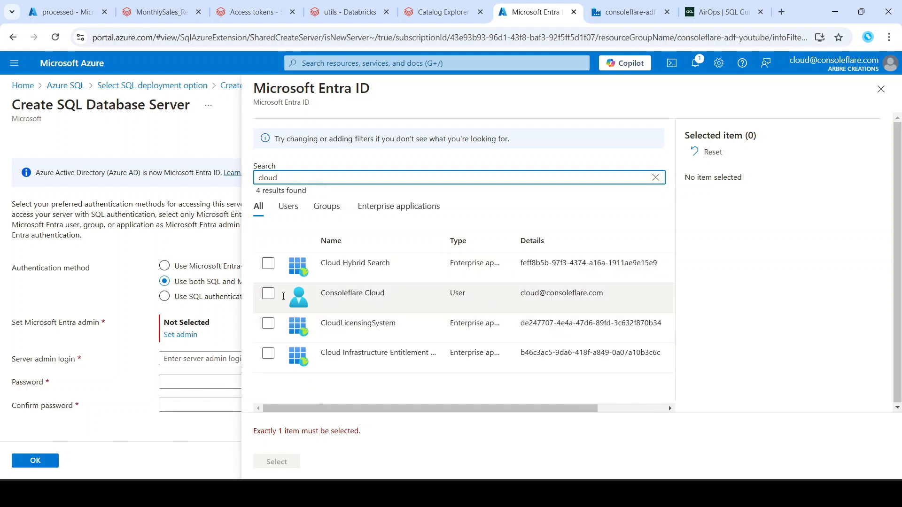
pyautogui.click(268, 294)
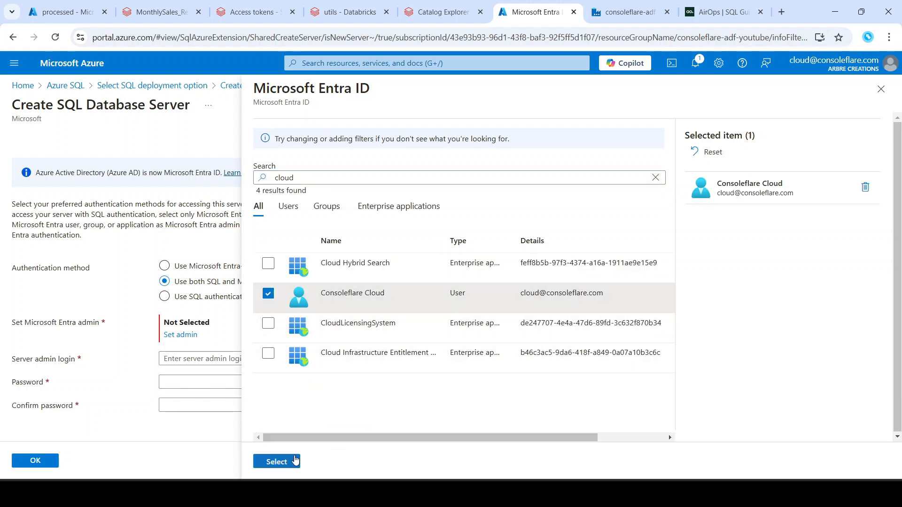
pyautogui.click(291, 462)
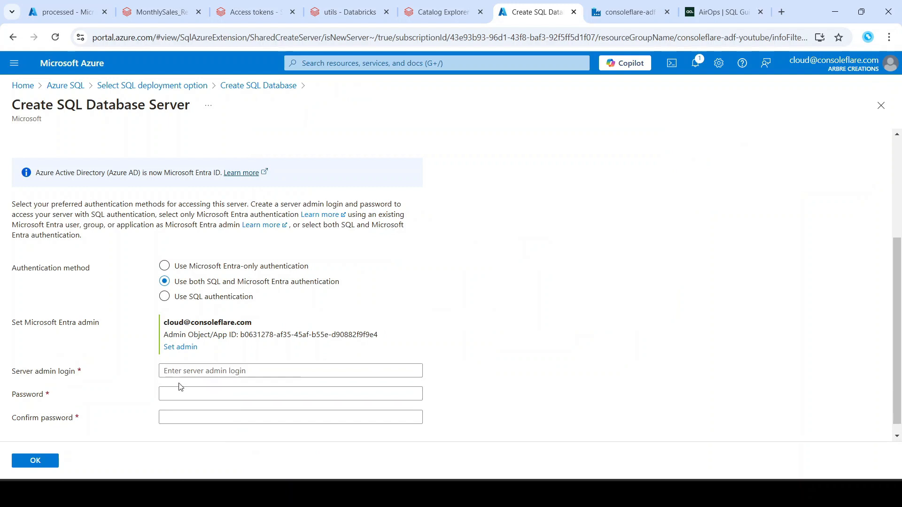
# - Set the new server's admin login to cfadmin
pyautogui.scroll(-1, 179, 384)
pyautogui.click(177, 359)
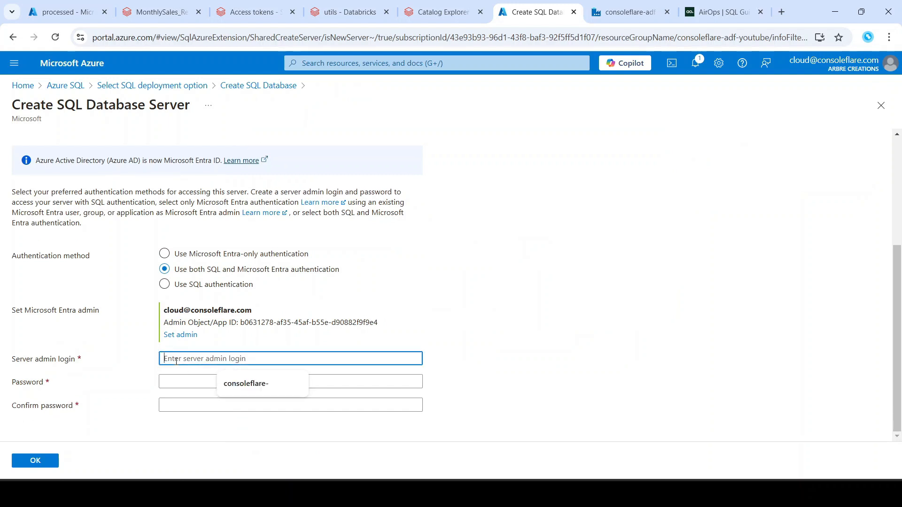
pyautogui.write('cfadmin')
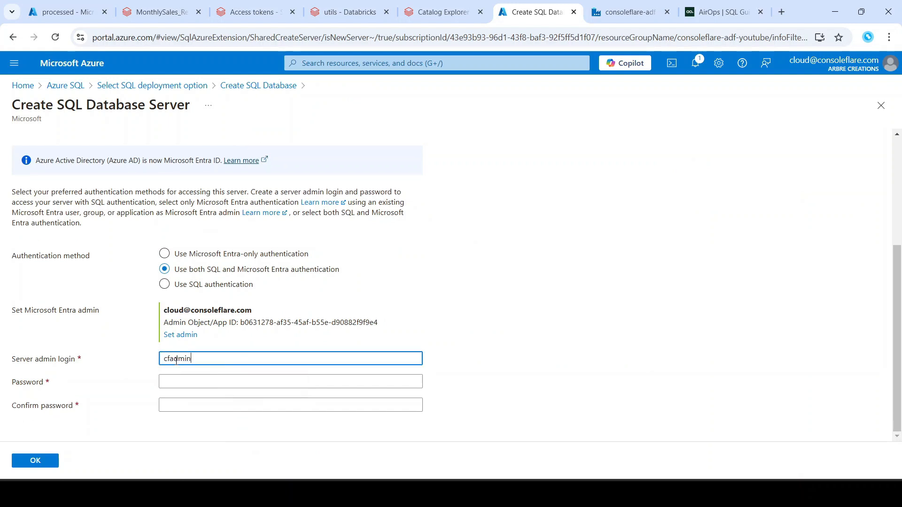
# - Try to set a server admin password by entering it in both the password and confirm password fields
pyautogui.click(190, 386)
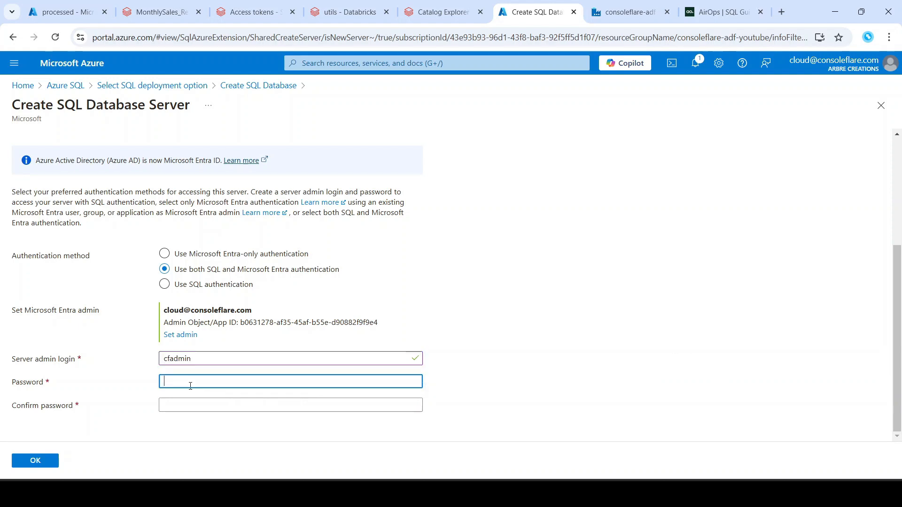
pyautogui.write('••••••')
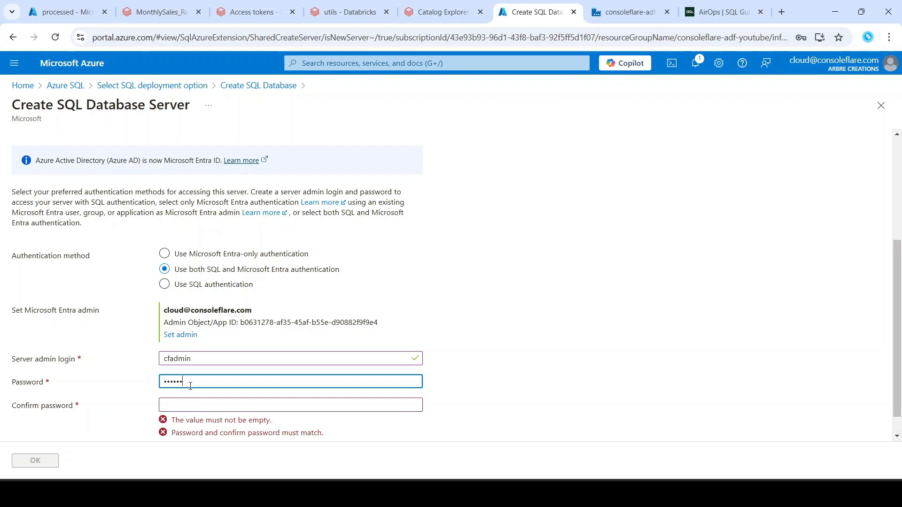
pyautogui.write('••')
pyautogui.press('Tab')
pyautogui.write('•')
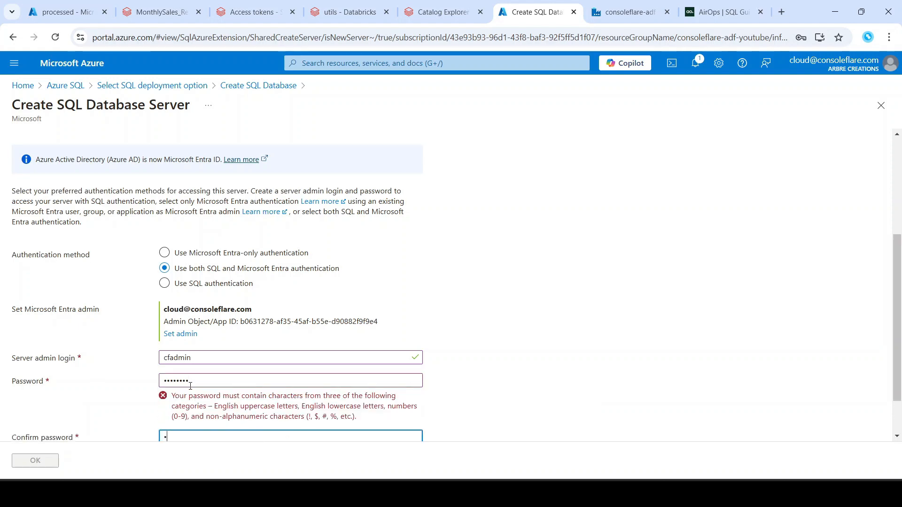
pyautogui.write('•••••••')
pyautogui.scroll(-1, 230, 390)
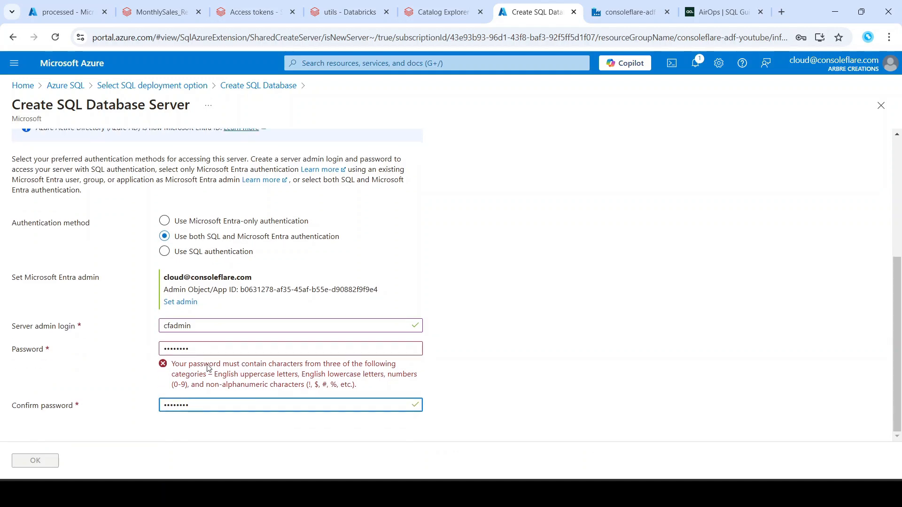
# - Replace the server admin password and its confirmation with one meeting the complexity rules, and accept the server settings
pyautogui.moveTo(197, 349); pyautogui.dragTo(123, 346)
pyautogui.scroll(1, 123, 347)
pyautogui.write('•••')
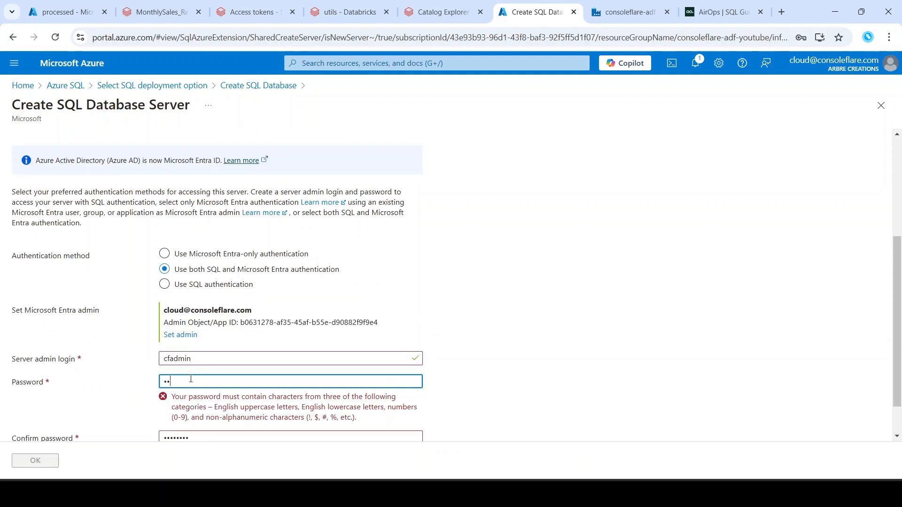
pyautogui.hotkey('ctrl', 'a')
pyautogui.write('•••••')
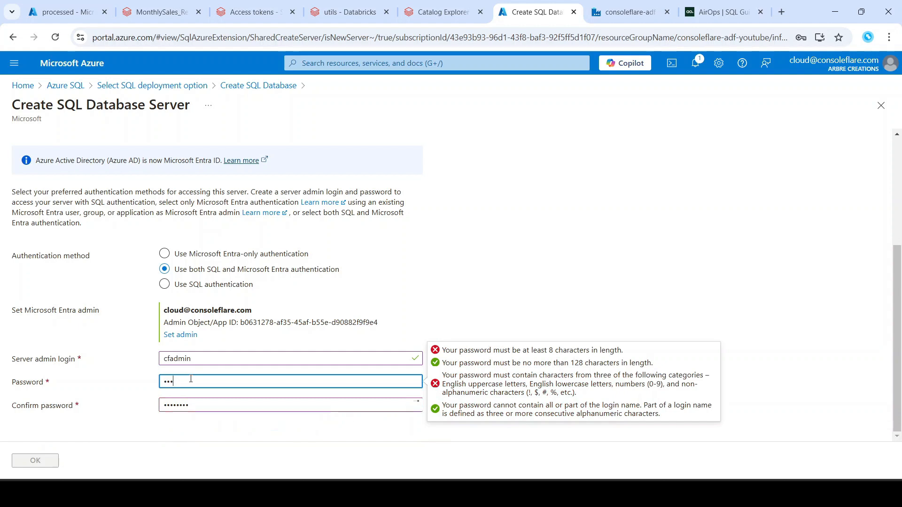
pyautogui.write('••••')
pyautogui.press('Tab')
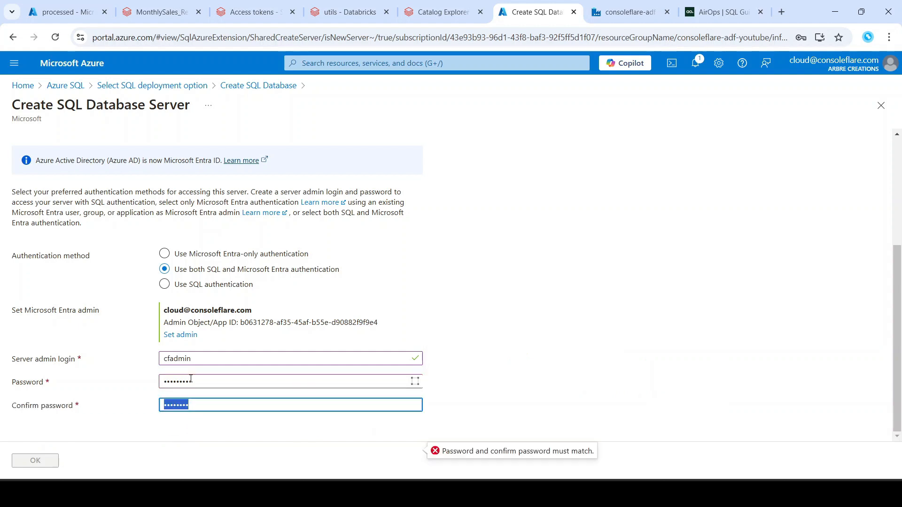
pyautogui.write('••••')
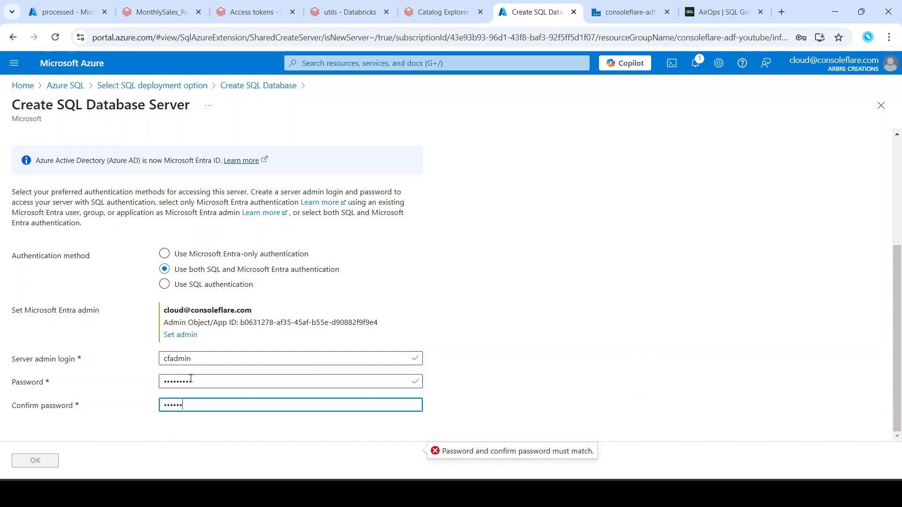
pyautogui.write('•••••')
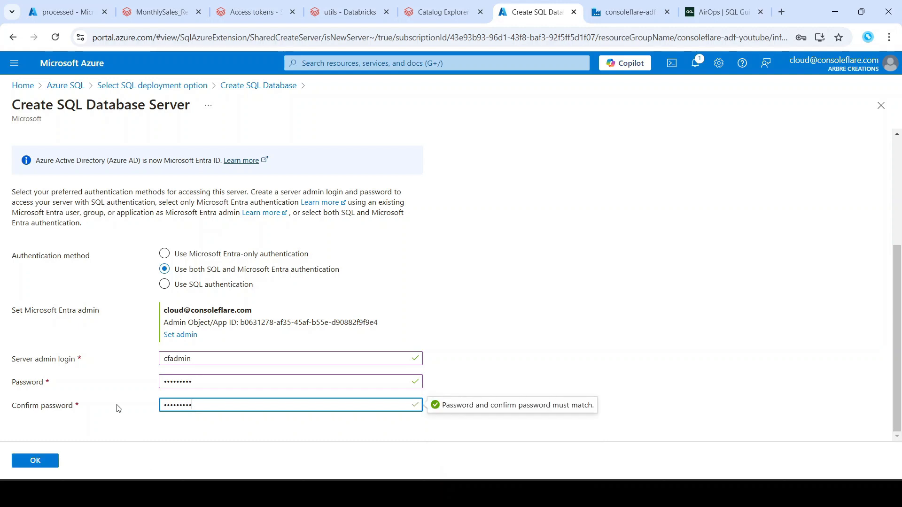
pyautogui.click(49, 463)
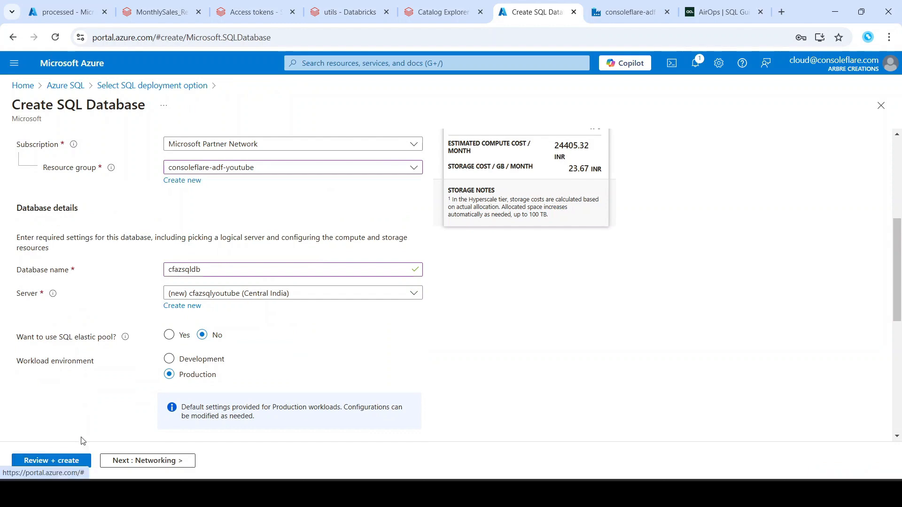
# - Set the database's workload environment to Development
pyautogui.scroll(1, 107, 252)
pyautogui.scroll(-1, 107, 252)
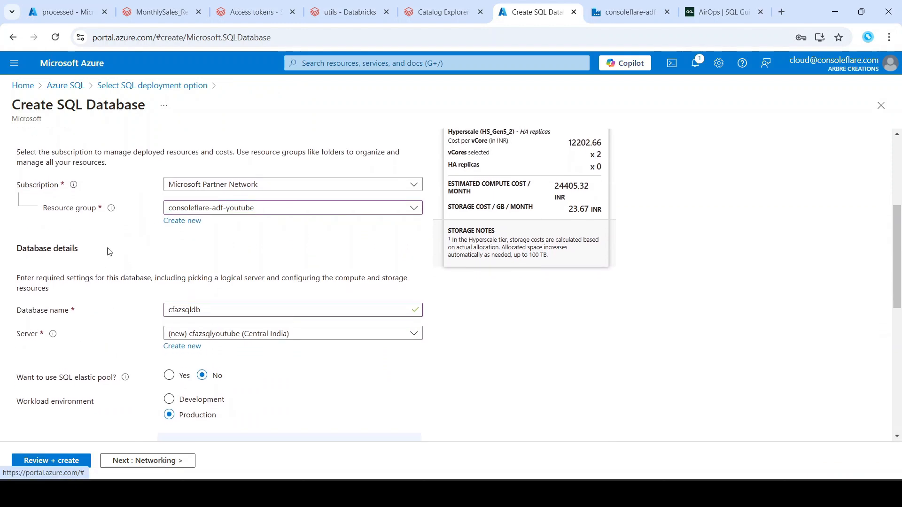
pyautogui.scroll(1, 107, 251)
pyautogui.scroll(-2, 107, 252)
pyautogui.scroll(-2, 107, 252)
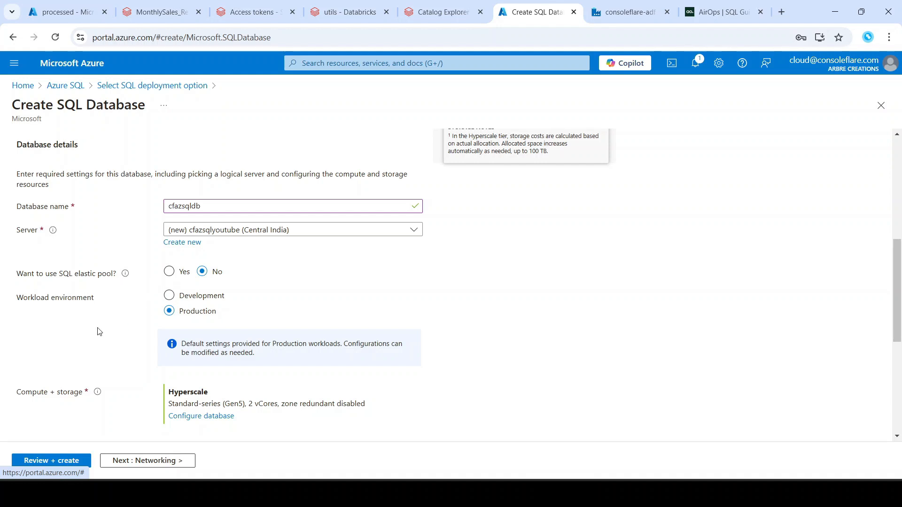
pyautogui.scroll(-1, 99, 332)
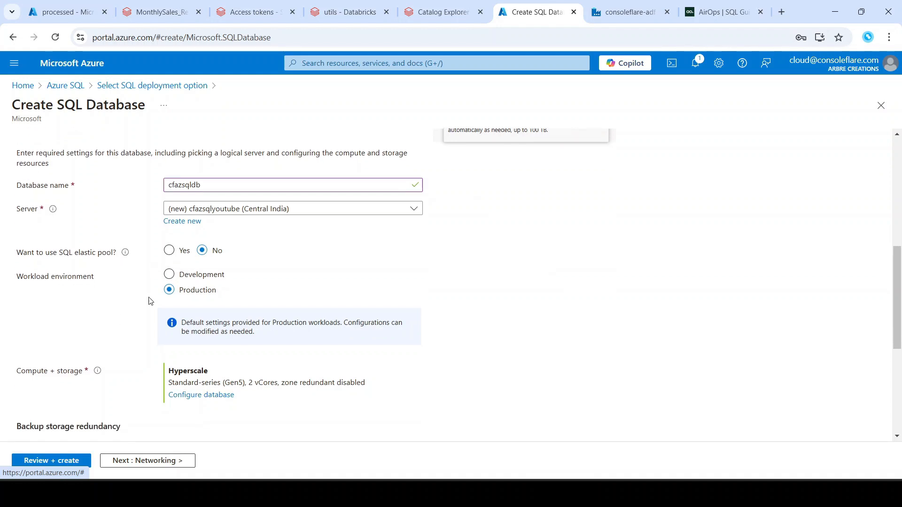
pyautogui.click(170, 275)
# - Open the compute and storage configuration and set the service tier to Standard (Budget friendly)
pyautogui.scroll(-5, 111, 334)
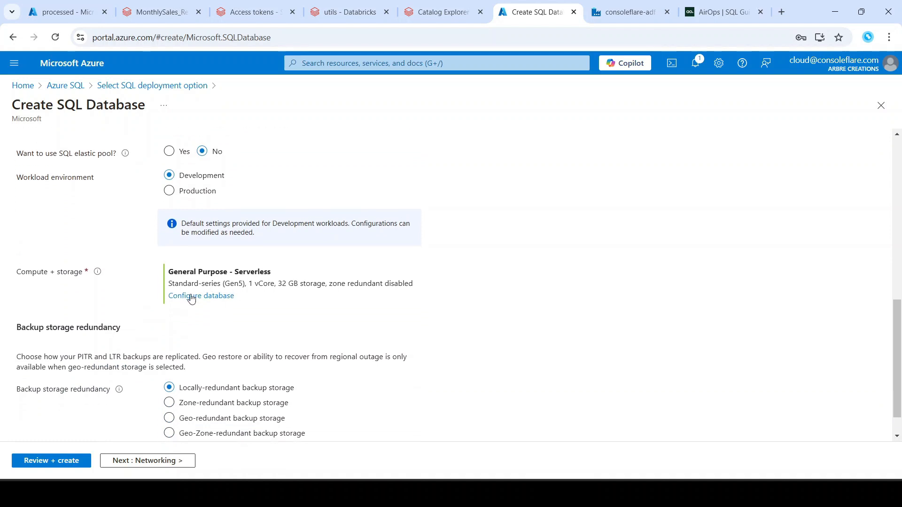
pyautogui.click(210, 296)
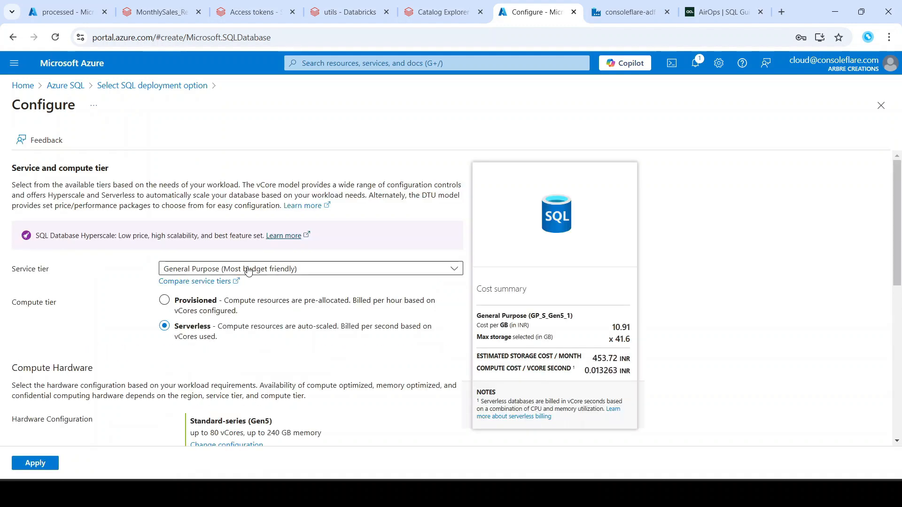
pyautogui.click(249, 269)
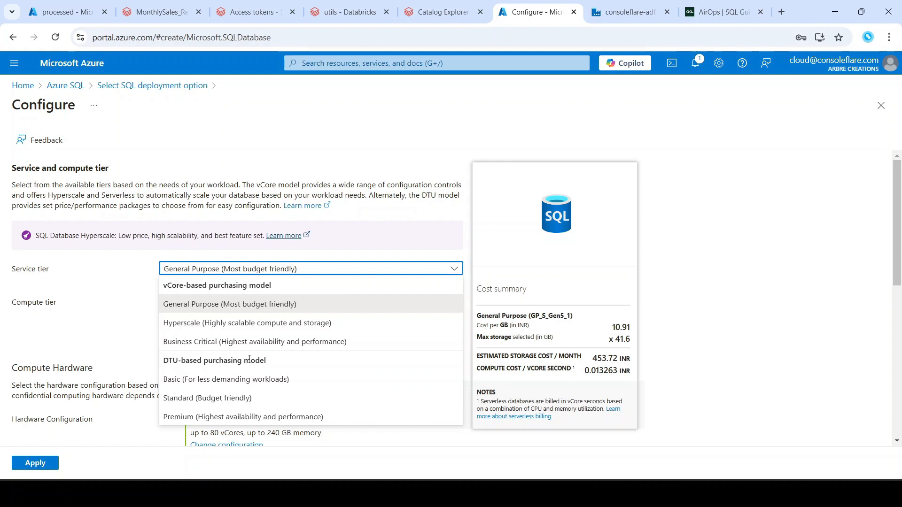
pyautogui.press('Escape')
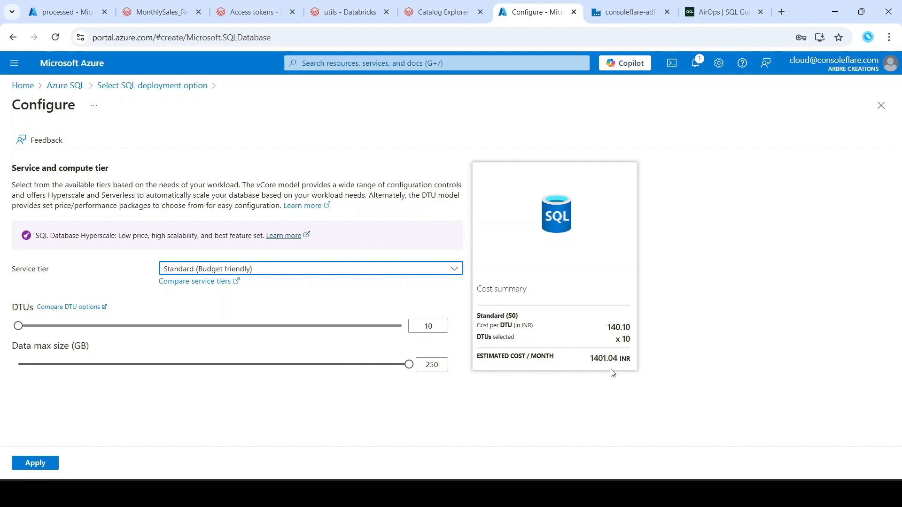
# - Switch the service tier to Basic (For less demanding workloads) to compare its cost, and return it to Standard (Budget friendly)
pyautogui.click(332, 268)
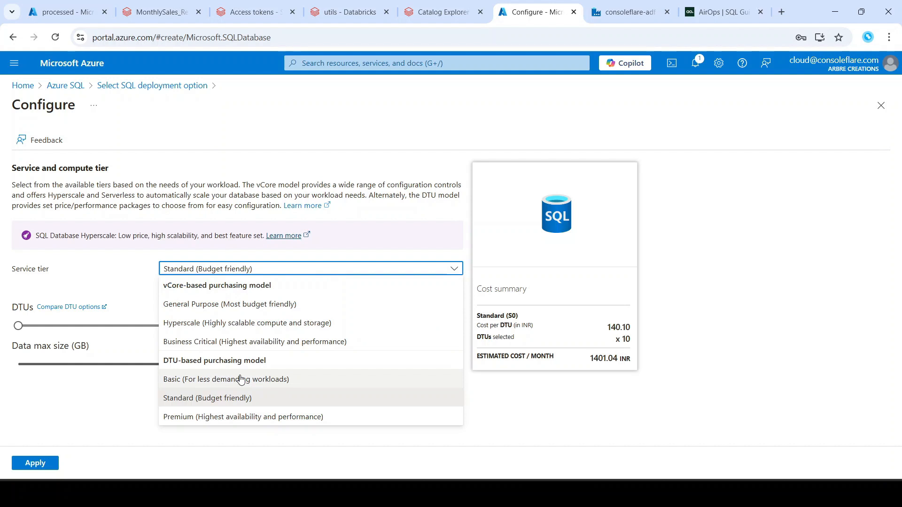
pyautogui.click(192, 380)
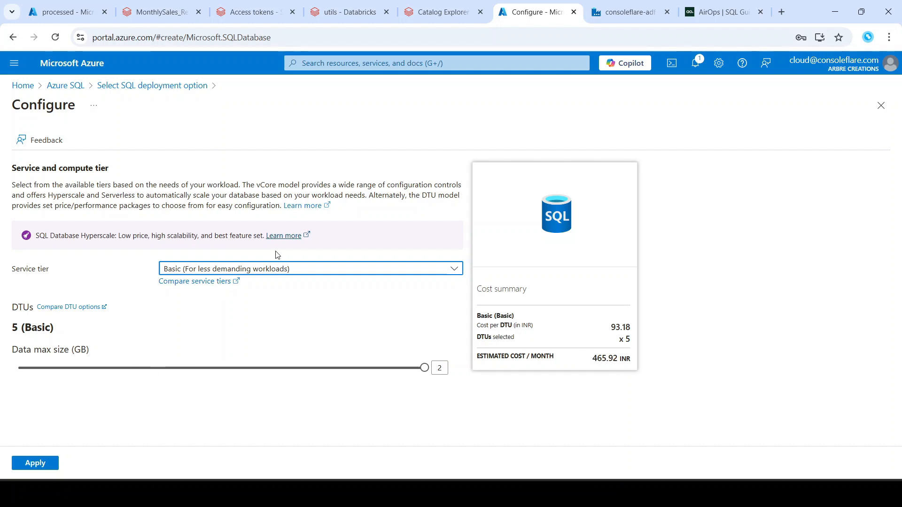
pyautogui.click(281, 276)
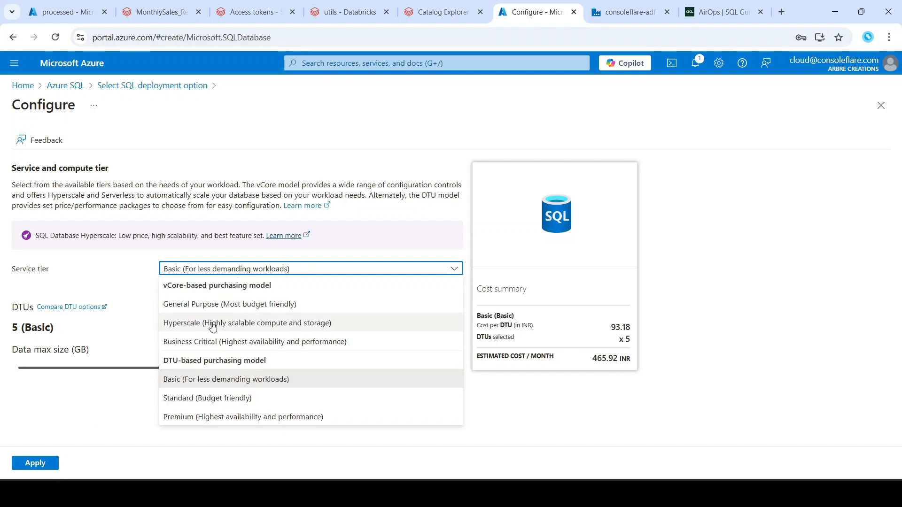
pyautogui.click(202, 398)
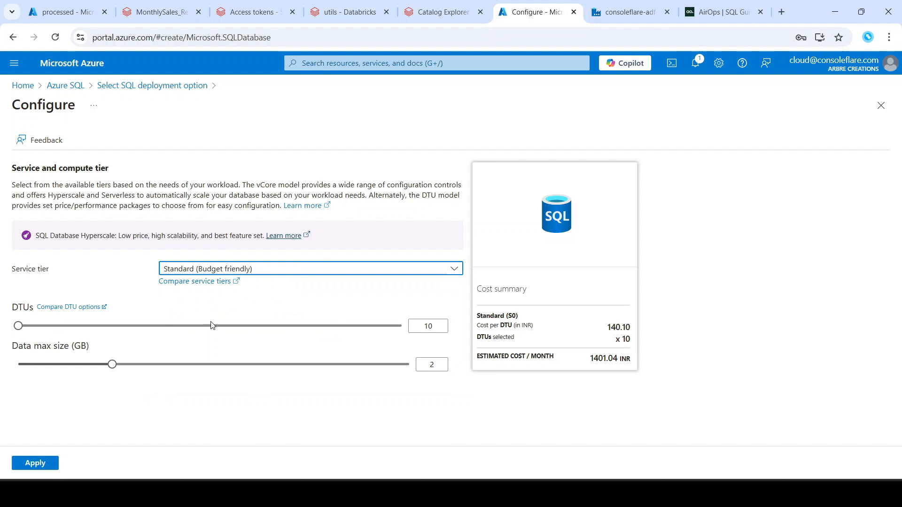
# - Apply the Standard compute configuration and proceed to the database's networking settings
pyautogui.click(47, 465)
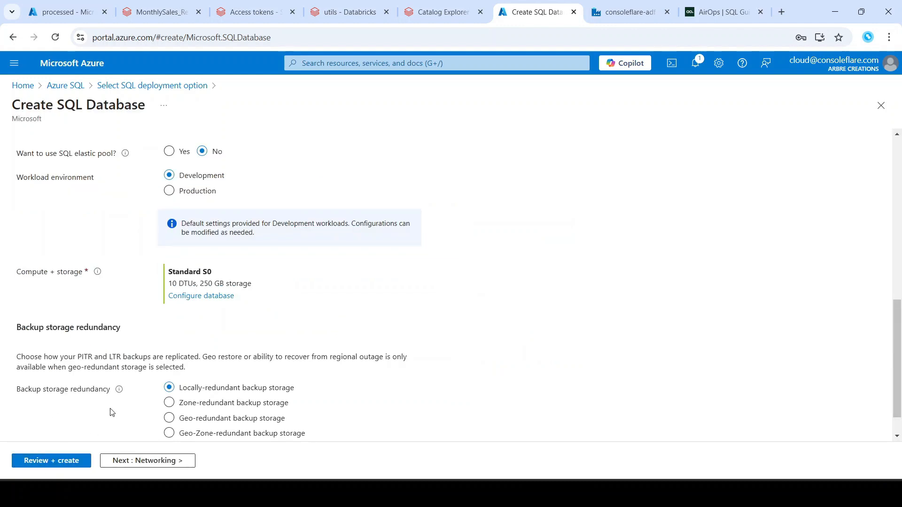
pyautogui.scroll(-1, 111, 412)
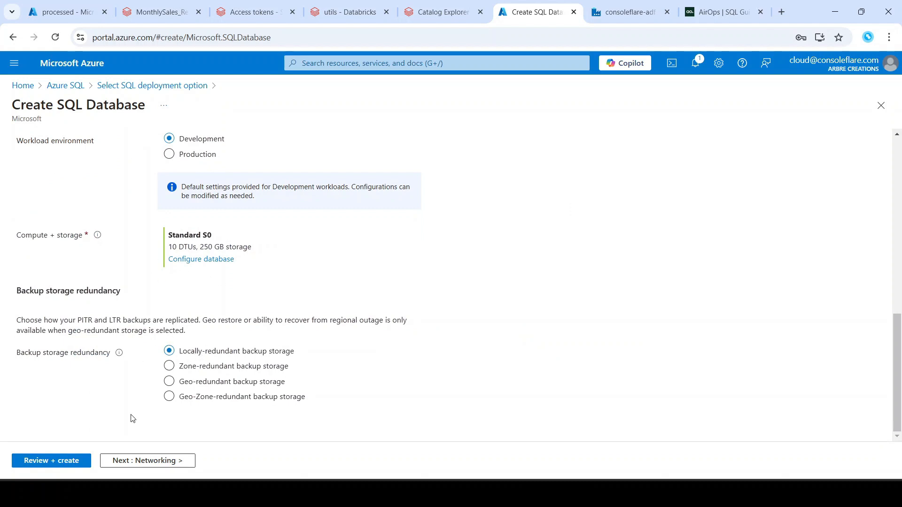
pyautogui.click(147, 462)
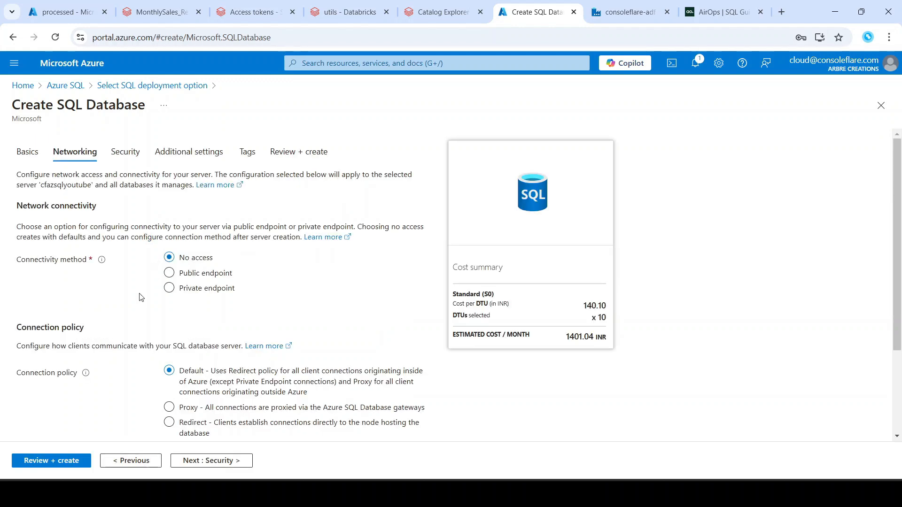
# - Set connectivity to Public endpoint, and in the firewall rules allow Azure services and resources and add the current client IP address
pyautogui.click(169, 273)
pyautogui.scroll(-2, 94, 320)
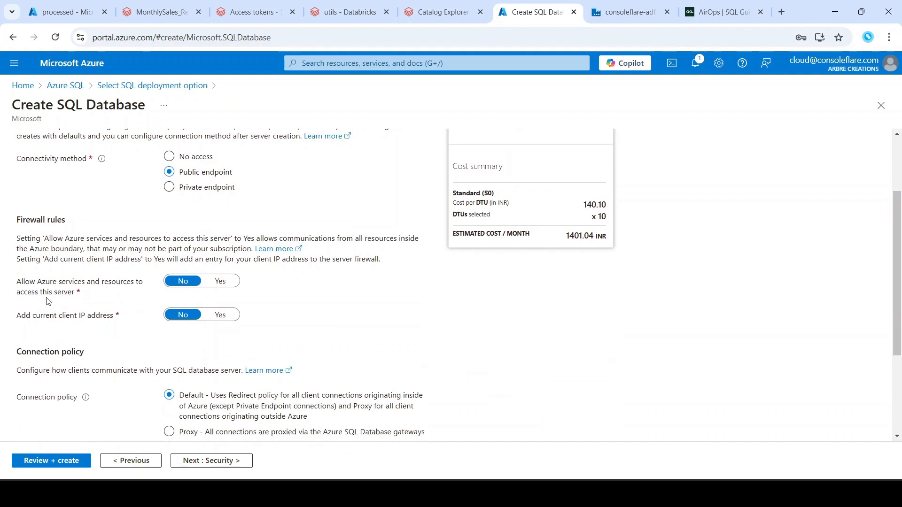
pyautogui.click(219, 283)
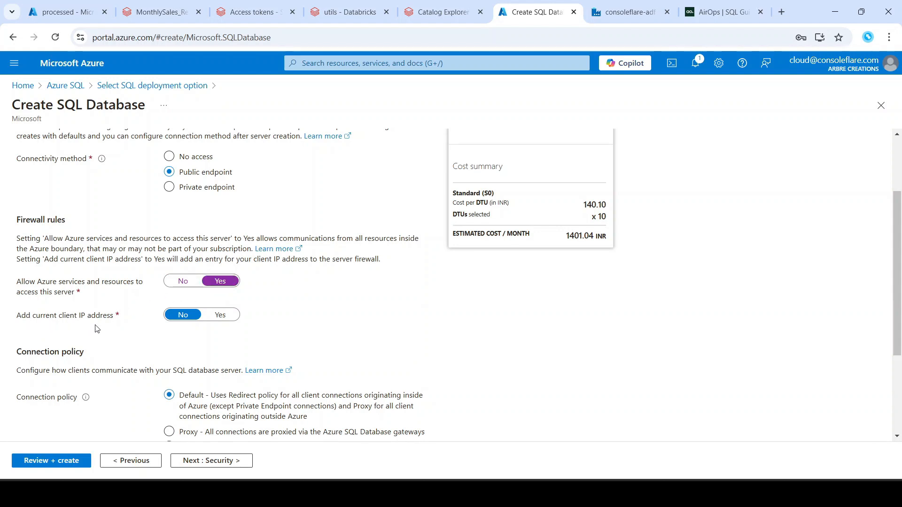
pyautogui.click(220, 316)
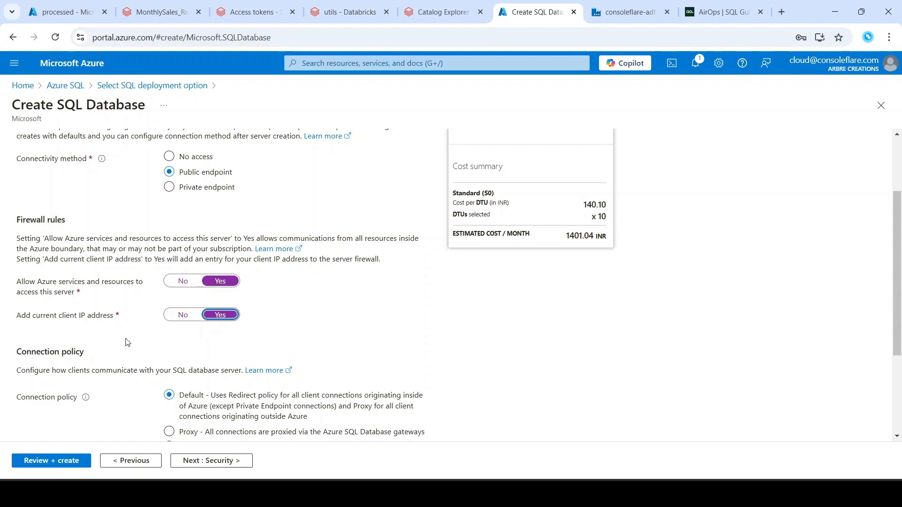
# - Keep the default connection policy, TLS version and security settings, and proceed to the additional settings
pyautogui.scroll(-3, 127, 343)
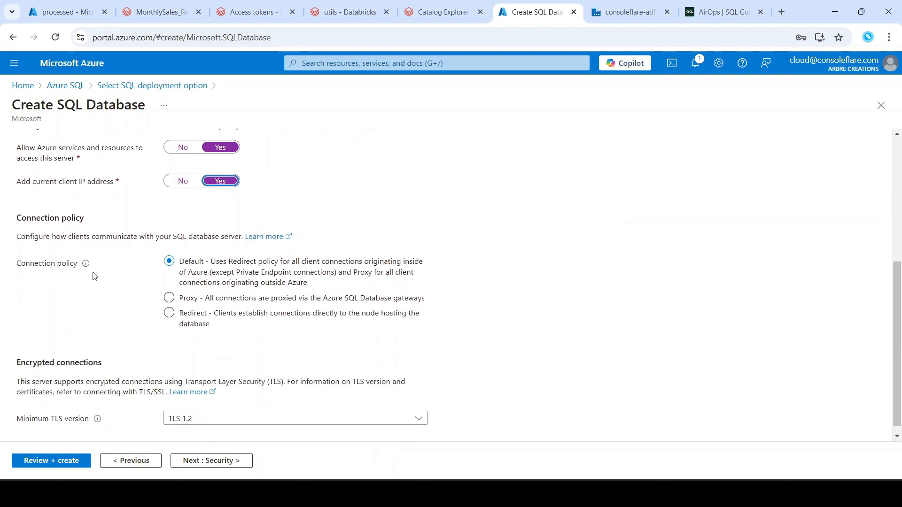
pyautogui.scroll(-1, 113, 339)
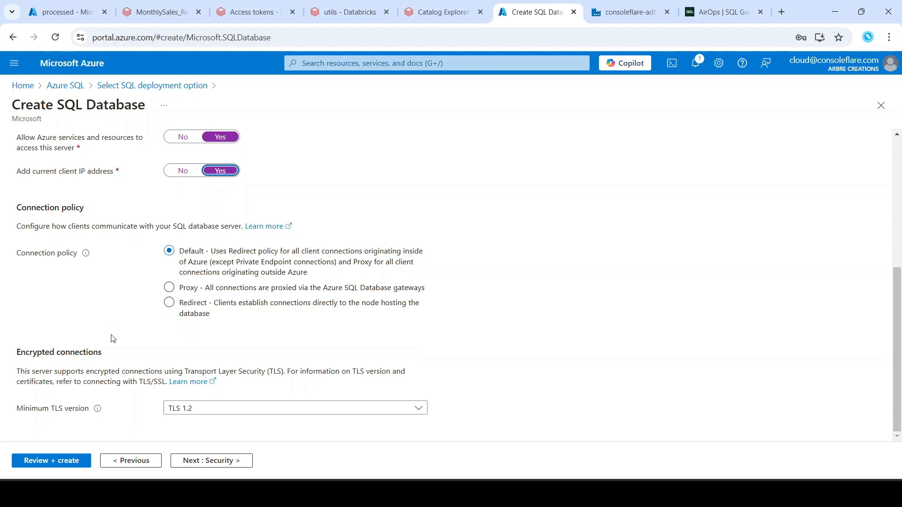
pyautogui.click(202, 460)
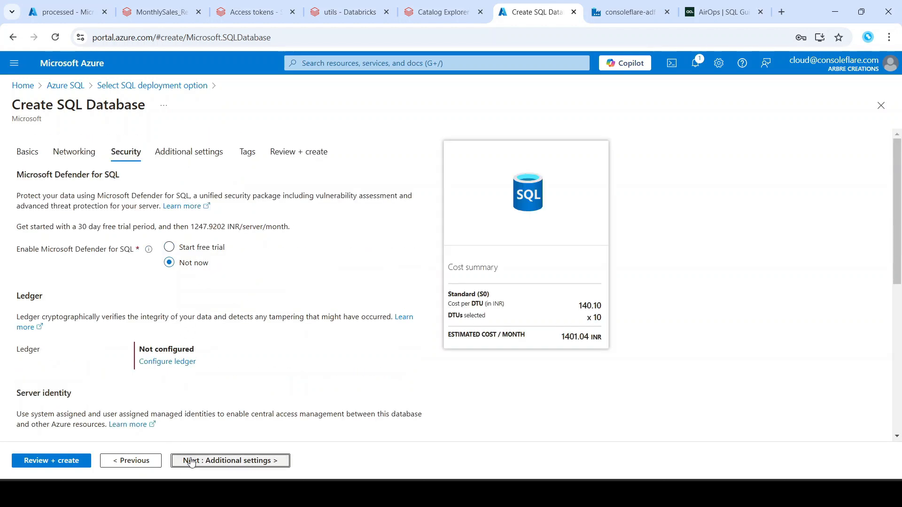
pyautogui.scroll(-2, 198, 376)
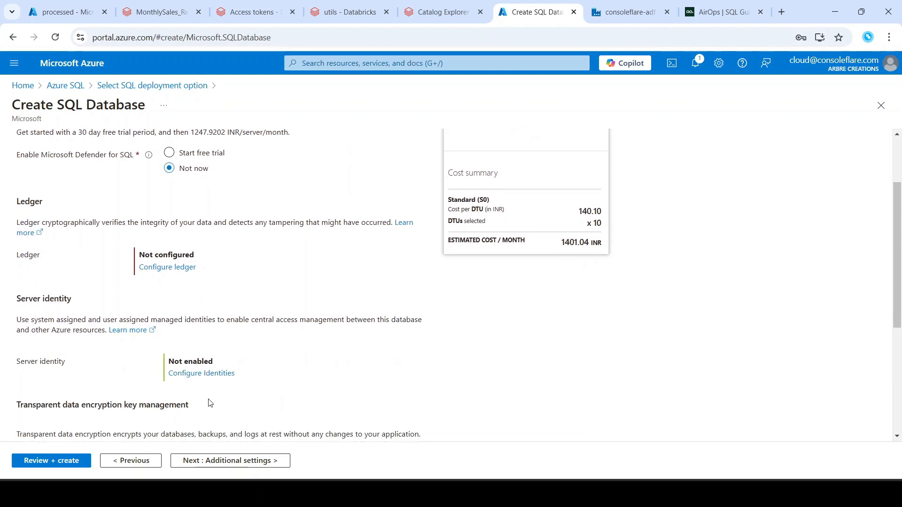
pyautogui.scroll(-5, 210, 383)
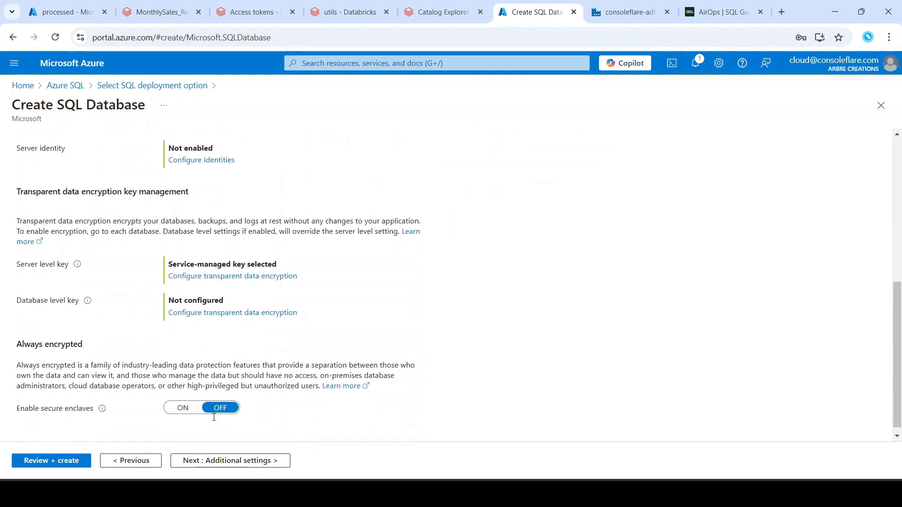
pyautogui.click(234, 464)
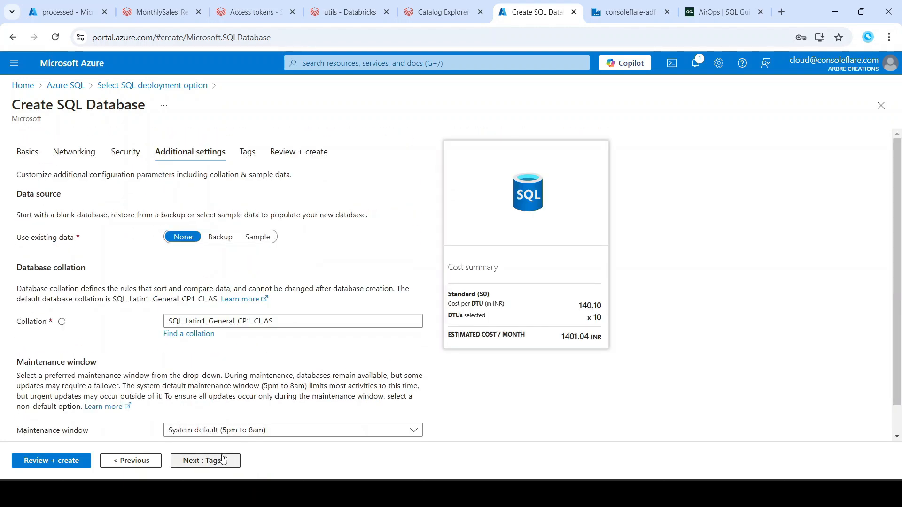
# - Leave the additional settings at their defaults and the tags empty, create the SQL database, and open the deployed resource
pyautogui.click(213, 465)
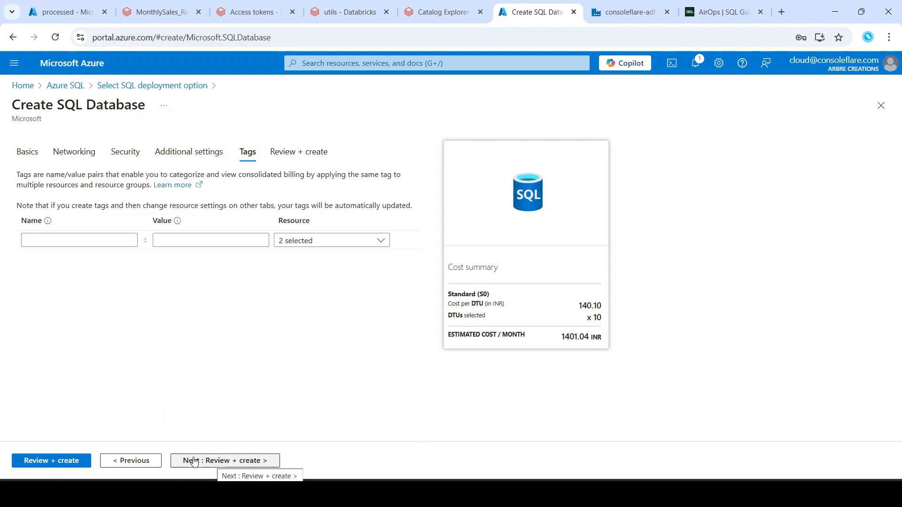
pyautogui.click(188, 461)
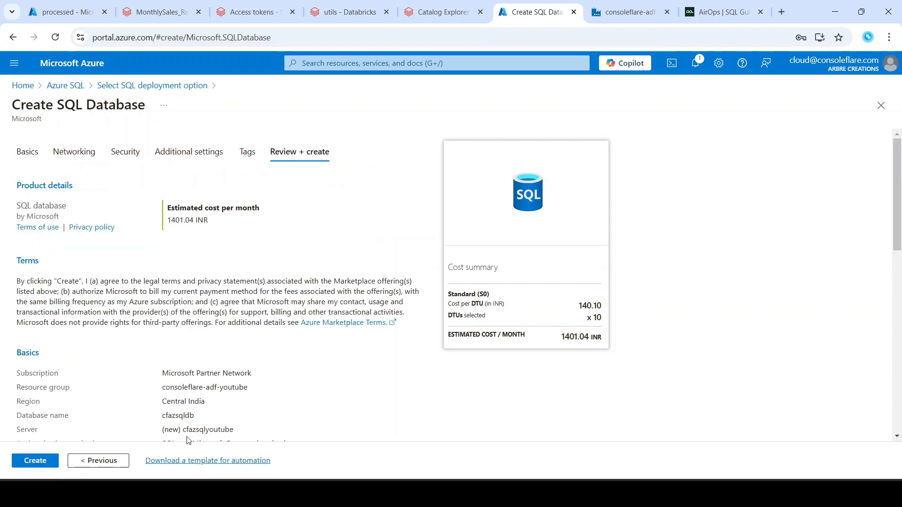
pyautogui.click(49, 461)
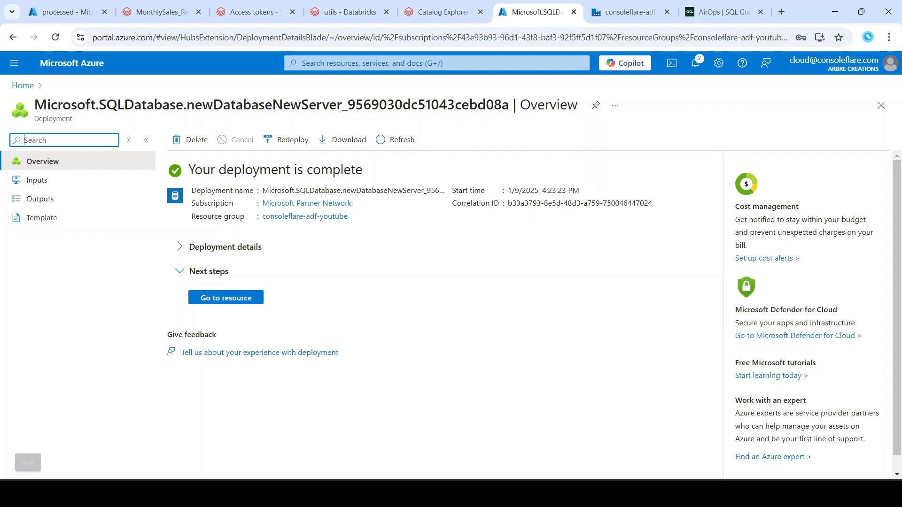
pyautogui.click(238, 302)
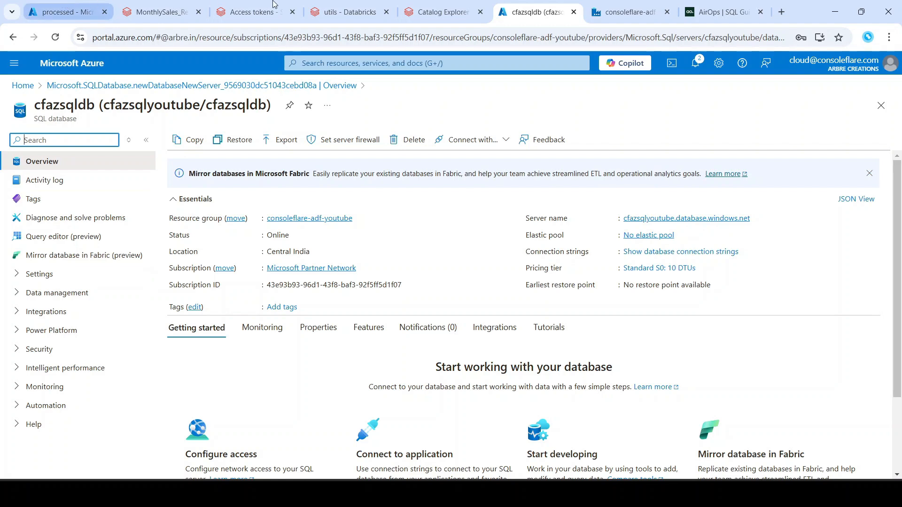
# - Switch to the consoleflare-adf Data Factory and create a new pipeline named pl_mart
pyautogui.click(611, 8)
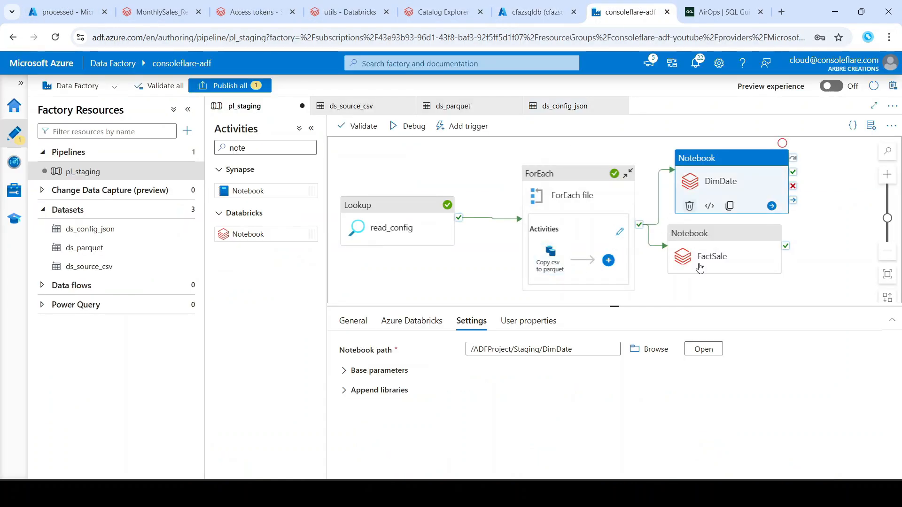
pyautogui.click(705, 262)
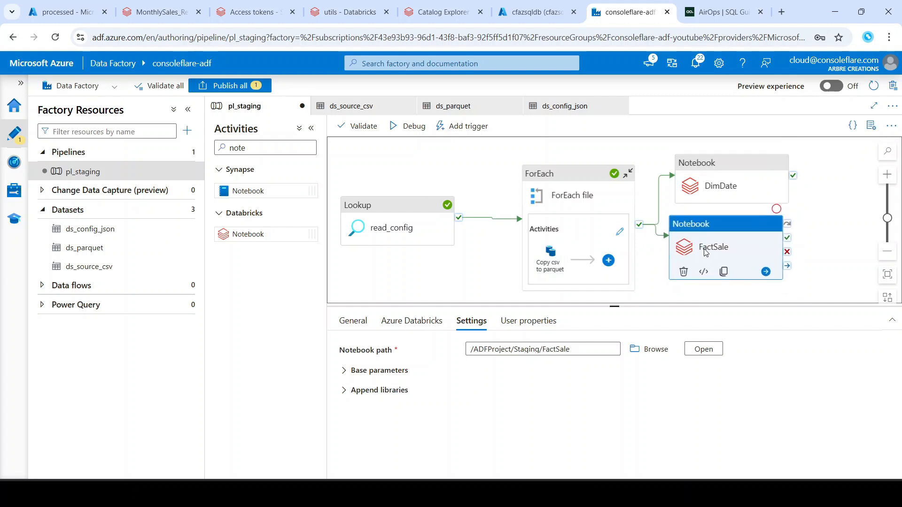
pyautogui.moveTo(821, 260); pyautogui.dragTo(808, 231)
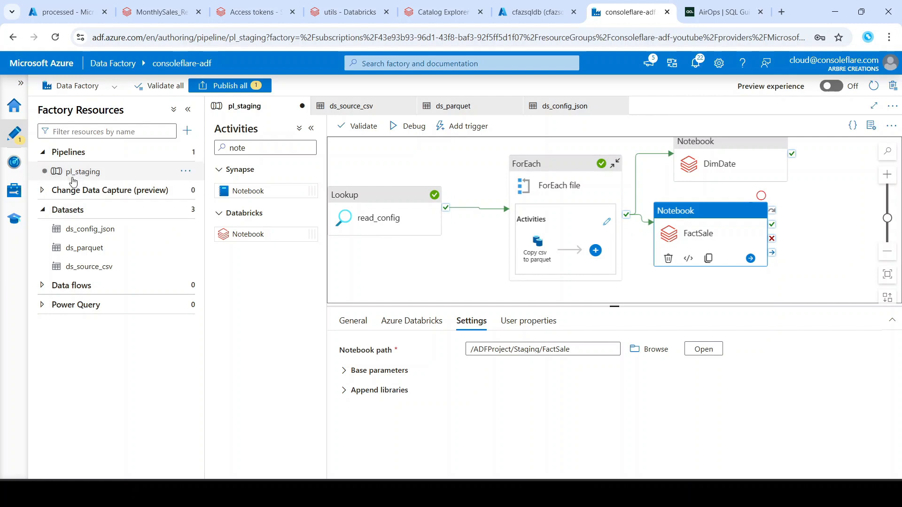
pyautogui.click(187, 154)
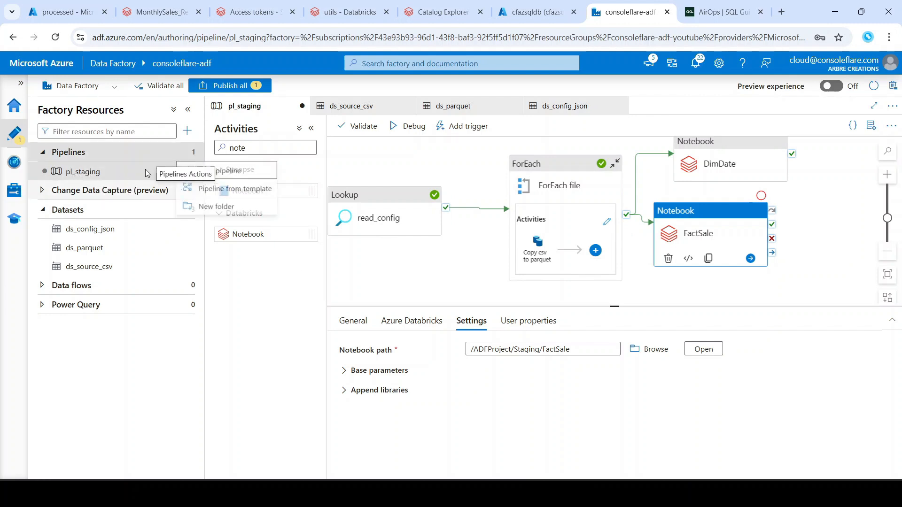
pyautogui.click(238, 178)
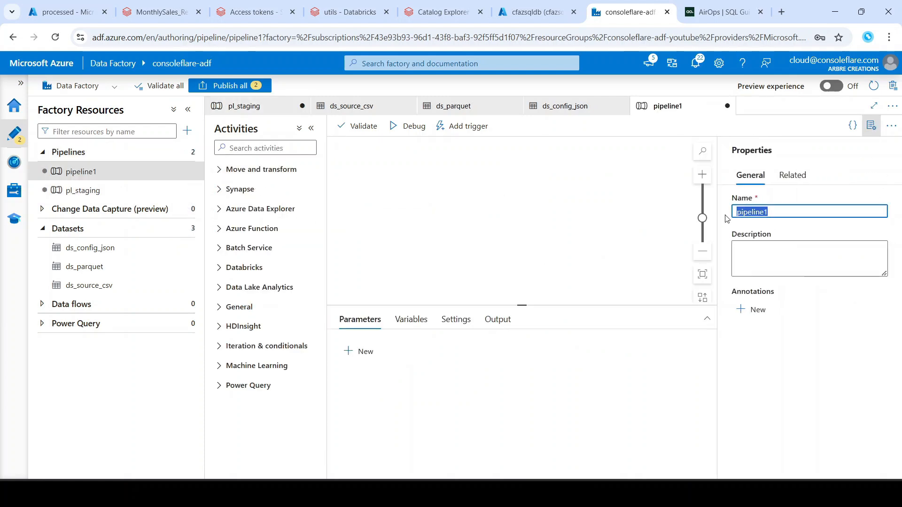
pyautogui.write('pl_ma')
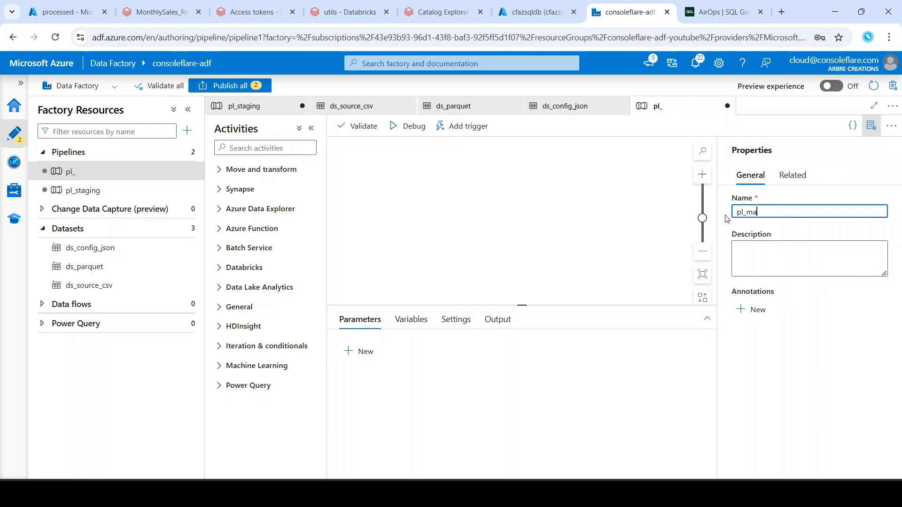
pyautogui.write('rt')
pyautogui.click(469, 256)
# - Add a Databricks Notebook activity to the pl_mart pipeline and name it MonthlySales
pyautogui.click(244, 148)
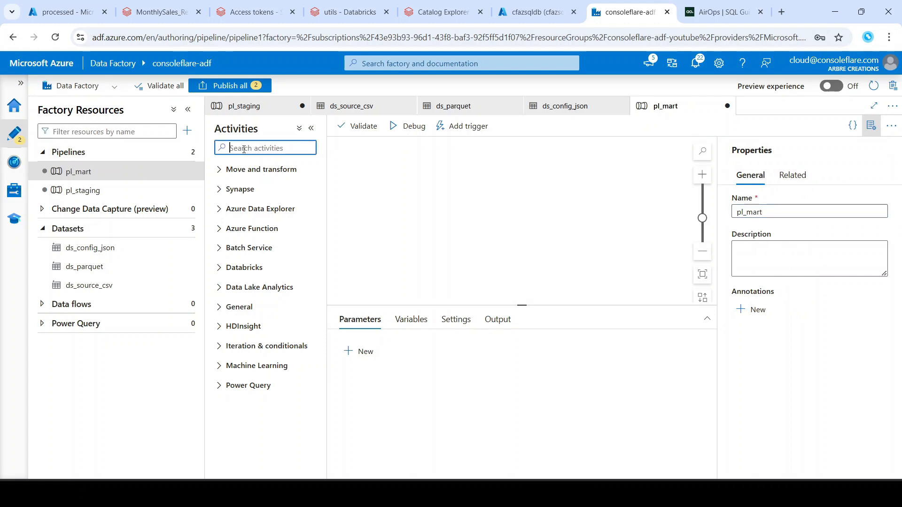
pyautogui.write('noteb')
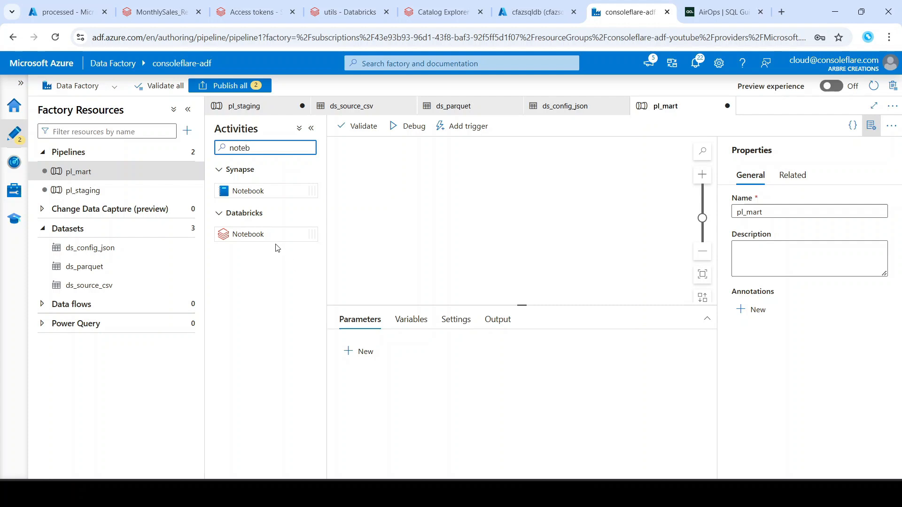
pyautogui.moveTo(261, 233); pyautogui.dragTo(433, 226)
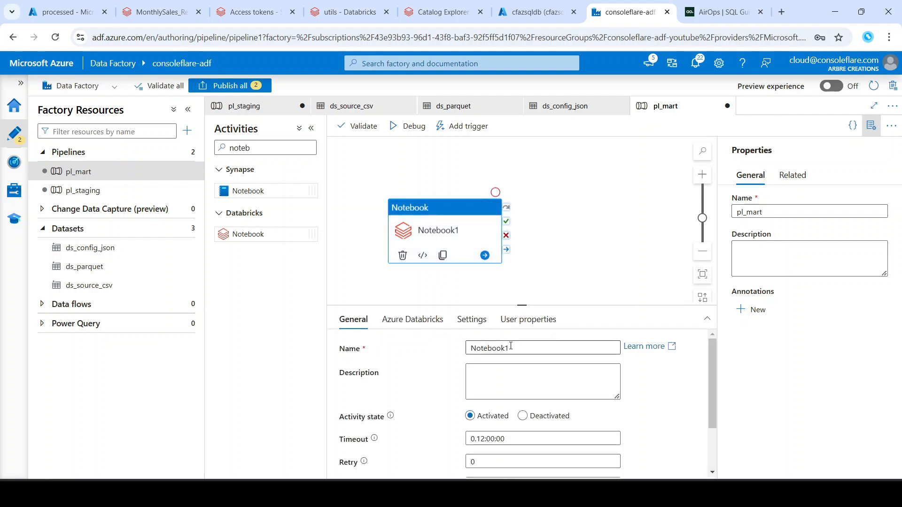
pyautogui.write('M')
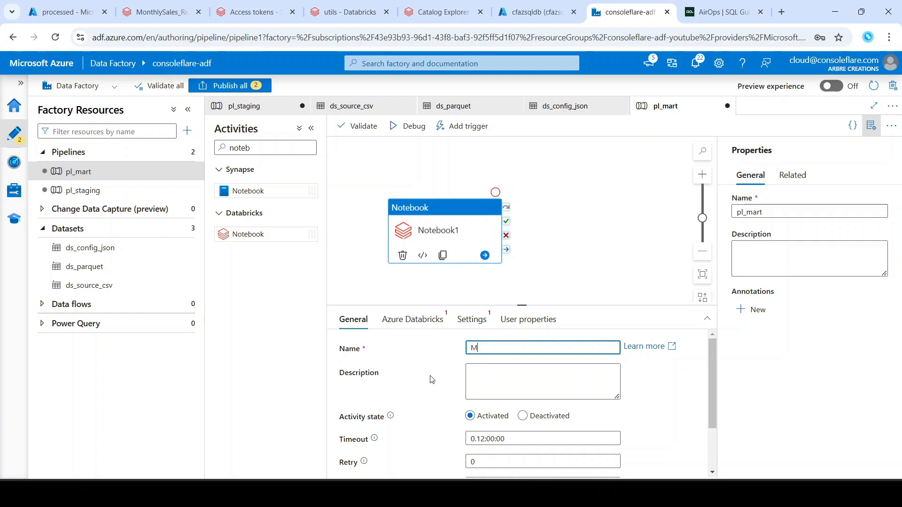
pyautogui.write('OnthlySales')
pyautogui.click(483, 347)
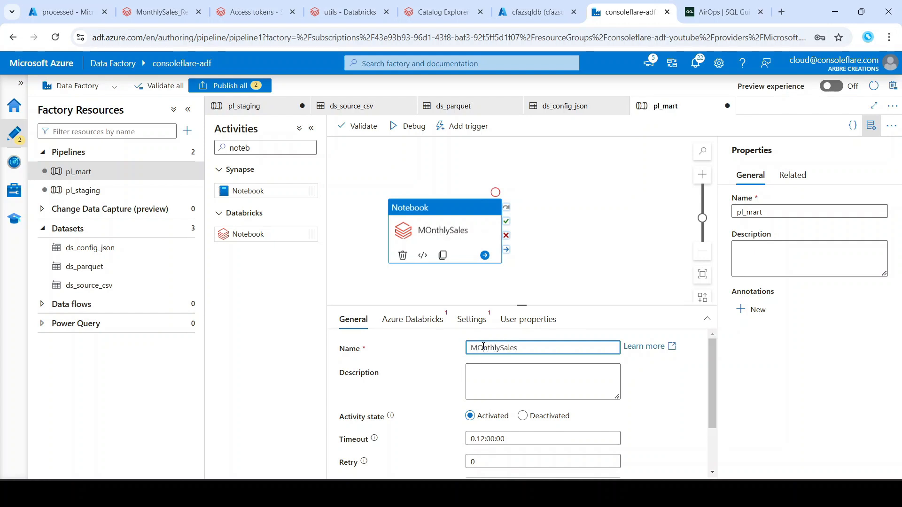
pyautogui.press('BackSpace')
# - Assign the existing Databricks linked service to the MonthlySales notebook activity
pyautogui.click(413, 319)
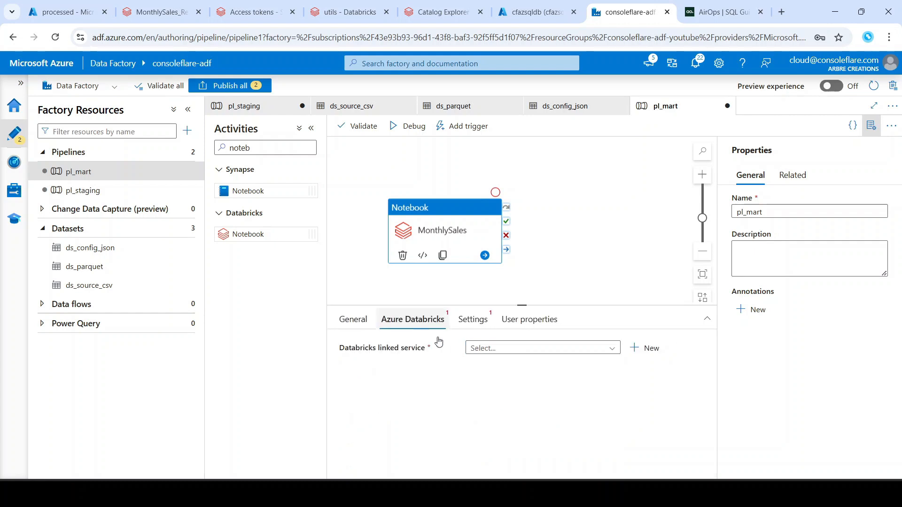
pyautogui.click(484, 348)
pyautogui.click(508, 385)
# - Set the MonthlySales activity's notebook path to /ADFProject/Mart/MonthlySales_Report by browsing the workspace
pyautogui.click(471, 319)
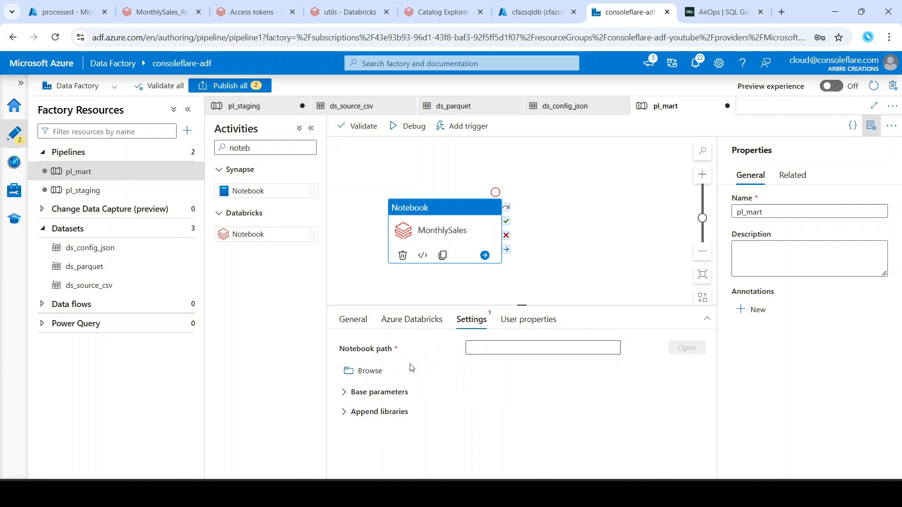
pyautogui.click(363, 370)
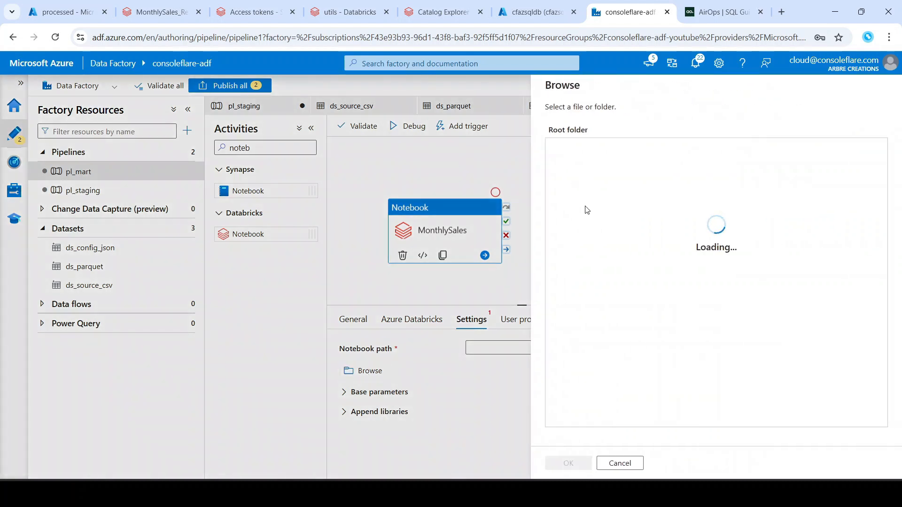
pyautogui.click(581, 148)
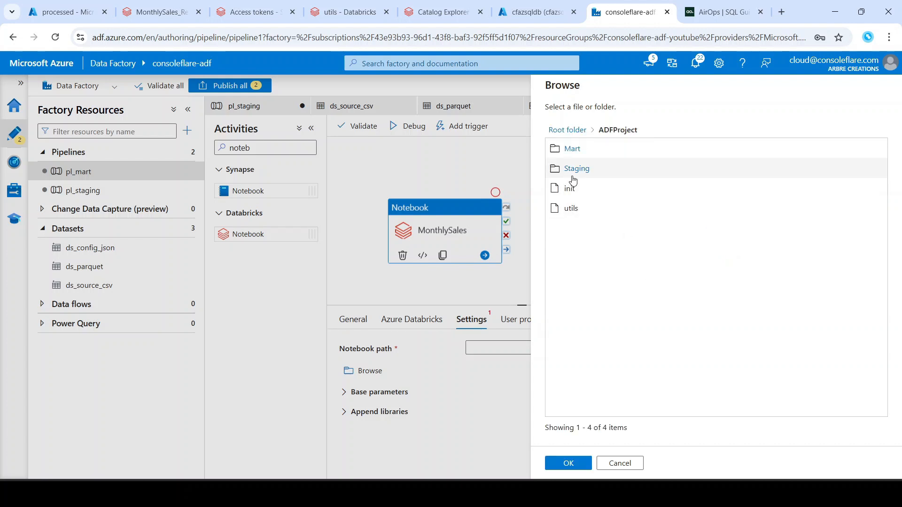
pyautogui.click(569, 149)
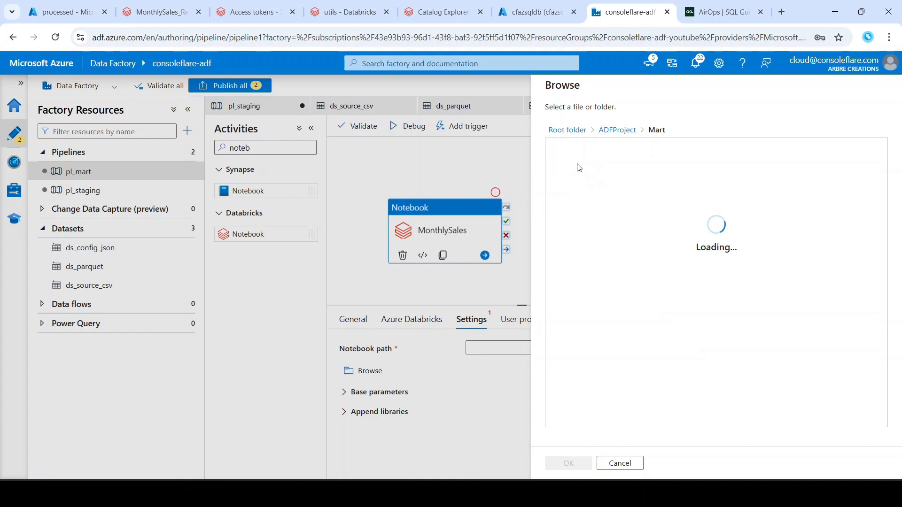
pyautogui.click(572, 154)
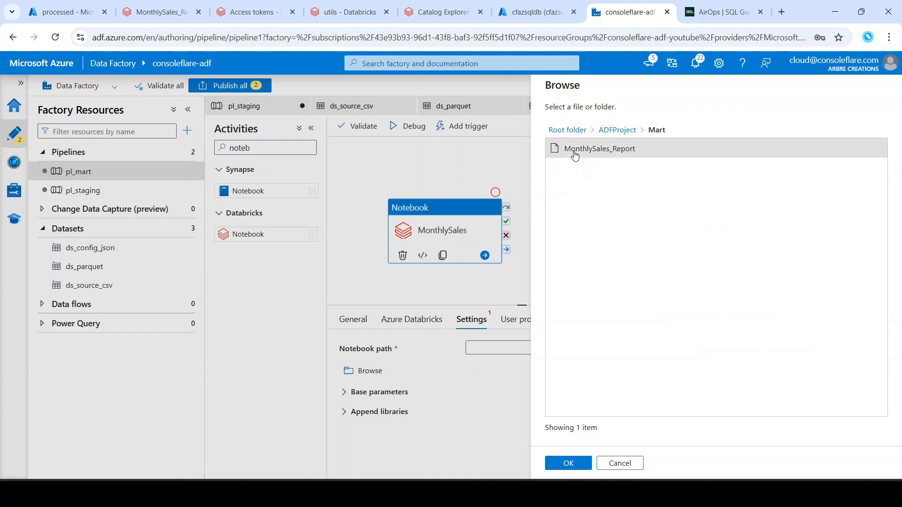
pyautogui.click(582, 463)
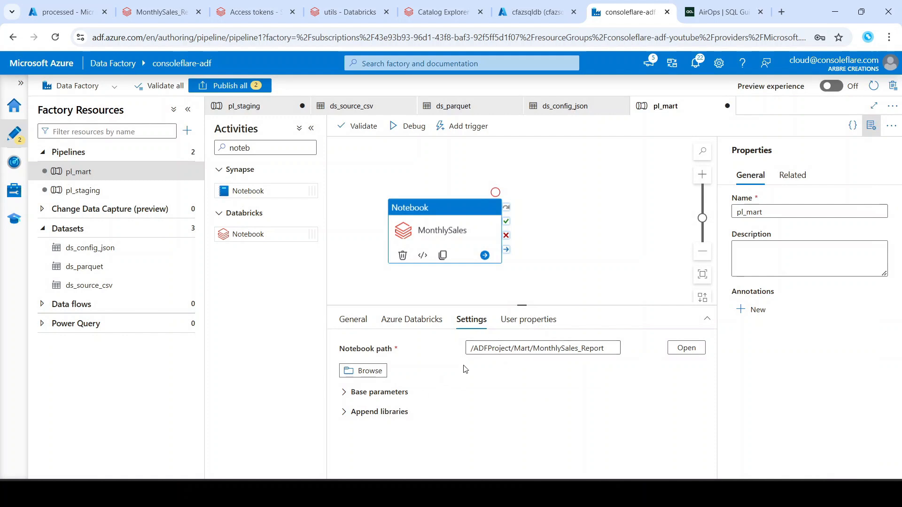
# - Start a debug run of the pl_mart pipeline
pyautogui.moveTo(440, 228); pyautogui.dragTo(445, 224)
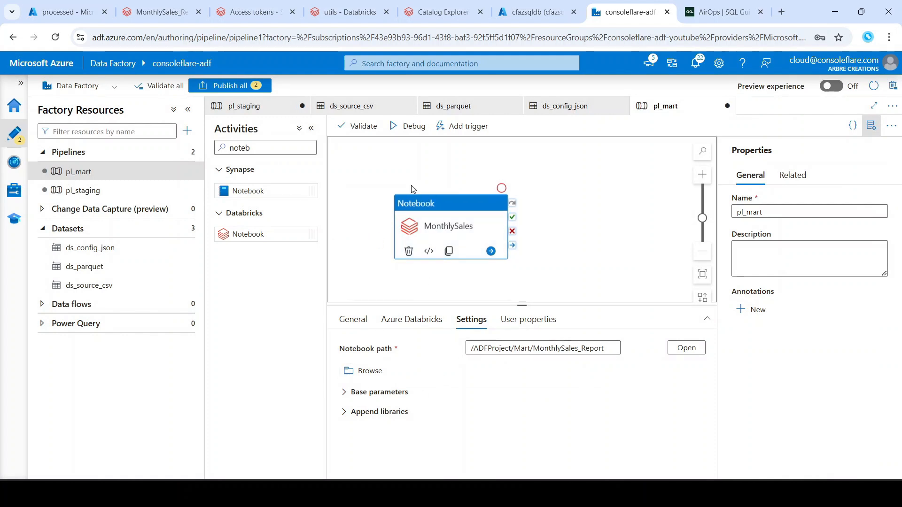
pyautogui.click(409, 127)
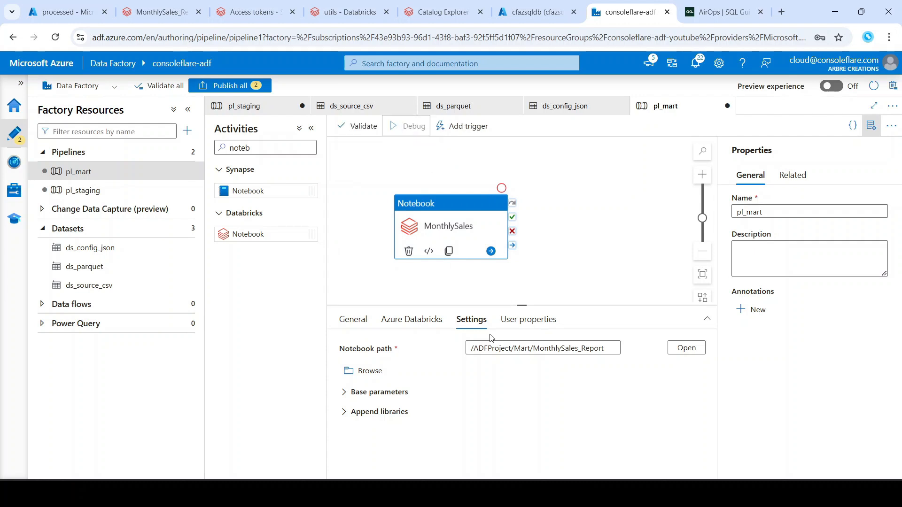
pyautogui.click(387, 147)
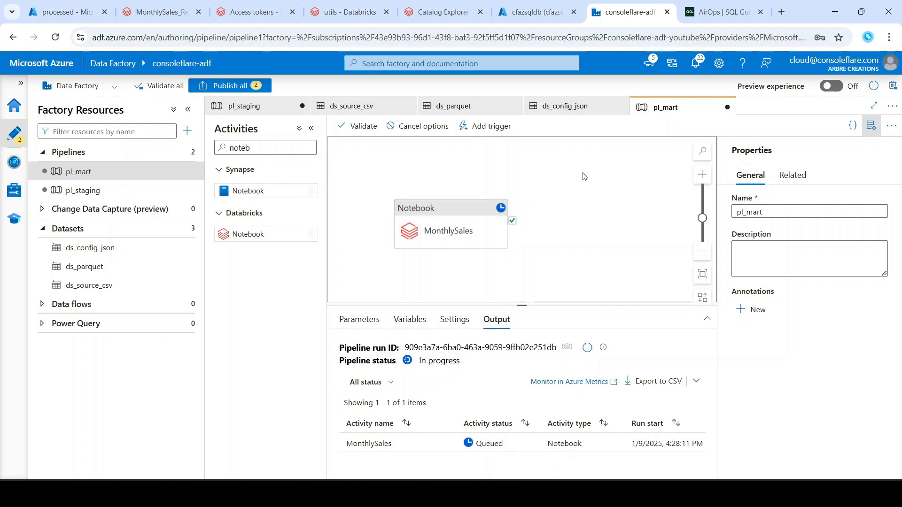
# - Add a Copy data activity beside the MonthlySales notebook and connect the notebook's success output to it
pyautogui.moveTo(611, 221); pyautogui.dragTo(600, 209)
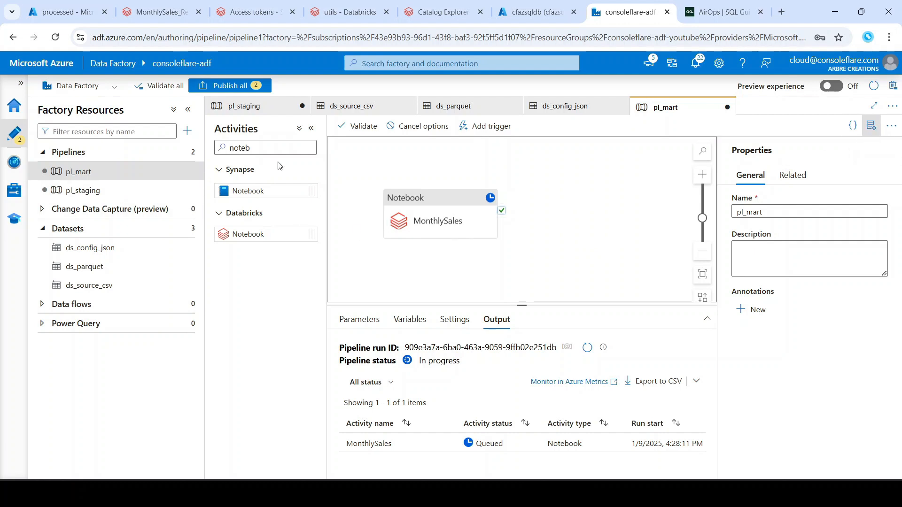
pyautogui.doubleClick(223, 153)
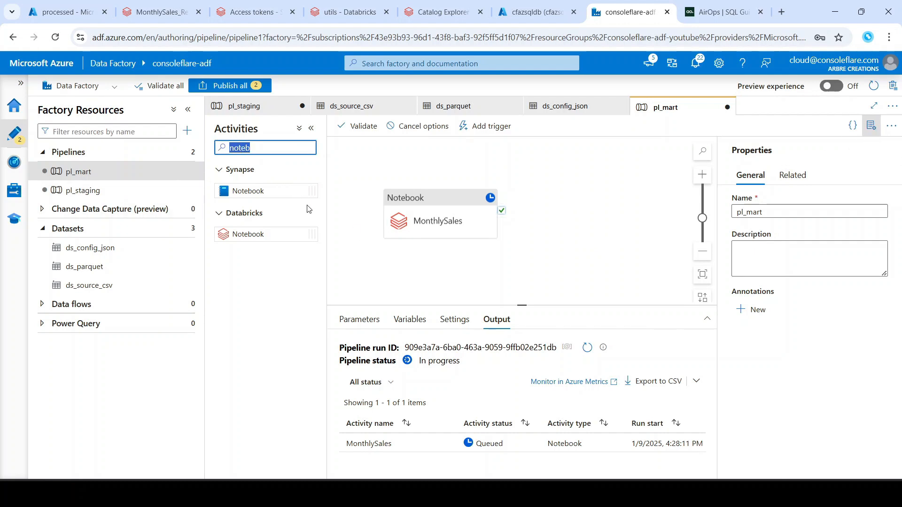
pyautogui.write('copy')
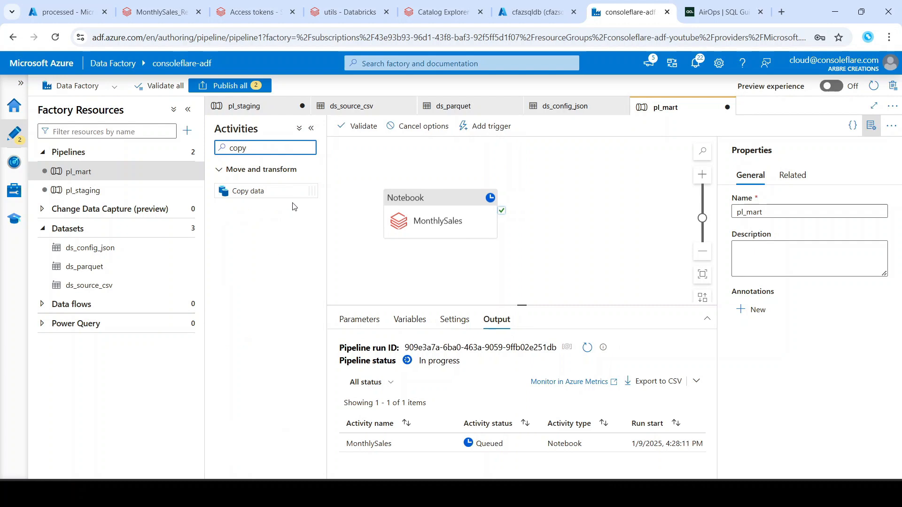
pyautogui.moveTo(282, 191); pyautogui.dragTo(502, 227)
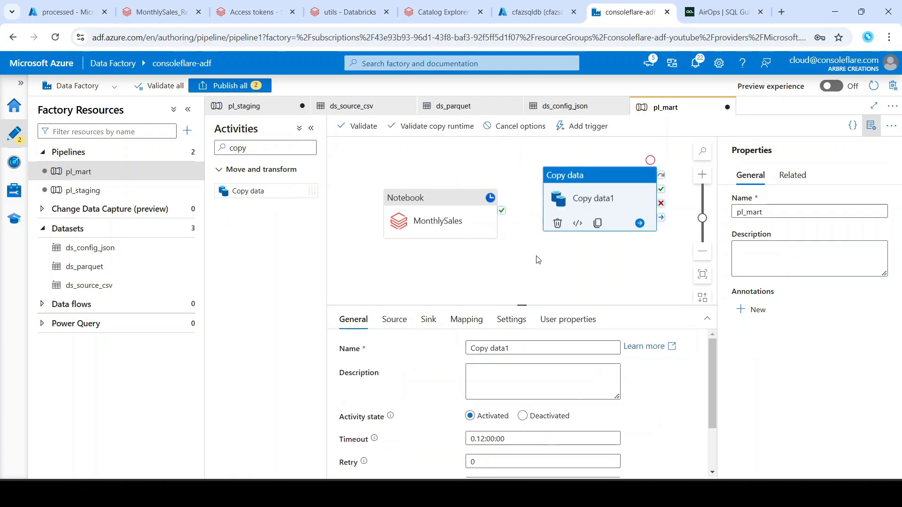
pyautogui.moveTo(538, 258); pyautogui.dragTo(502, 252)
pyautogui.moveTo(466, 204); pyautogui.dragTo(547, 193)
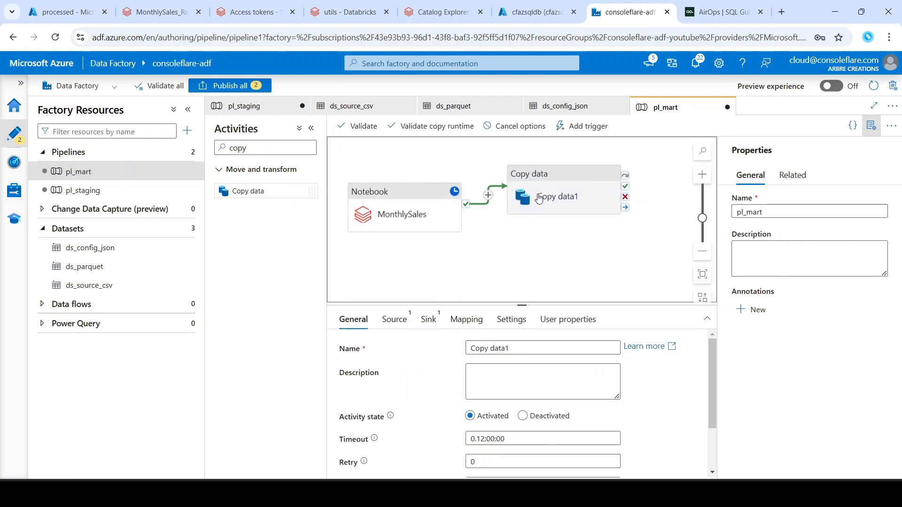
# - Set the source dataset of the Copy data1 activity to ds_parquet
pyautogui.click(551, 190)
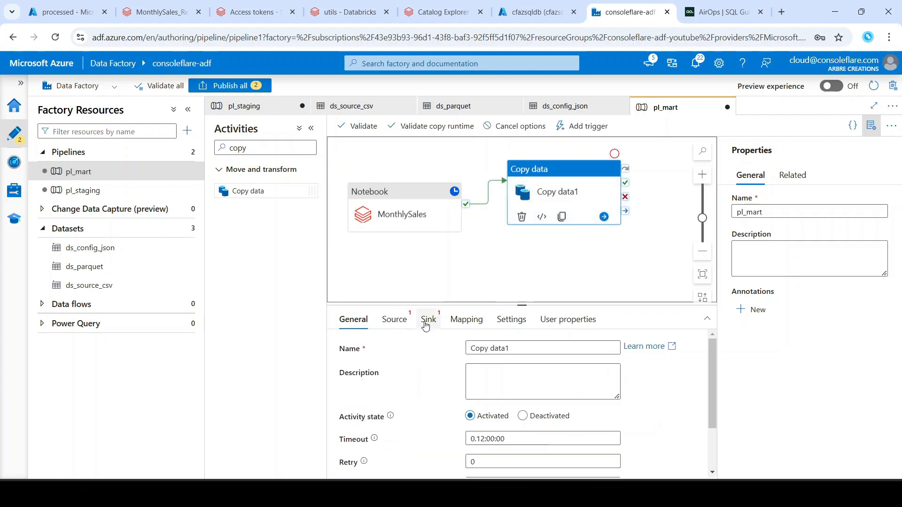
pyautogui.click(394, 320)
pyautogui.click(497, 353)
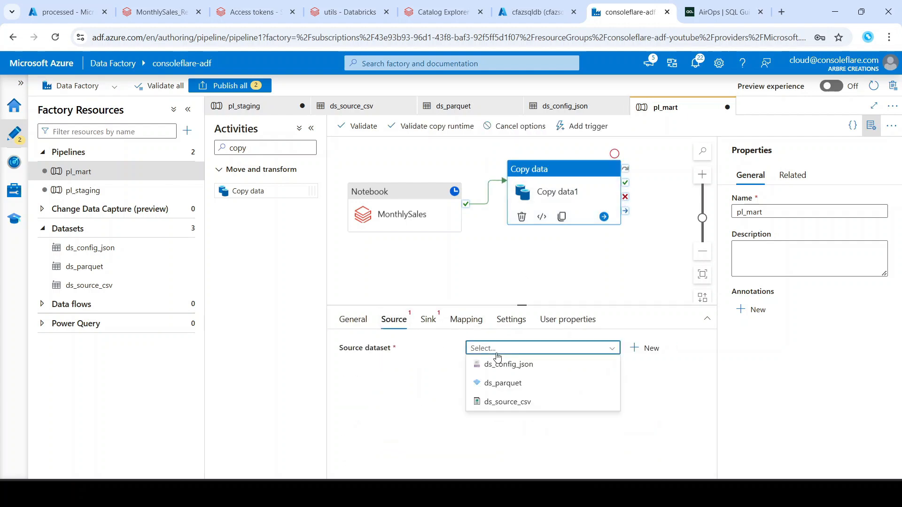
pyautogui.click(503, 384)
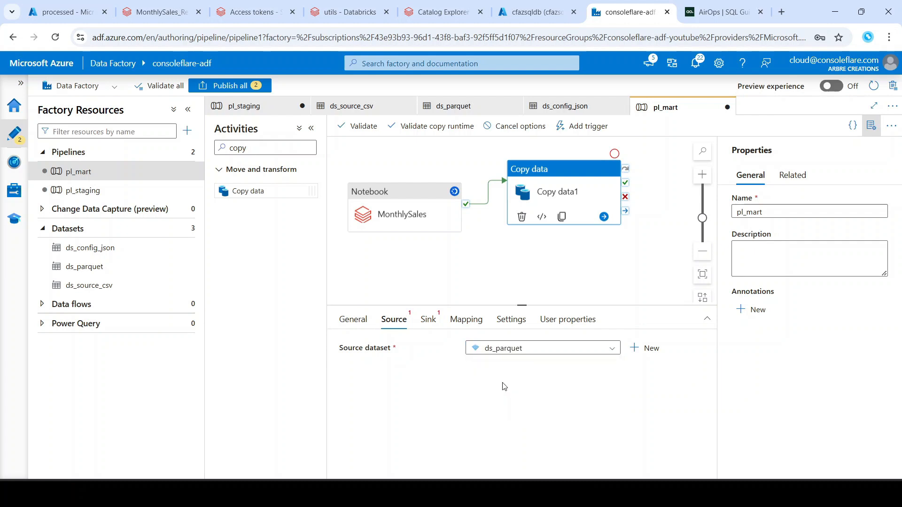
# - Set the source dataset's container to processed and its filename to monthly_sales.parquet, hiding the pipeline properties for more room
pyautogui.scroll(-3, 545, 402)
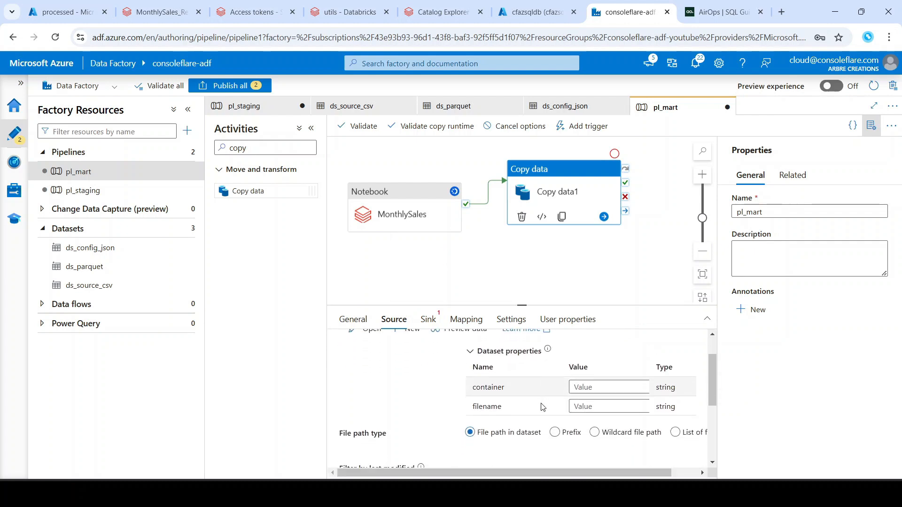
pyautogui.click(609, 355)
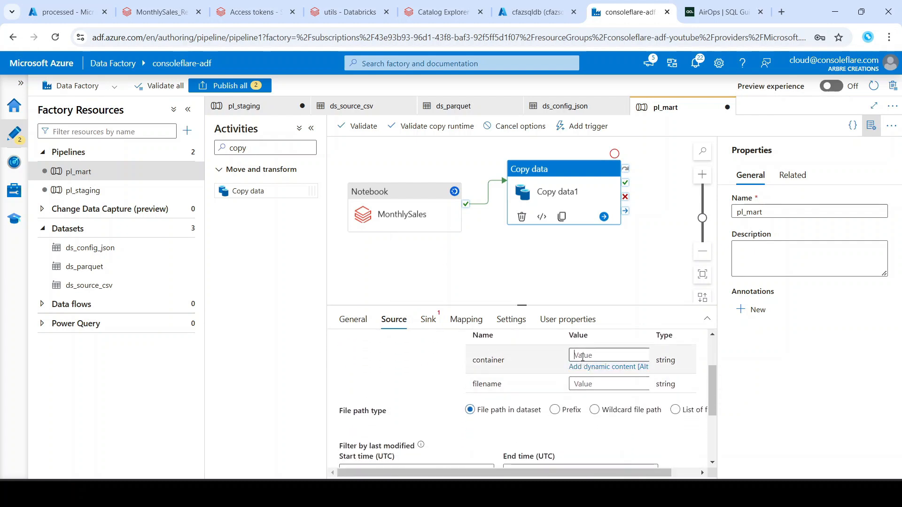
pyautogui.click(871, 126)
pyautogui.click(582, 357)
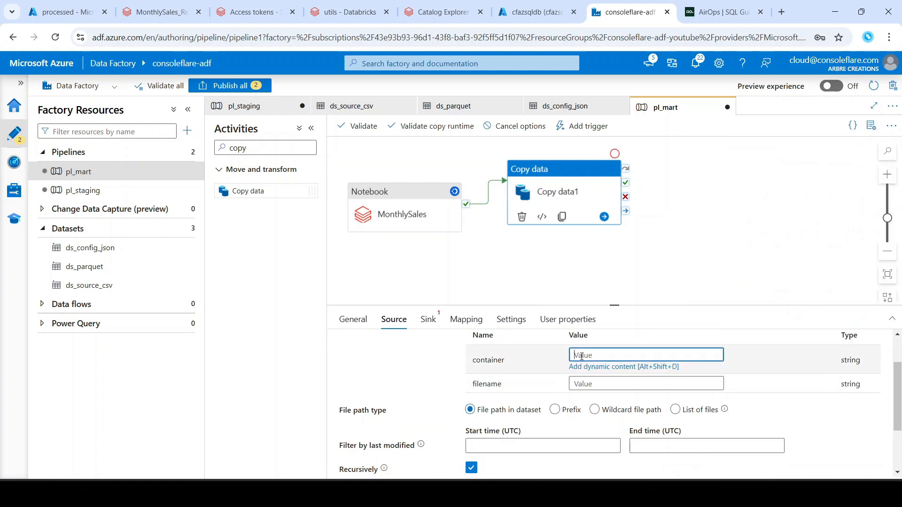
pyautogui.write('processed')
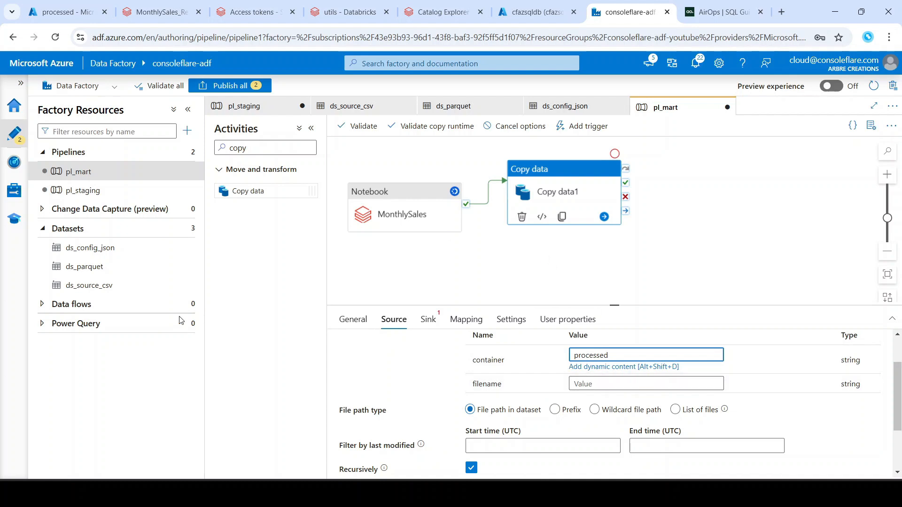
pyautogui.click(586, 389)
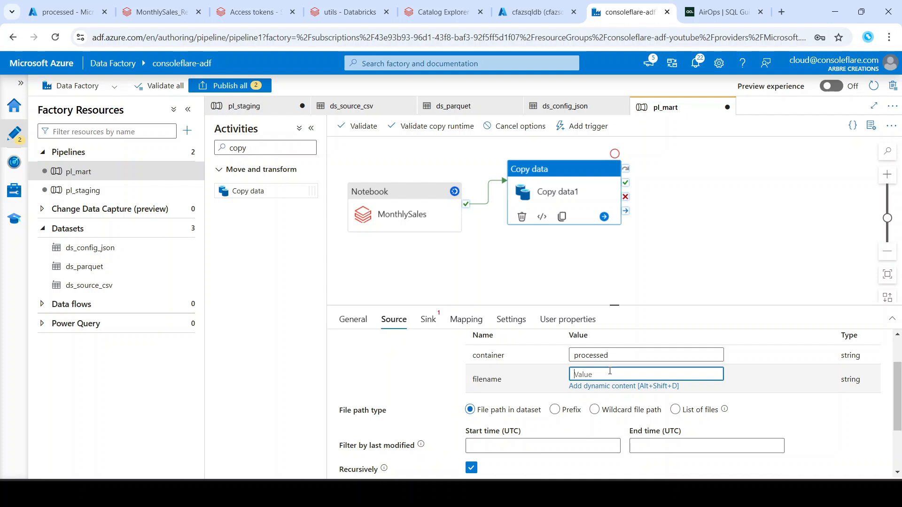
pyautogui.write('Mon')
pyautogui.press('BackSpace')
pyautogui.press('BackSpace')
pyautogui.press('BackSpace')
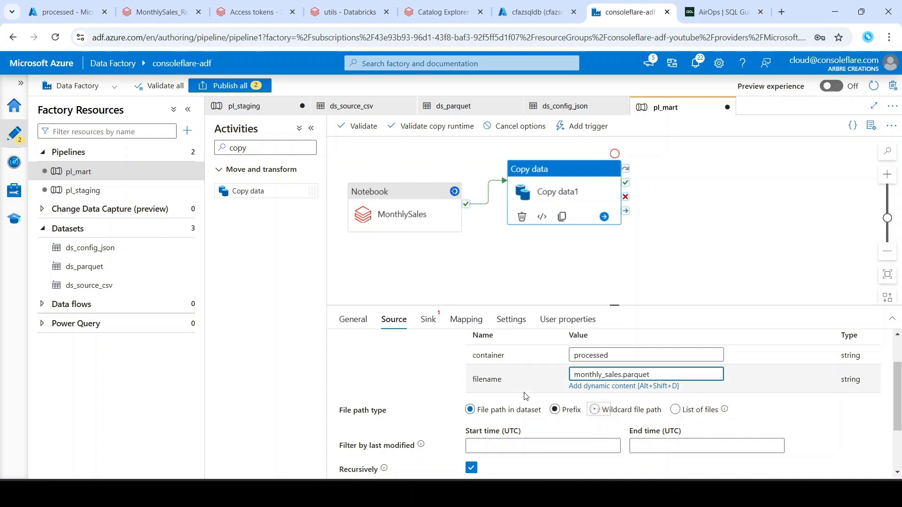
pyautogui.scroll(1, 553, 399)
pyautogui.scroll(-3, 552, 392)
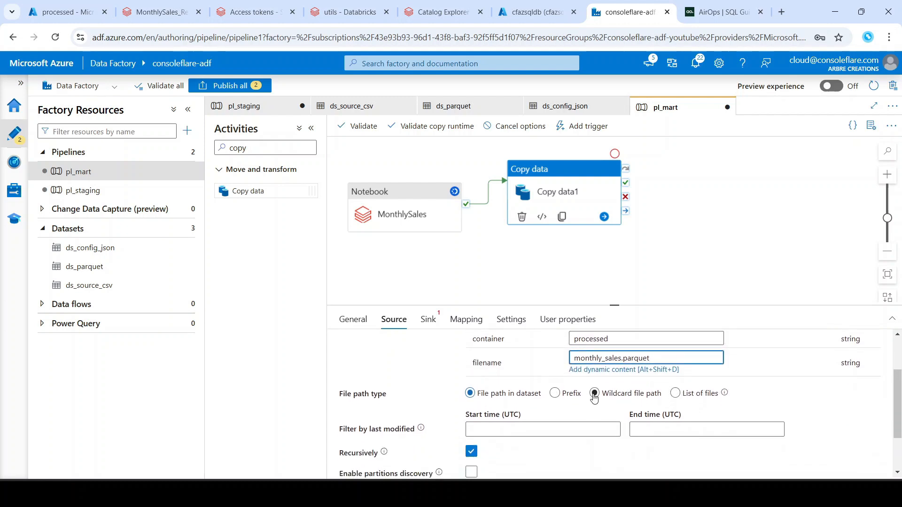
# - Start a new dataset for the copy sink, using Azure SQL Database as its data store
pyautogui.click(428, 319)
pyautogui.click(517, 349)
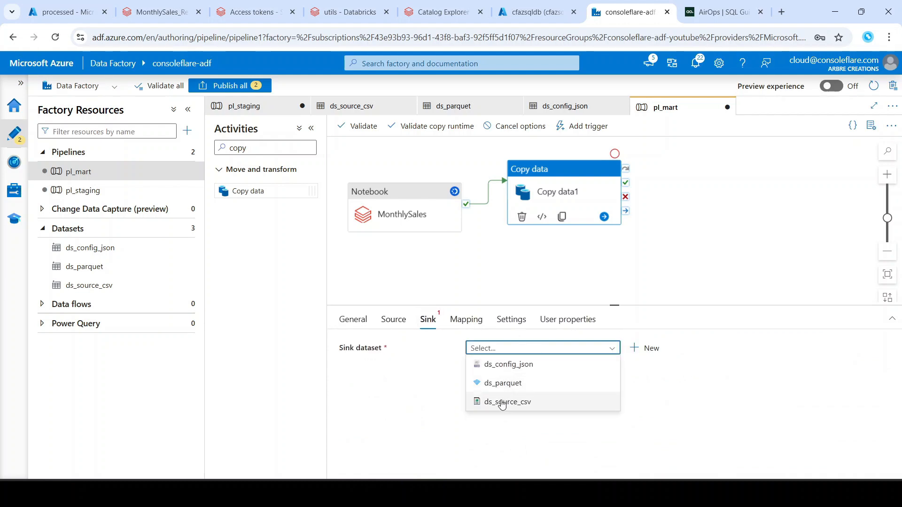
pyautogui.click(185, 228)
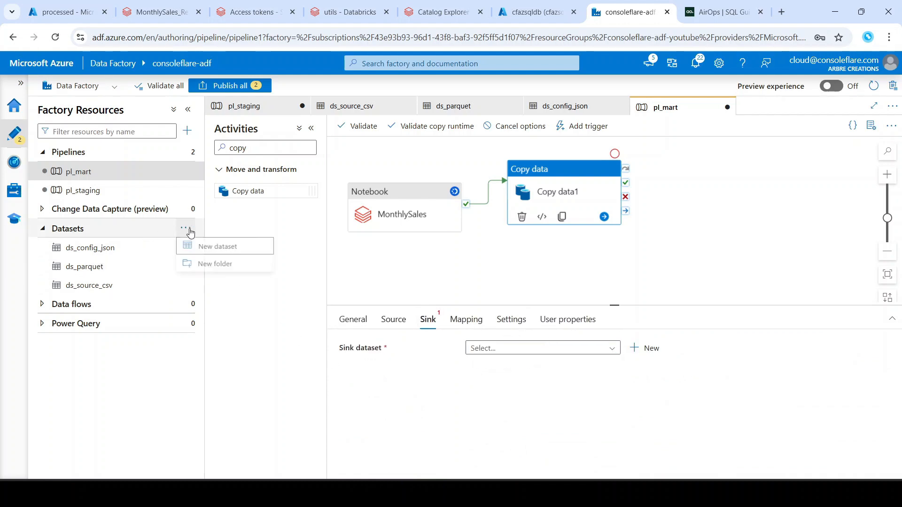
pyautogui.click(223, 247)
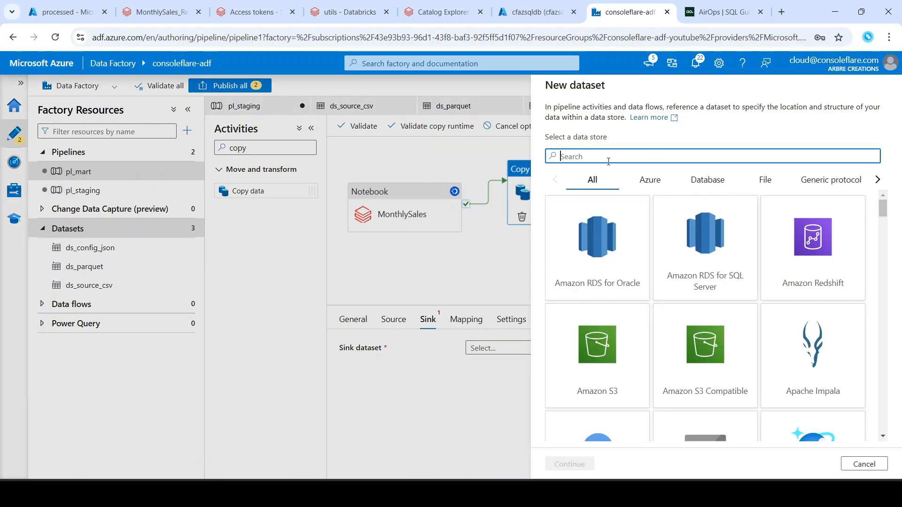
pyautogui.write('sql')
pyautogui.scroll(-3, 749, 304)
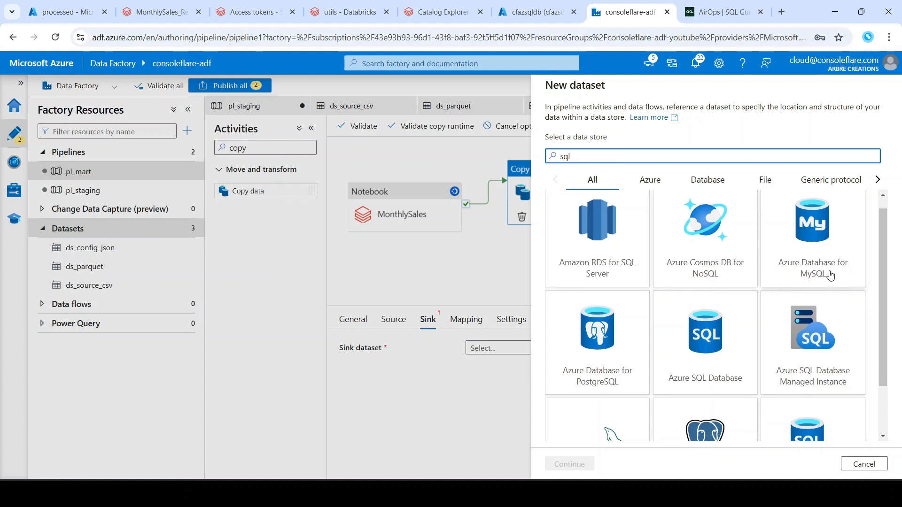
pyautogui.click(706, 303)
pyautogui.click(570, 465)
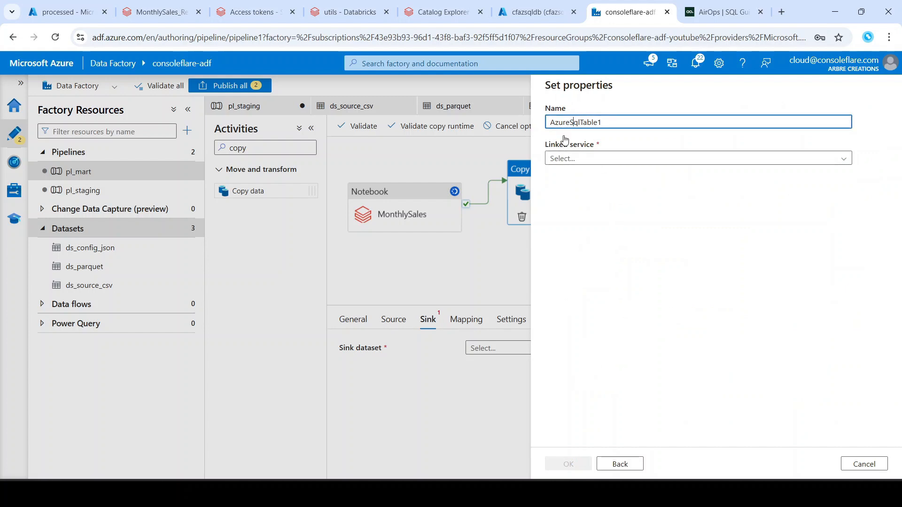
# - Name the new Azure SQL dataset ds_azsql
pyautogui.click(585, 152)
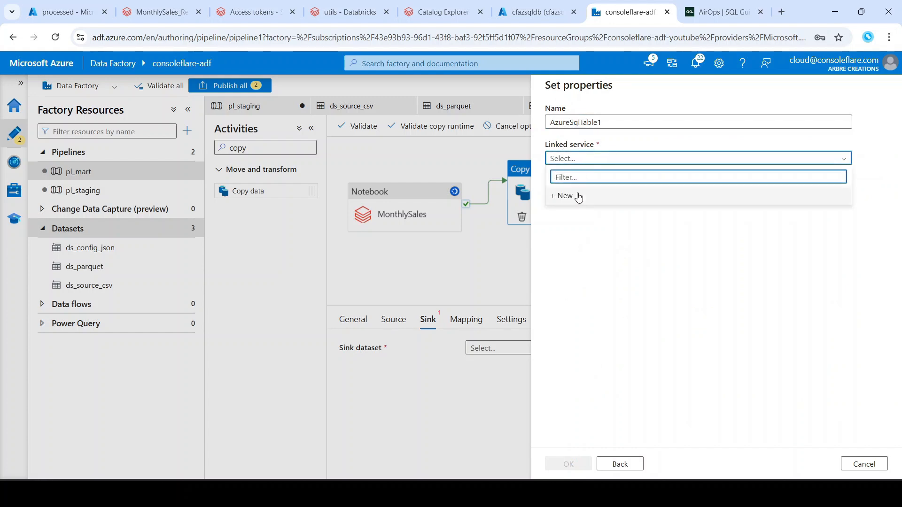
pyautogui.hotkey('shift', 'Tab')
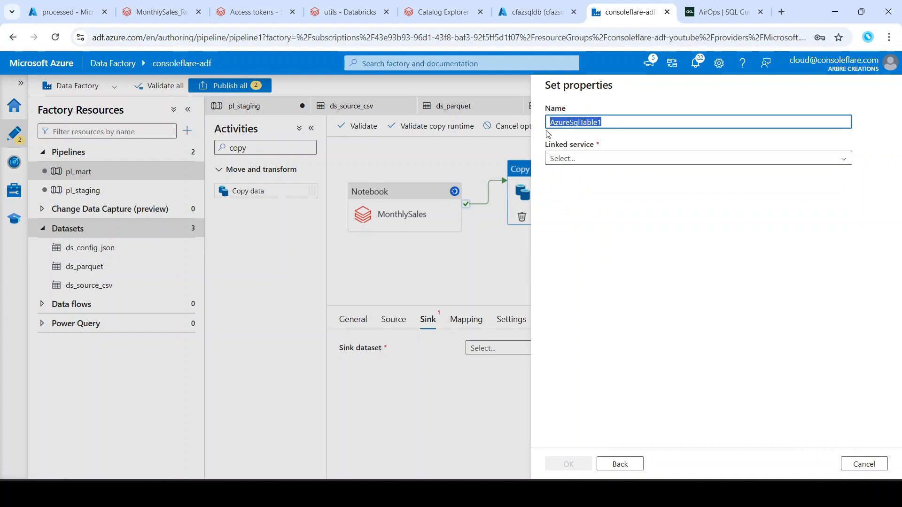
pyautogui.write('ds_')
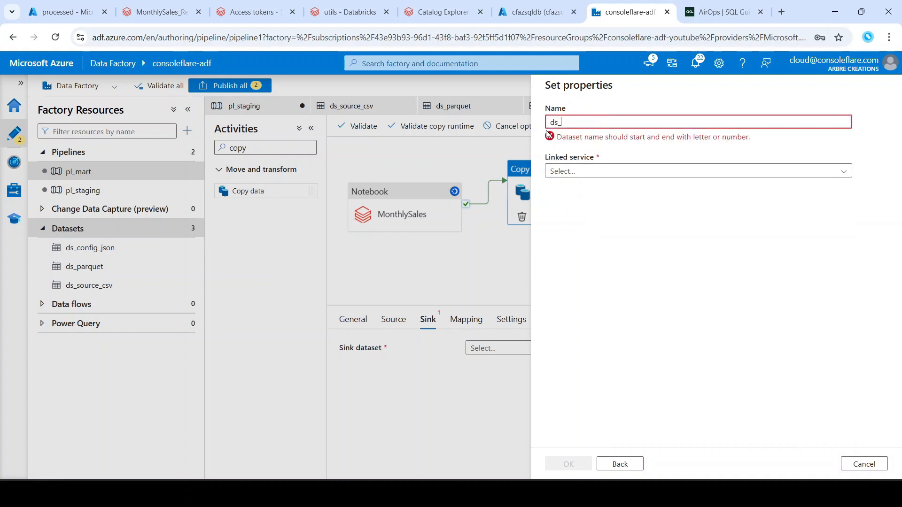
pyautogui.write('azu')
pyautogui.press('BackSpace')
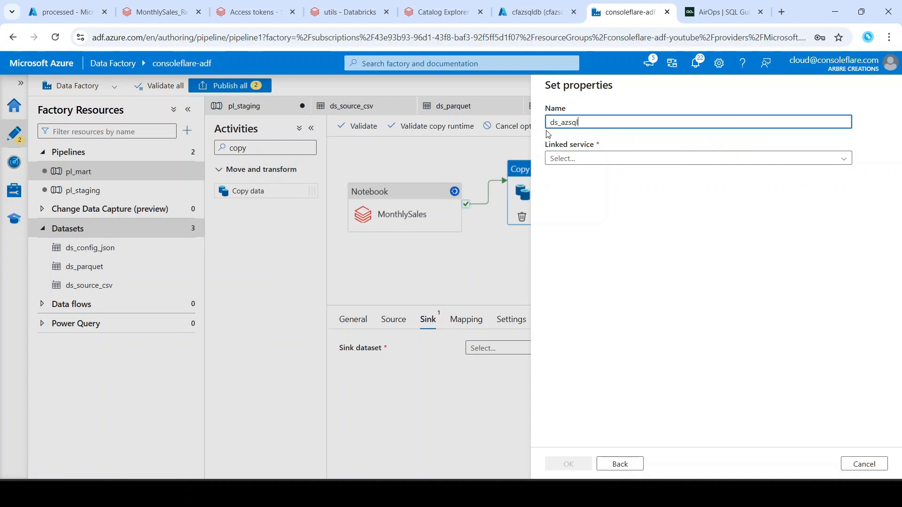
# - Start a new linked service for ds_azsql with the Microsoft Partner Network subscription and the cfazsqlyoutube server
pyautogui.click(587, 158)
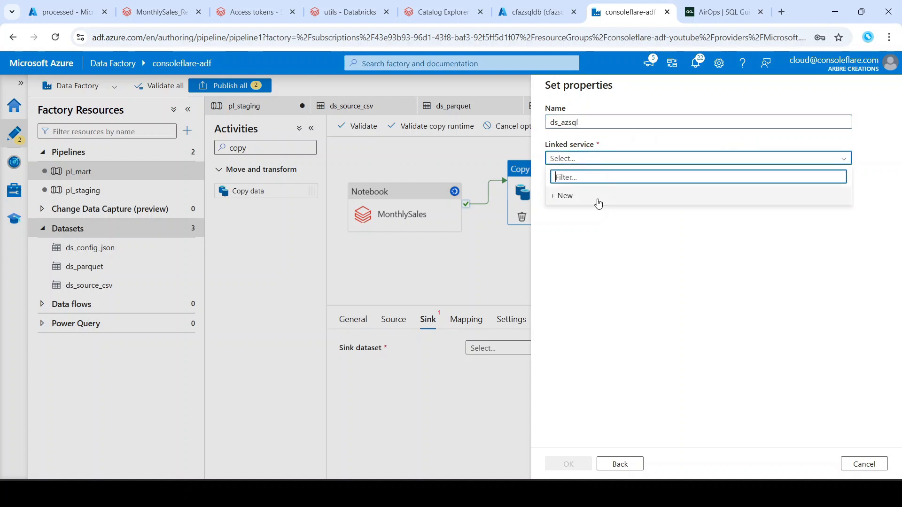
pyautogui.click(582, 202)
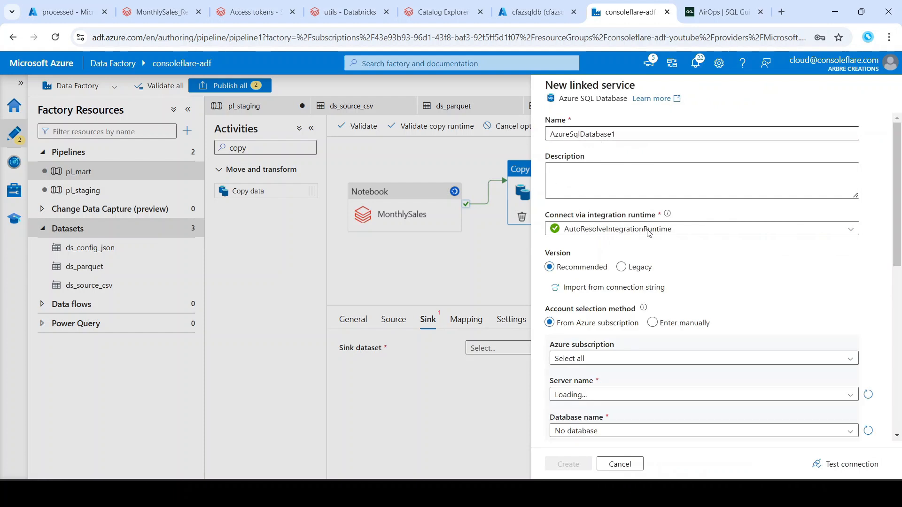
pyautogui.scroll(-3, 658, 328)
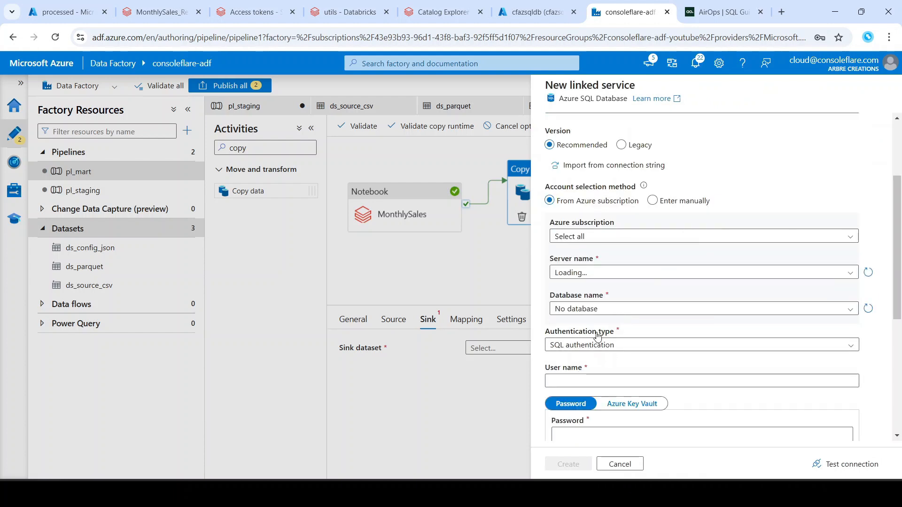
pyautogui.click(587, 237)
pyautogui.click(588, 272)
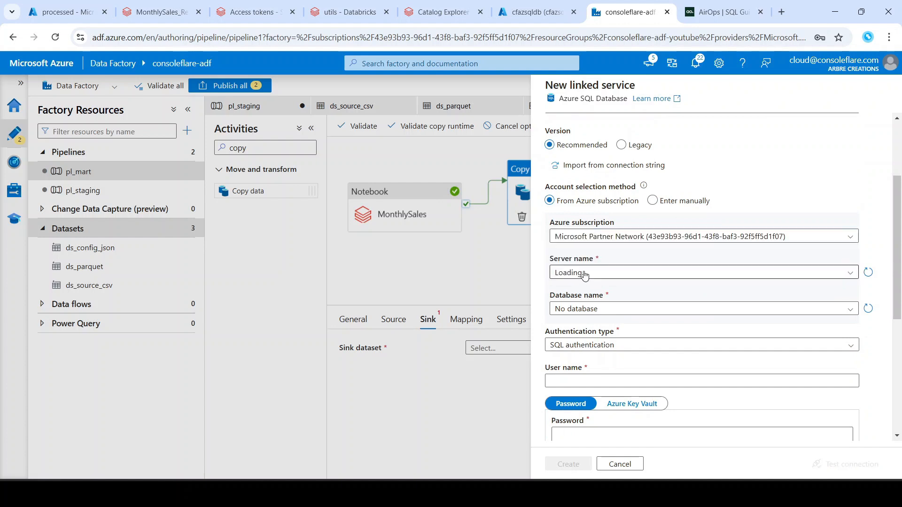
pyautogui.click(585, 274)
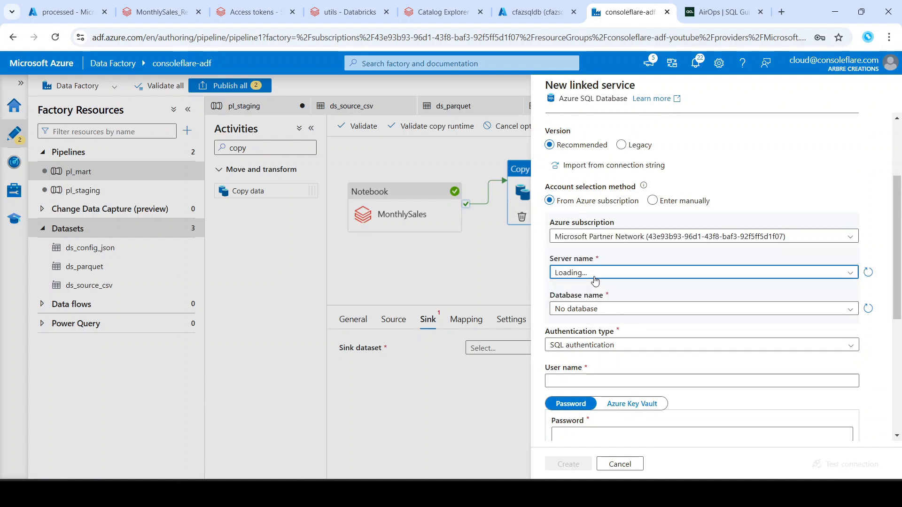
pyautogui.click(591, 275)
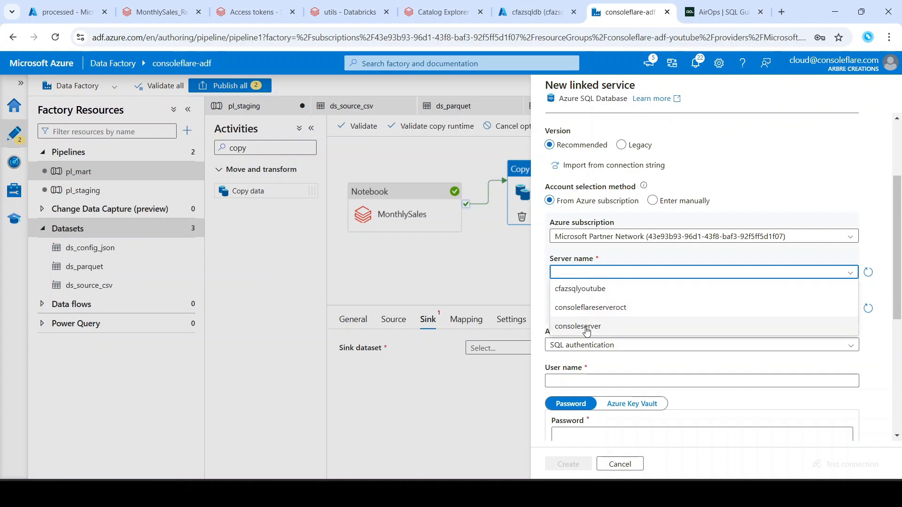
pyautogui.click(581, 290)
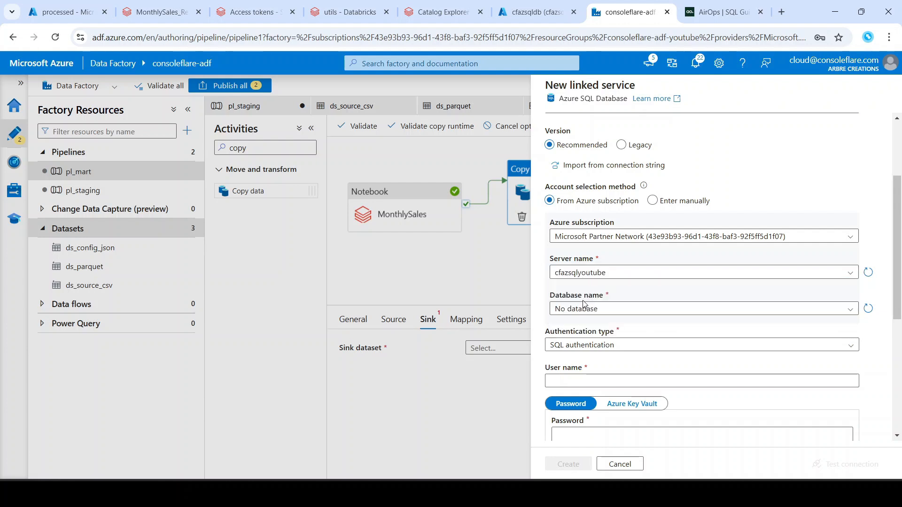
# - Refresh the linked service's database list for the cfazsqlyoutube server and try to choose a database
pyautogui.click(574, 309)
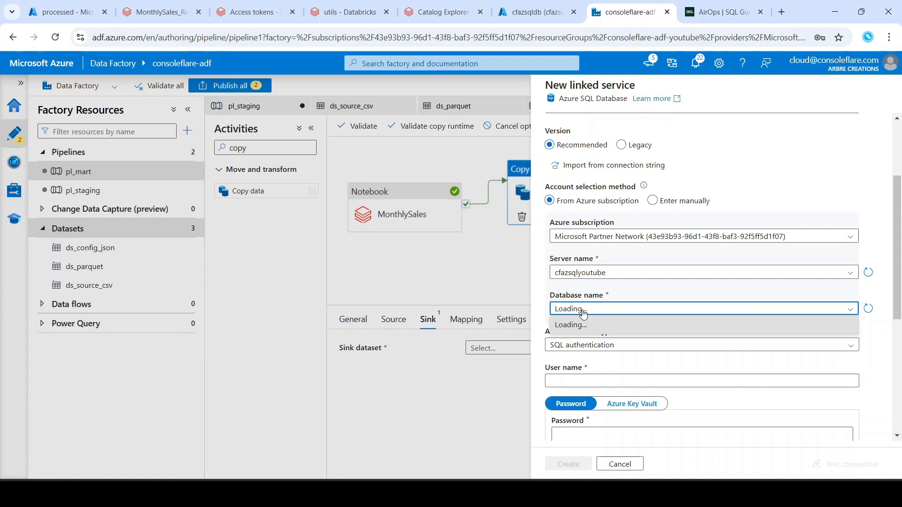
pyautogui.click(868, 308)
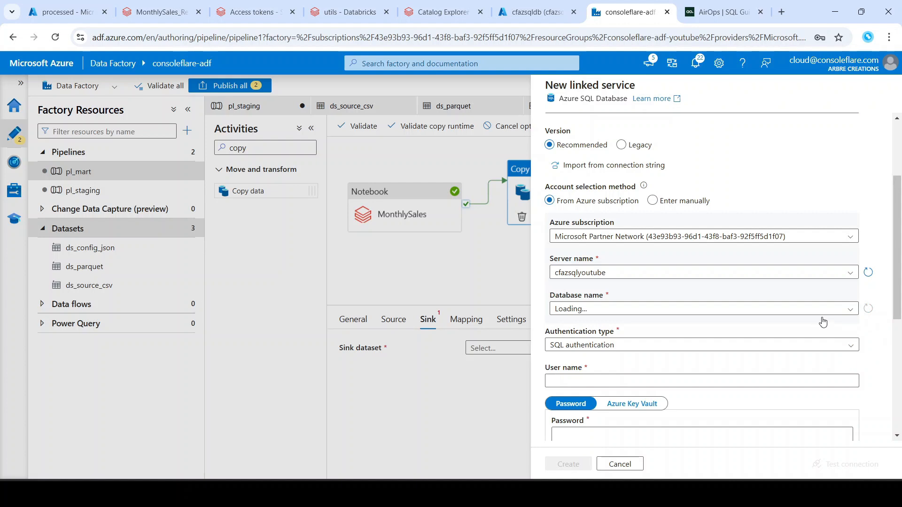
pyautogui.click(621, 304)
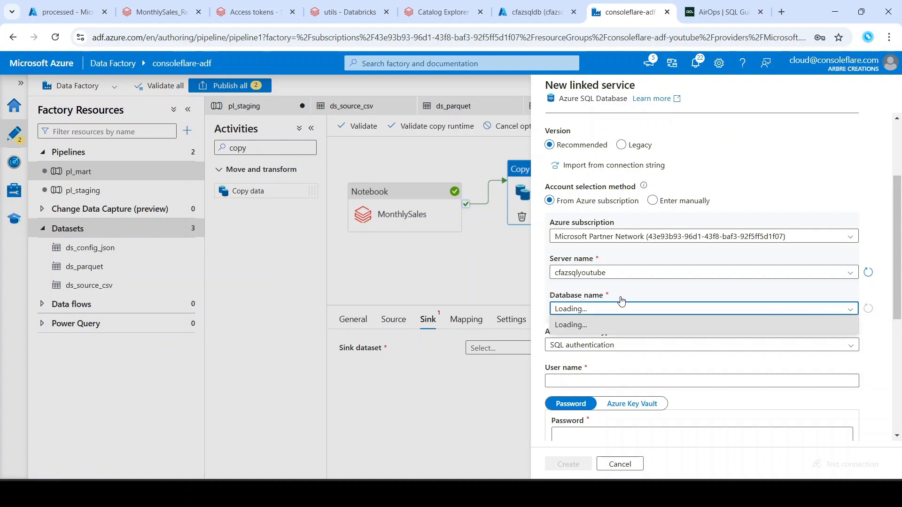
pyautogui.doubleClick(568, 308)
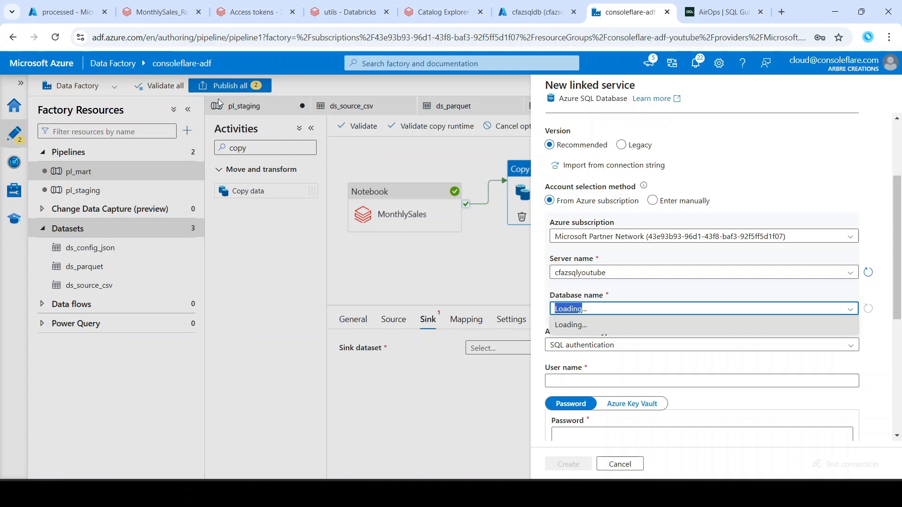
# - Switch to the cfazsqldb database in the Azure portal, sign in to its query editor with the SQL login password, and expand the Tables folder
pyautogui.click(68, 12)
pyautogui.click(549, 6)
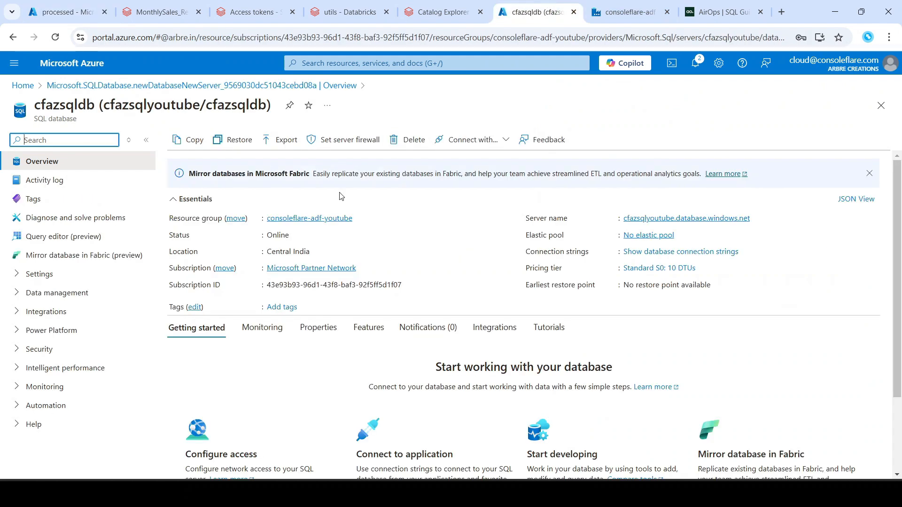
pyautogui.click(113, 236)
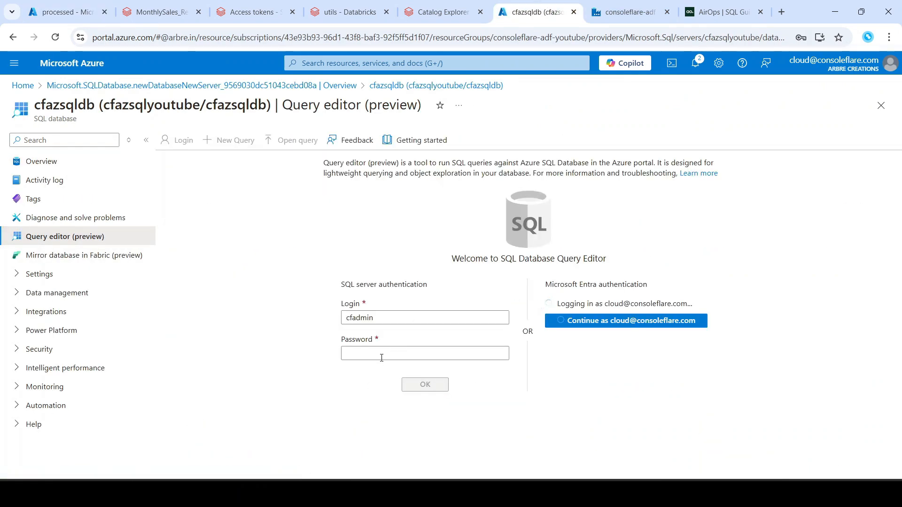
pyautogui.click(372, 353)
pyautogui.write('••')
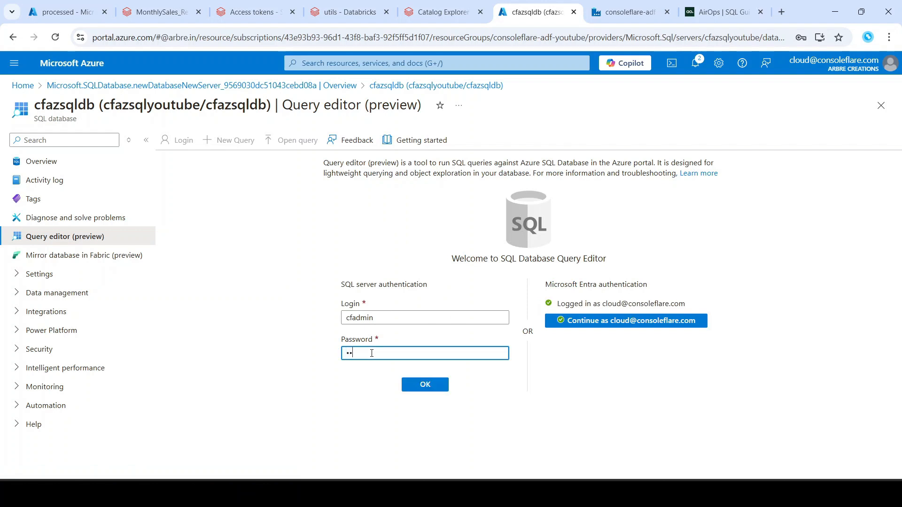
pyautogui.write('••••')
pyautogui.click(408, 385)
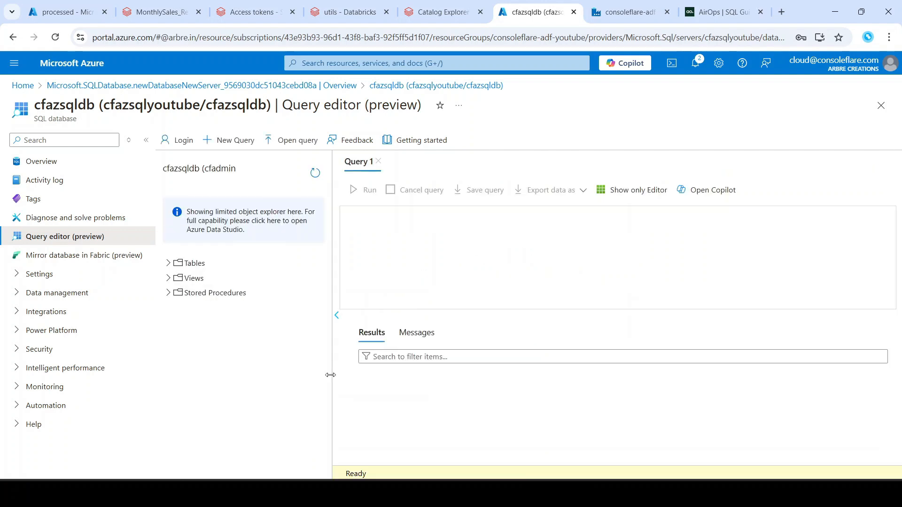
pyautogui.click(177, 261)
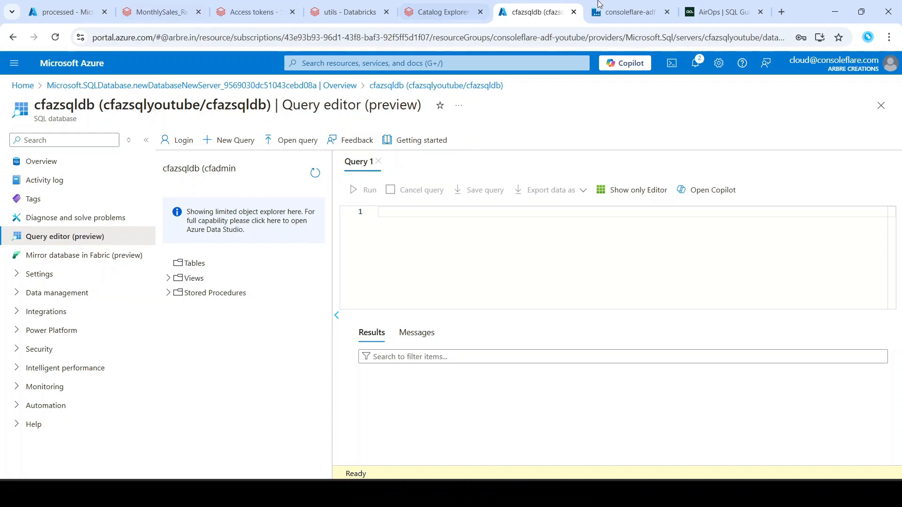
# - Return to Data Factory and choose cfazsqldb as the new linked service's database
pyautogui.click(627, 12)
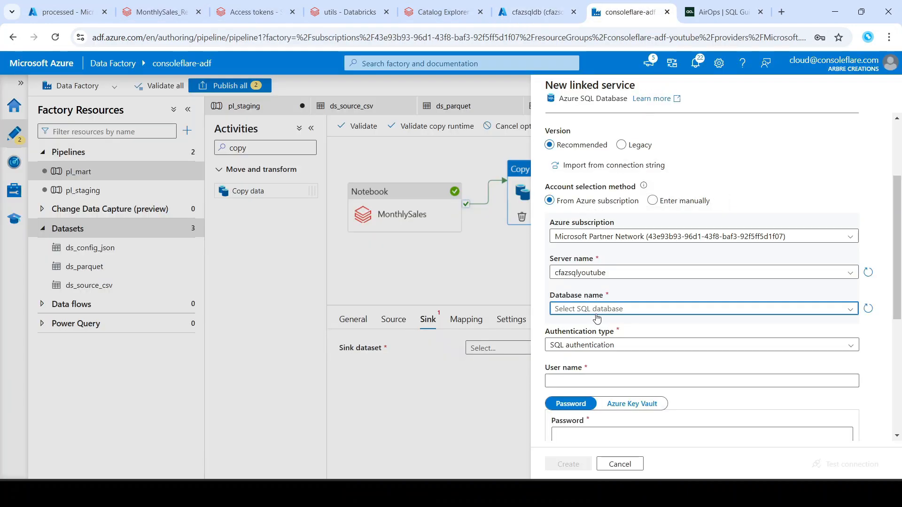
pyautogui.click(596, 315)
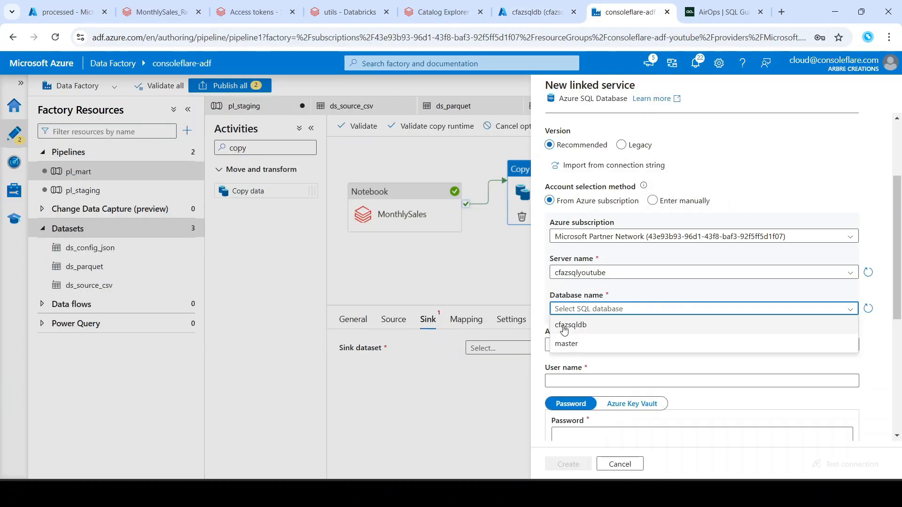
pyautogui.click(582, 327)
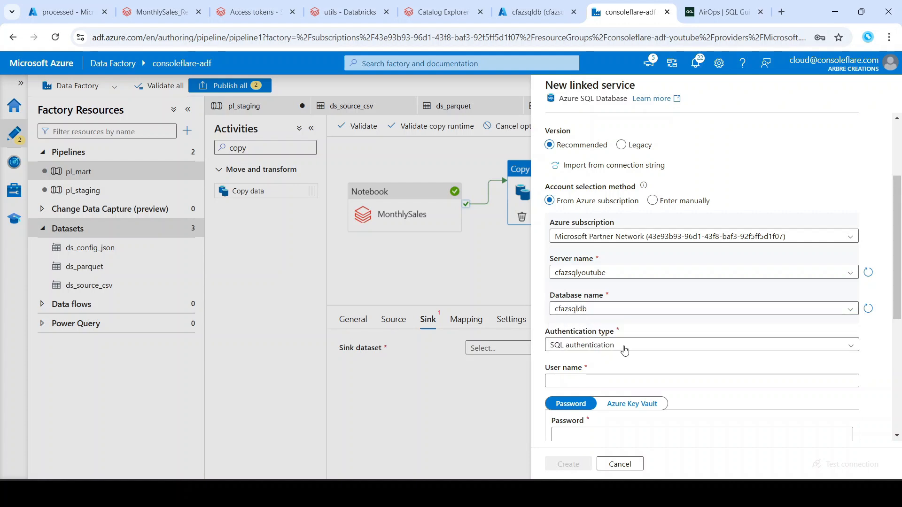
# - Try system-assigned managed identity as the linked service's authentication type, and return it to SQL authentication
pyautogui.scroll(-2, 623, 346)
pyautogui.click(594, 269)
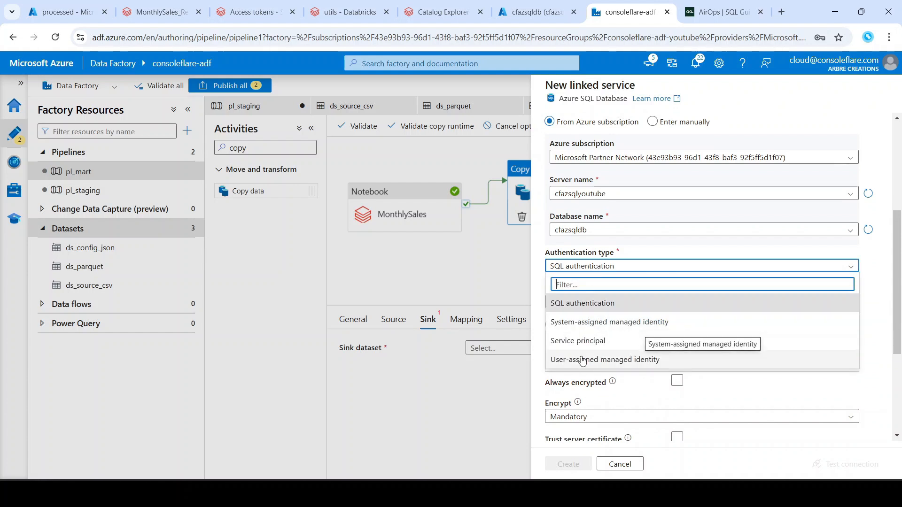
pyautogui.click(609, 326)
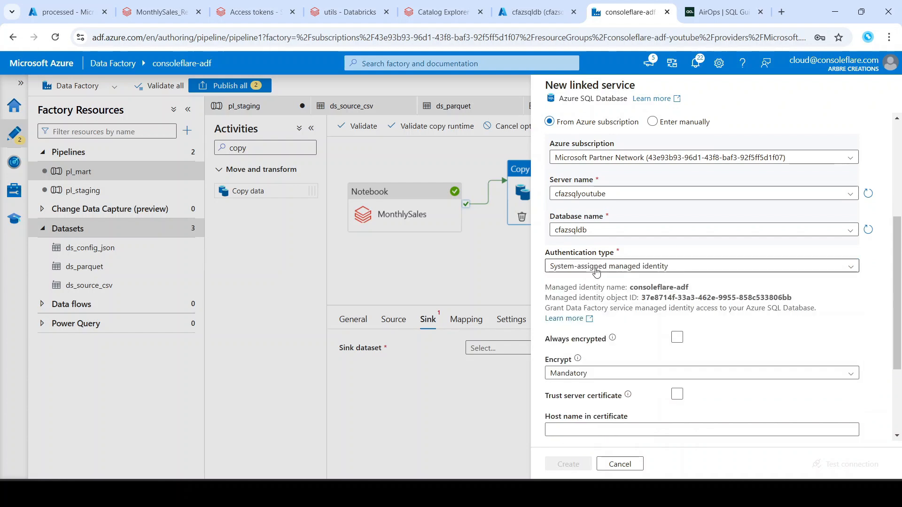
pyautogui.scroll(-1, 606, 284)
pyautogui.scroll(-1, 606, 284)
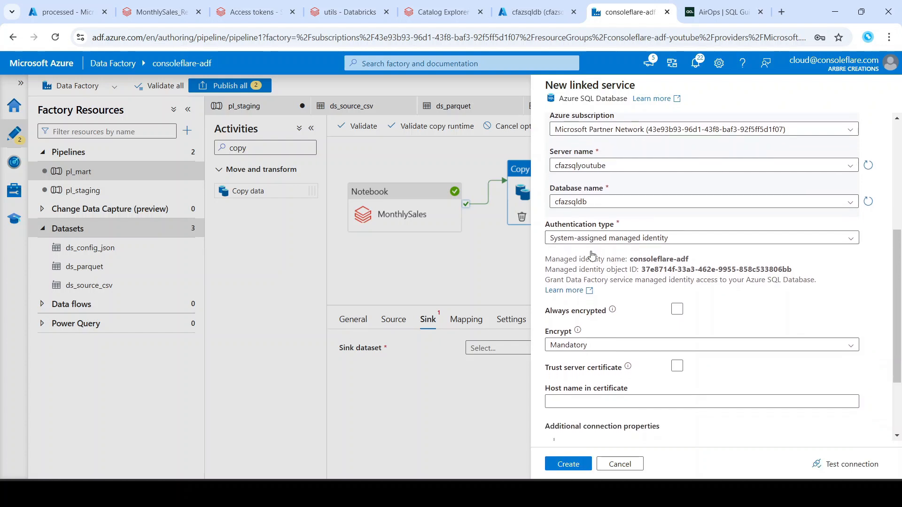
pyautogui.scroll(-1, 642, 239)
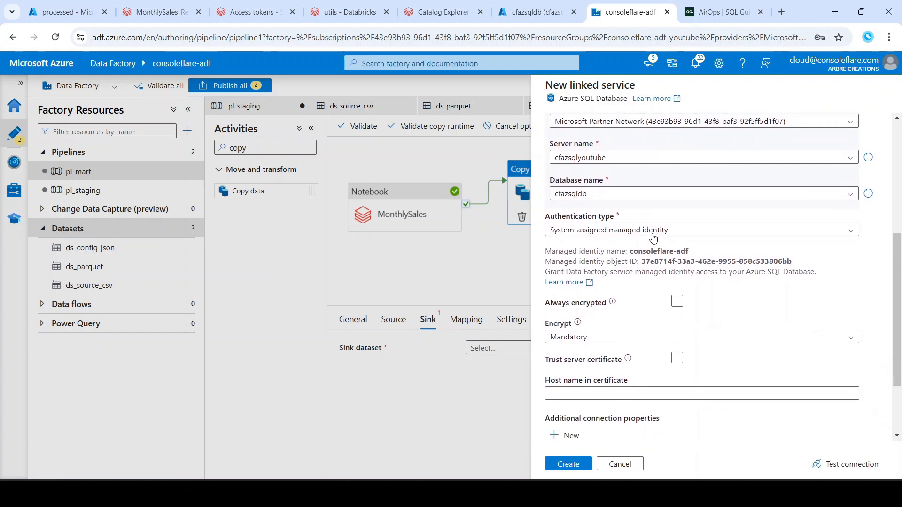
pyautogui.click(638, 207)
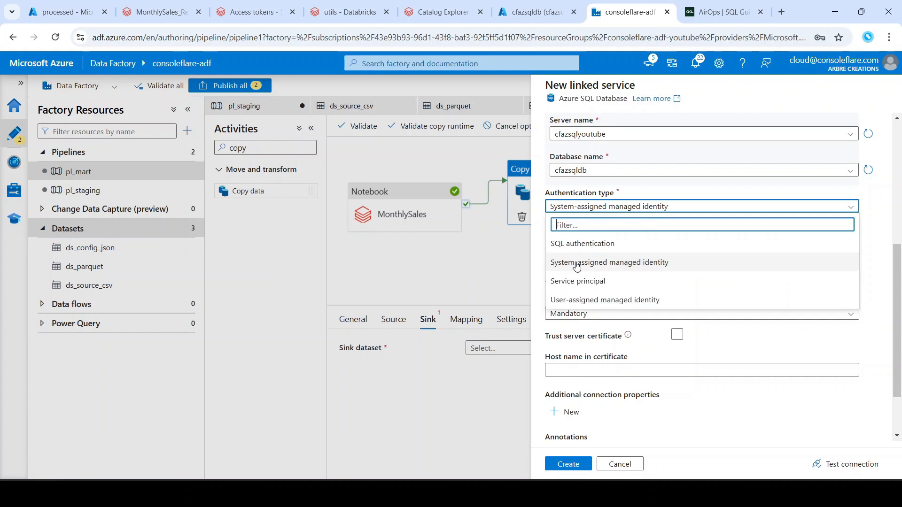
pyautogui.click(634, 243)
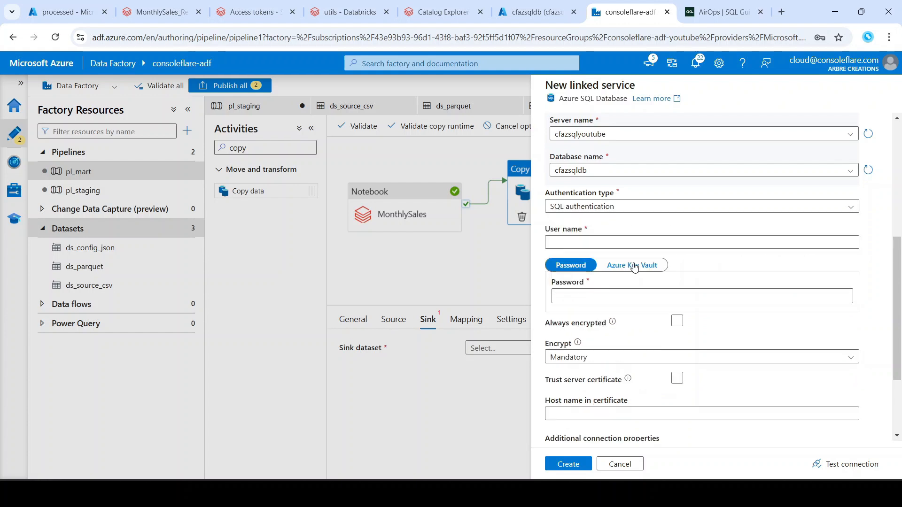
# - Enter user name cfadmin and the SQL login password for the linked service, and create it after testing the connection
pyautogui.click(590, 251)
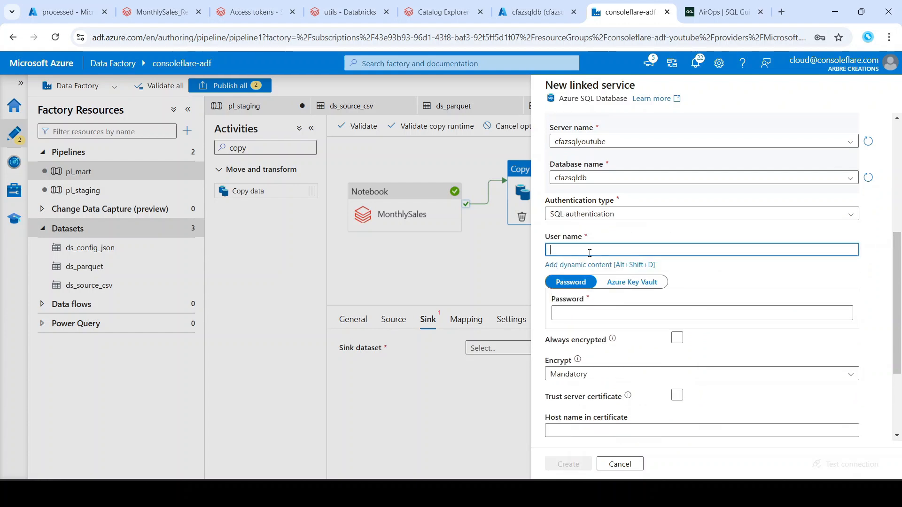
pyautogui.write('cfadmin')
pyautogui.press('Tab')
pyautogui.click(627, 302)
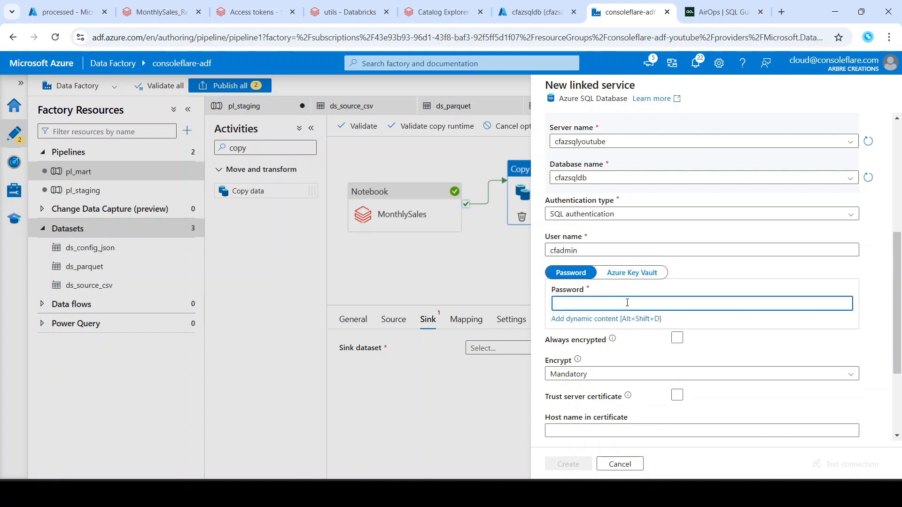
pyautogui.write('•••••••••')
pyautogui.scroll(-1, 652, 360)
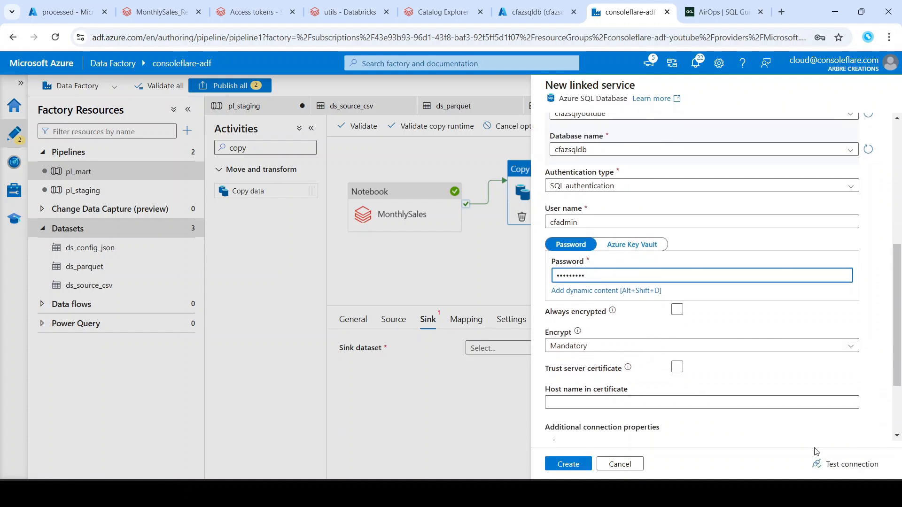
pyautogui.click(837, 465)
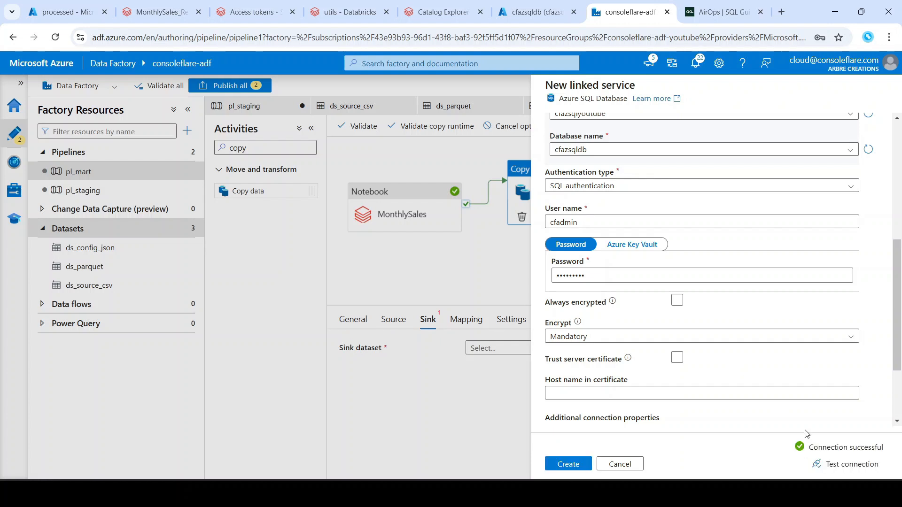
pyautogui.click(570, 466)
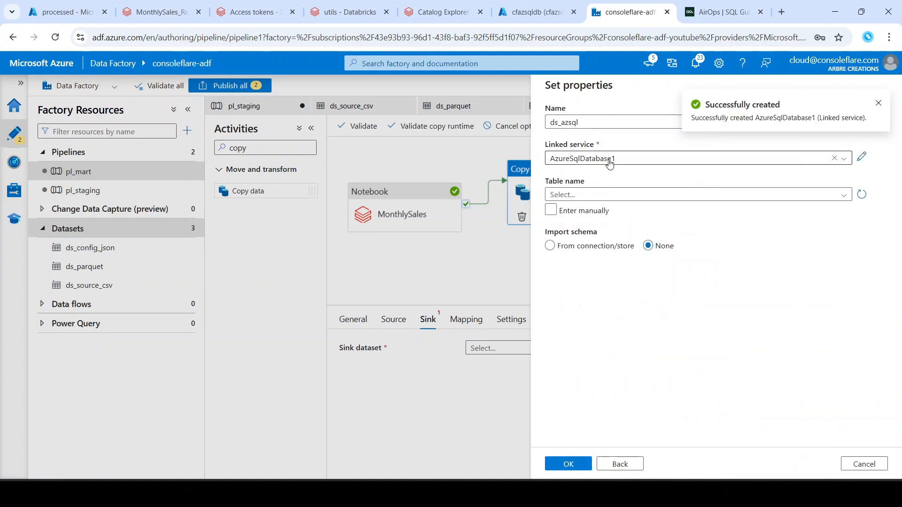
# - Create the ds_azsql dataset without importing a schema, and open it to enable manual entry of its table name
pyautogui.click(553, 210)
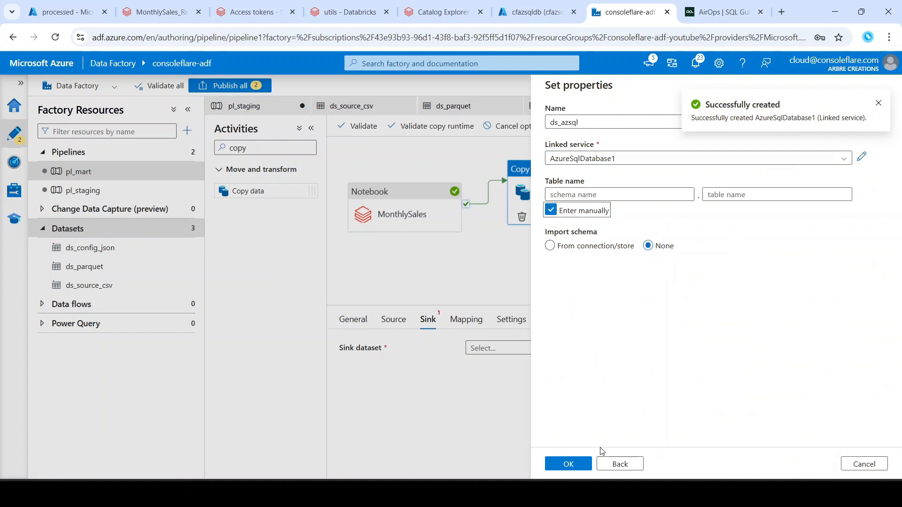
pyautogui.click(556, 465)
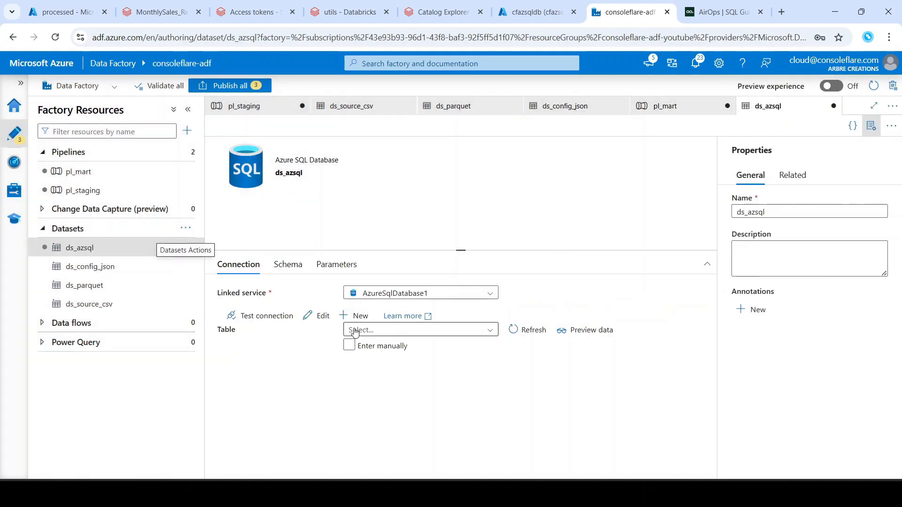
pyautogui.click(352, 347)
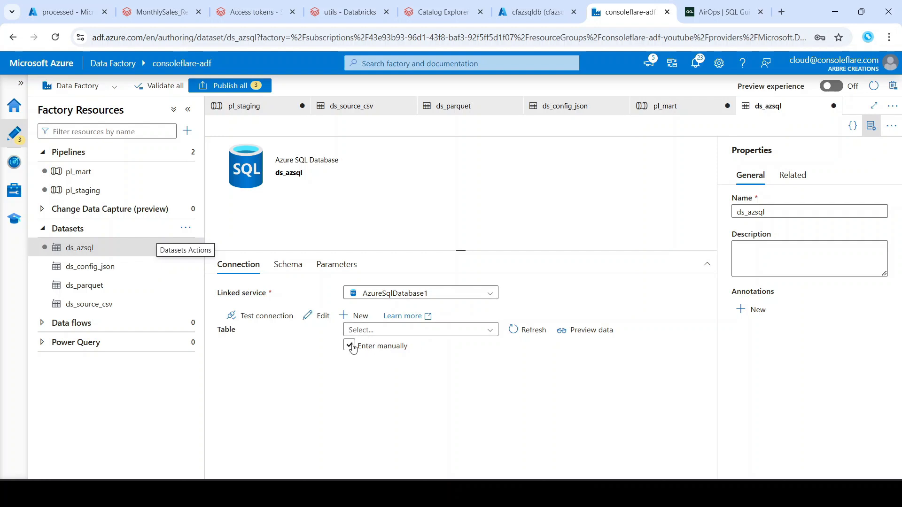
# - Add two string parameters to ds_azsql named schema_name and table_name
pyautogui.click(292, 262)
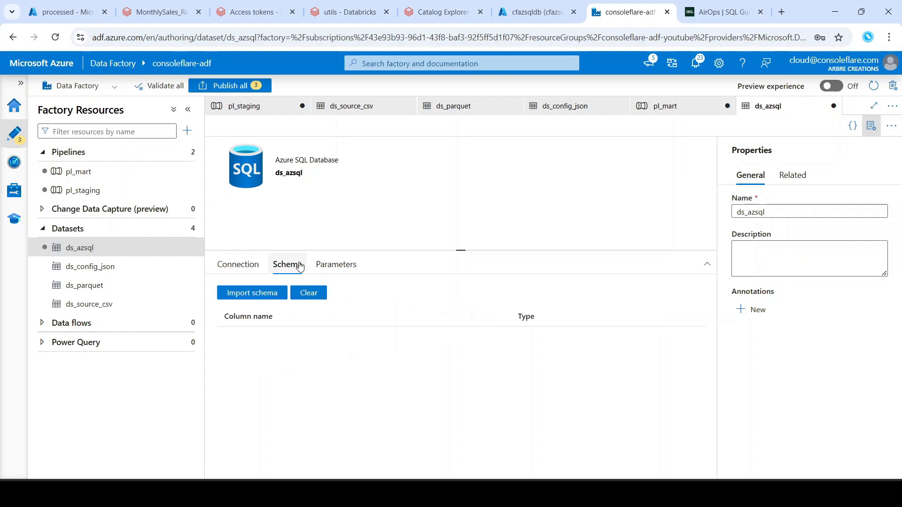
pyautogui.click(329, 265)
pyautogui.click(245, 297)
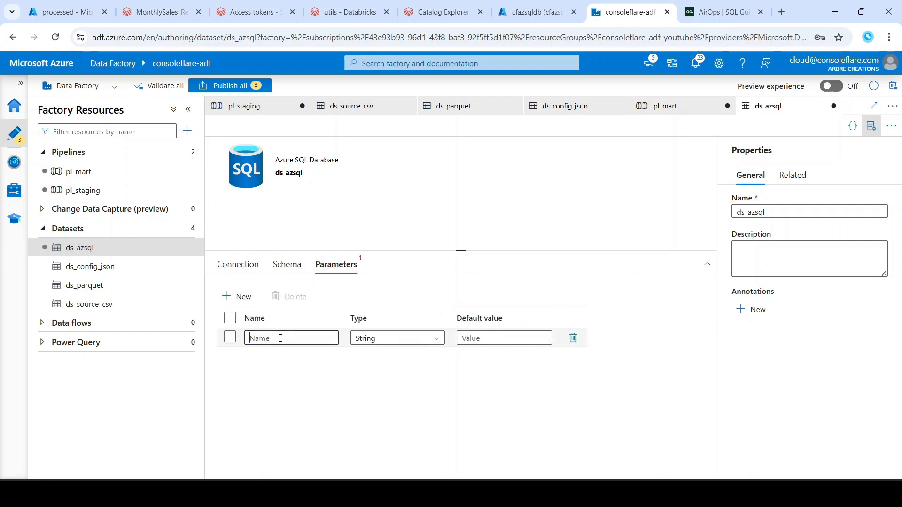
pyautogui.click(281, 337)
pyautogui.click(232, 294)
pyautogui.click(273, 335)
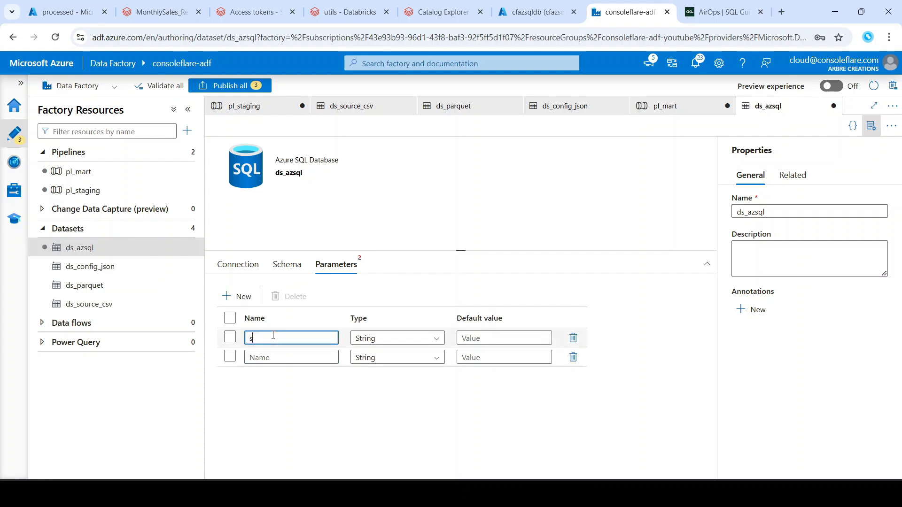
pyautogui.write('schema_name')
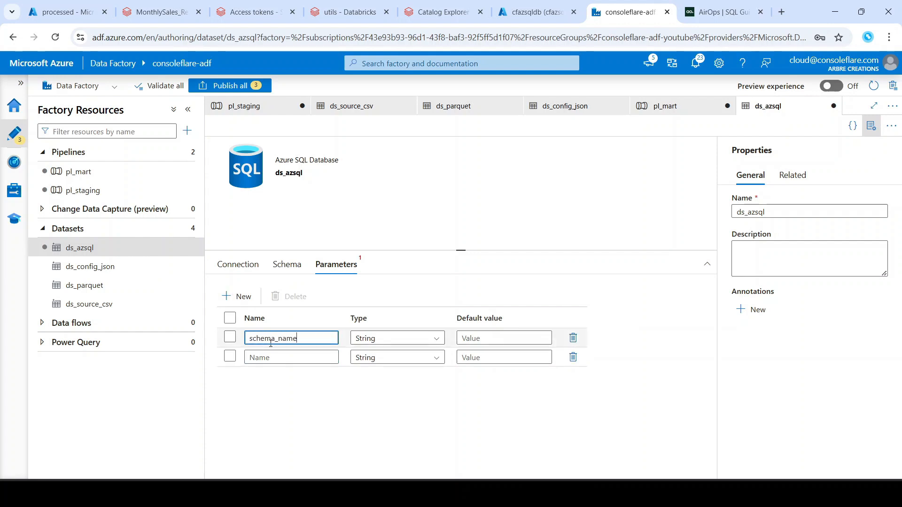
pyautogui.click(276, 360)
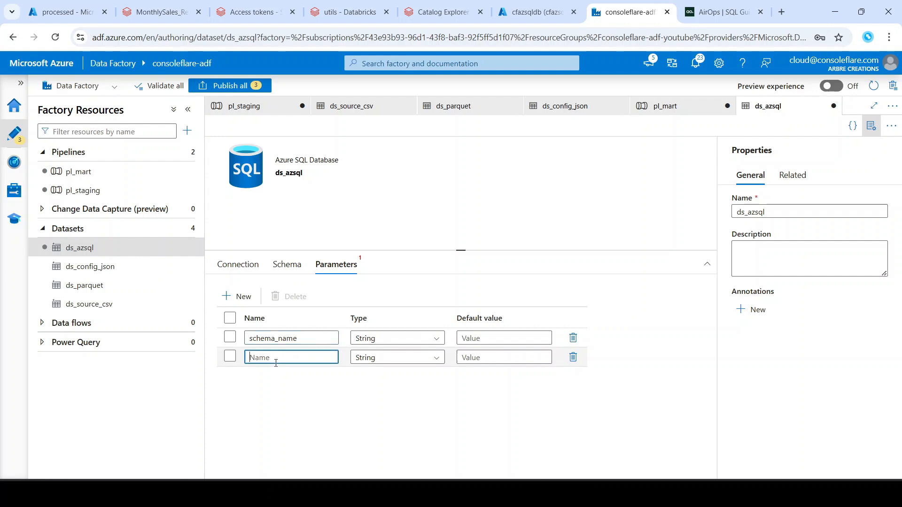
pyautogui.write('table_name')
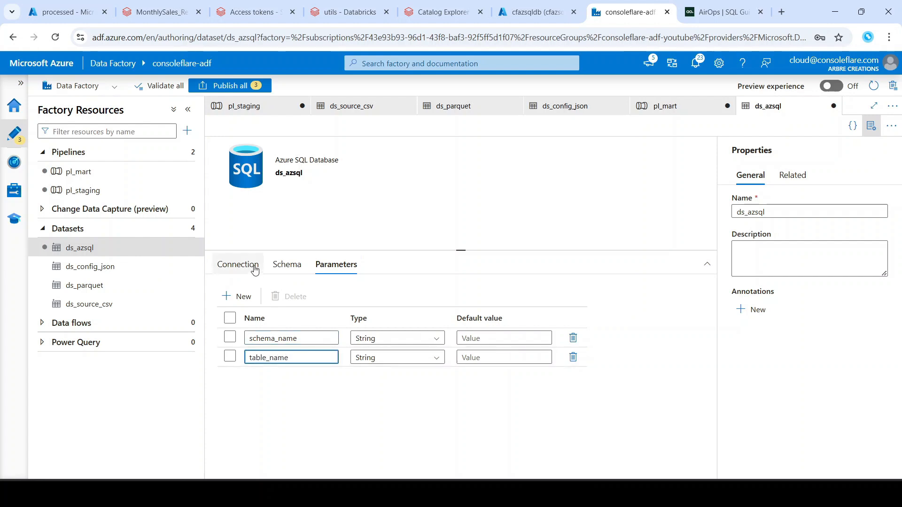
pyautogui.click(255, 269)
pyautogui.click(376, 330)
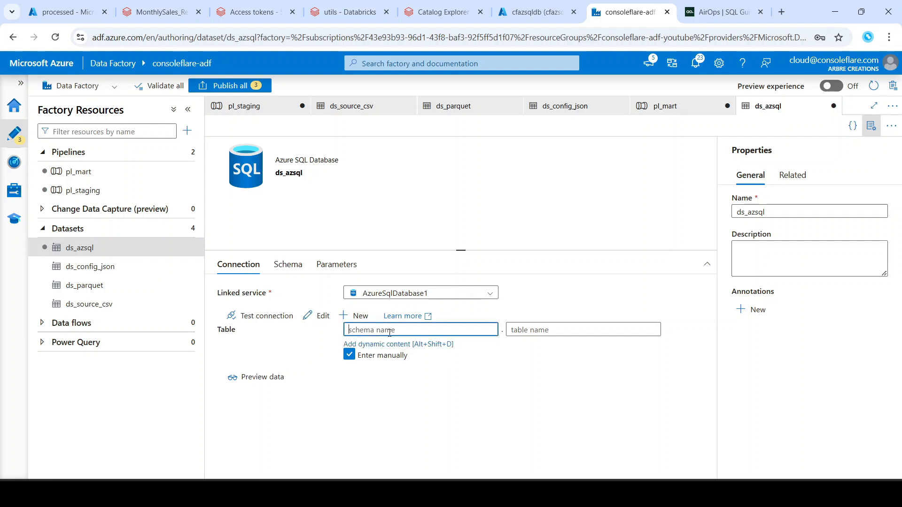
pyautogui.click(403, 344)
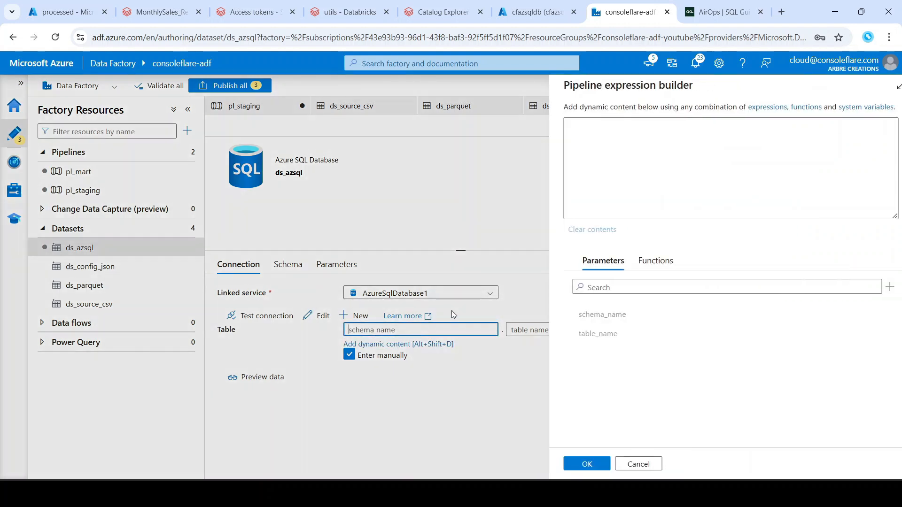
pyautogui.click(587, 315)
pyautogui.click(576, 466)
pyautogui.click(564, 329)
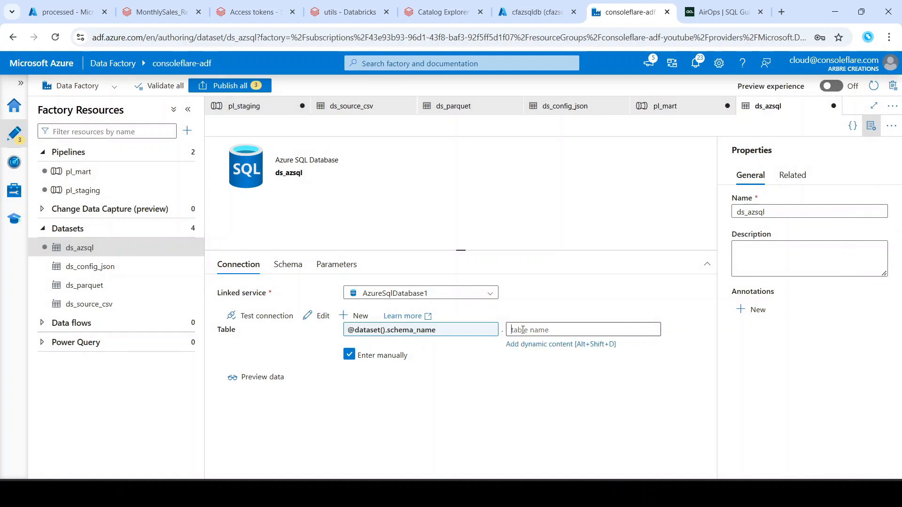
pyautogui.hotkey('alt', 'shift', 'd')
pyautogui.click(611, 334)
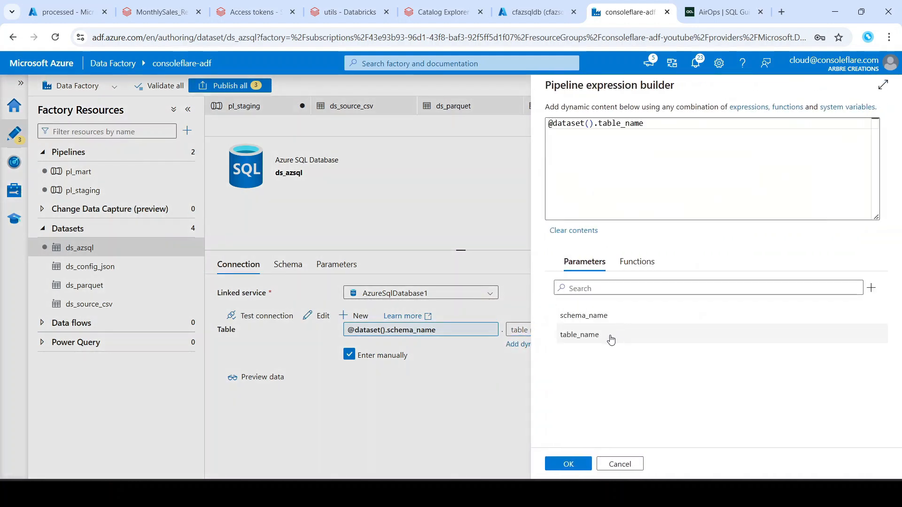
pyautogui.click(572, 463)
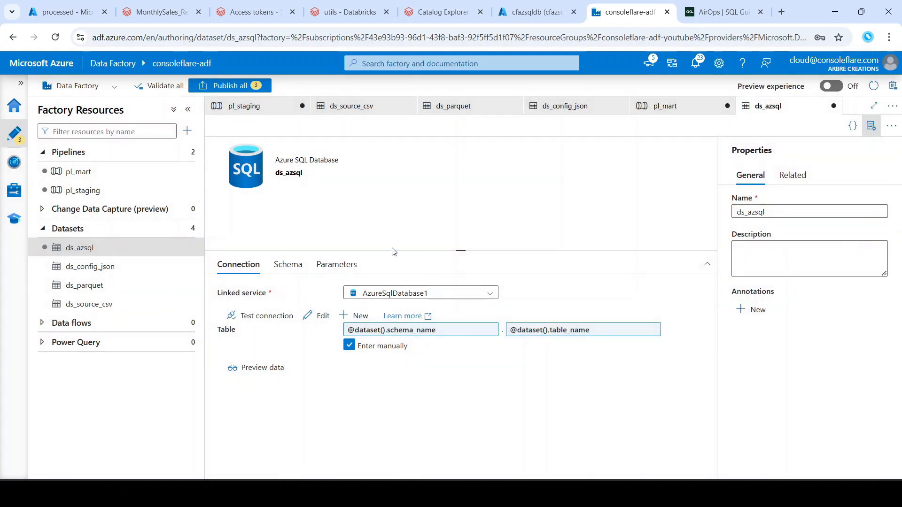
# - Use ds_azsql as the sink dataset of Copy data1 in pl_mart, with schema_name dbo and table_name monthly_sales
pyautogui.click(675, 116)
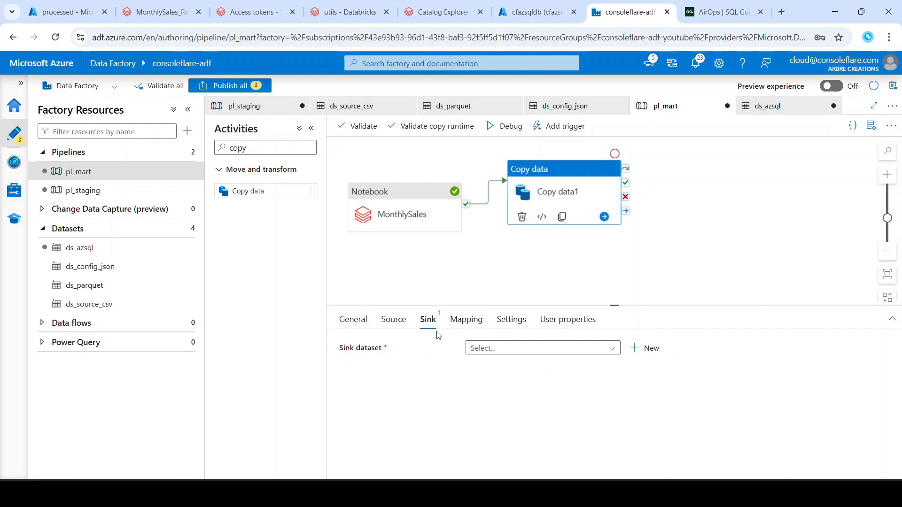
pyautogui.click(499, 348)
pyautogui.click(492, 383)
pyautogui.click(603, 405)
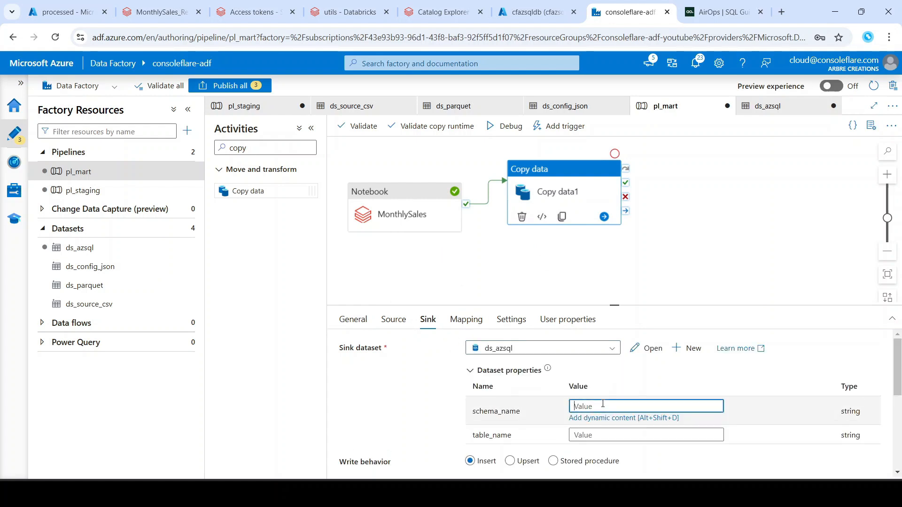
pyautogui.write('dbo')
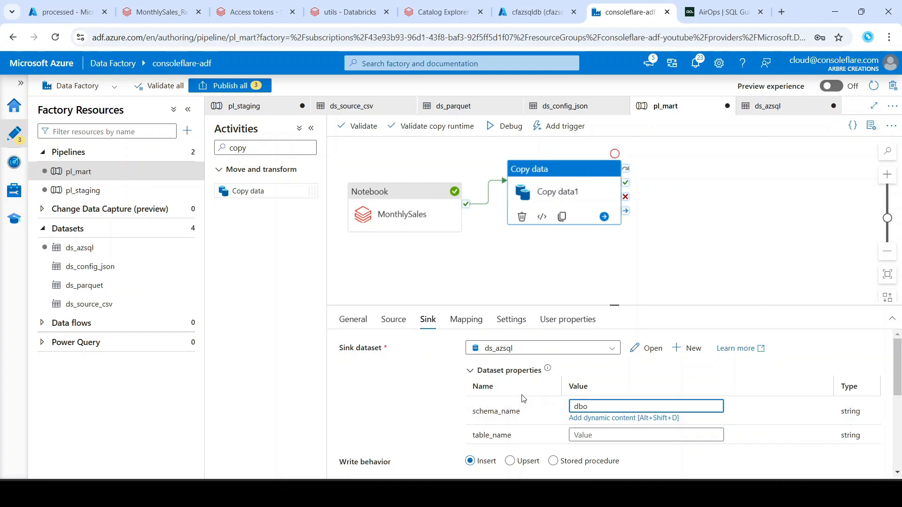
pyautogui.scroll(-1, 550, 398)
pyautogui.click(588, 386)
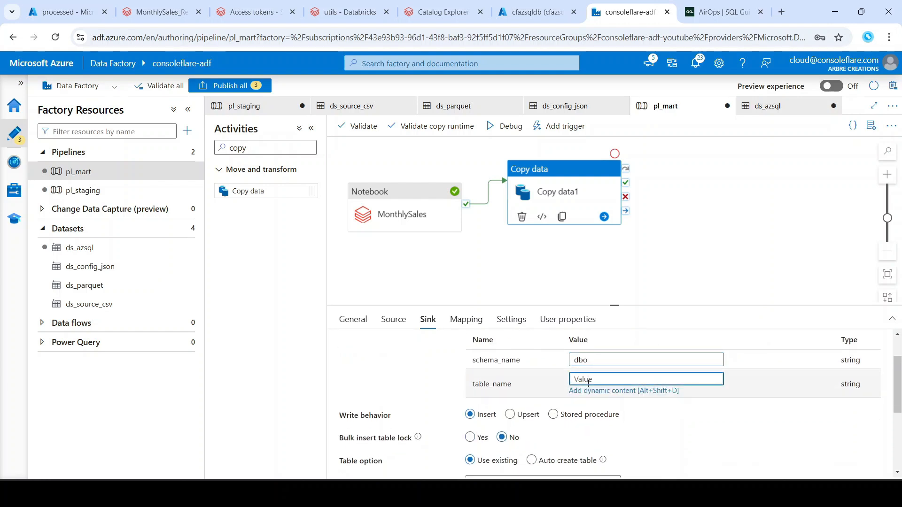
pyautogui.write('monthly_sales')
# - Set the write behavior of the Copy data1 sink to Upsert
pyautogui.scroll(-1, 499, 404)
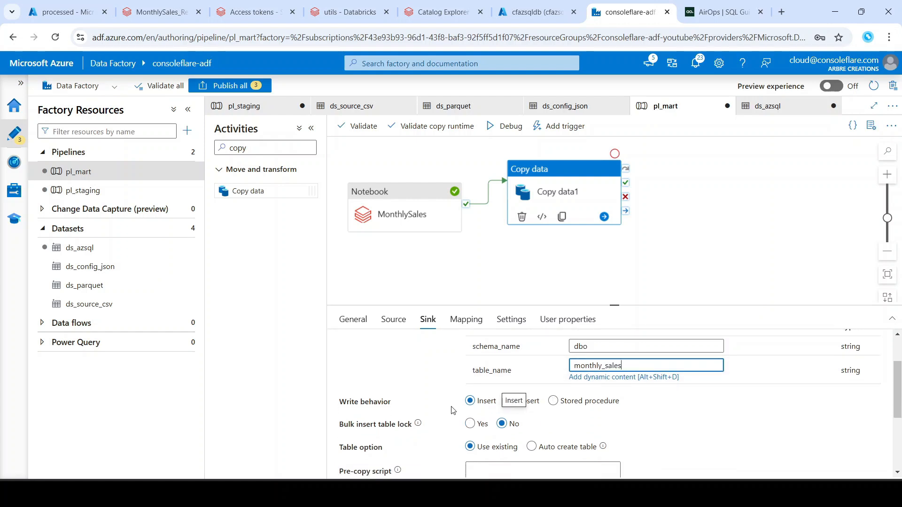
pyautogui.click(511, 402)
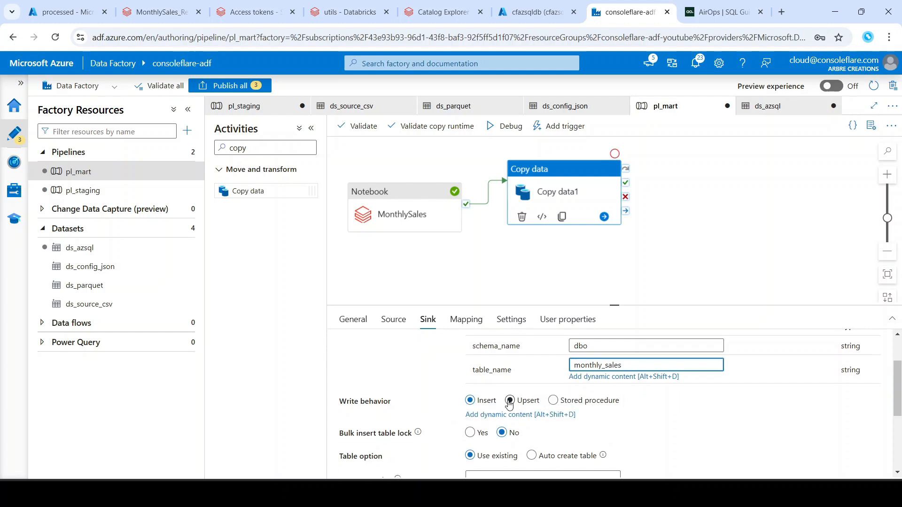
pyautogui.scroll(-3, 464, 423)
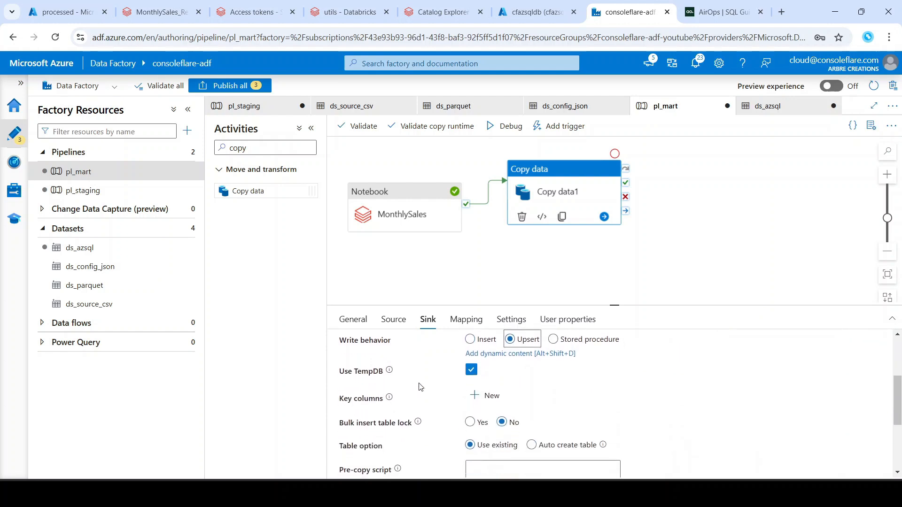
# - Set the Copy data1 sink's write behavior to Insert and its bulk insert table lock to Yes
pyautogui.scroll(1, 460, 404)
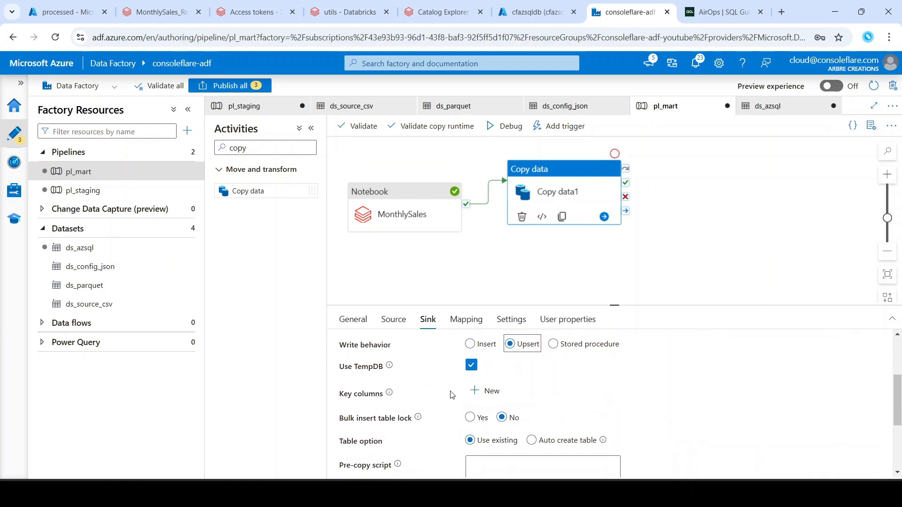
pyautogui.scroll(2, 460, 413)
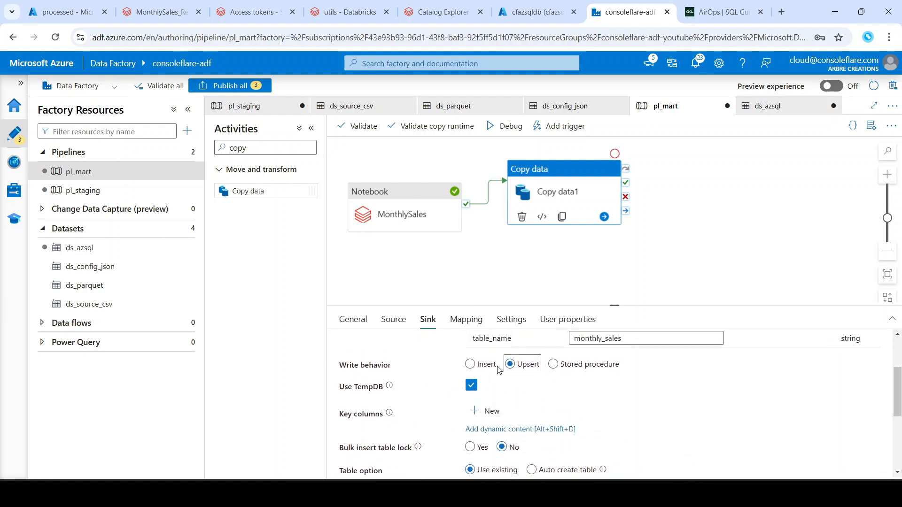
pyautogui.click(469, 372)
pyautogui.scroll(-1, 371, 376)
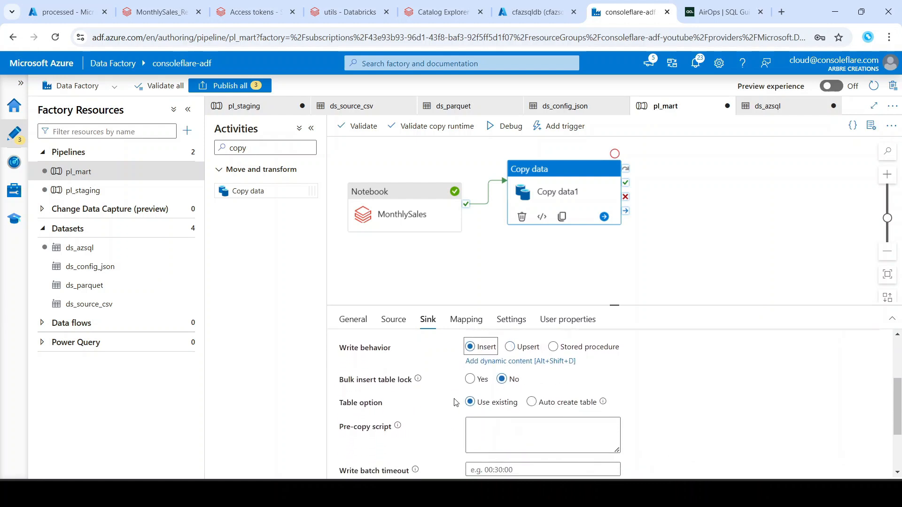
pyautogui.moveTo(495, 363)
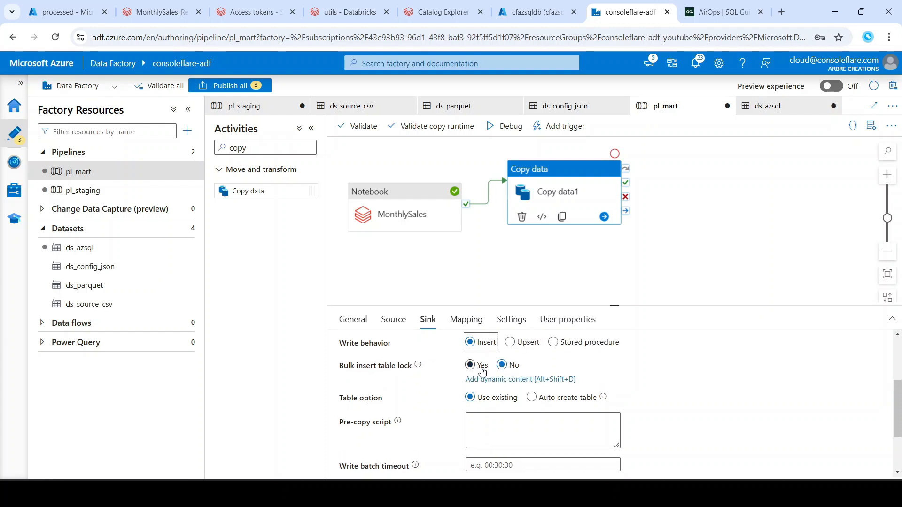
pyautogui.scroll(-1, 473, 370)
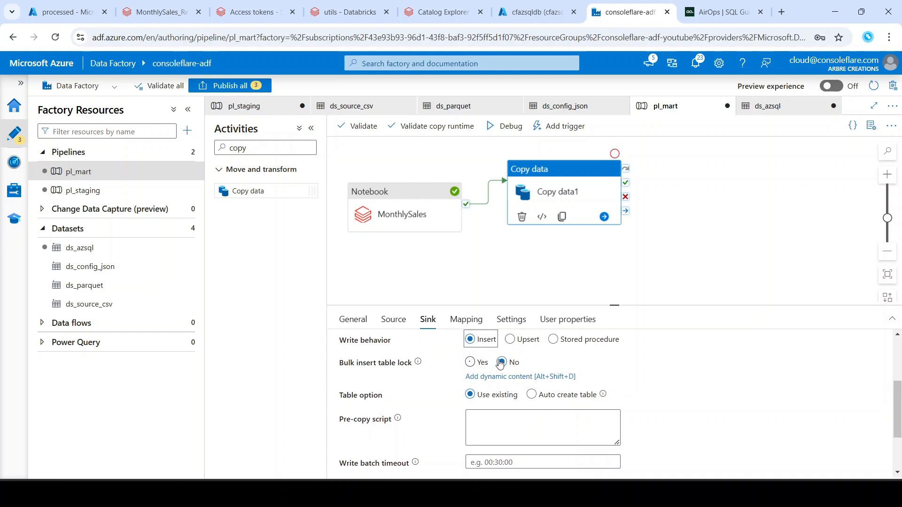
pyautogui.click(474, 365)
pyautogui.scroll(-2, 419, 395)
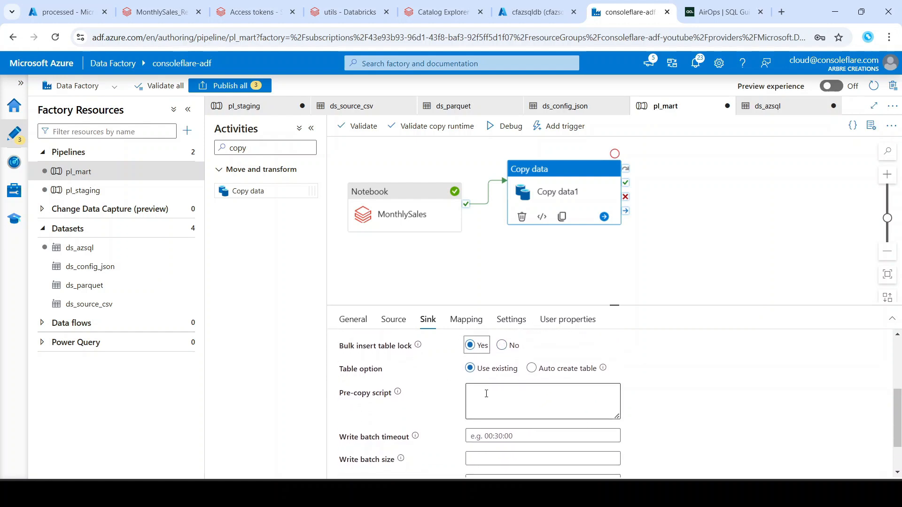
# - Try the Auto create table option for the Copy data1 sink and return it to Use existing
pyautogui.moveTo(479, 371)
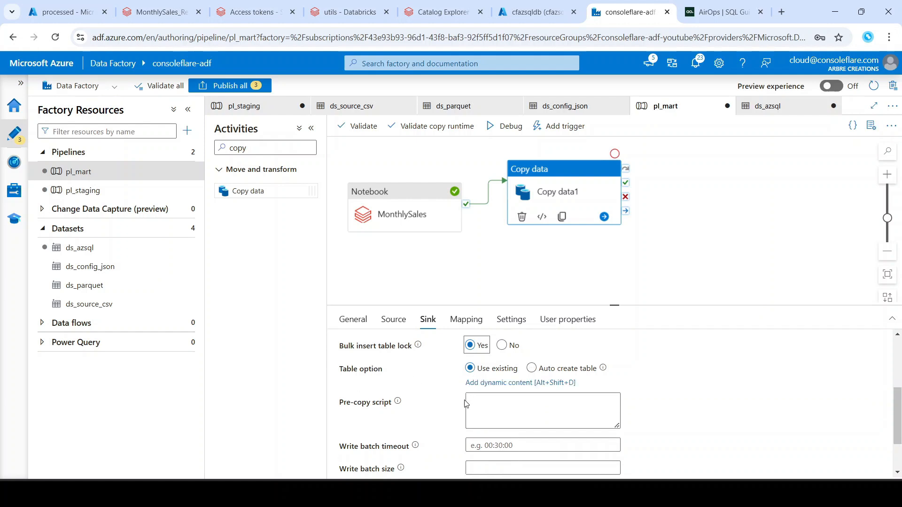
pyautogui.click(537, 369)
pyautogui.scroll(-2, 458, 418)
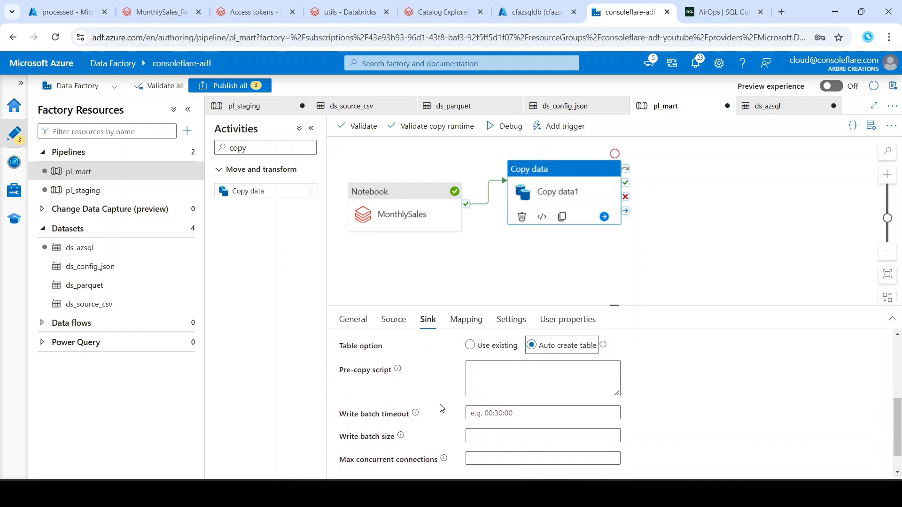
pyautogui.scroll(3, 475, 393)
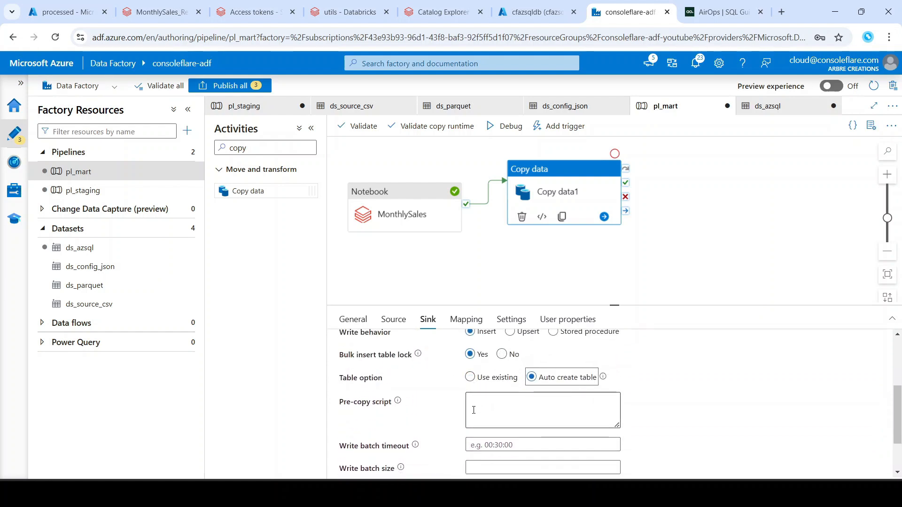
pyautogui.click(508, 396)
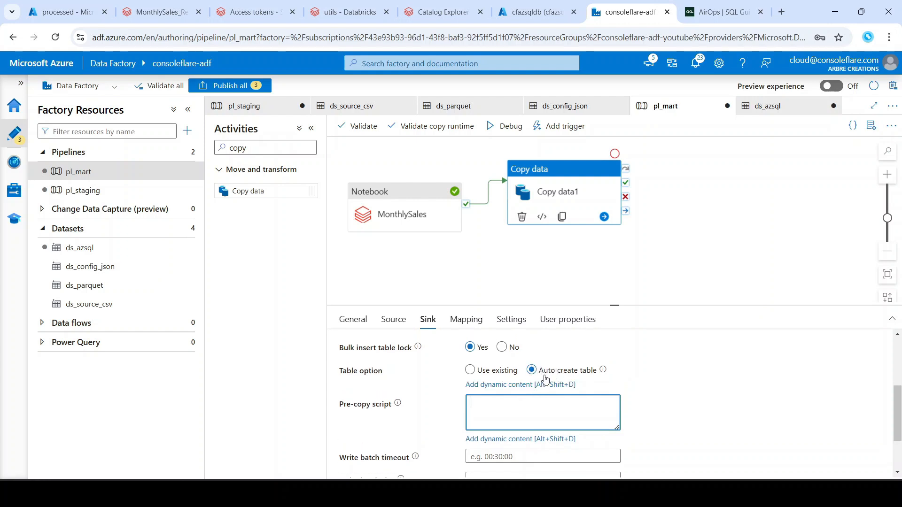
pyautogui.click(479, 371)
pyautogui.click(480, 372)
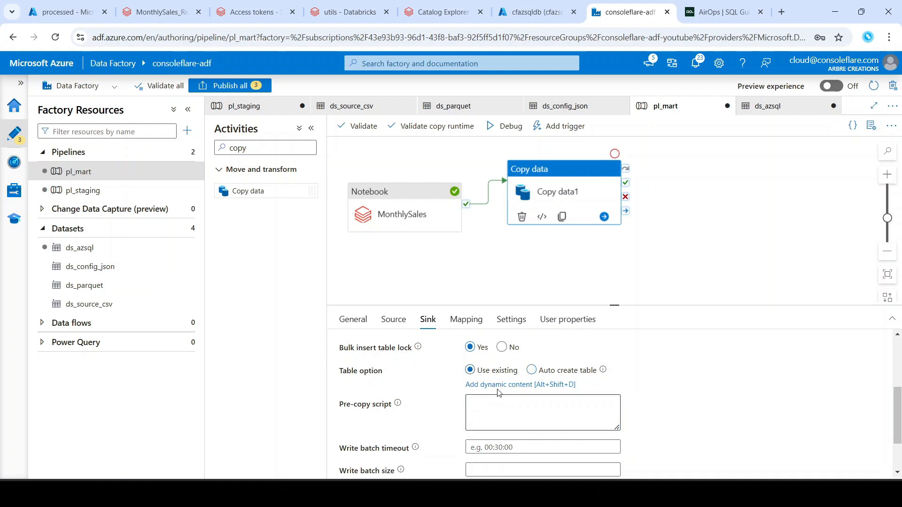
# - Try drafting a TRUNCATE TABLE and a CREATE TABLE statement as the Copy data1 sink's pre-copy script, clearing each draft
pyautogui.click(499, 410)
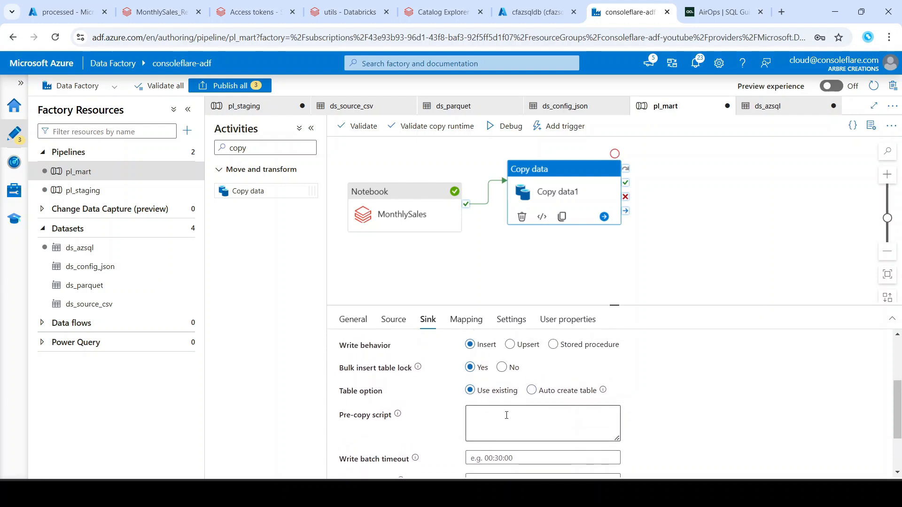
pyautogui.click(504, 414)
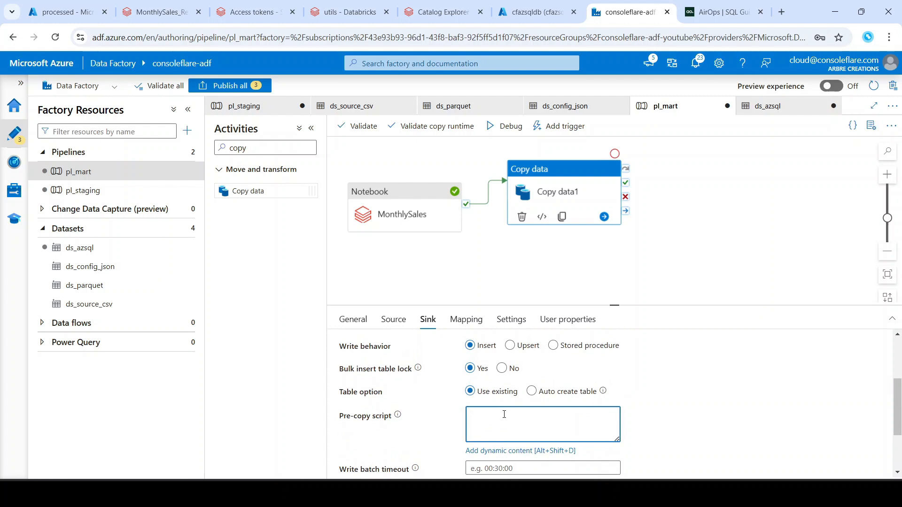
pyautogui.scroll(1, 426, 399)
pyautogui.scroll(1, 426, 399)
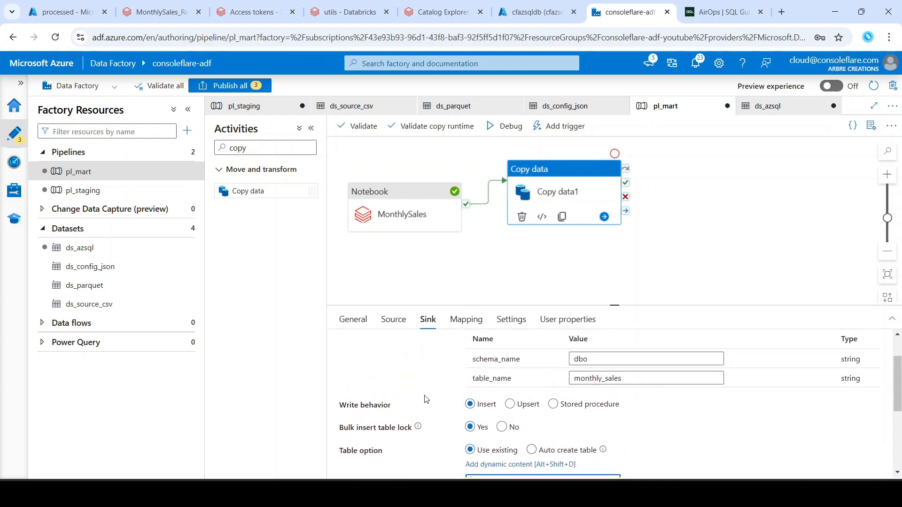
pyautogui.scroll(-4, 427, 399)
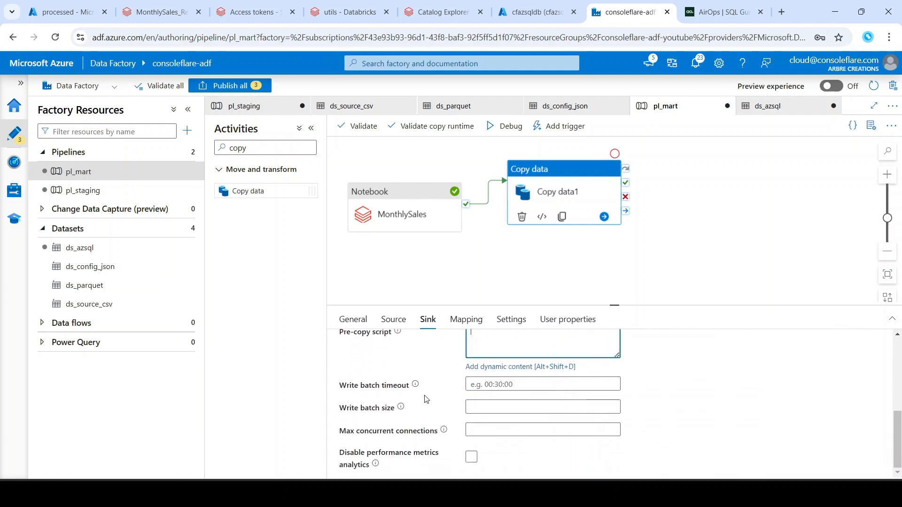
pyautogui.scroll(4, 426, 400)
pyautogui.scroll(-2, 426, 399)
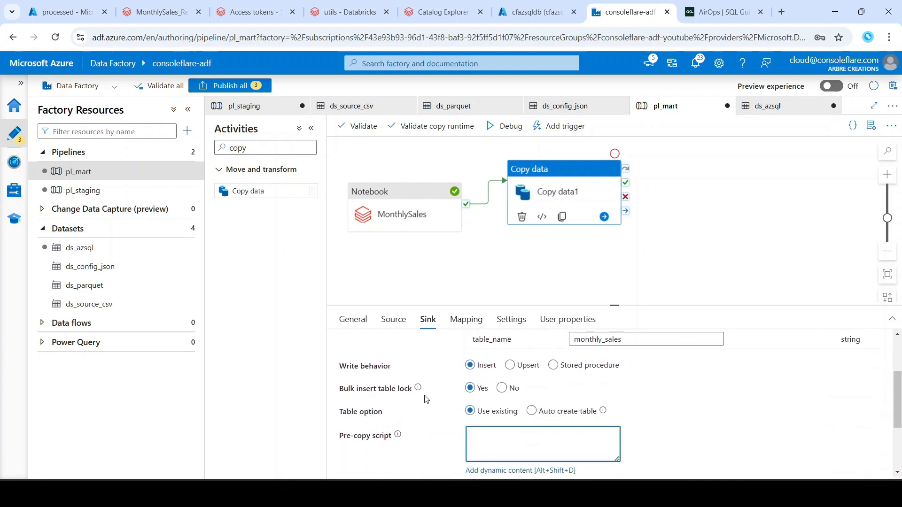
pyautogui.scroll(-2, 426, 399)
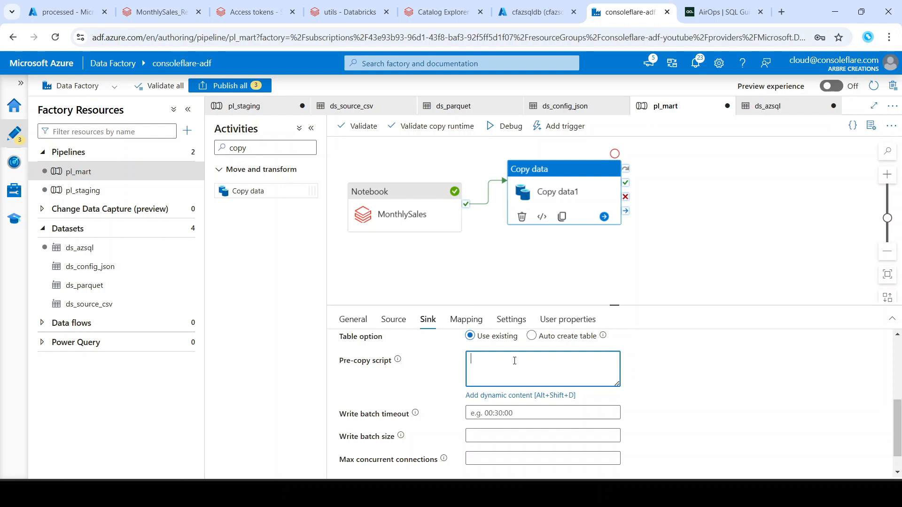
pyautogui.write('TRUNCATE TAB')
pyautogui.hotkey('ctrl', 'a')
pyautogui.press('BackSpace')
pyautogui.write('CREATE TABLE IF NO')
pyautogui.hotkey('ctrl', 'a')
pyautogui.press('BackSpace')
pyautogui.scroll(3, 422, 369)
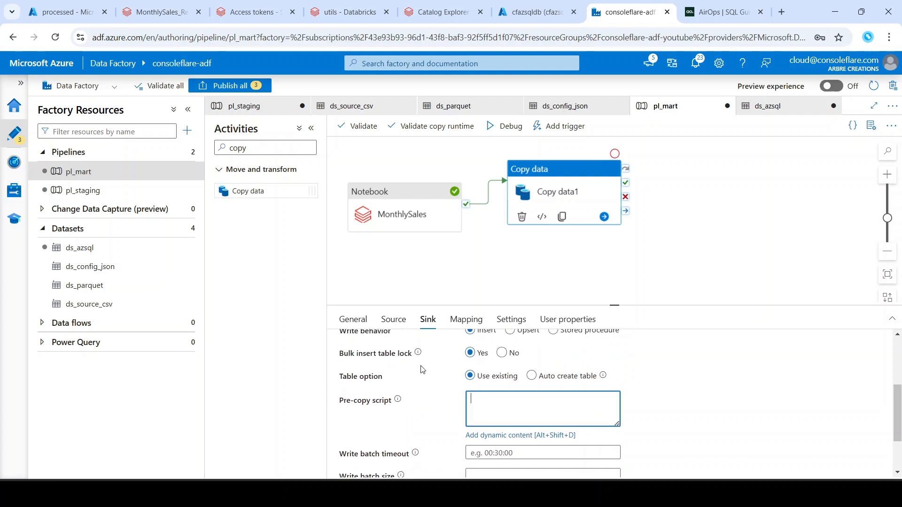
pyautogui.scroll(-1, 422, 369)
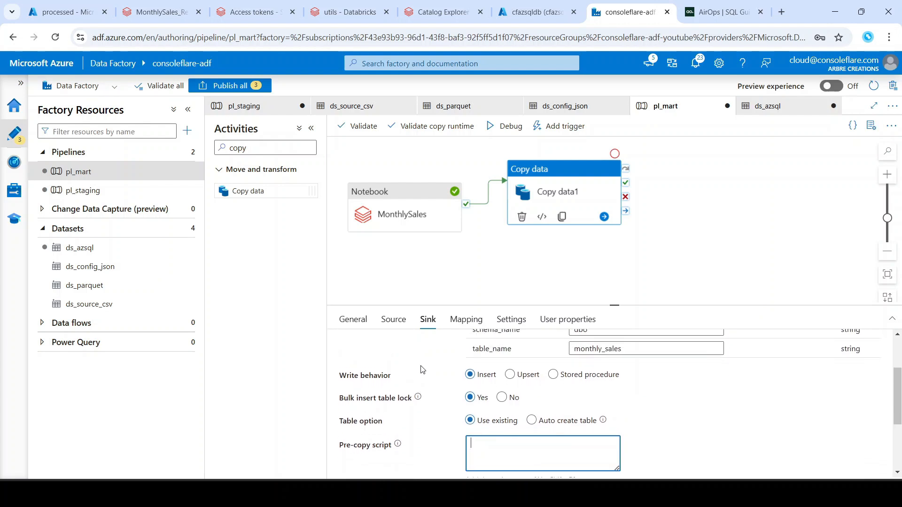
pyautogui.scroll(2, 441, 412)
pyautogui.scroll(1, 442, 412)
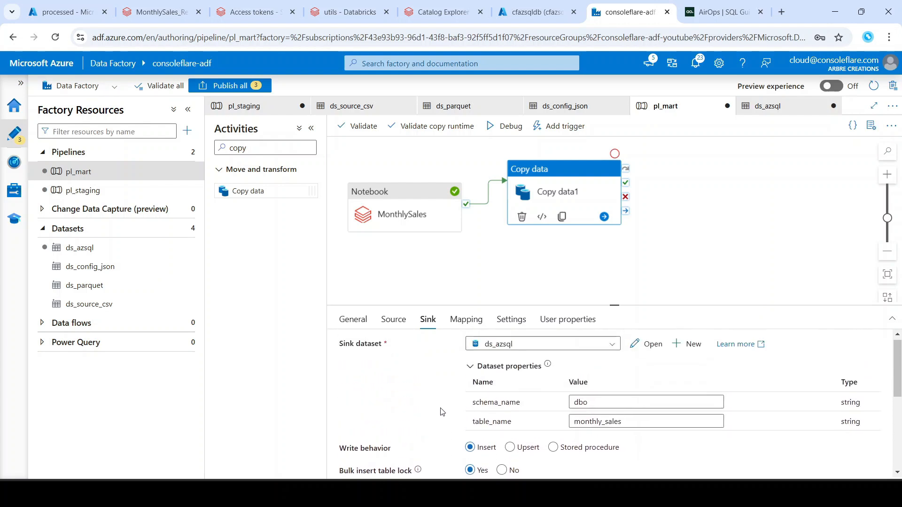
pyautogui.scroll(-2, 442, 412)
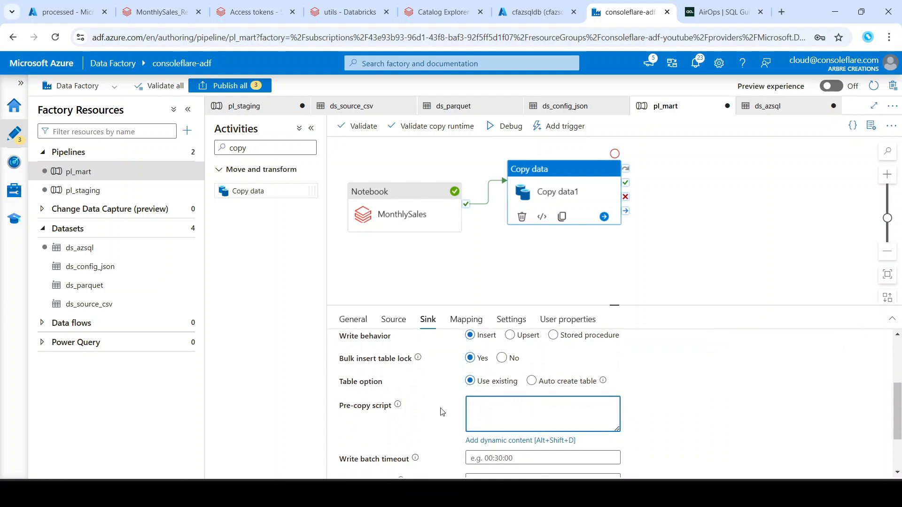
pyautogui.scroll(-1, 442, 412)
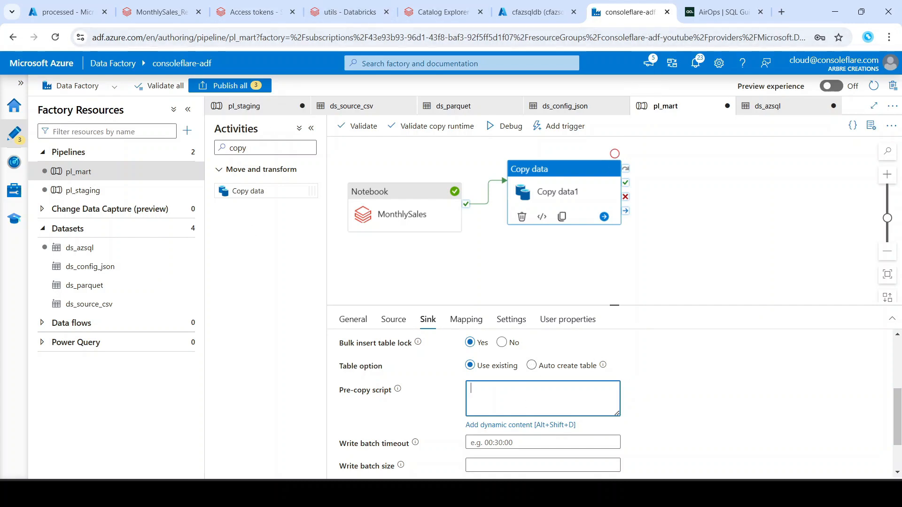
# - Switch to ChatGPT and ask for an Azure SQL script that creates a table if it doesn't exist and otherwise truncates it
pyautogui.click(258, 427)
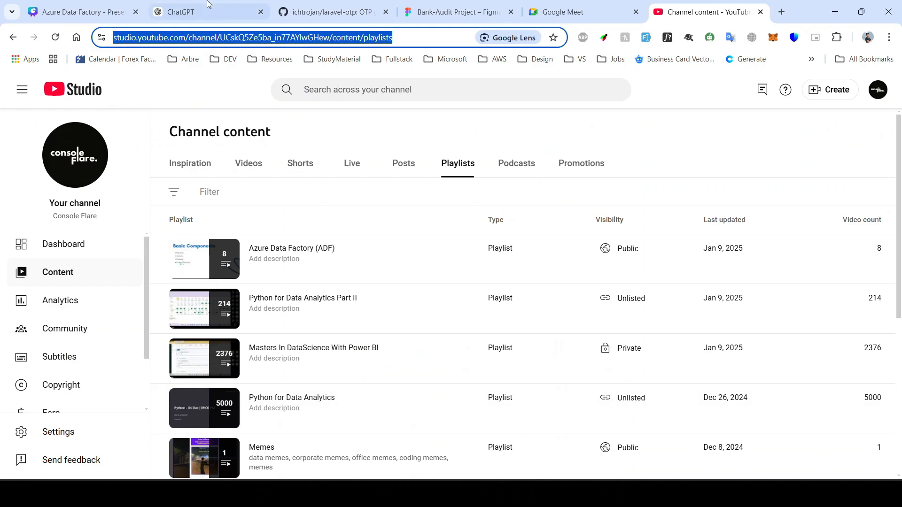
pyautogui.click(207, 12)
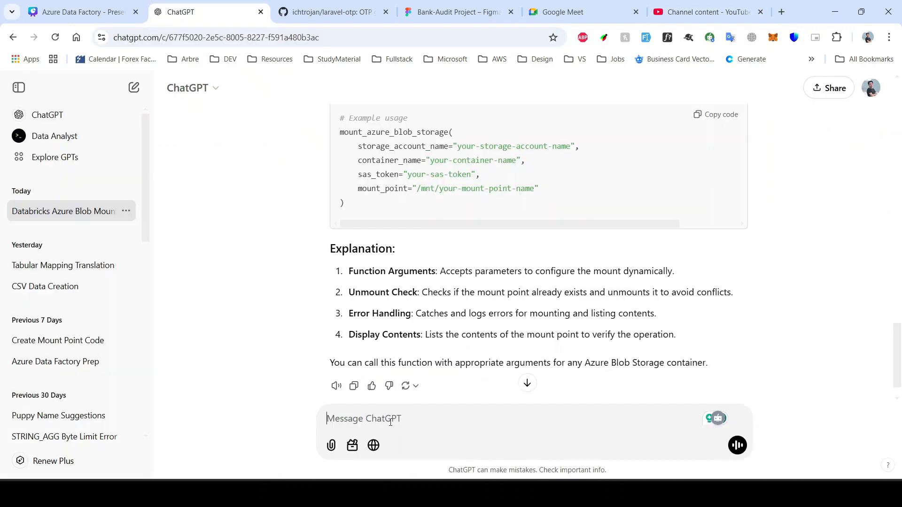
pyautogui.write('create a script for azure')
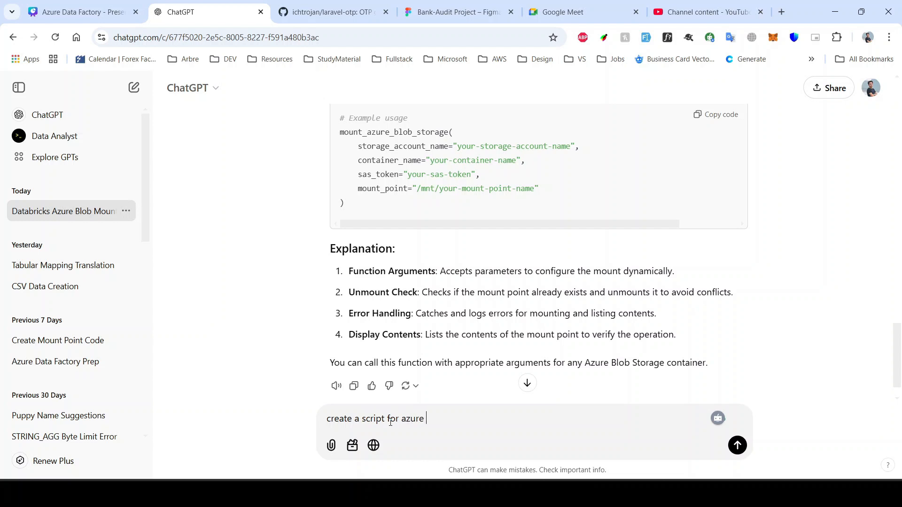
pyautogui.write('sql that will check if a table')
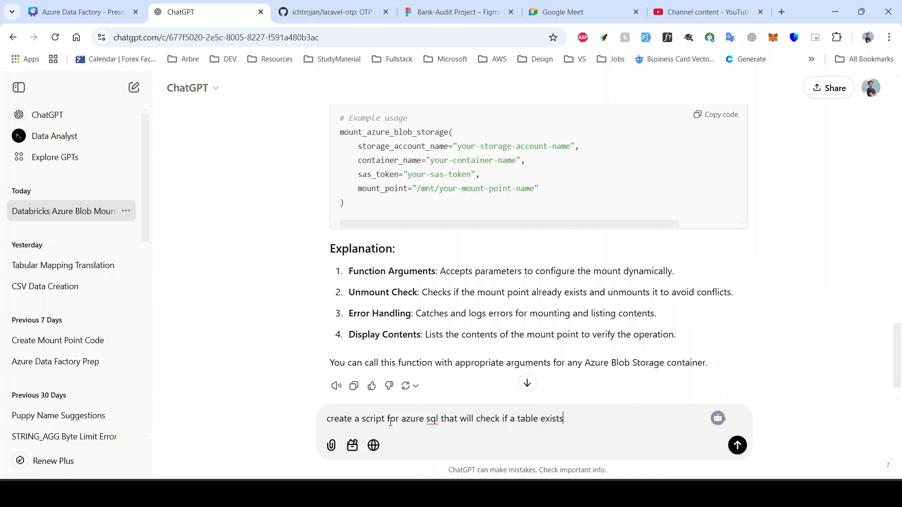
pyautogui.write(' exists in db or not if the table')
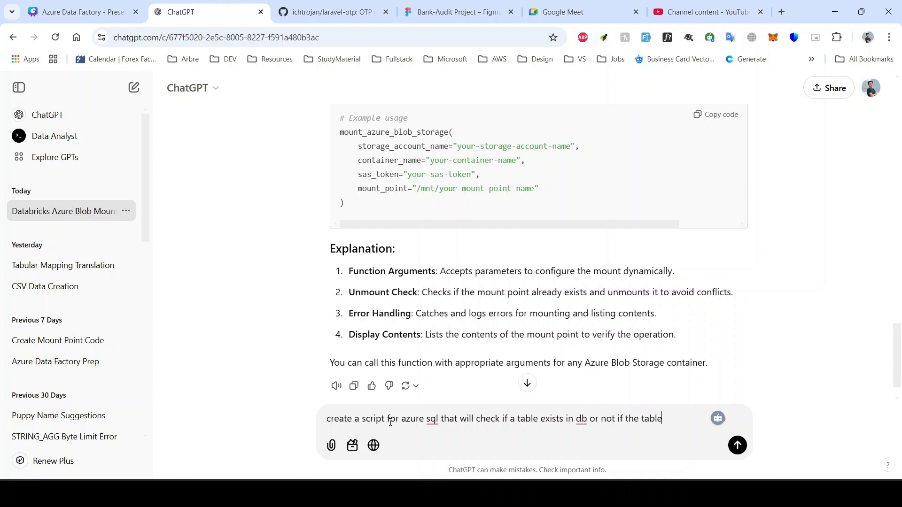
pyautogui.write(" doesn't exists in")
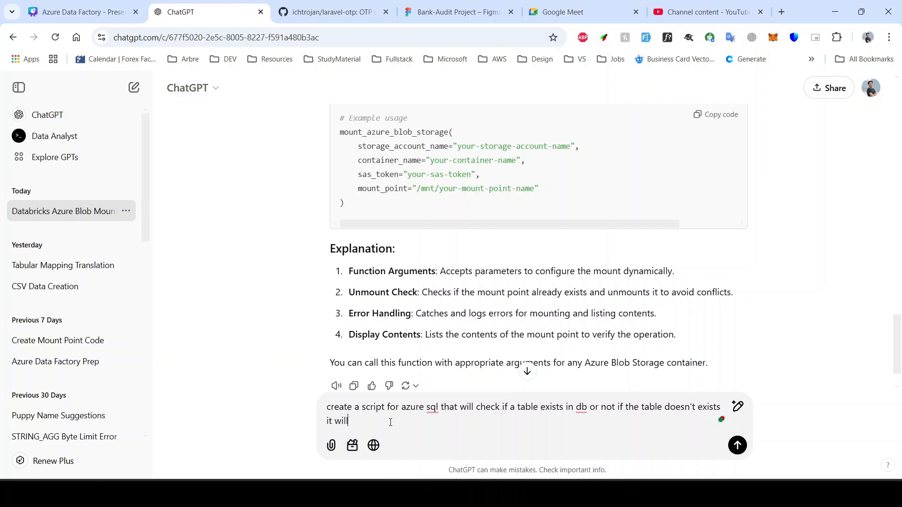
pyautogui.write(' will create')
pyautogui.write(' it an')
pyautogui.write('cate it')
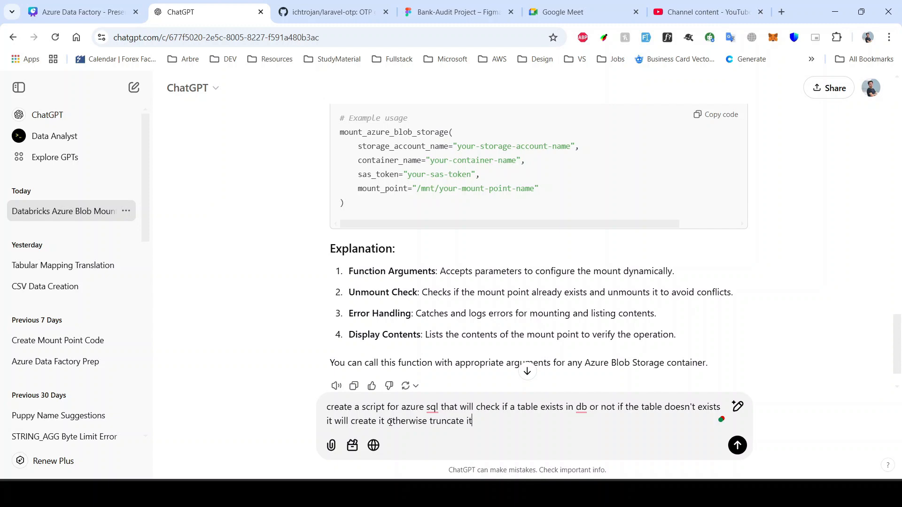
pyautogui.press('Return')
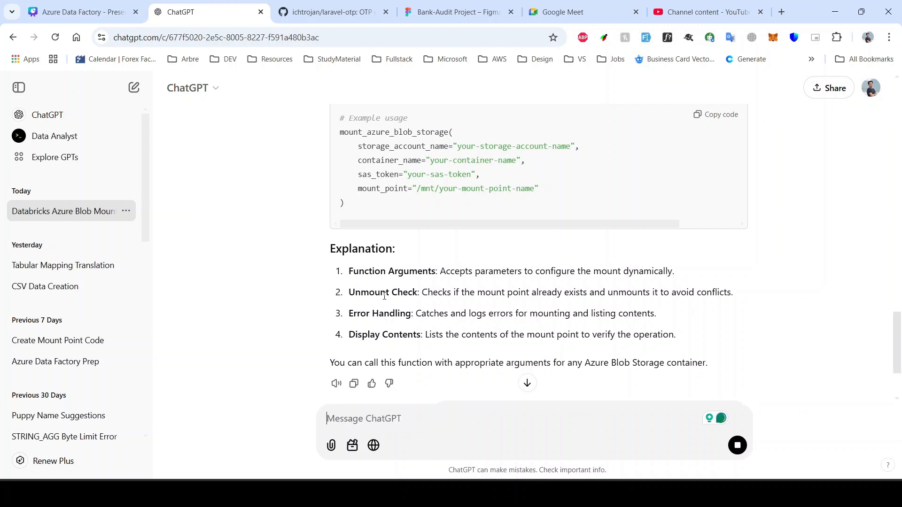
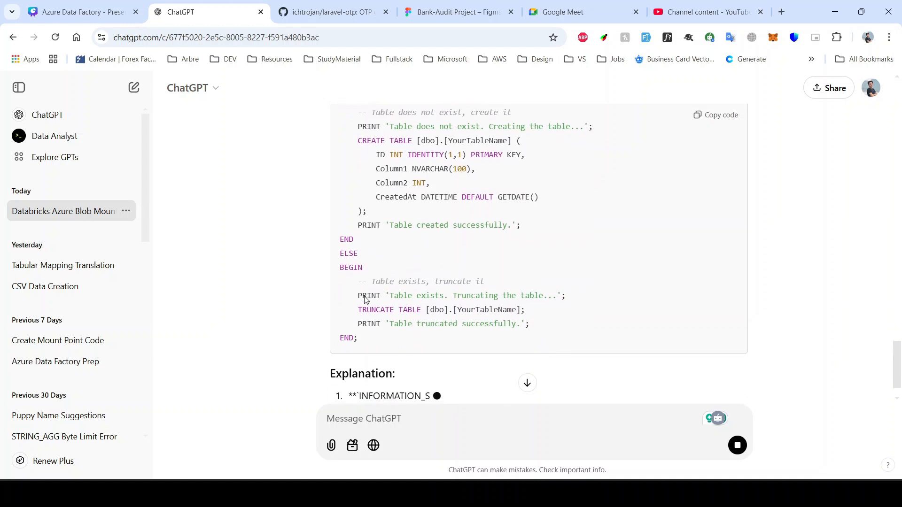
# - Examine the generated SQL script's table name declaration, IF NOT EXISTS check and CREATE TABLE block
pyautogui.scroll(1, 376, 299)
pyautogui.scroll(4, 376, 299)
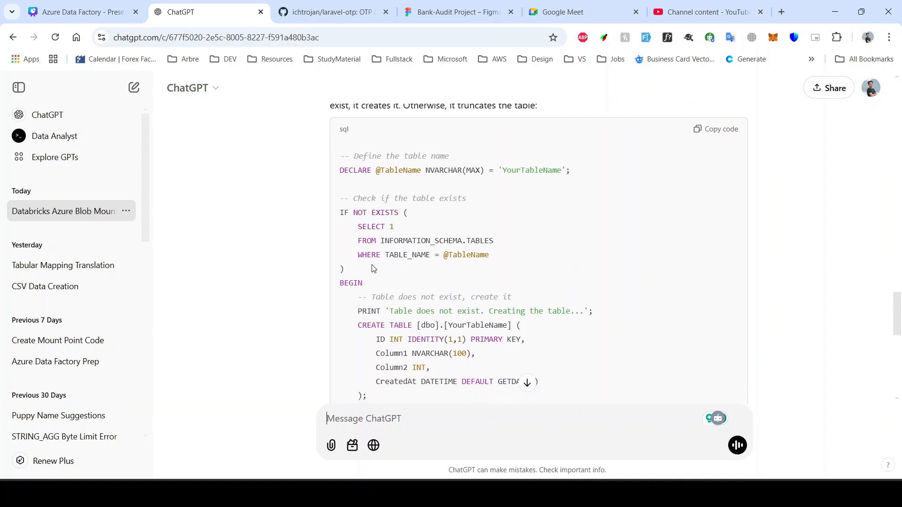
pyautogui.scroll(1, 370, 260)
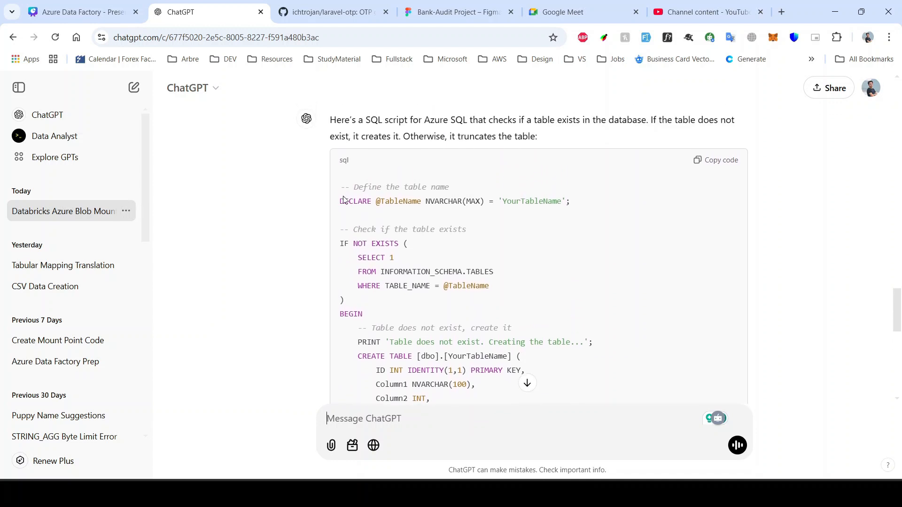
pyautogui.scroll(-1, 356, 265)
pyautogui.moveTo(391, 332); pyautogui.dragTo(390, 334)
pyautogui.scroll(-2, 390, 329)
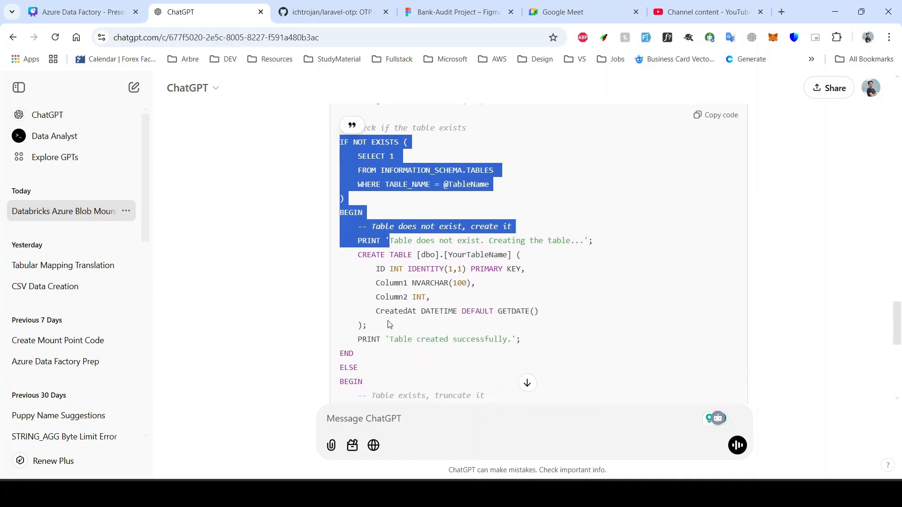
pyautogui.scroll(1, 408, 263)
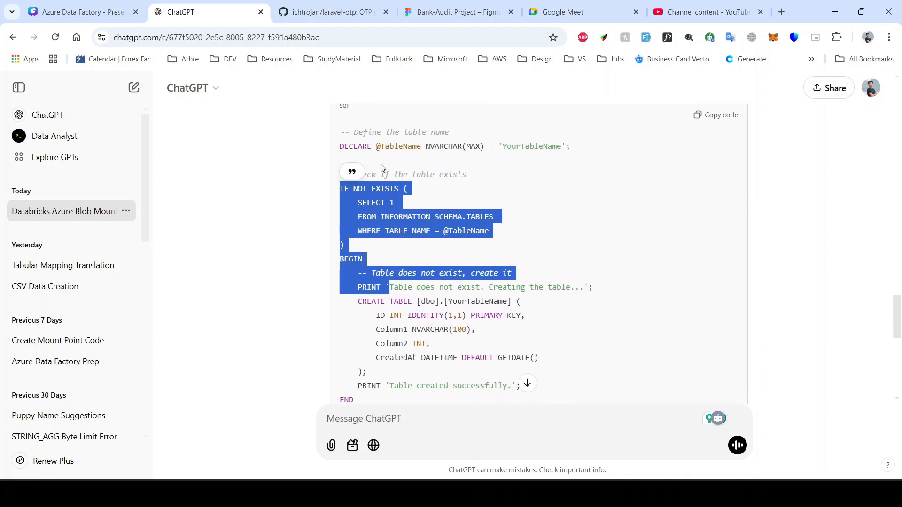
# - Switch to Azure Data Factory and search the pipeline activities for "script"
pyautogui.hotkey('alt', 'Tab')
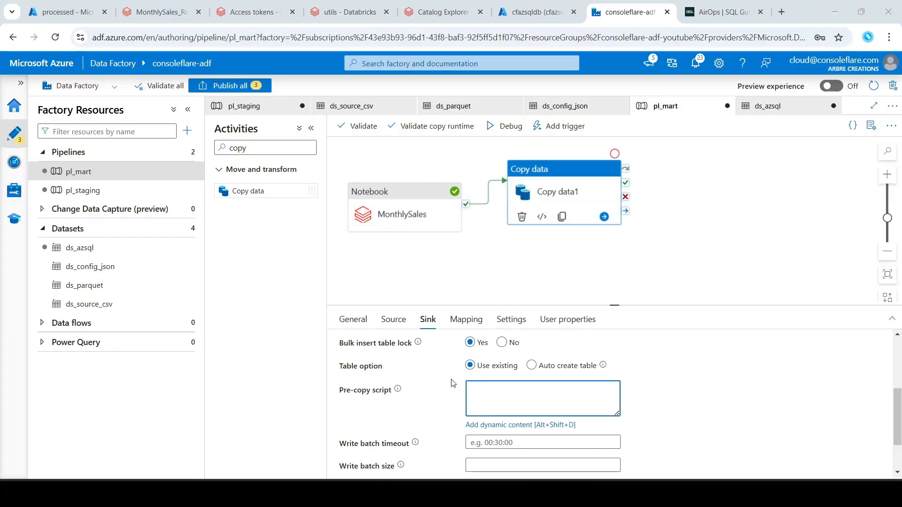
pyautogui.hotkey('alt', 'Tab')
pyautogui.hotkey('alt', 'Tab')
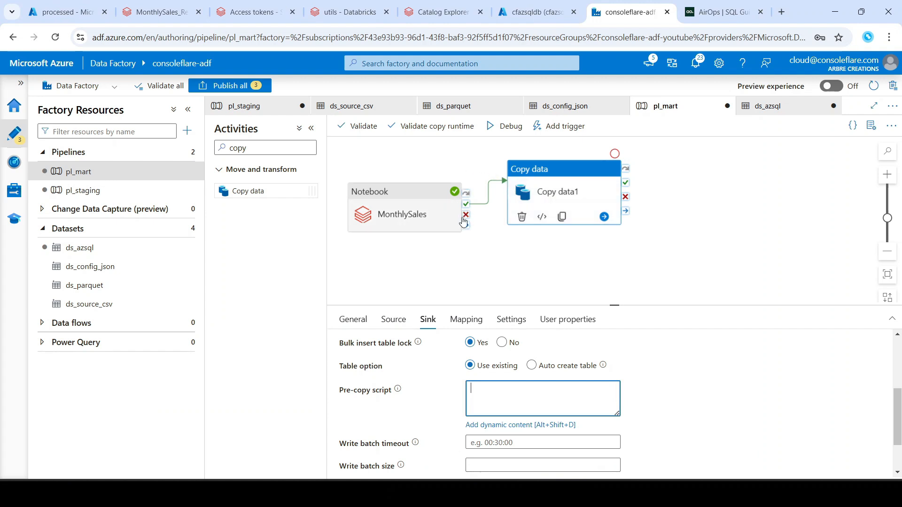
pyautogui.doubleClick(237, 148)
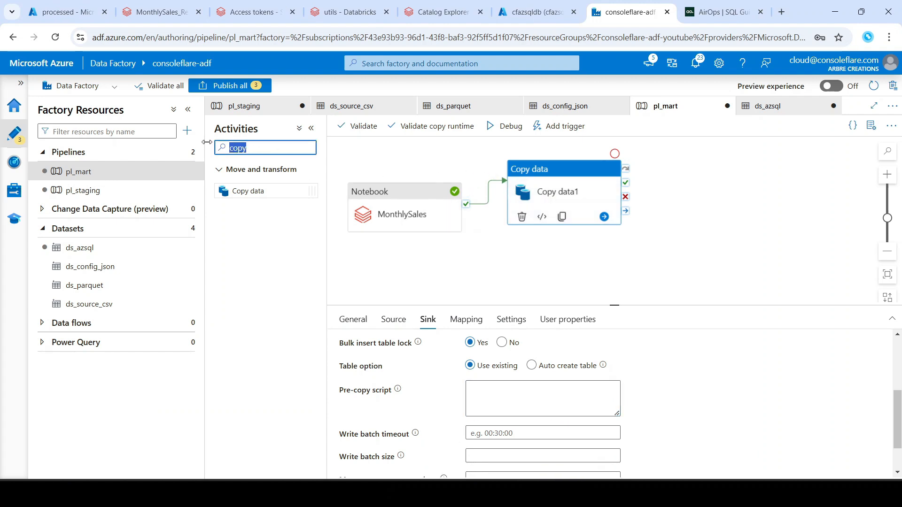
pyautogui.write('scrip')
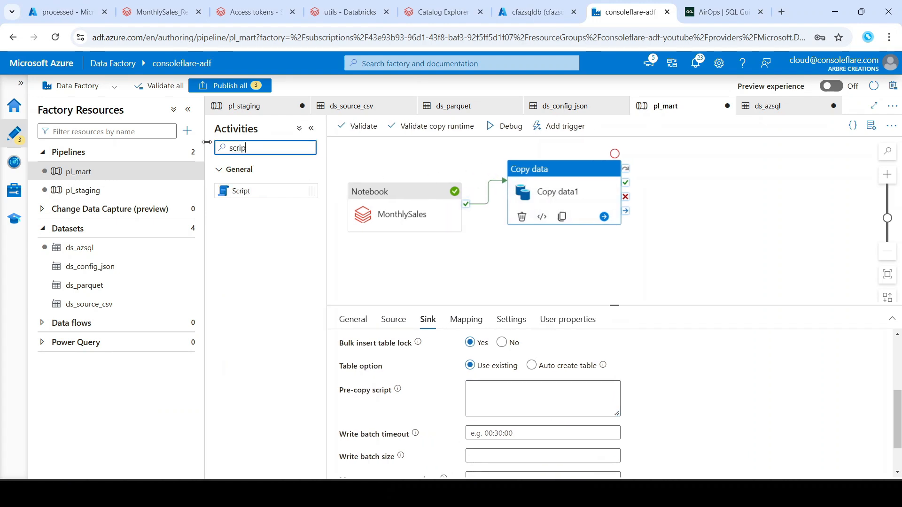
pyautogui.write('t')
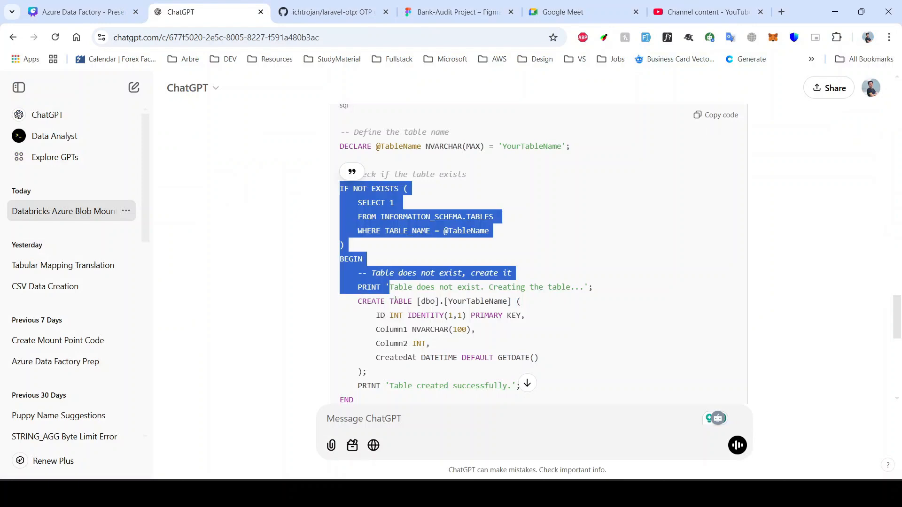
# - Copy the complete generated SQL script from ChatGPT into the Copy data1 sink's pre-copy script in Azure Data Factory
pyautogui.click(464, 203)
pyautogui.scroll(1, 405, 202)
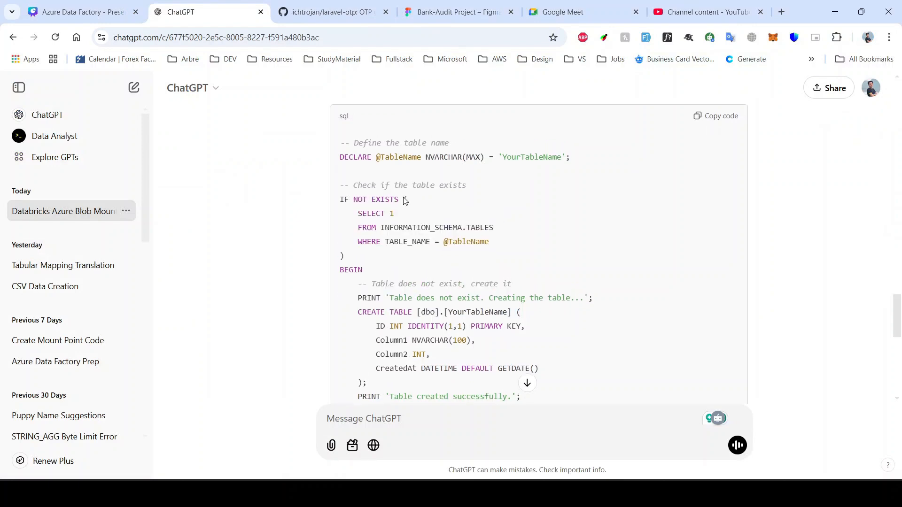
pyautogui.moveTo(340, 147); pyautogui.dragTo(409, 286)
pyautogui.hotkey('alt', 'Tab')
pyautogui.click(494, 406)
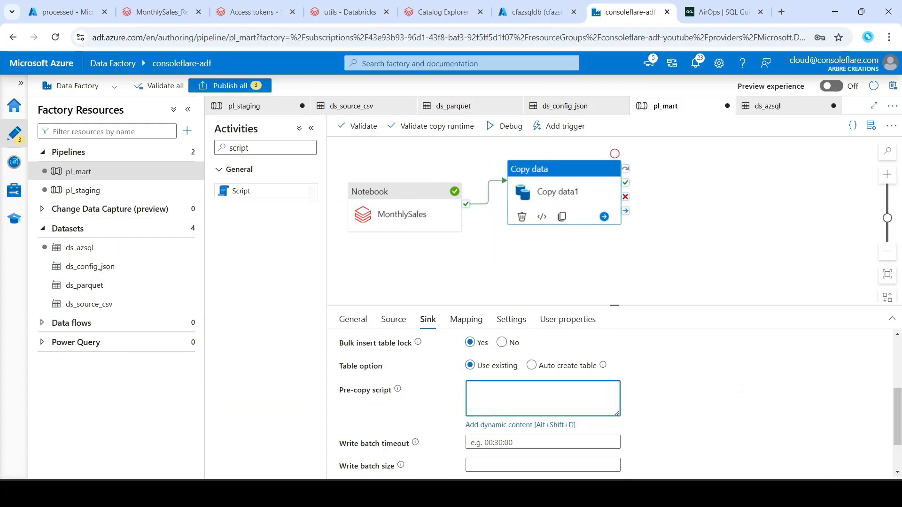
pyautogui.hotkey('ctrl', 'v')
# - Enlarge the pre-copy script box and the activity settings pane, and review the pasted script up to its first line
pyautogui.moveTo(616, 414); pyautogui.dragTo(836, 475)
pyautogui.scroll(-2, 642, 204)
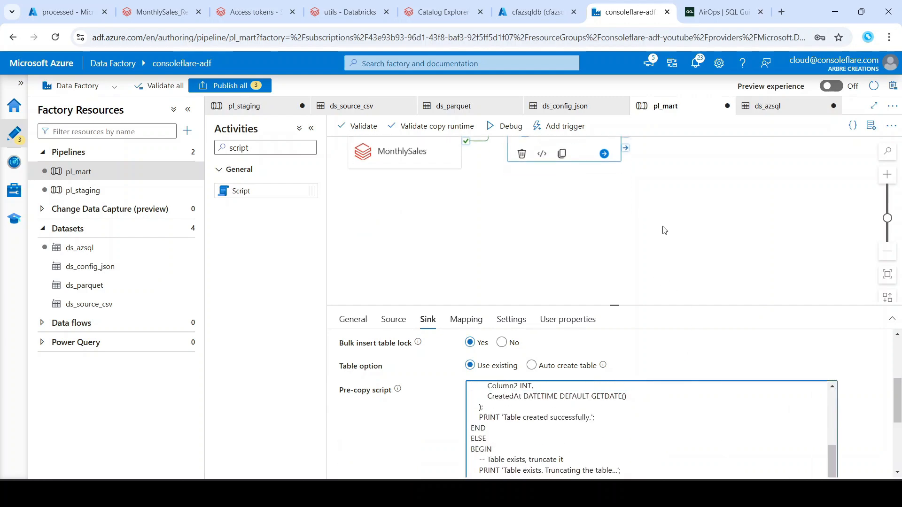
pyautogui.moveTo(611, 306); pyautogui.dragTo(608, 197)
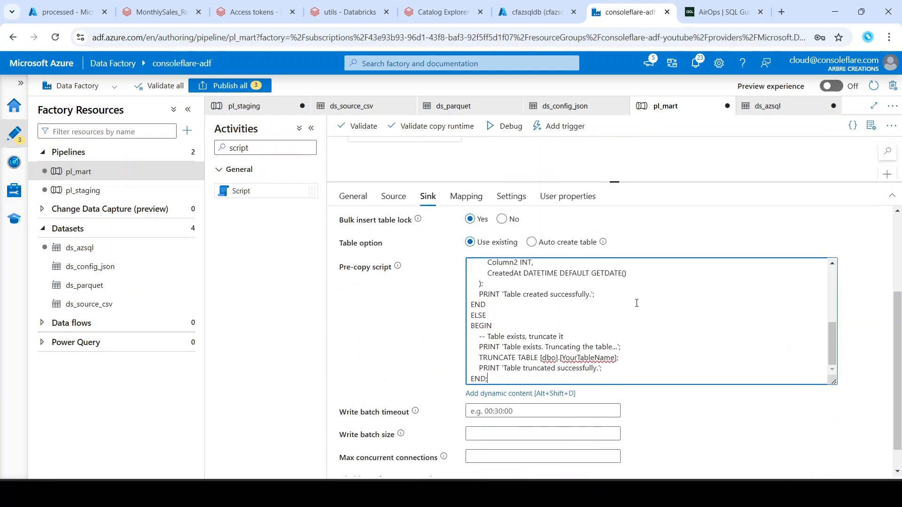
pyautogui.scroll(3, 591, 324)
pyautogui.scroll(4, 591, 324)
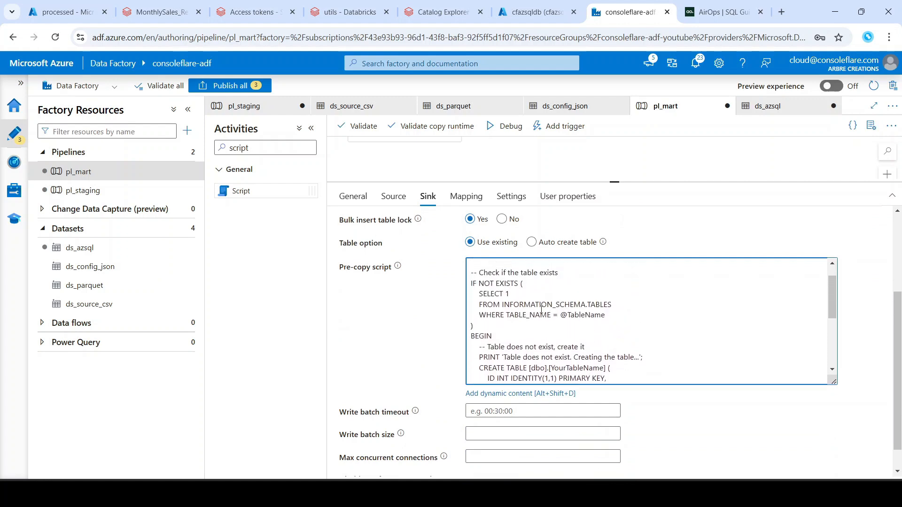
pyautogui.scroll(2, 536, 306)
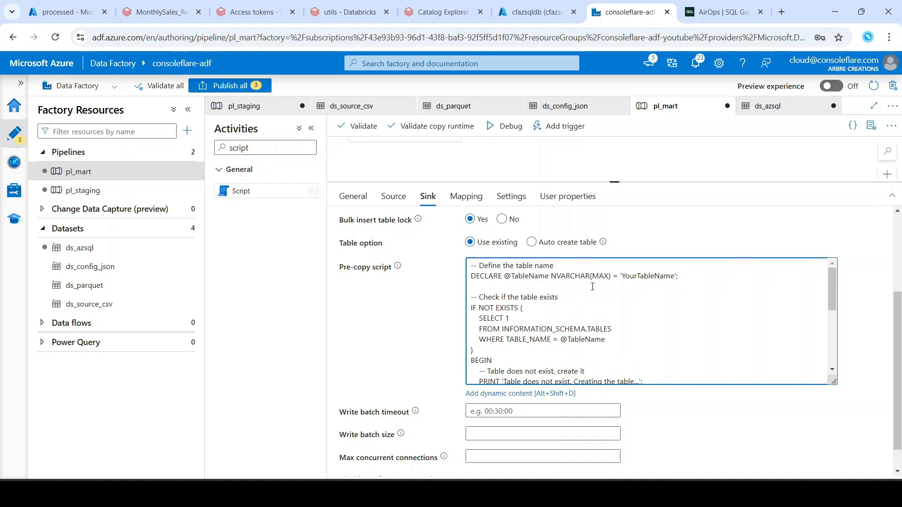
pyautogui.moveTo(620, 277); pyautogui.dragTo(680, 277)
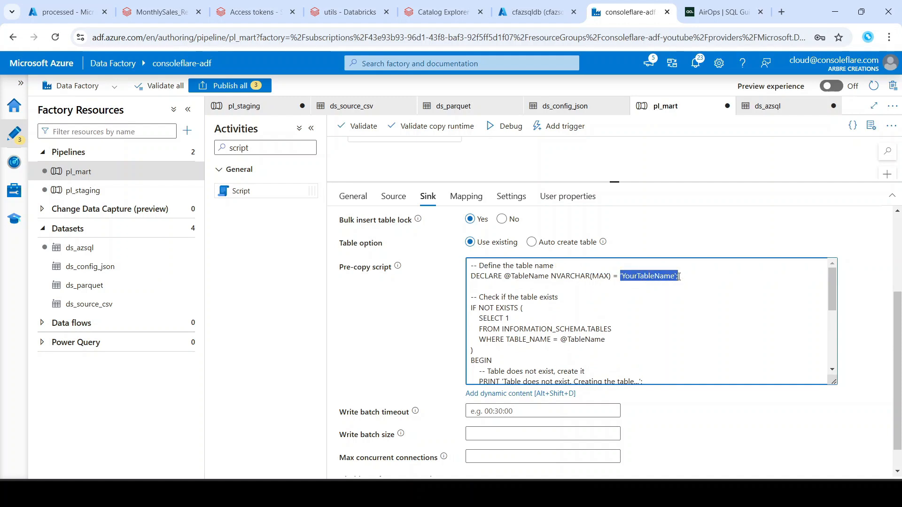
pyautogui.click(679, 276)
pyautogui.hotkey('ctrl', 'shift', 'Left')
pyautogui.press('BackSpace')
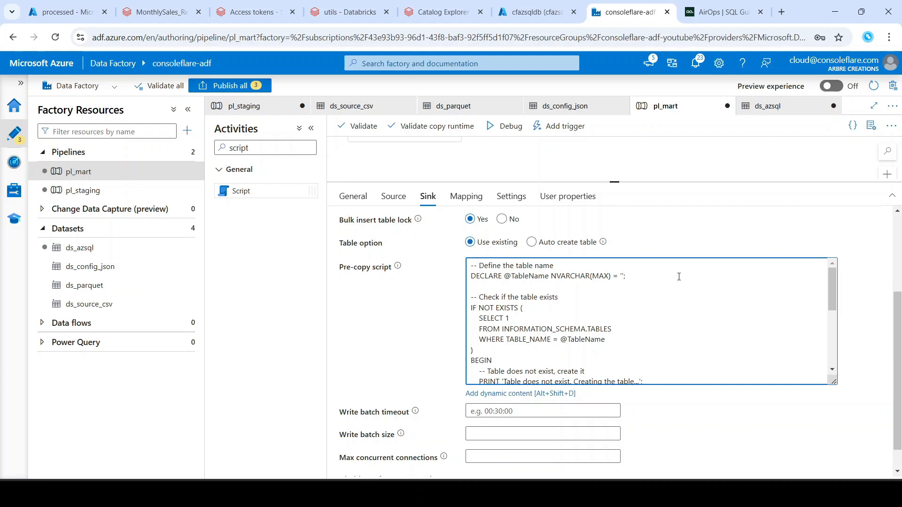
pyautogui.write('bo')
pyautogui.press('BackSpace')
pyautogui.press('BackSpace')
pyautogui.write('dbo.')
pyautogui.write('.')
pyautogui.write('monthly')
pyautogui.write('_s')
pyautogui.doubleClick(622, 277)
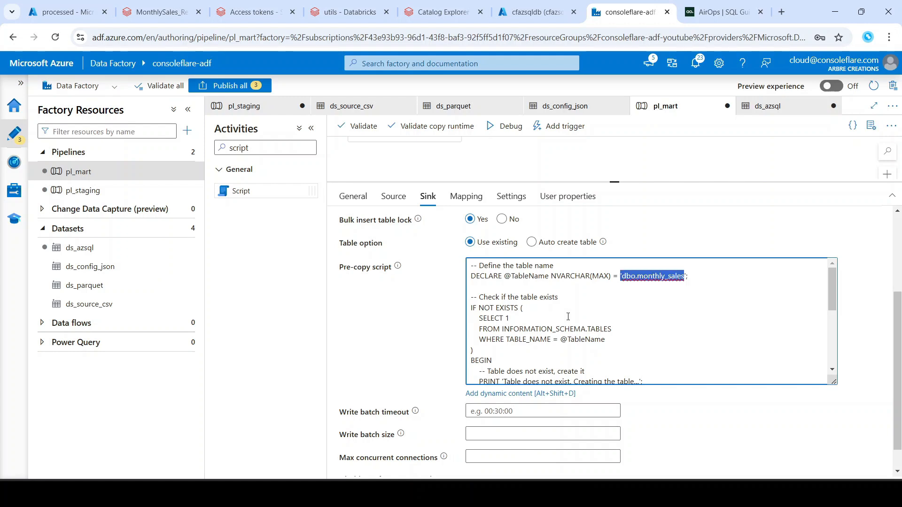
# - Replace YourTableName with monthly_sales in the script's CREATE TABLE statement and mark its placeholder column definitions
pyautogui.scroll(-5, 568, 316)
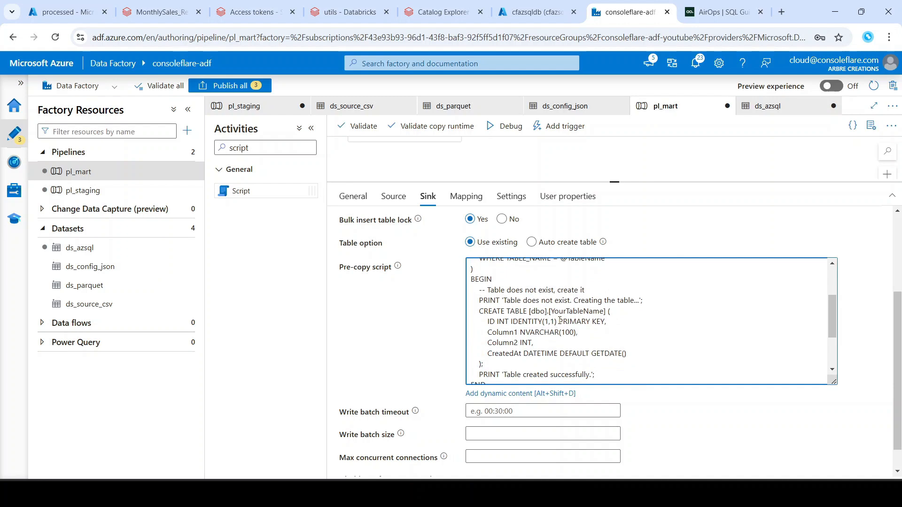
pyautogui.scroll(1, 554, 318)
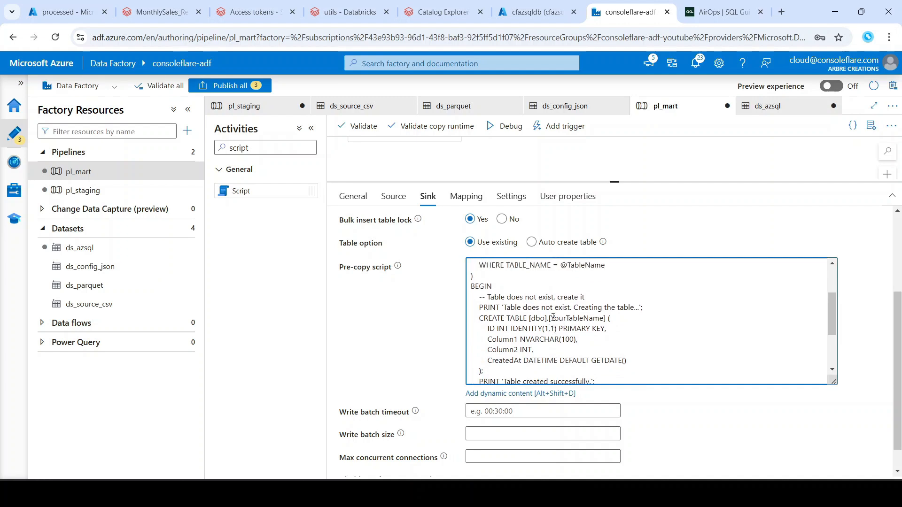
pyautogui.doubleClick(553, 319)
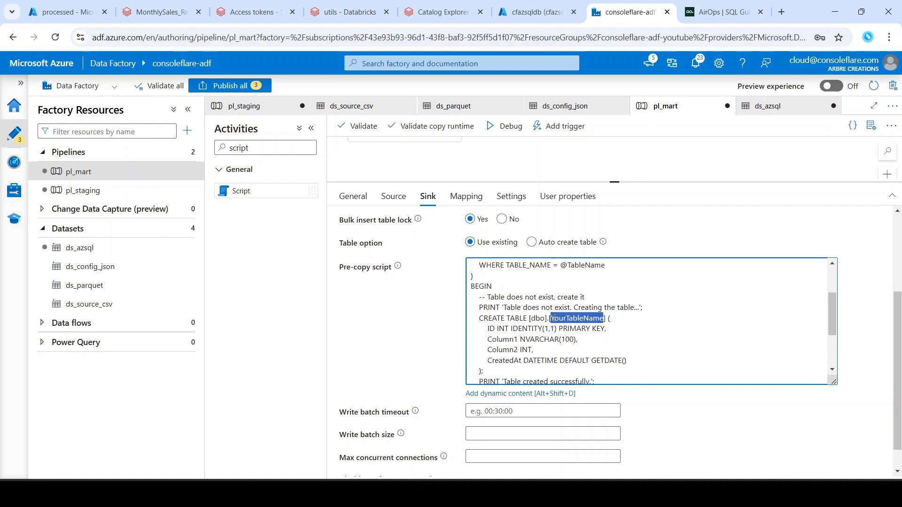
pyautogui.write('monthly_')
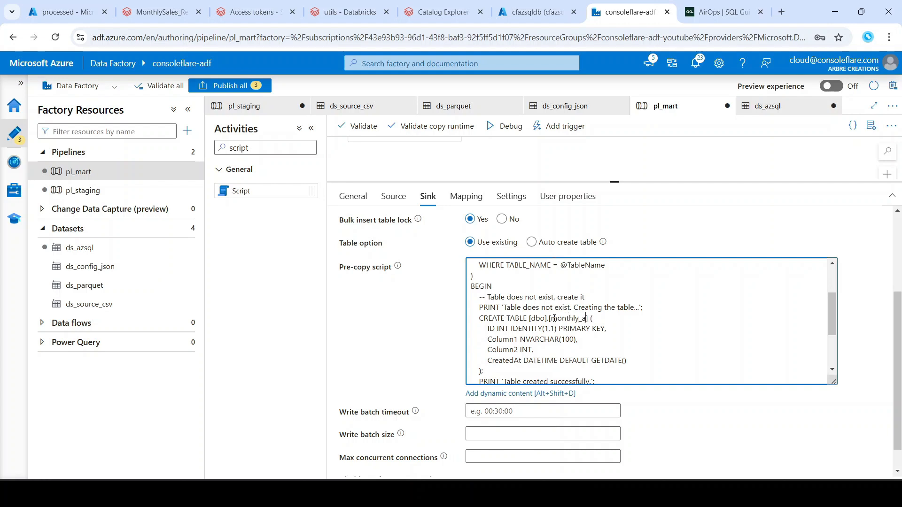
pyautogui.write('sales')
pyautogui.moveTo(489, 329); pyautogui.dragTo(563, 356)
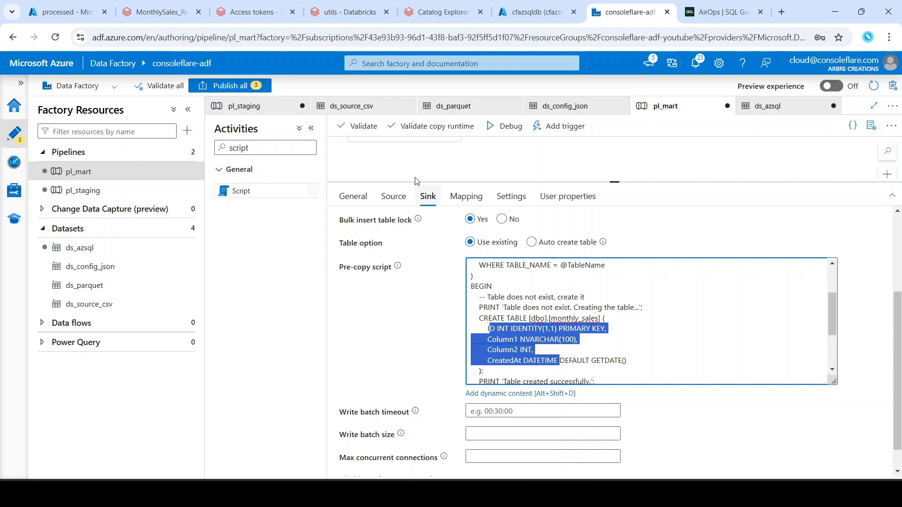
# - Switch to the MonthlySales_Report notebook in Databricks, add a cell below the parquet write containing %run ./../utils, and run it
pyautogui.click(155, 12)
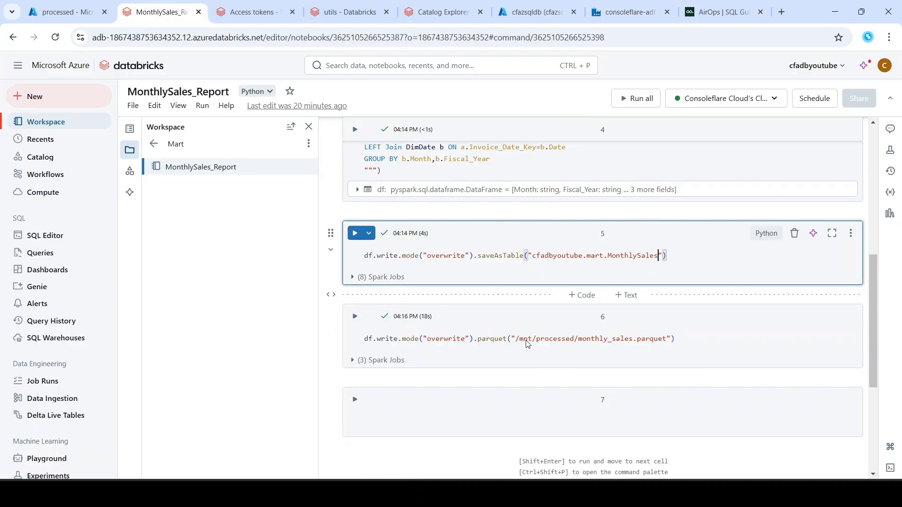
pyautogui.click(583, 378)
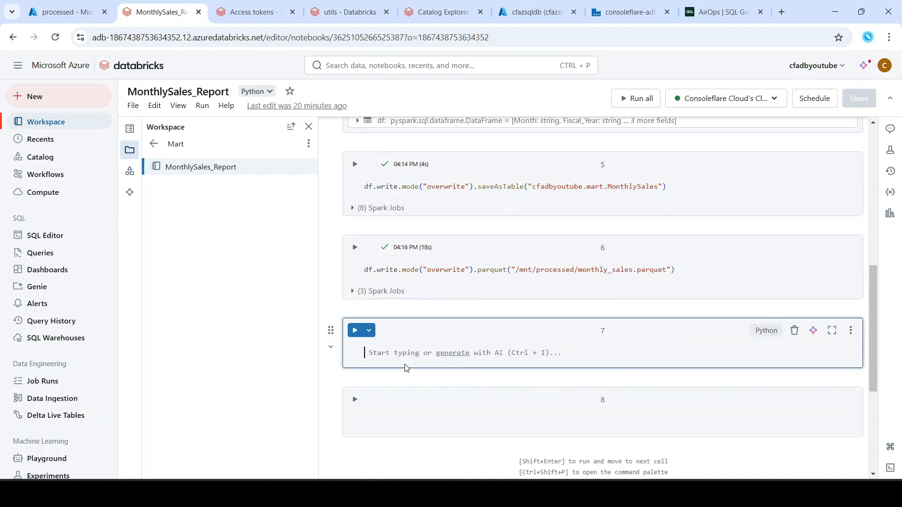
pyautogui.write('%')
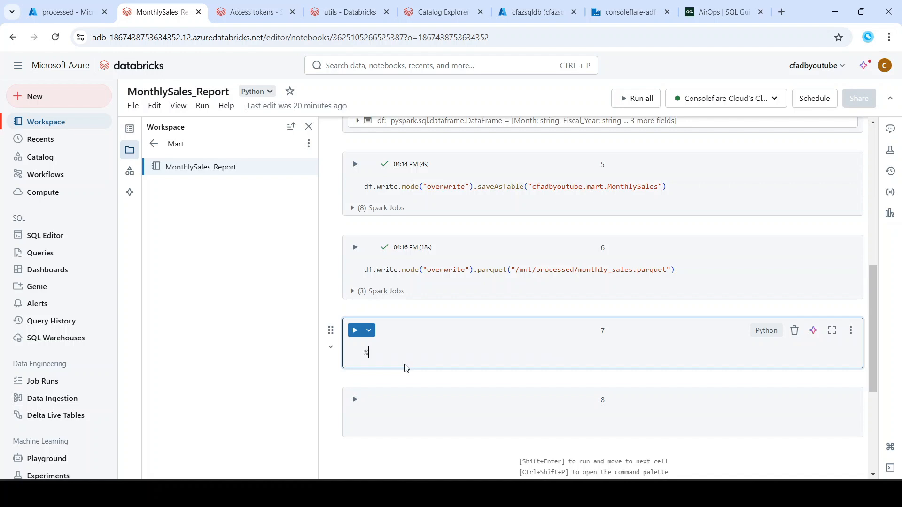
pyautogui.write('run ./../utils')
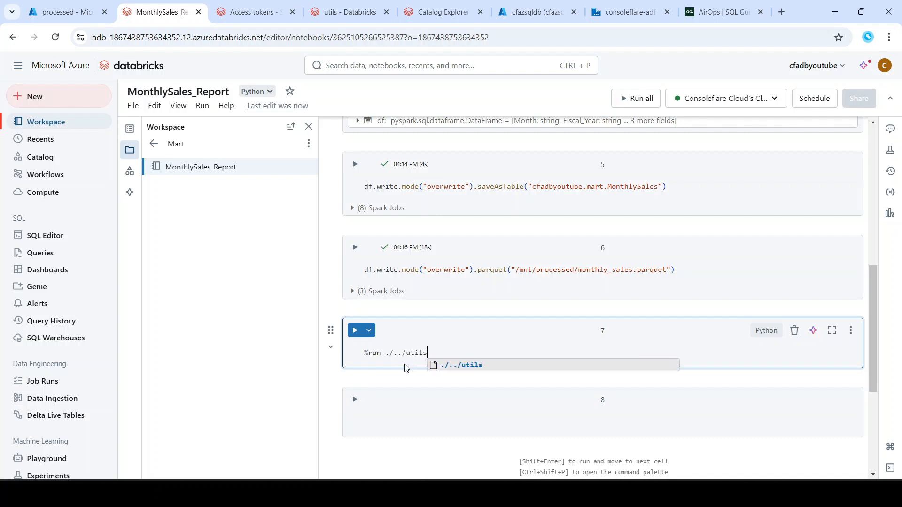
pyautogui.press('Escape')
pyautogui.hotkey('ctrl', 'Return')
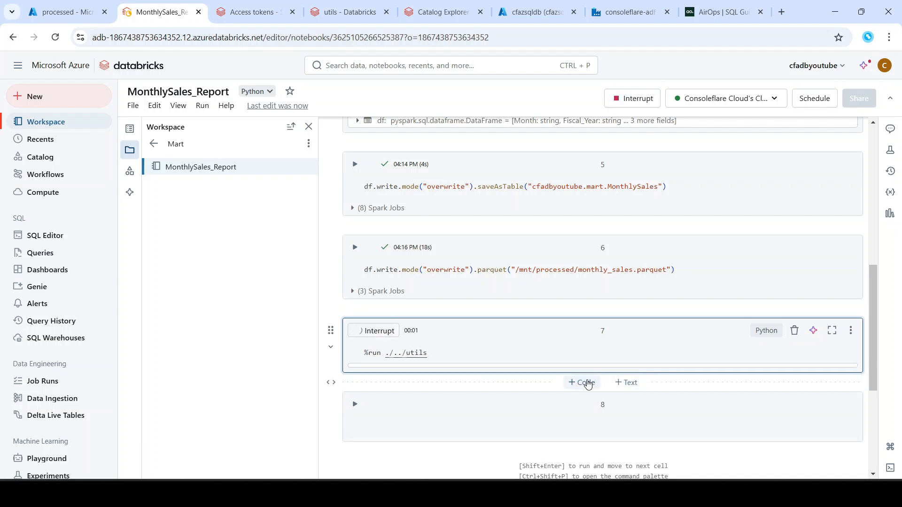
# - Add a cell below the utils cell with print(generate_create_table_command(df,'monthly_Sales')) and run it
pyautogui.click(577, 384)
pyautogui.write('pr')
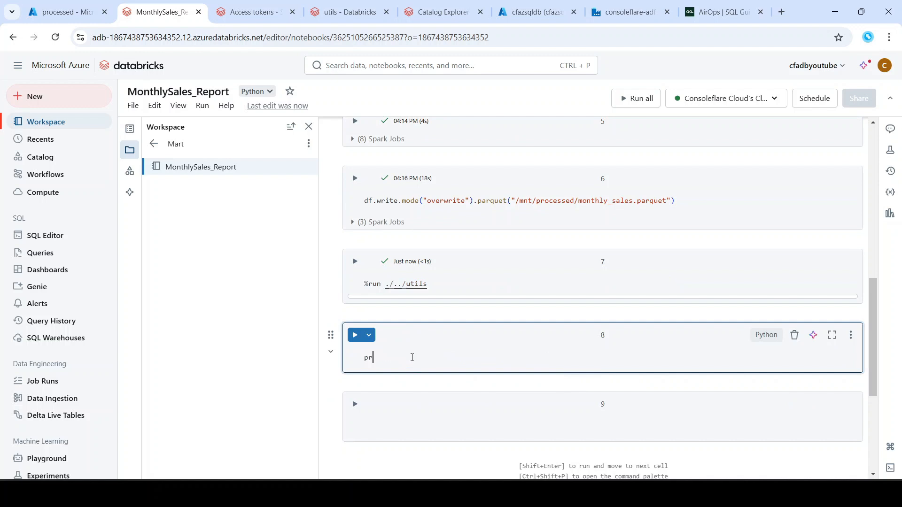
pyautogui.write('int(')
pyautogui.write('gene')
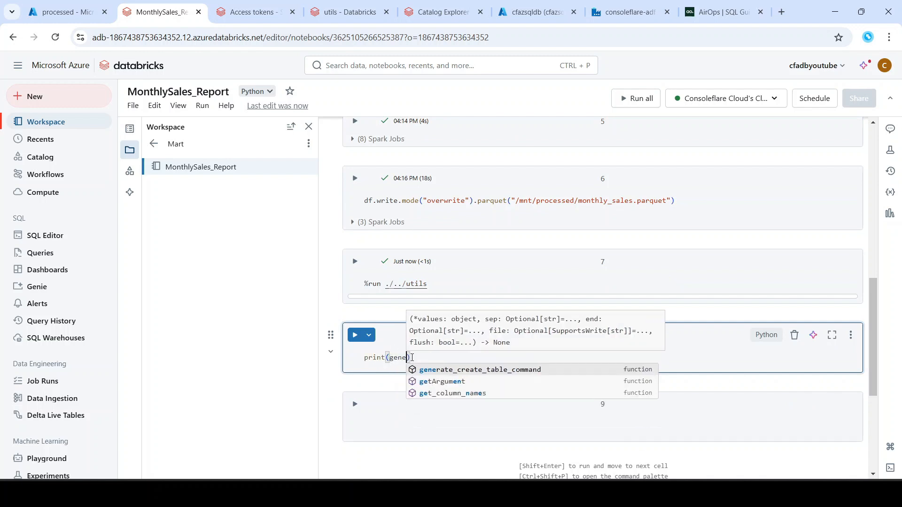
pyautogui.press('Tab')
pyautogui.write('(')
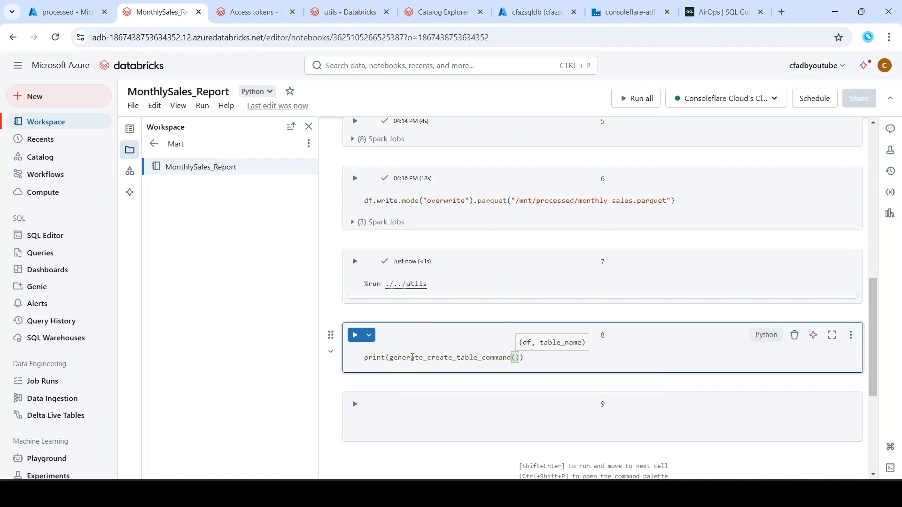
pyautogui.write("df,'")
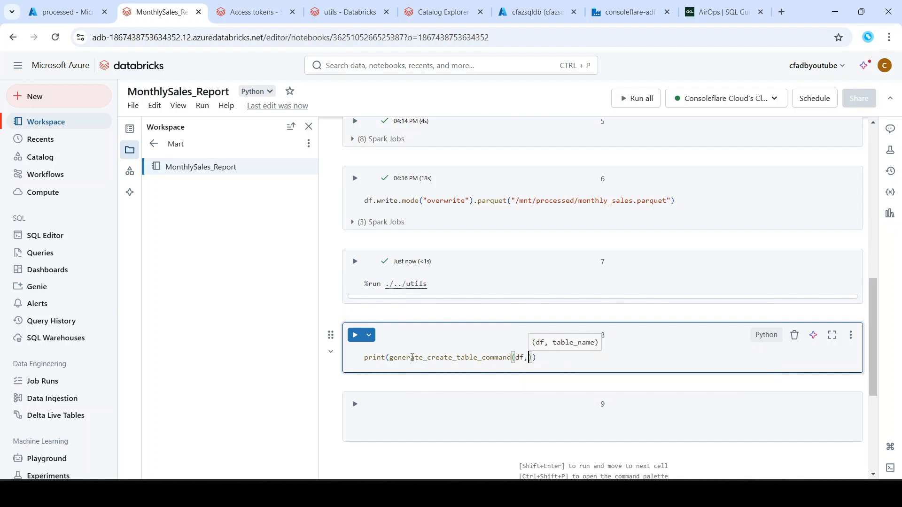
pyautogui.write('monthly_')
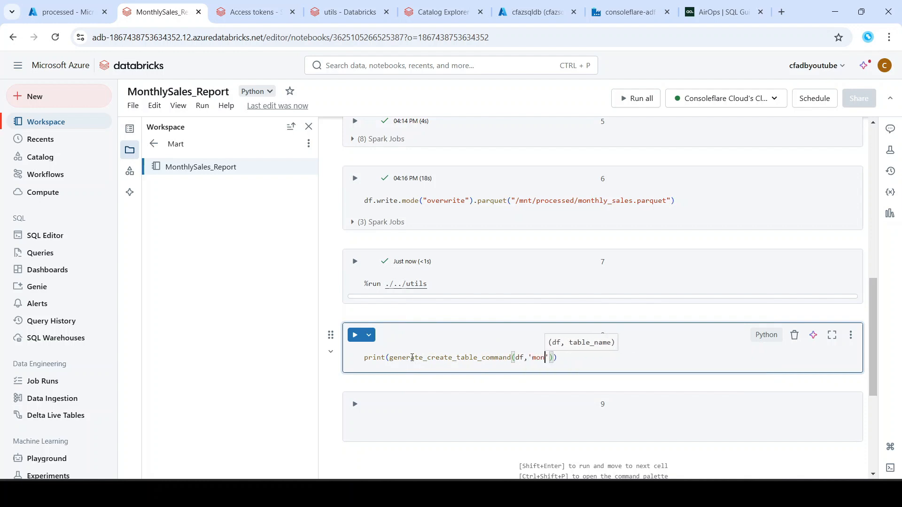
pyautogui.write('Sales')
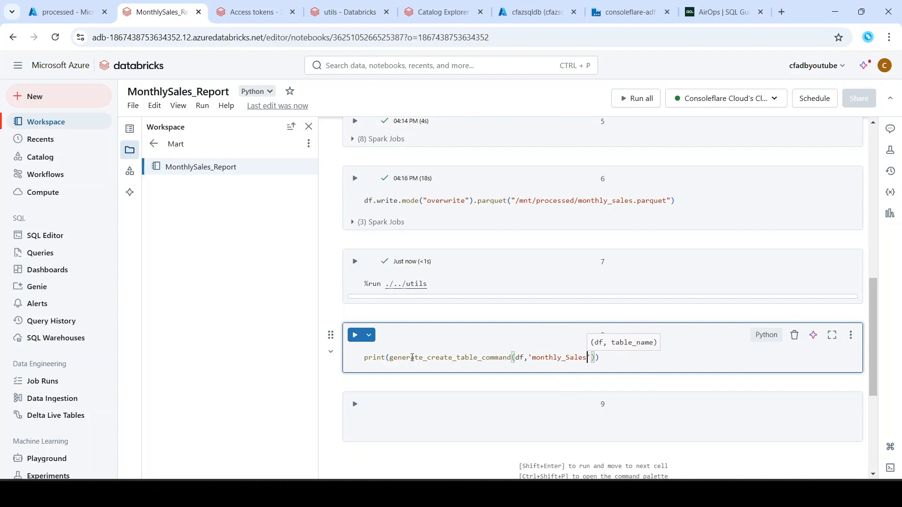
pyautogui.hotkey('ctrl', 'Return')
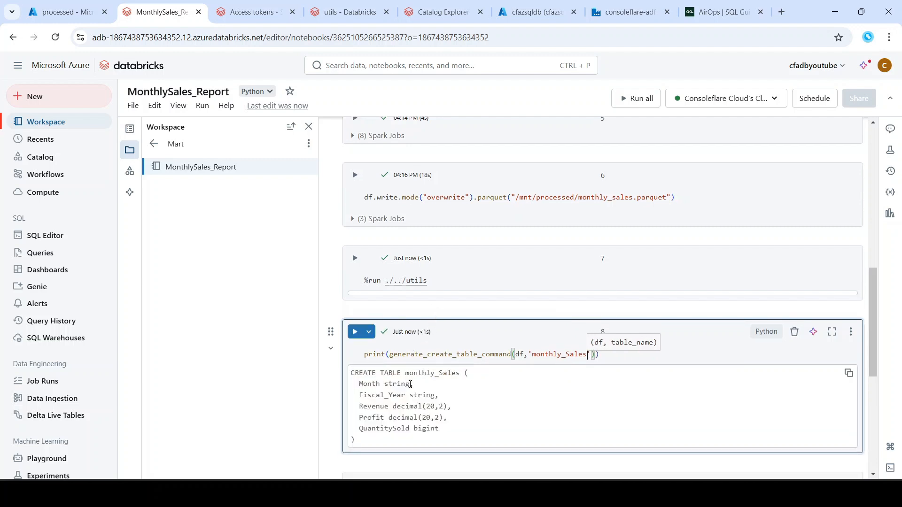
# - Copy the column definitions from Month through QuantitySold out of the printed CREATE TABLE command
pyautogui.moveTo(360, 365); pyautogui.dragTo(444, 414)
pyautogui.hotkey('ctrl', 'c')
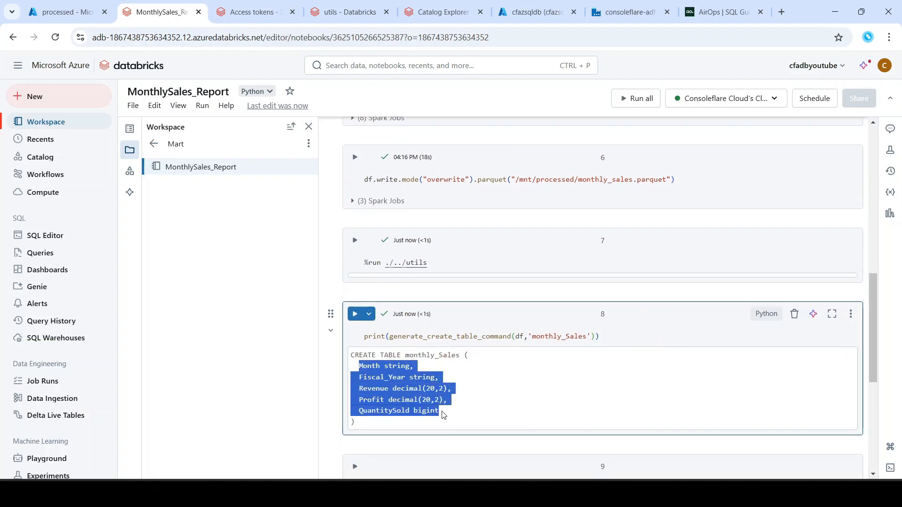
pyautogui.hotkey('alt', 'Tab')
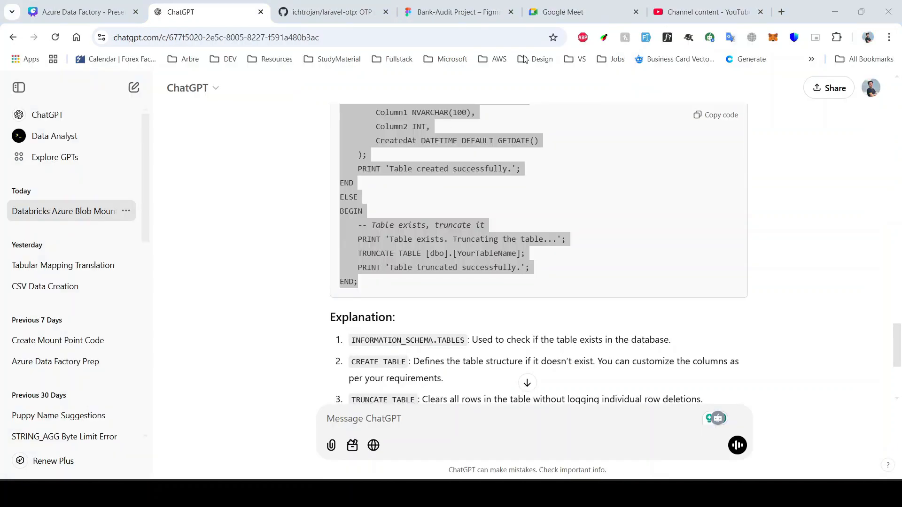
pyautogui.hotkey('alt', 'Tab')
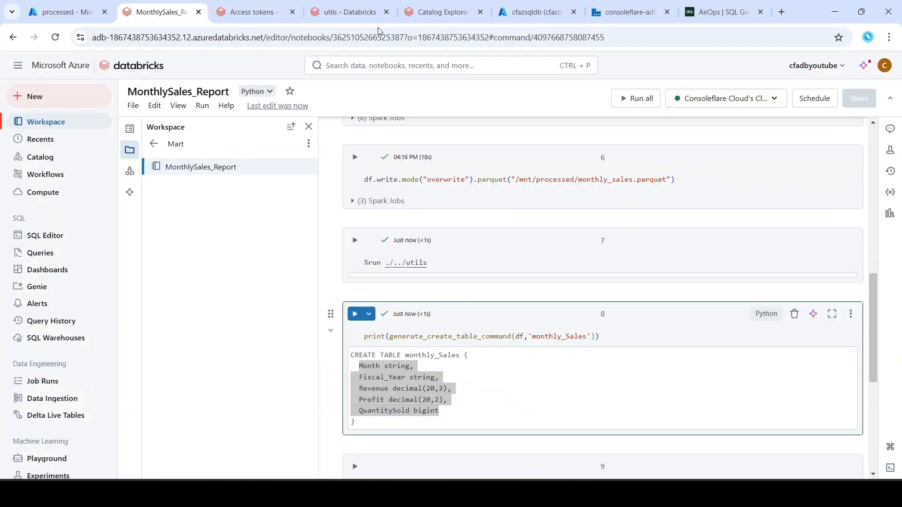
pyautogui.hotkey('alt', 'Tab')
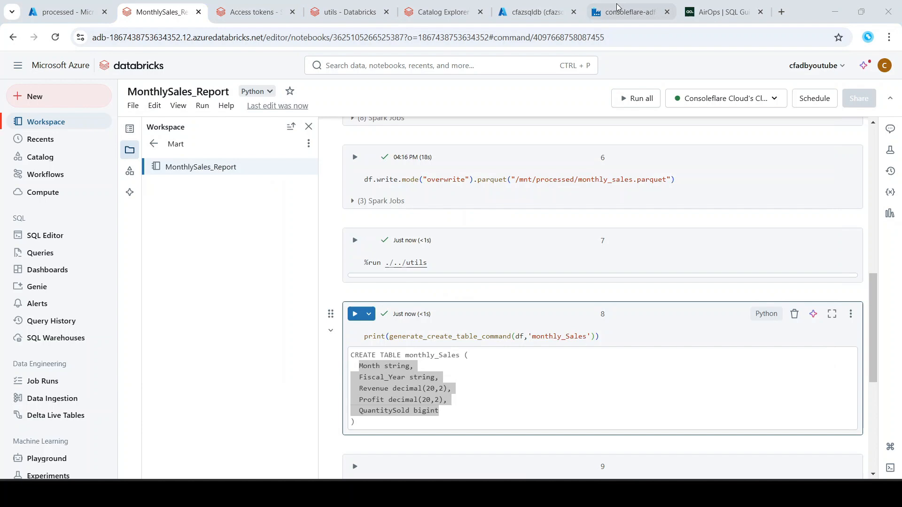
# - Switch back to pl_mart in Data Factory and replace the placeholder column definitions in the pre-copy script with the copied ones
pyautogui.click(629, 11)
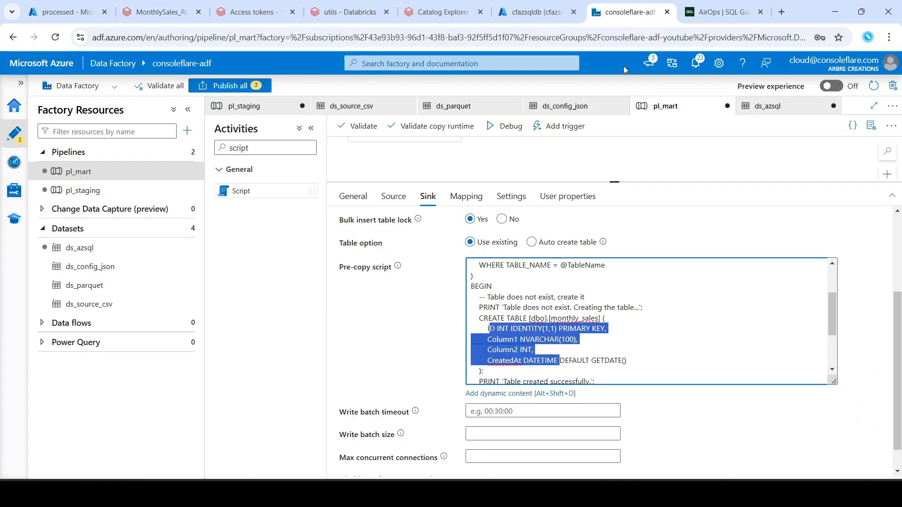
pyautogui.click(488, 329)
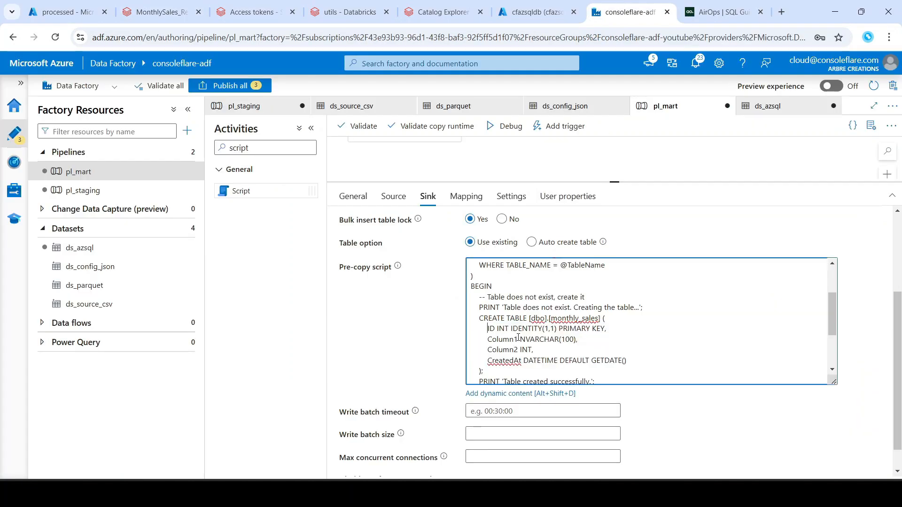
pyautogui.moveTo(487, 329); pyautogui.dragTo(632, 360)
pyautogui.hotkey('ctrl', 'v')
# - Indent the pasted Fiscal_Year, Revenue, Profit and QuantitySold lines to align with the Month column
pyautogui.keyDown('shift'); pyautogui.click(493, 335); pyautogui.keyUp('shift')
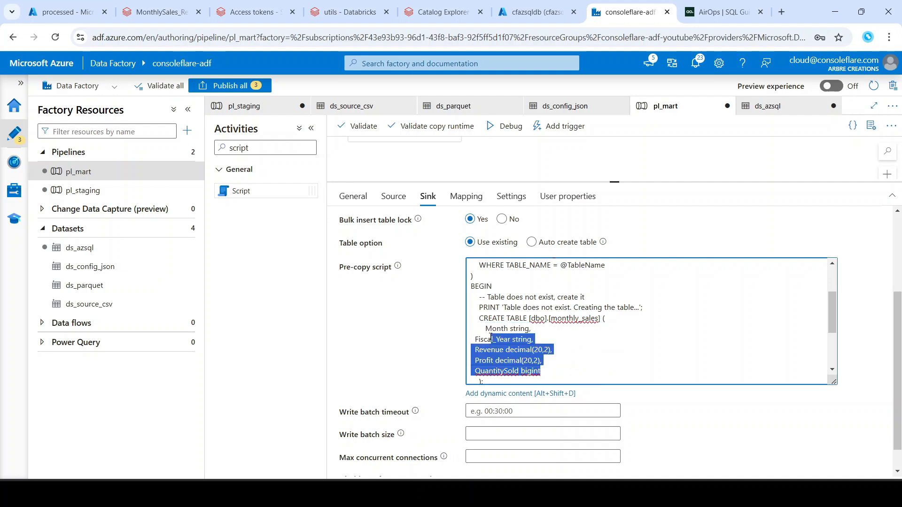
pyautogui.press('Tab')
pyautogui.click(475, 339)
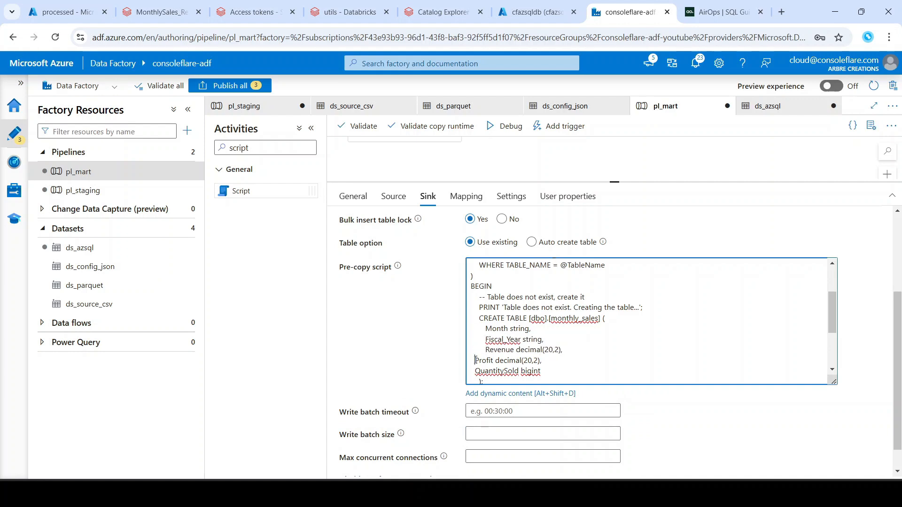
pyautogui.press('Tab')
pyautogui.click(475, 360)
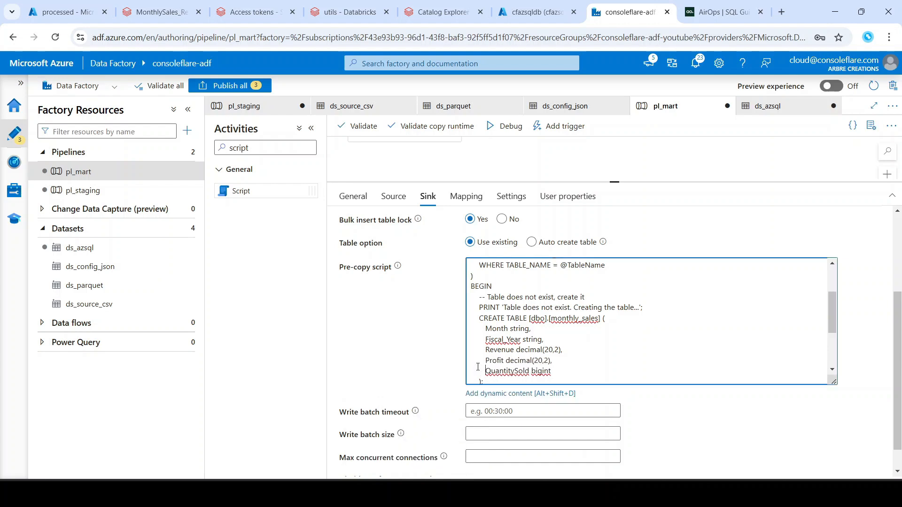
# - Change the data type of the Month and Fiscal_Year columns to varchar(50)
pyautogui.doubleClick(520, 330)
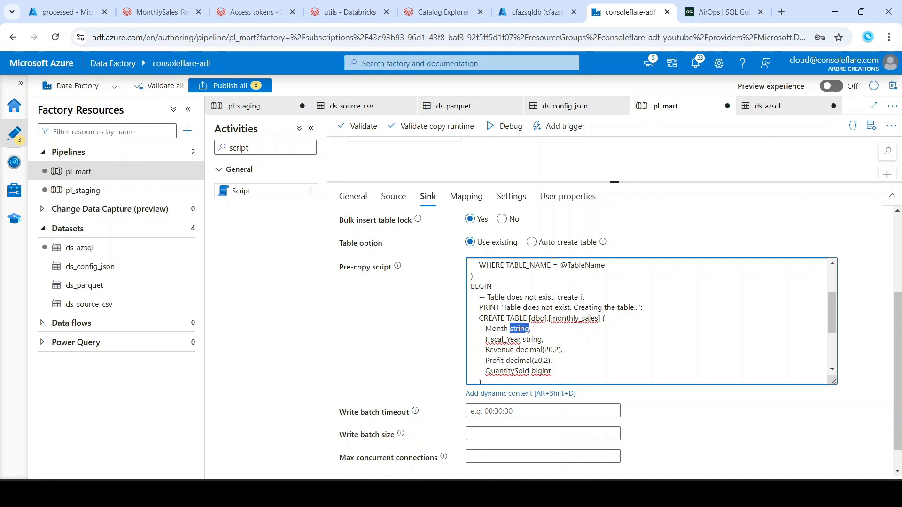
pyautogui.write('varchar(5')
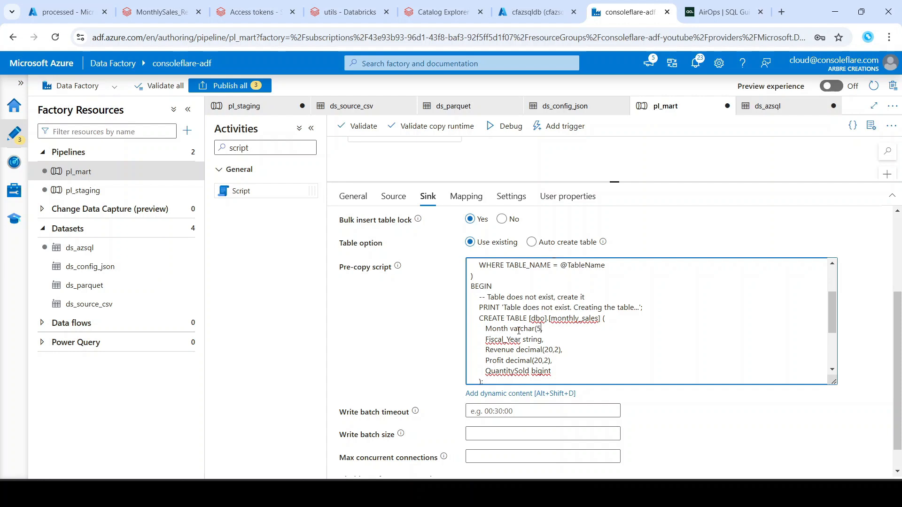
pyautogui.write('0,')
pyautogui.doubleClick(535, 341)
pyautogui.write('varchar(50),')
# - Delete the PRINT statement after CREATE TABLE and both PRINT statements around TRUNCATE TABLE in the pre-copy script
pyautogui.scroll(-1, 569, 350)
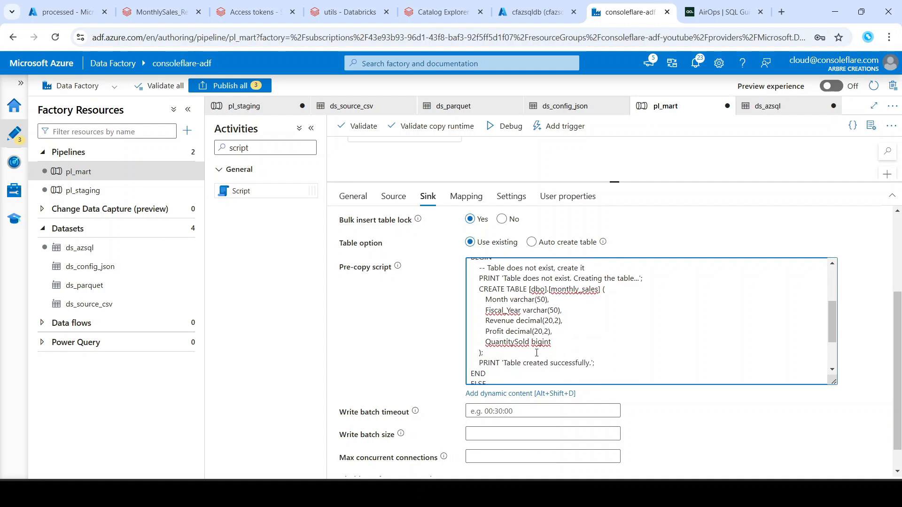
pyautogui.scroll(-2, 537, 352)
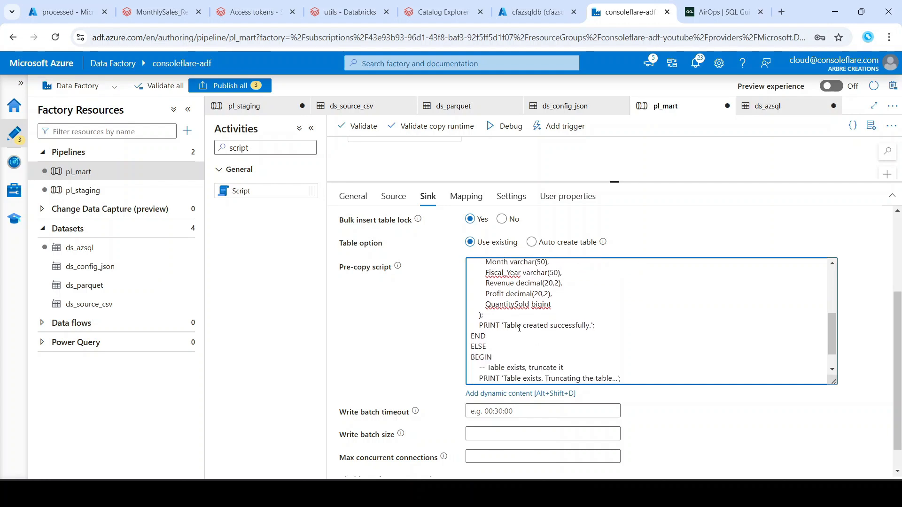
pyautogui.scroll(-3, 506, 338)
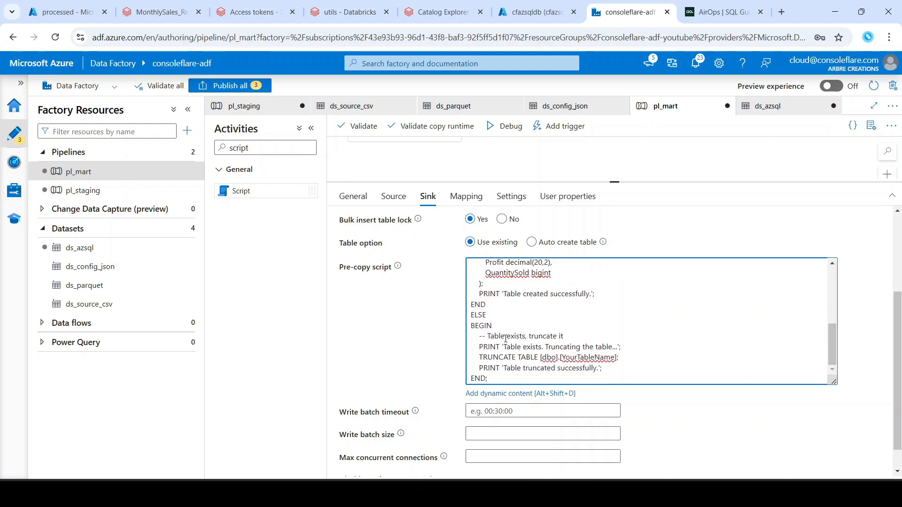
pyautogui.tripleClick(489, 289)
pyautogui.press('BackSpace')
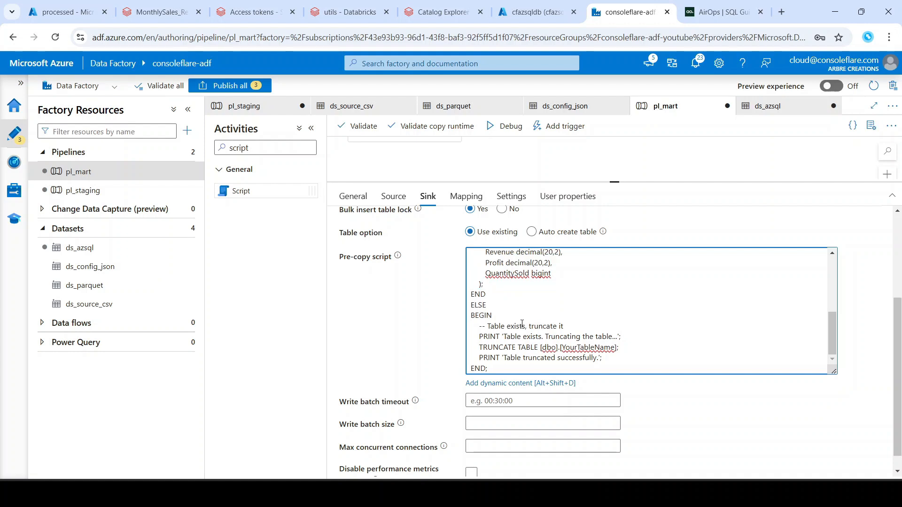
pyautogui.tripleClick(501, 359)
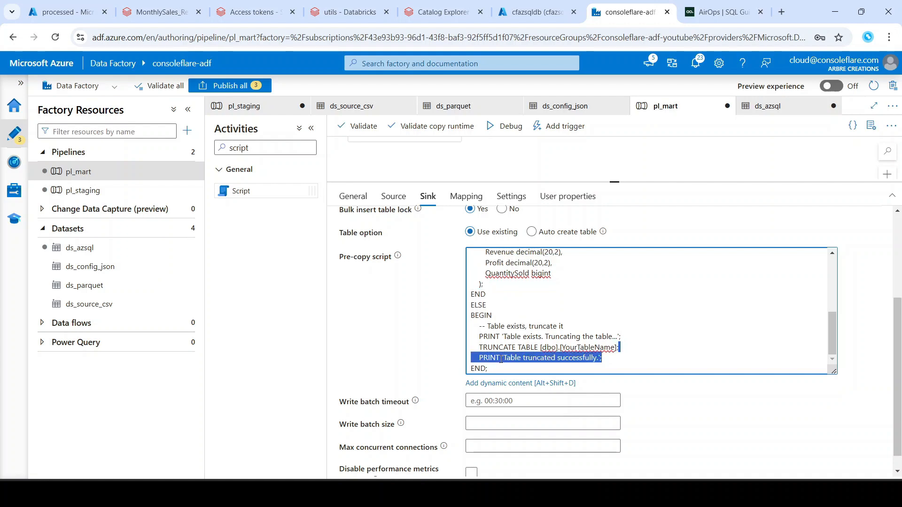
pyautogui.press('BackSpace')
pyautogui.tripleClick(535, 346)
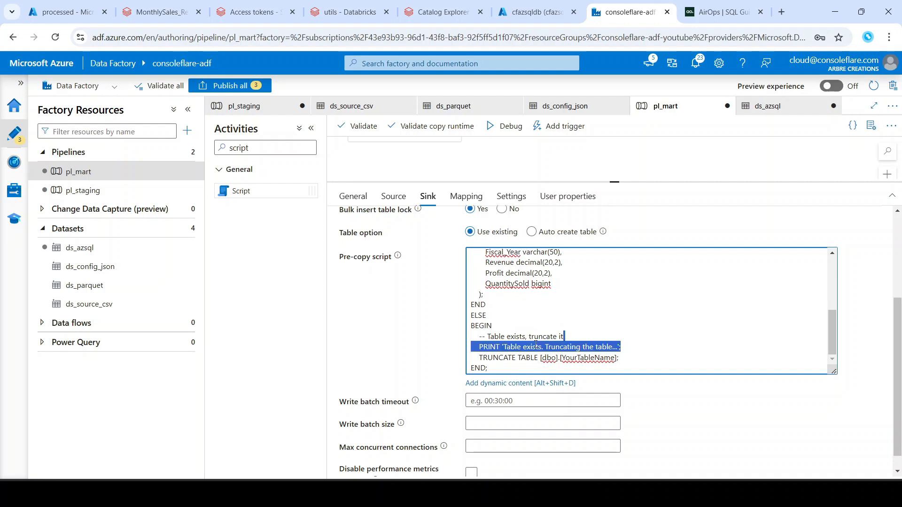
pyautogui.press('BackSpace')
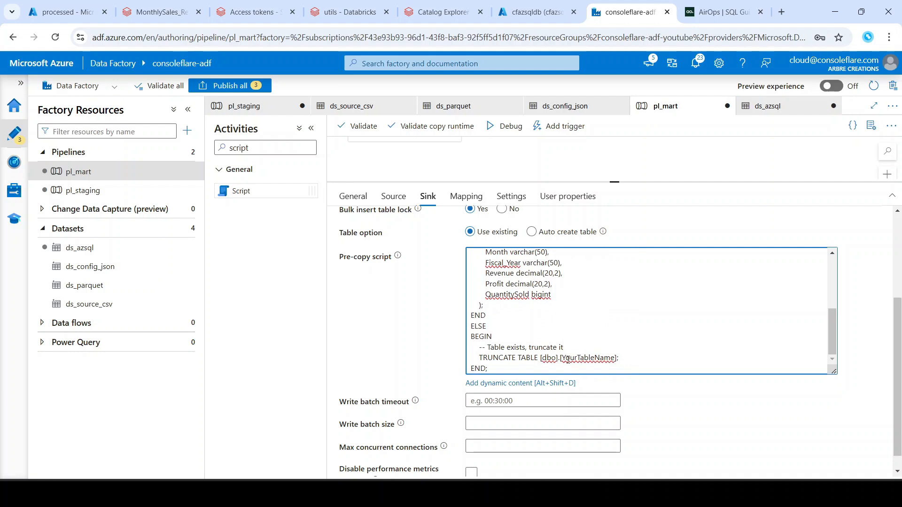
# - Replace YourTableName with monthly_sales in the script's TRUNCATE TABLE statement
pyautogui.doubleClick(568, 359)
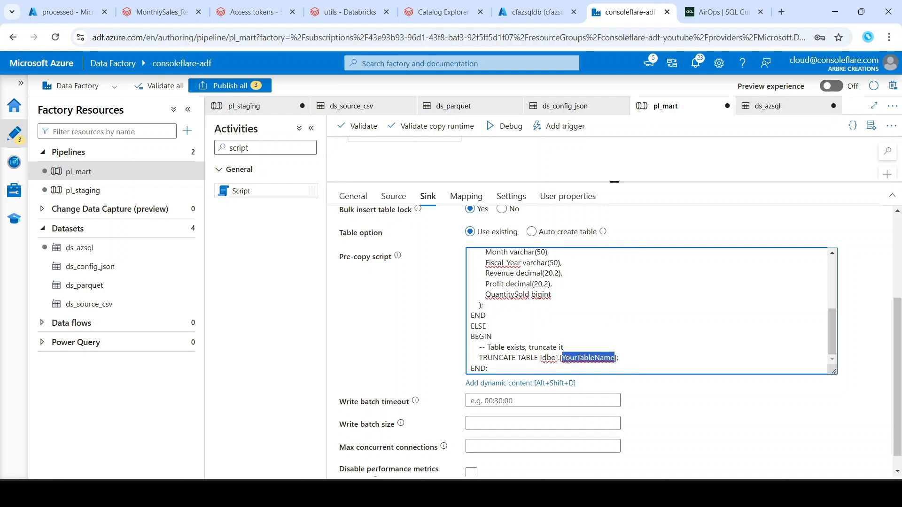
pyautogui.write('monthly')
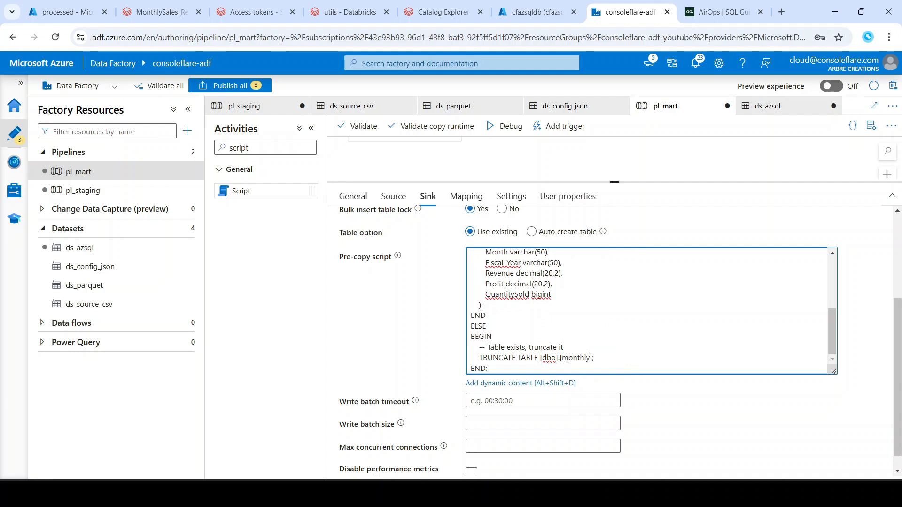
pyautogui.write('_sales')
pyautogui.scroll(5, 532, 338)
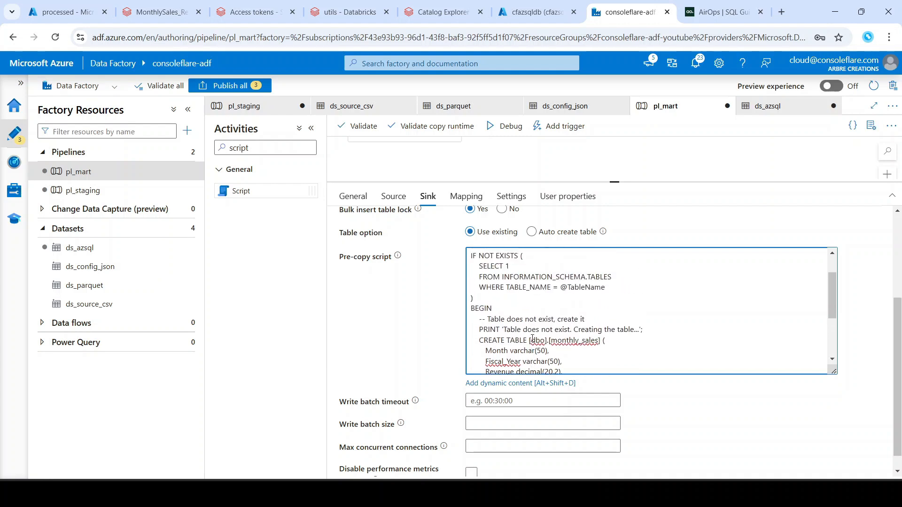
pyautogui.scroll(3, 532, 338)
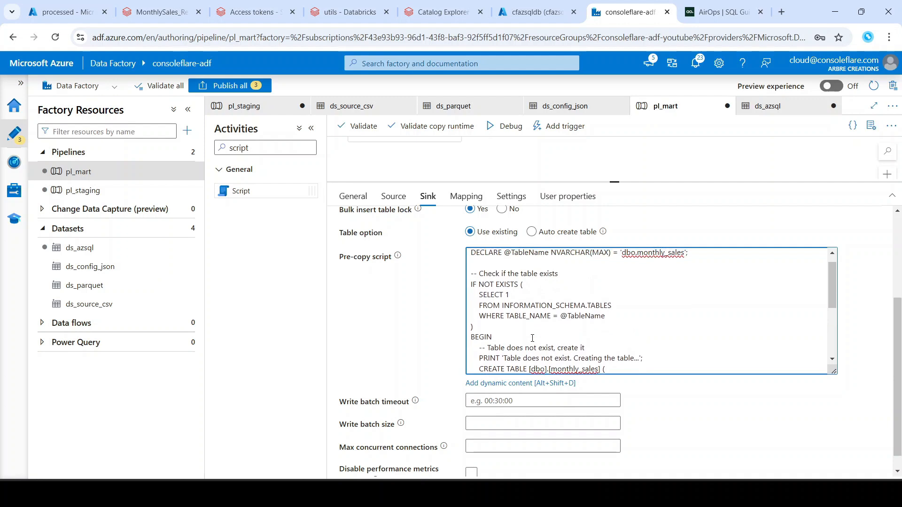
pyautogui.scroll(1, 532, 304)
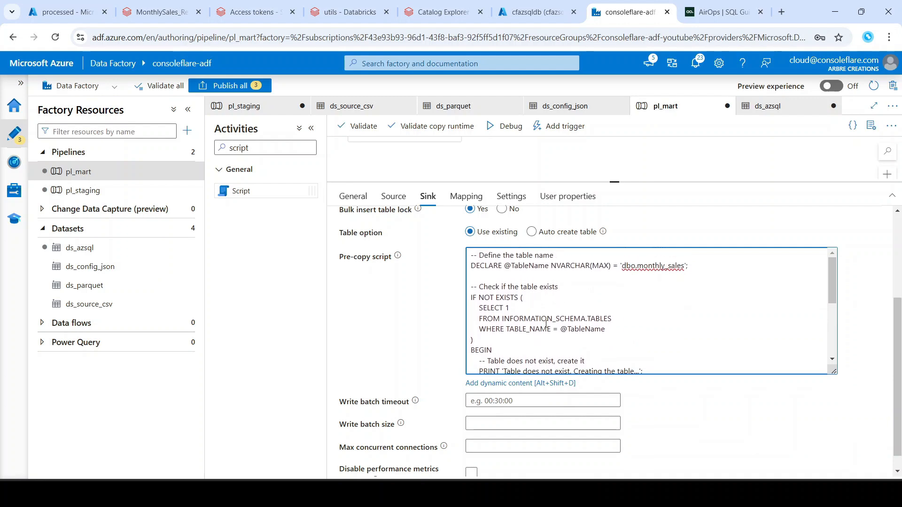
pyautogui.doubleClick(619, 266)
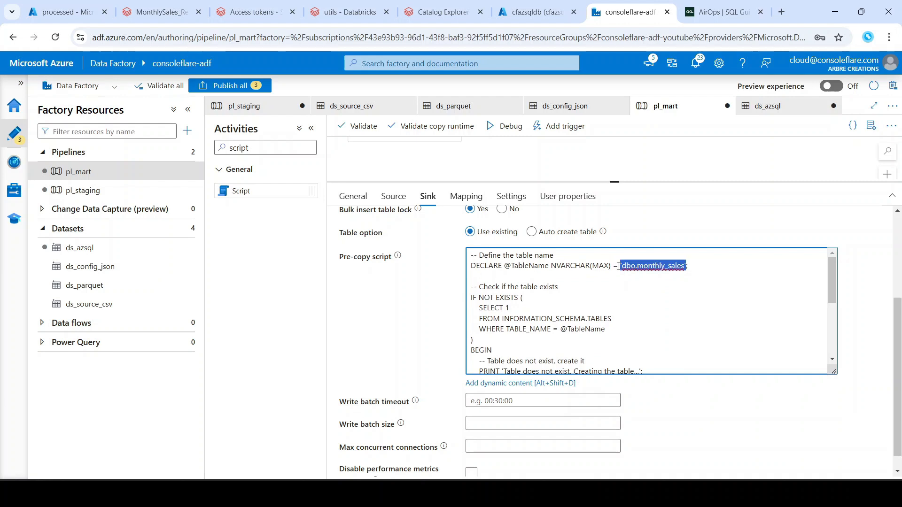
pyautogui.click(559, 330)
pyautogui.doubleClick(569, 330)
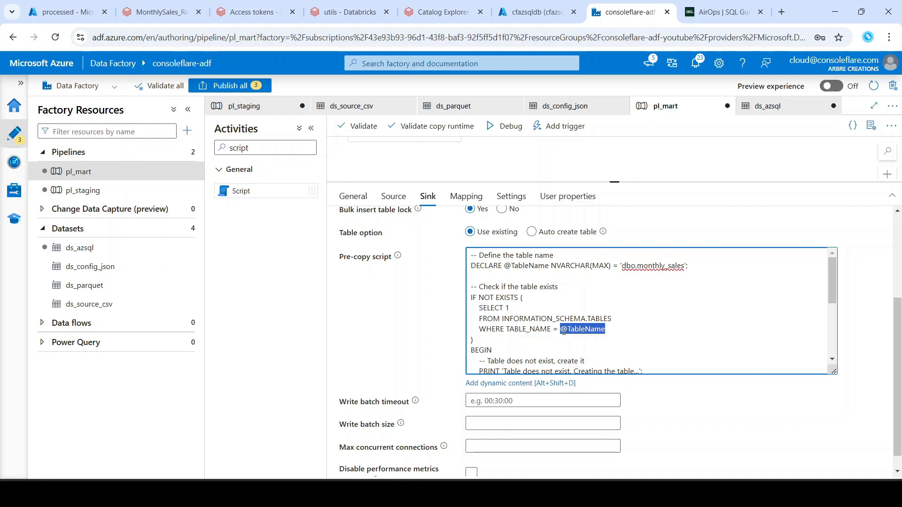
pyautogui.write("'dbo.monthly_sales'")
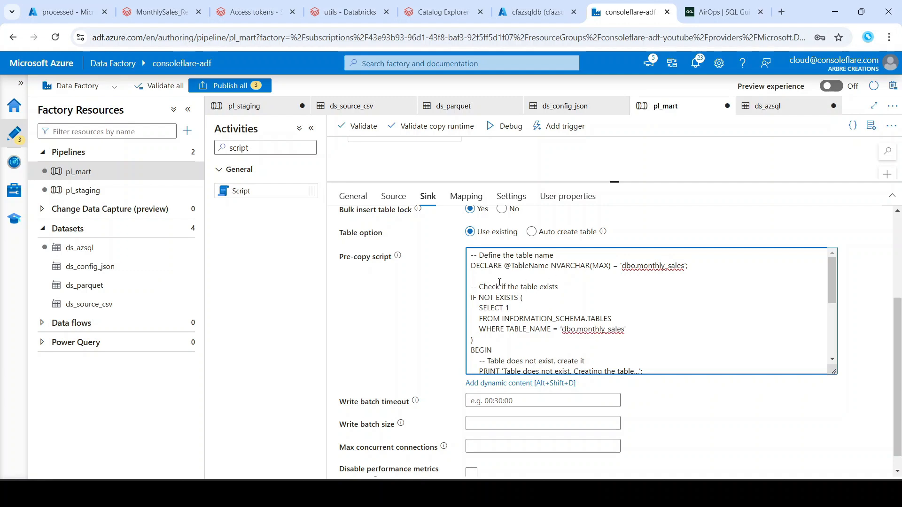
pyautogui.hotkey('shift', 'Up')
pyautogui.hotkey('shift', 'Up')
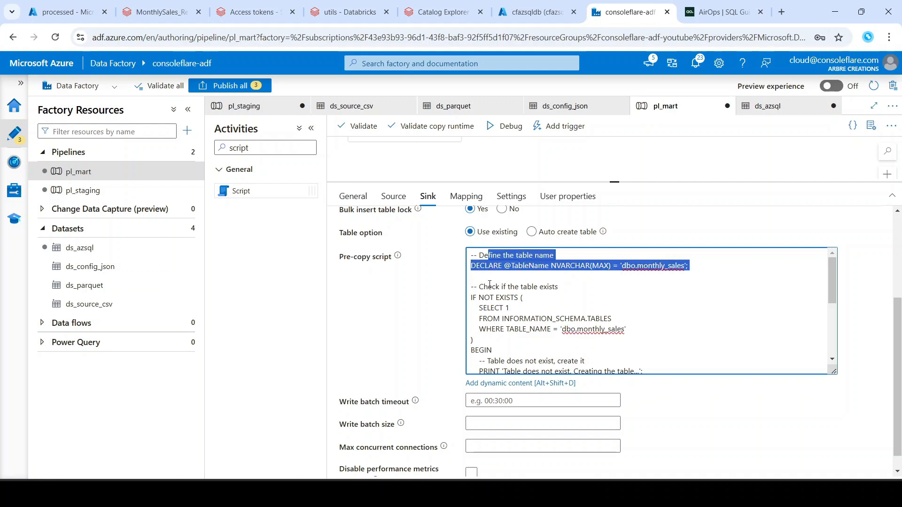
pyautogui.hotkey('shift', 'Home')
pyautogui.press('Delete')
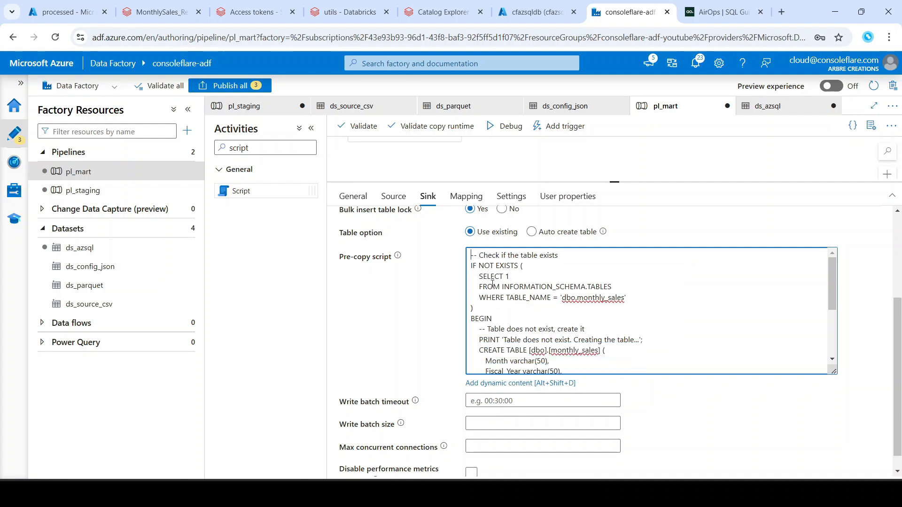
# - Remove the PRINT 'Table does not exist. Creating the table...' line above the CREATE TABLE statement
pyautogui.moveTo(479, 268); pyautogui.dragTo(627, 301)
pyautogui.moveTo(475, 318); pyautogui.dragTo(491, 331)
pyautogui.scroll(-2, 491, 331)
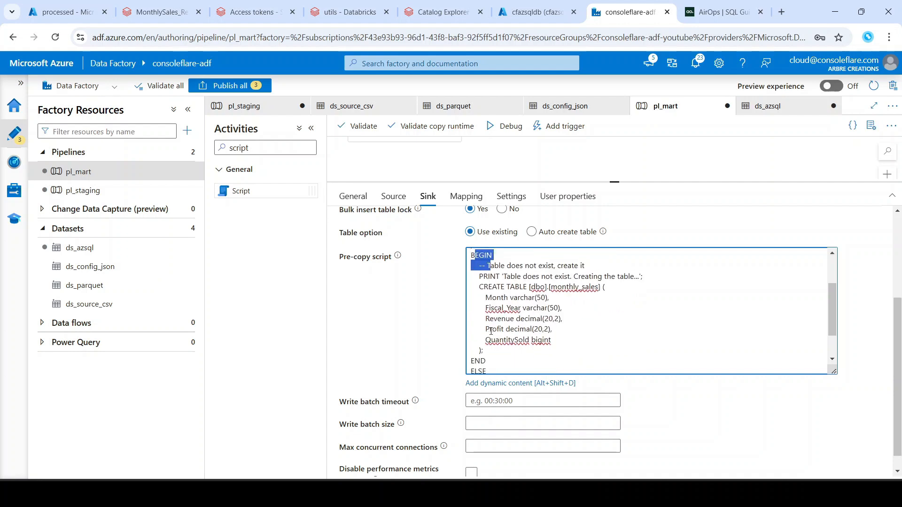
pyautogui.moveTo(502, 267); pyautogui.dragTo(506, 299)
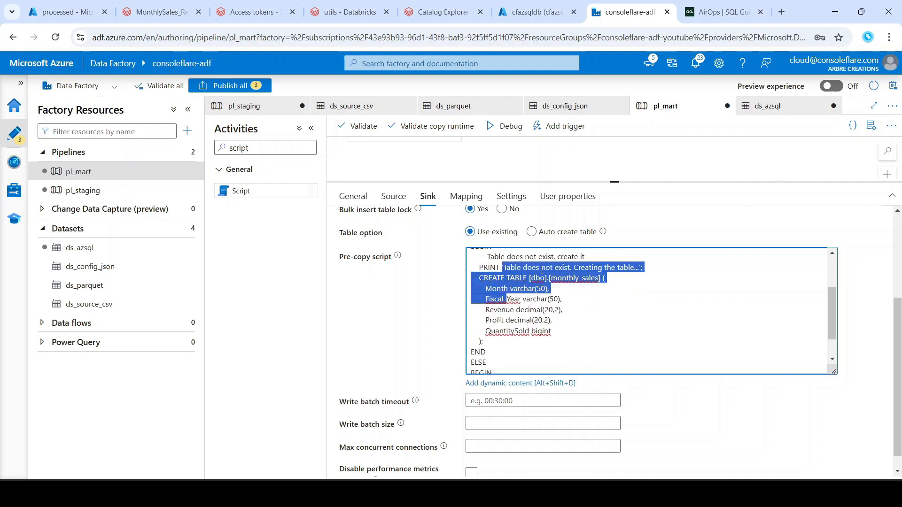
pyautogui.click(542, 271)
pyautogui.press('End')
pyautogui.hotkey('shift', 'Up')
pyautogui.press('BackSpace')
# - Review the pre-copy script's existence check, CREATE TABLE columns and TRUNCATE TABLE branch
pyautogui.scroll(-1, 505, 295)
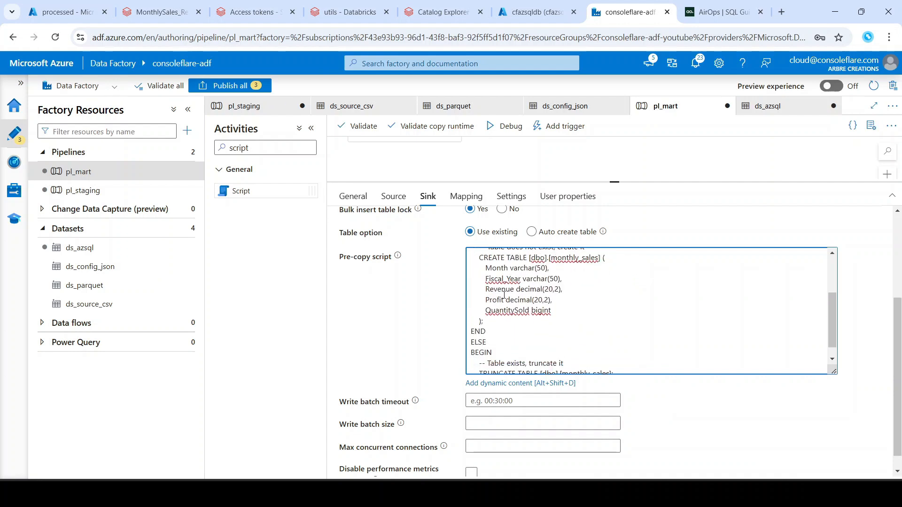
pyautogui.scroll(1, 505, 295)
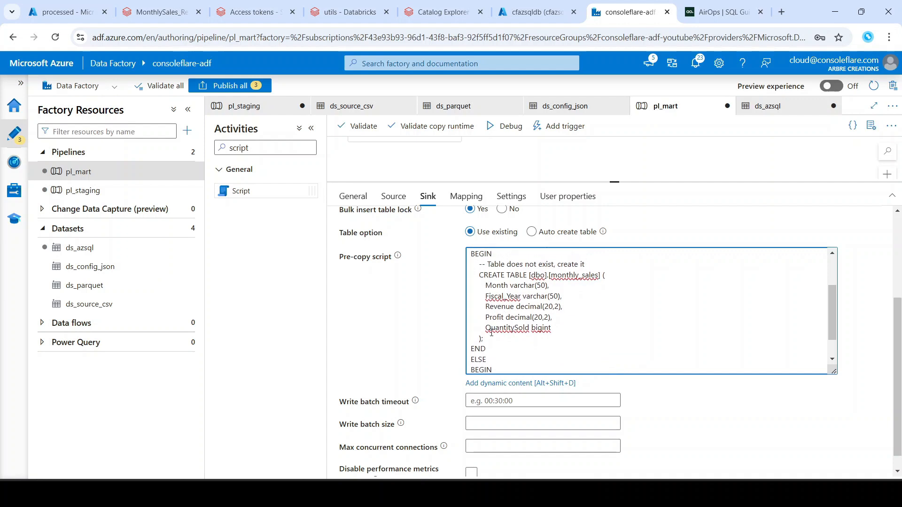
pyautogui.scroll(-1, 491, 333)
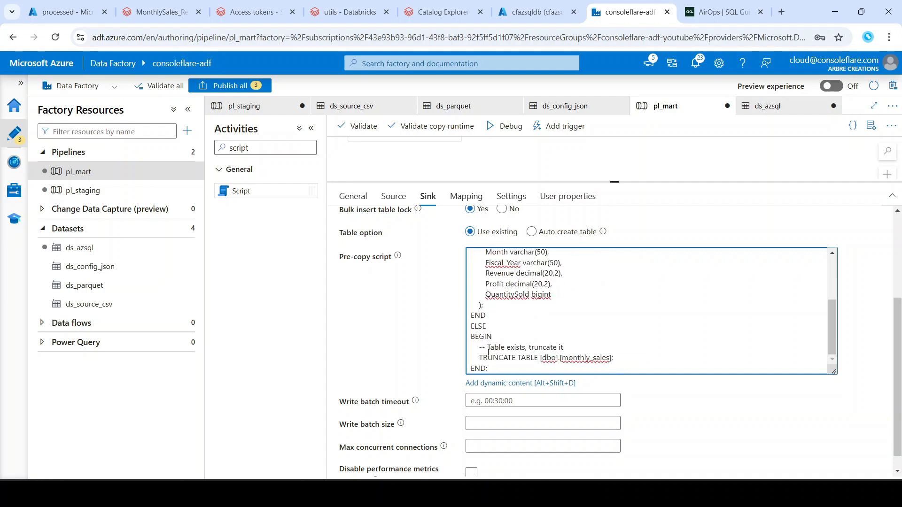
pyautogui.moveTo(488, 352); pyautogui.dragTo(552, 354)
pyautogui.scroll(10, 538, 337)
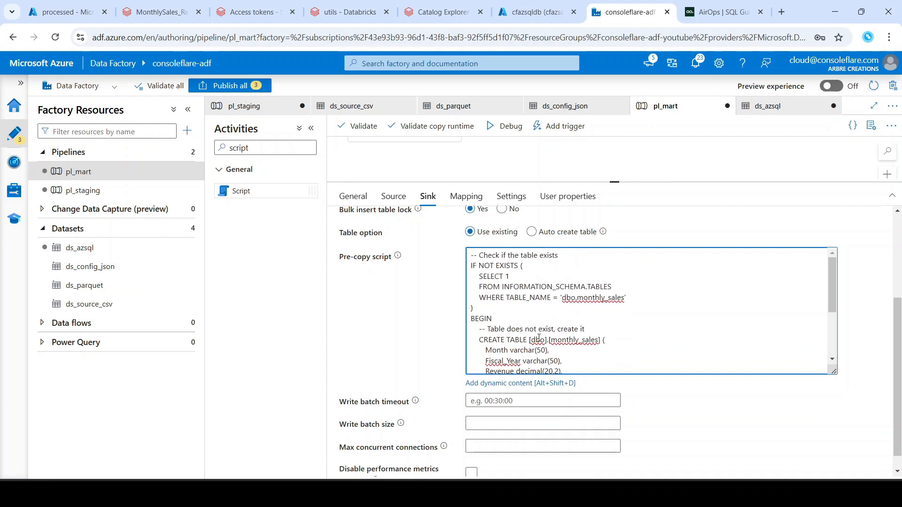
pyautogui.scroll(1, 596, 324)
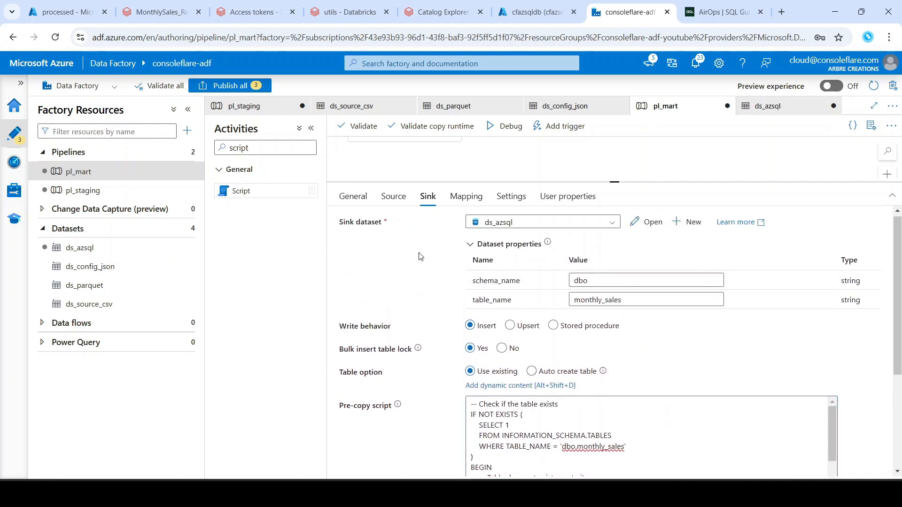
# - Rename the copy activity in the pl_mart pipeline as "Copy monthly_sales"
pyautogui.moveTo(613, 183); pyautogui.dragTo(616, 313)
pyautogui.scroll(1, 616, 221)
pyautogui.scroll(1, 617, 225)
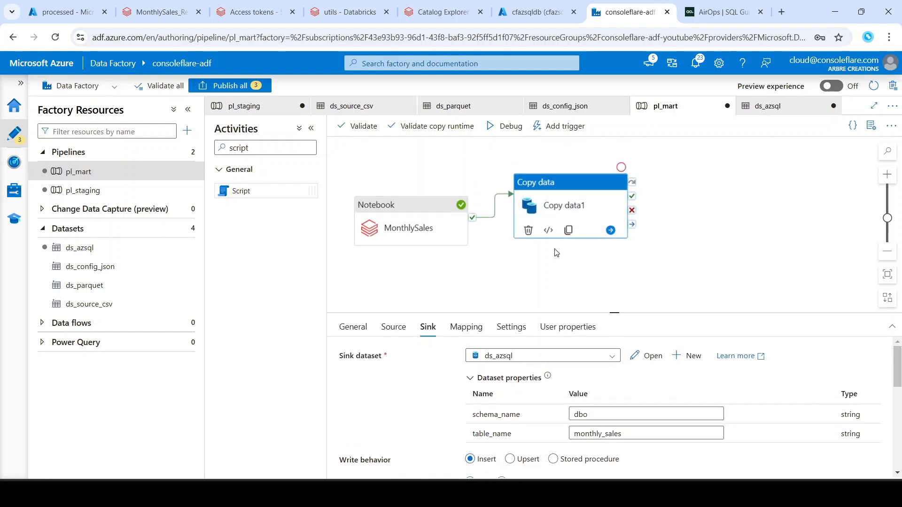
pyautogui.moveTo(574, 261); pyautogui.dragTo(624, 252)
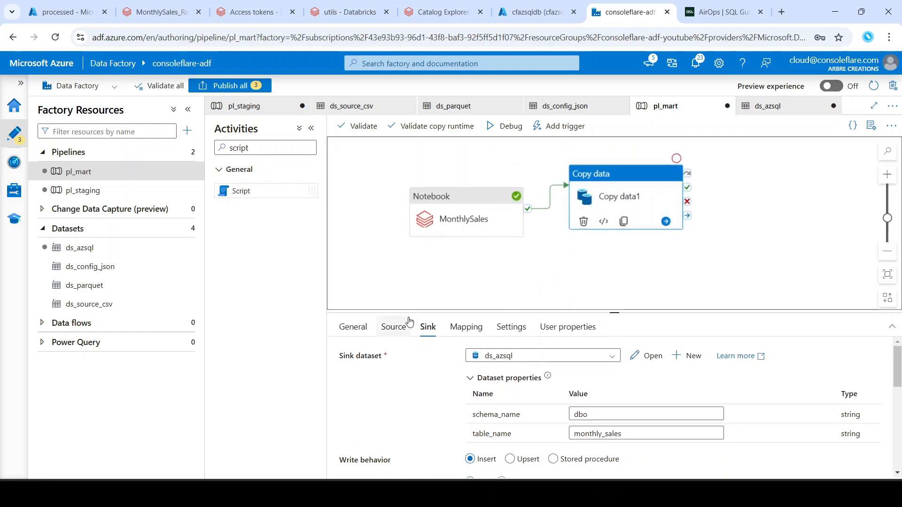
pyautogui.click(353, 328)
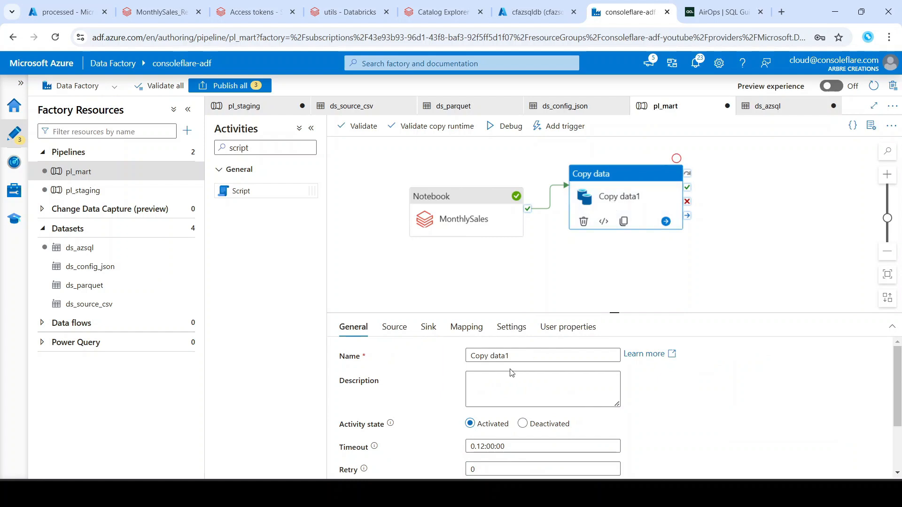
pyautogui.doubleClick(530, 352)
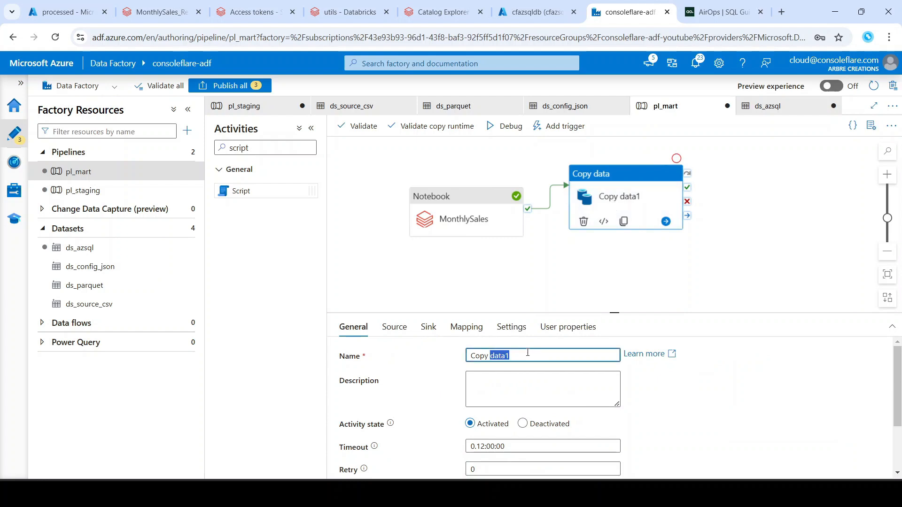
pyautogui.write('processde')
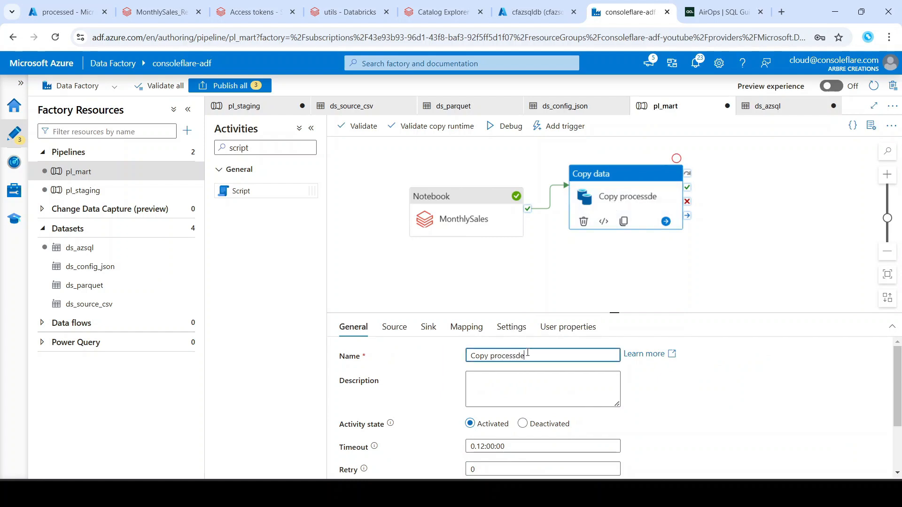
pyautogui.tripleClick(527, 352)
pyautogui.doubleClick(527, 353)
pyautogui.write('monthly_sales')
pyautogui.click(525, 278)
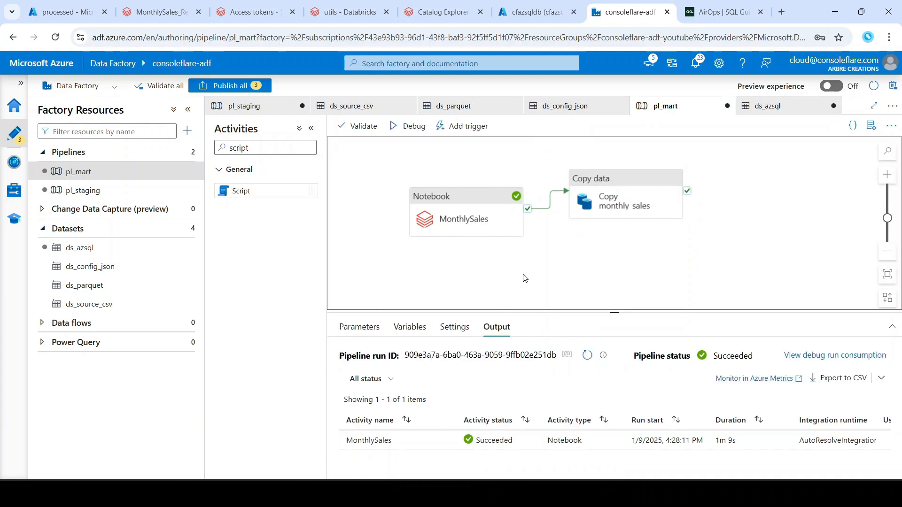
# - Start a debug run of pl_mart and refresh its activity runs until the MonthlySales notebook finishes
pyautogui.click(410, 126)
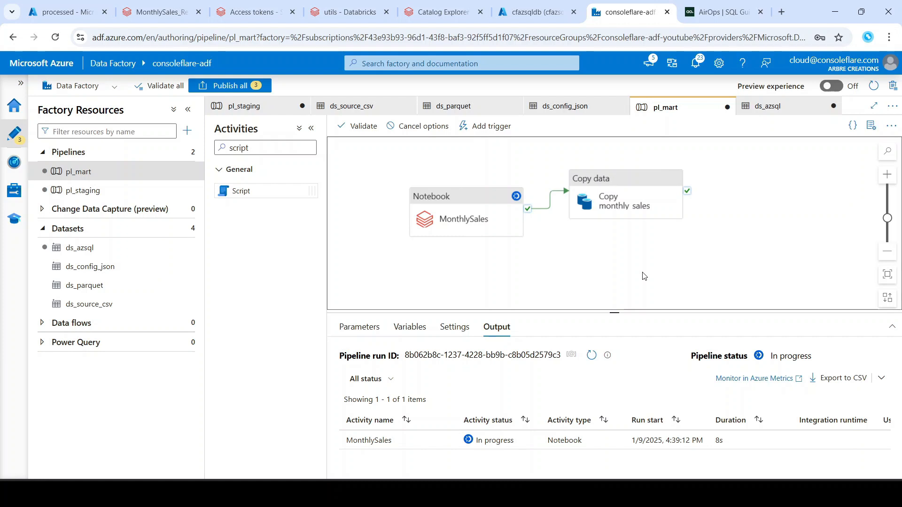
pyautogui.click(620, 207)
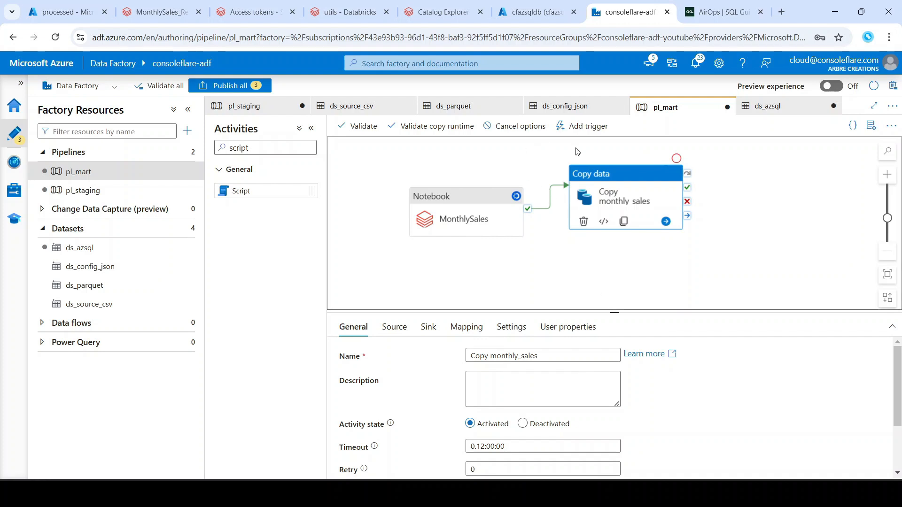
pyautogui.click(608, 287)
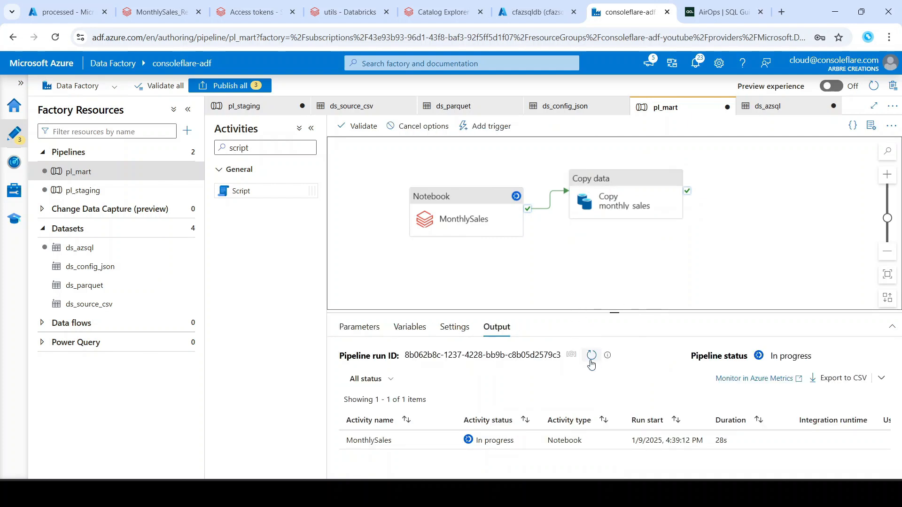
pyautogui.click(591, 357)
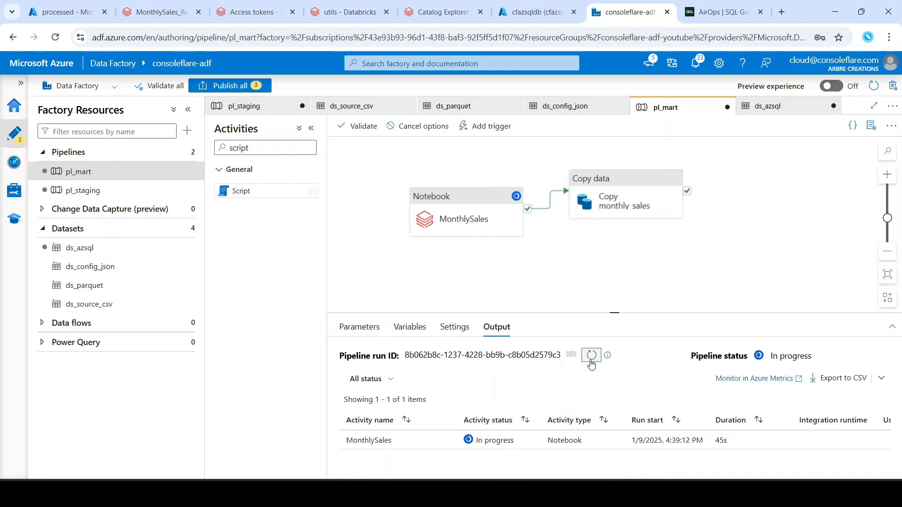
pyautogui.click(591, 358)
pyautogui.click(591, 358)
pyautogui.click(591, 358)
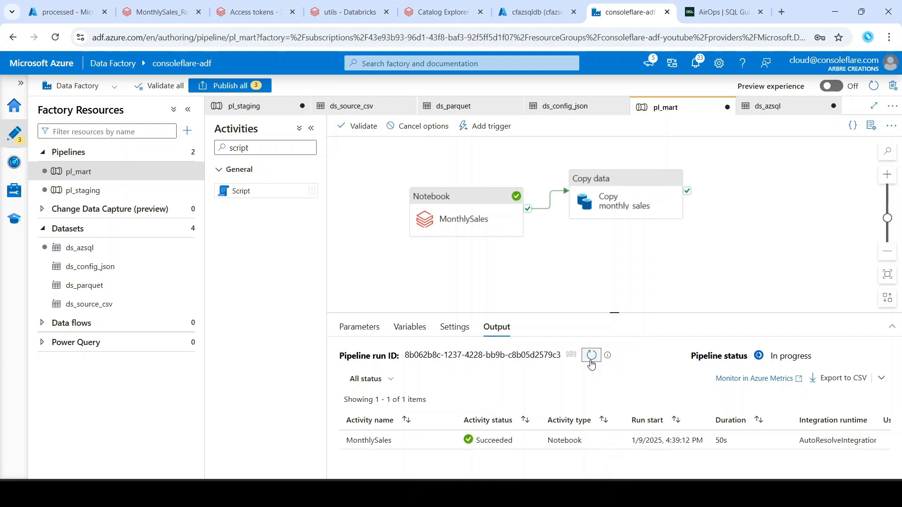
# - Monitor the debug run, refreshing the activity list until the Copy monthly_sales activity finishes
pyautogui.click(591, 359)
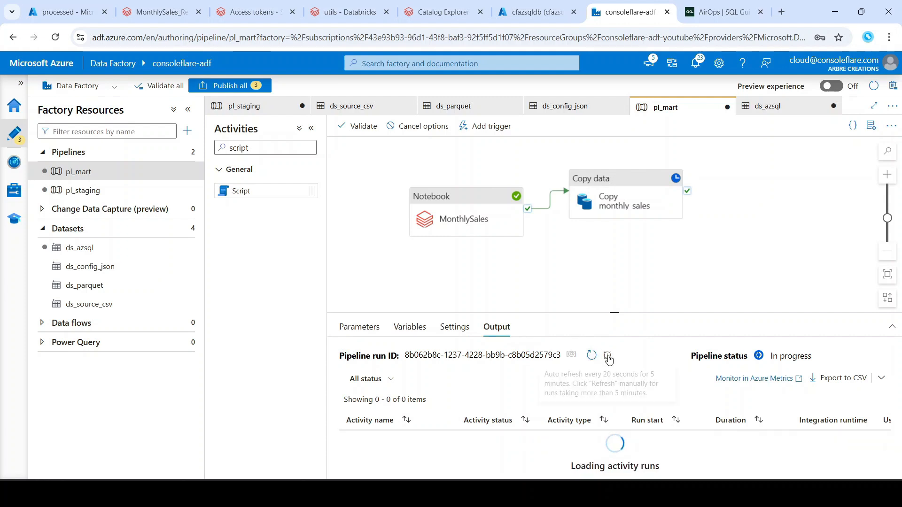
pyautogui.click(591, 356)
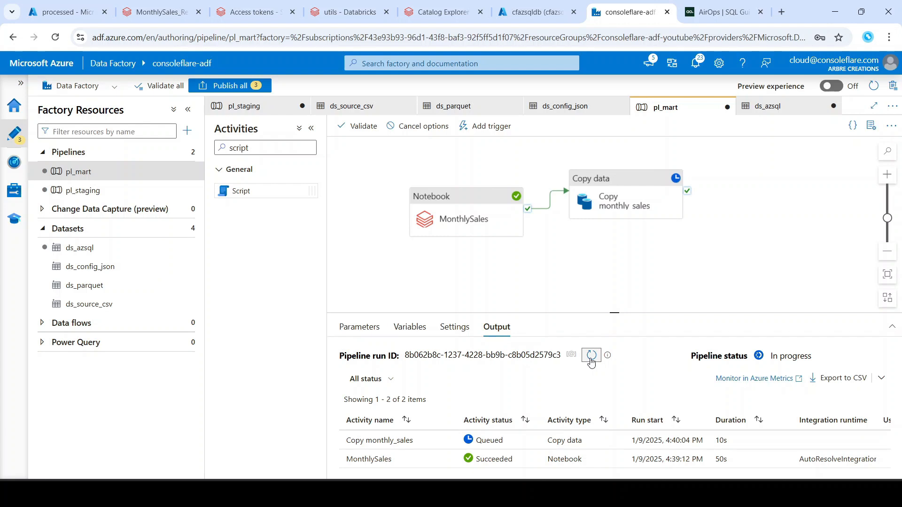
pyautogui.click(591, 356)
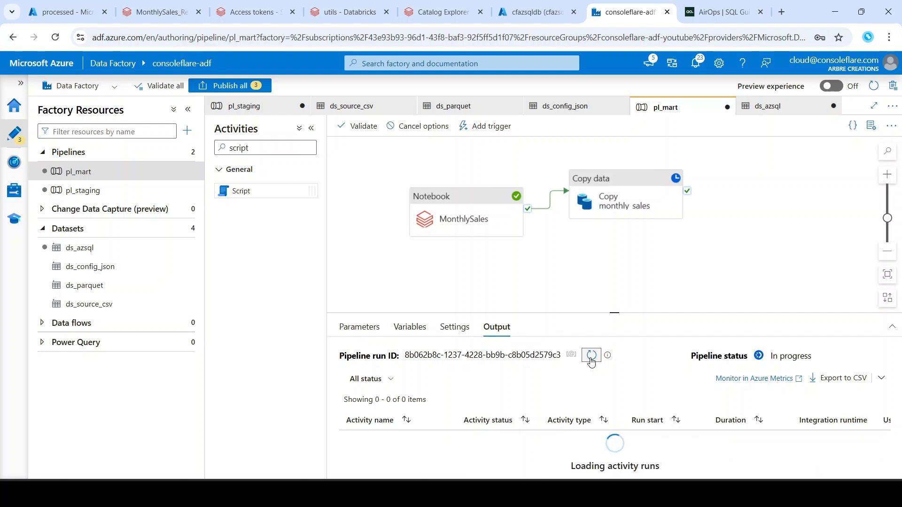
pyautogui.click(591, 357)
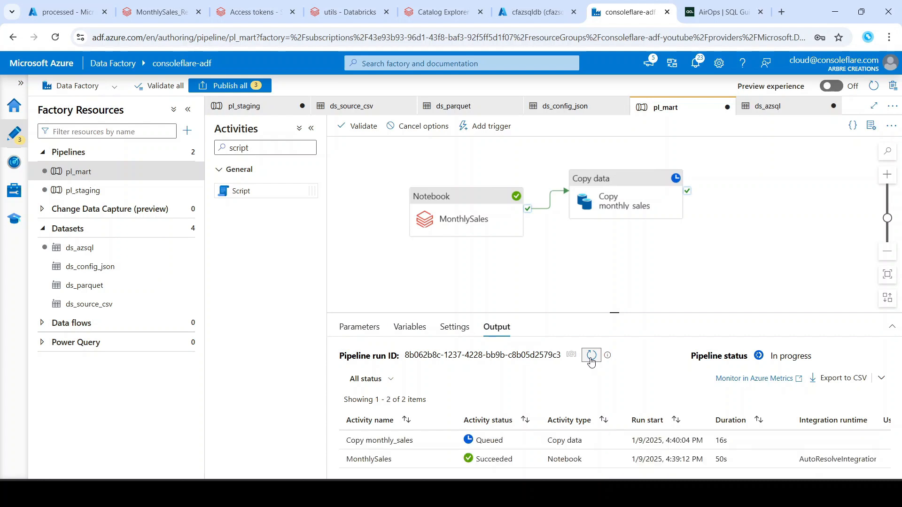
pyautogui.click(591, 357)
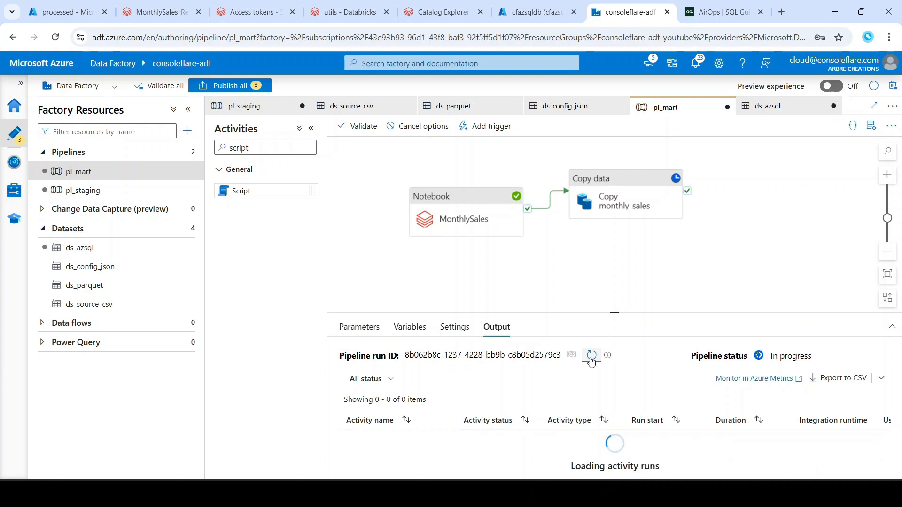
pyautogui.click(591, 357)
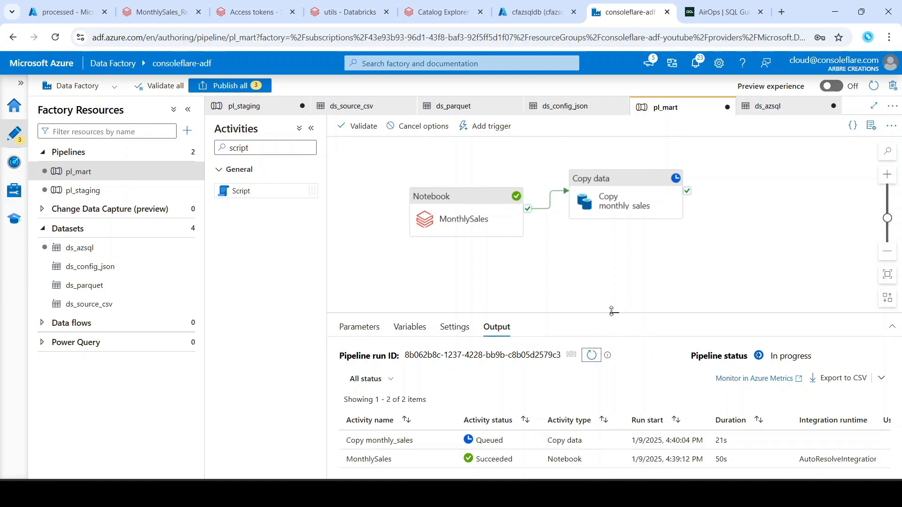
pyautogui.moveTo(611, 311); pyautogui.dragTo(612, 271)
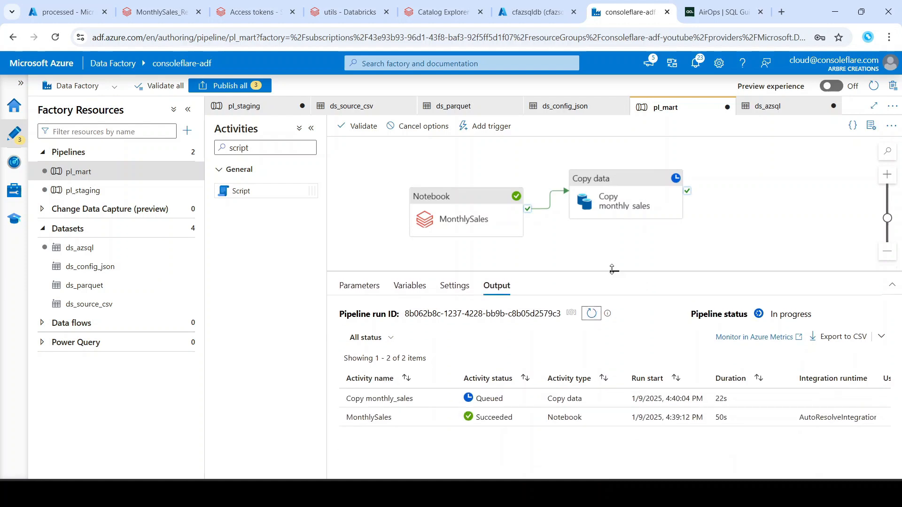
pyautogui.click(590, 316)
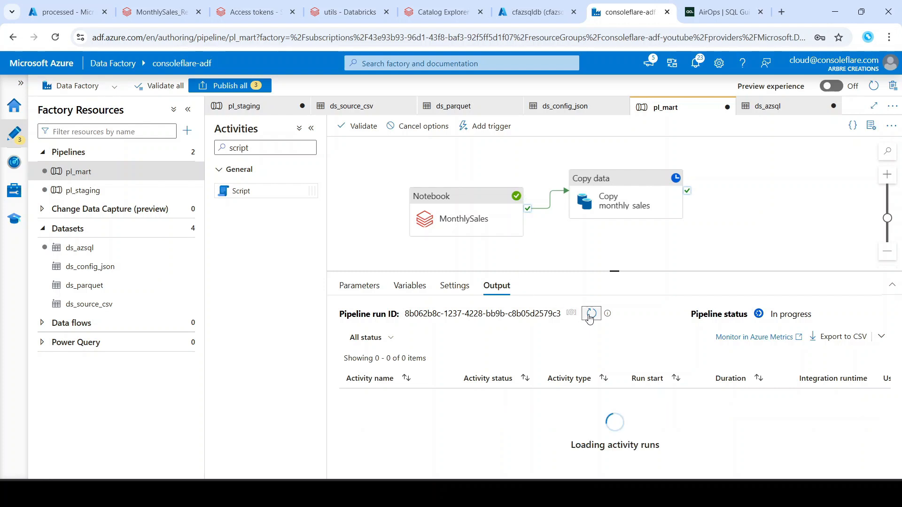
pyautogui.click(590, 316)
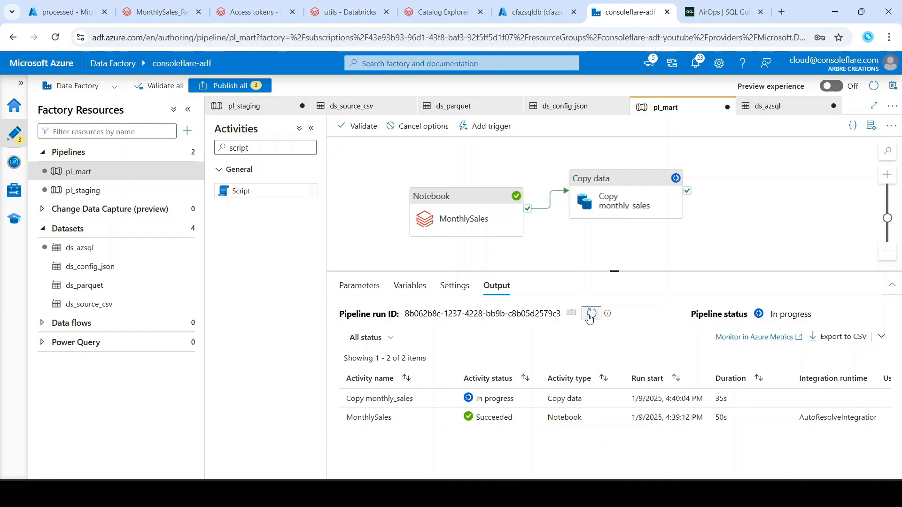
pyautogui.click(590, 316)
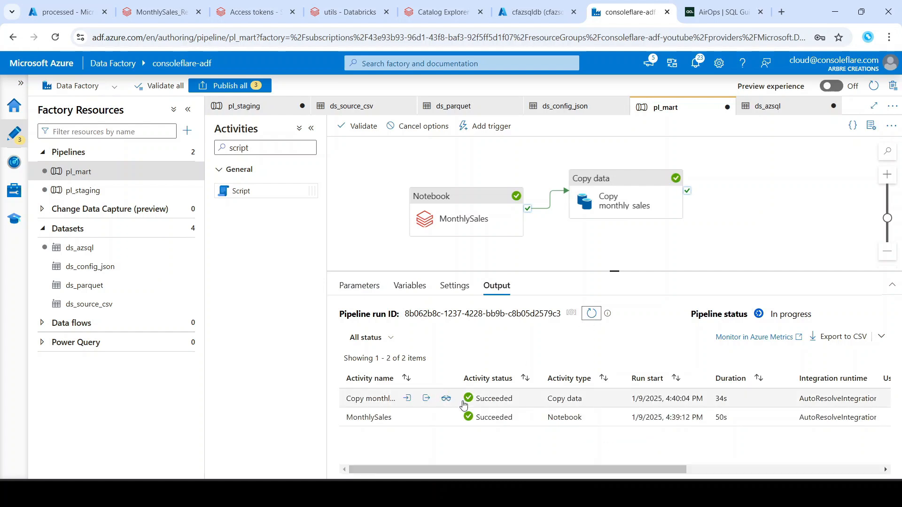
# - Switch to the cfazsqldb query editor, refresh the database objects and expand the columns of dbo.monthly_sales
pyautogui.click(66, 12)
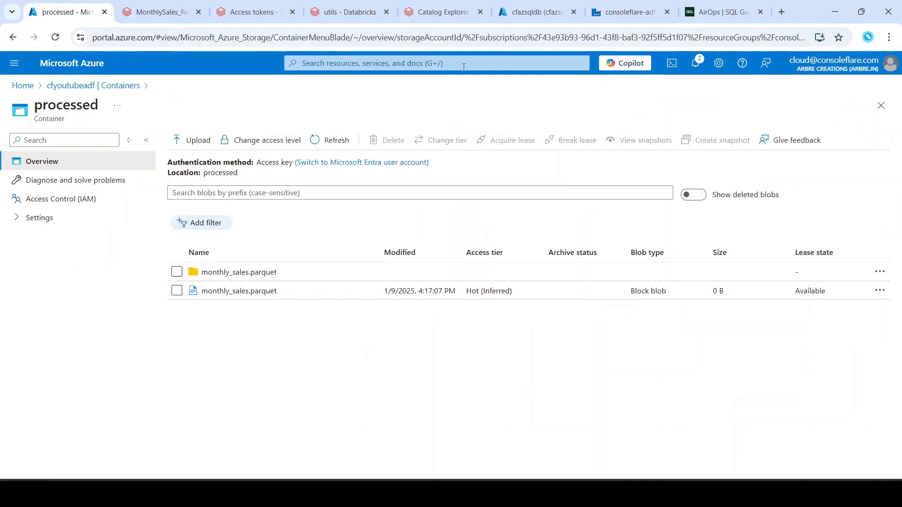
pyautogui.click(629, 12)
pyautogui.click(529, 12)
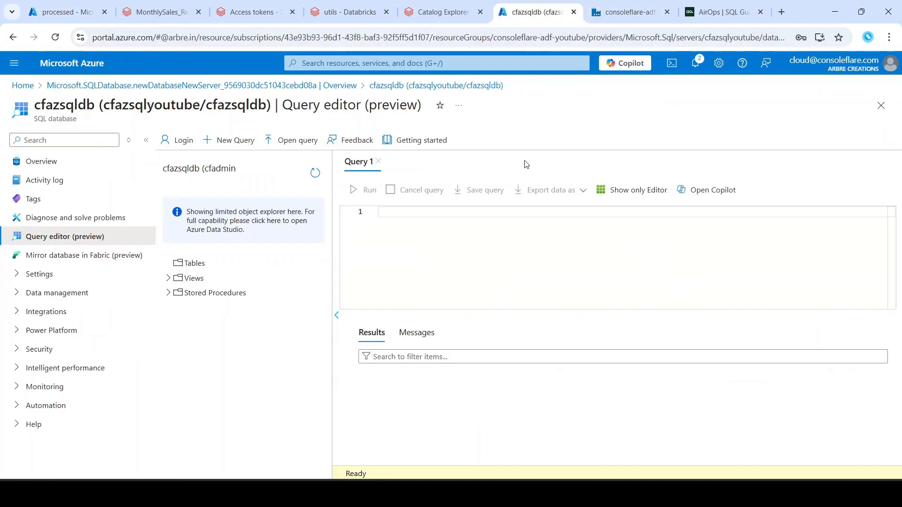
pyautogui.click(314, 173)
pyautogui.click(168, 263)
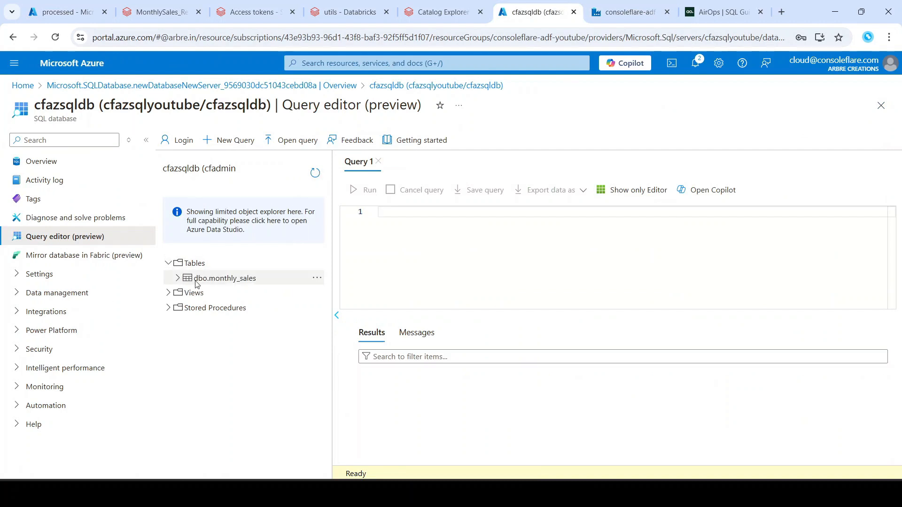
pyautogui.click(178, 279)
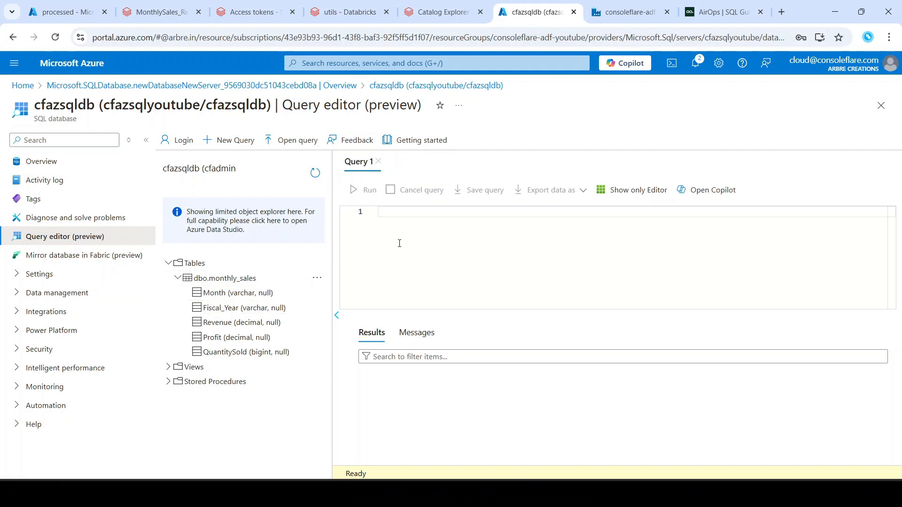
# - Write a SELECT * query on the dbo.monthly_sales table
pyautogui.write('SELECT * FROM dbo')
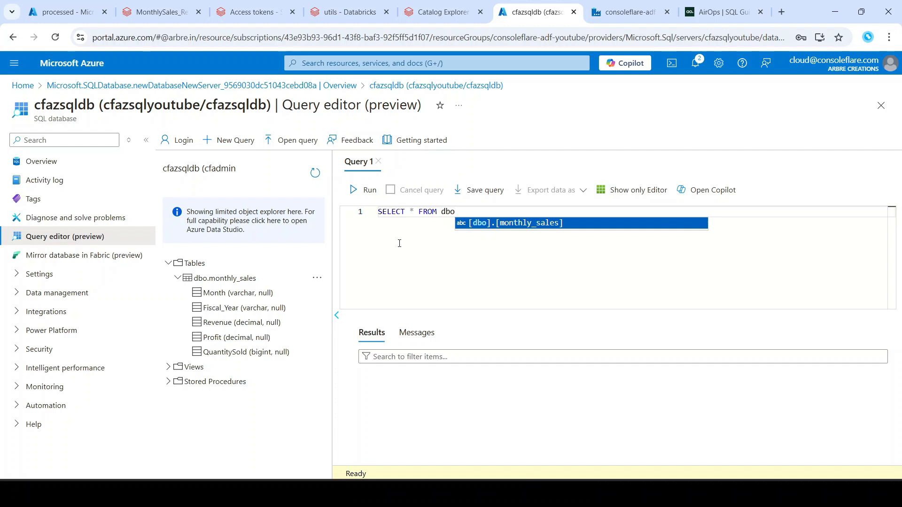
# - Run SELECT * FROM [dbo].[monthly_sales] on the cfazsqldb database and check the affected rows
pyautogui.press('Tab')
pyautogui.click(369, 191)
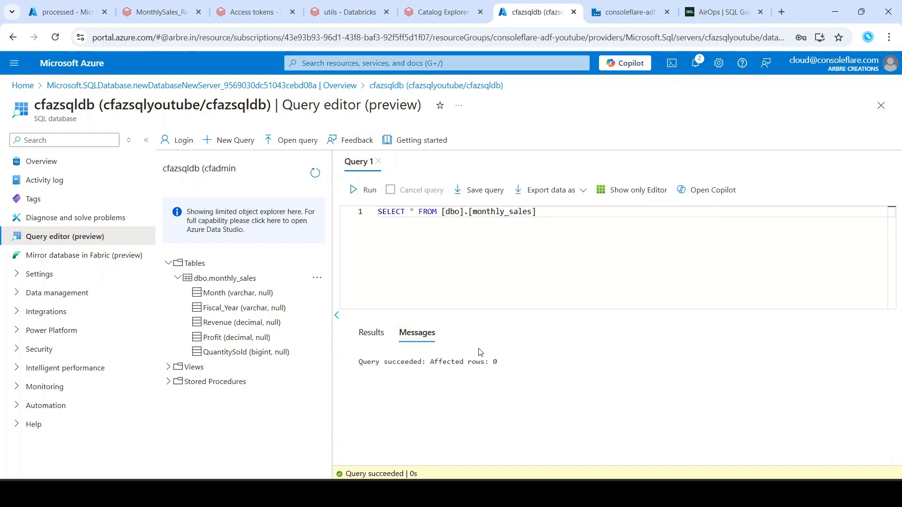
pyautogui.click(368, 201)
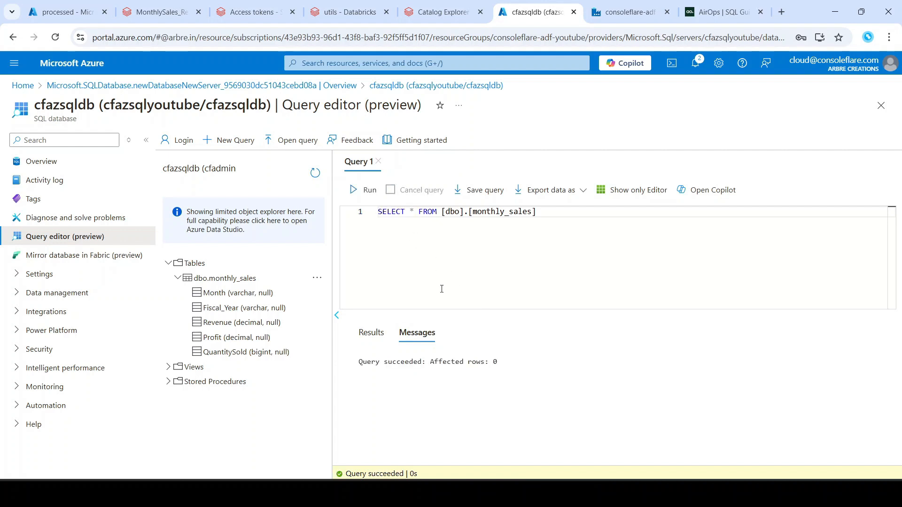
pyautogui.moveTo(455, 362); pyautogui.dragTo(505, 360)
pyautogui.click(449, 369)
pyautogui.moveTo(442, 363); pyautogui.dragTo(497, 365)
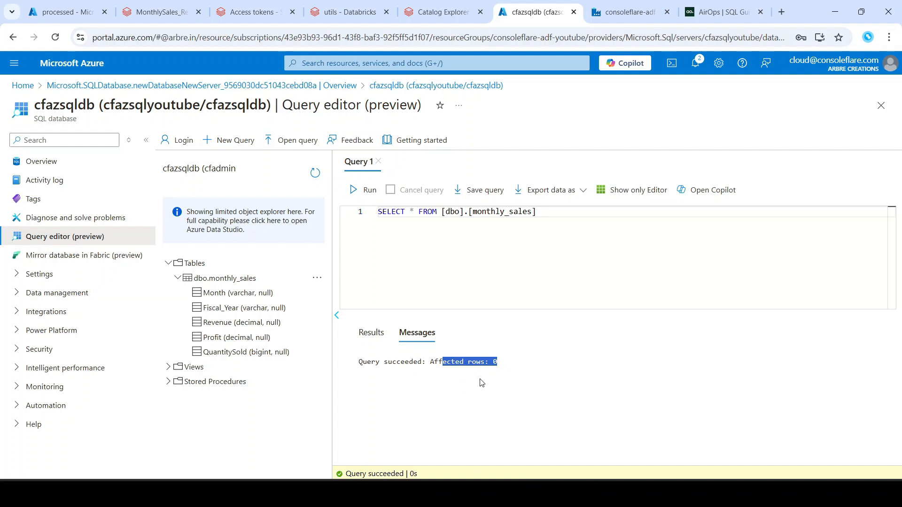
pyautogui.click(479, 381)
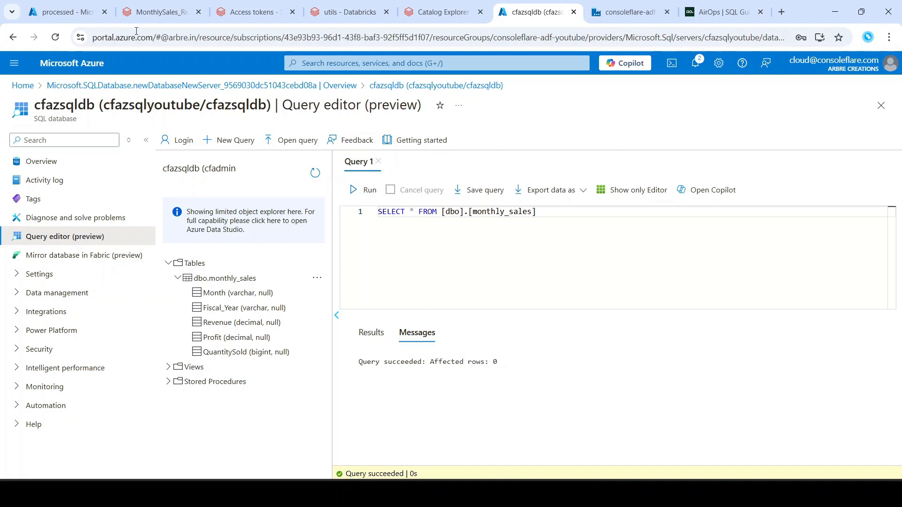
# - Switch to Azure Data Factory and preview the source data of the Copy monthly_sales activity in pl_mart
pyautogui.click(70, 13)
pyautogui.click(625, 11)
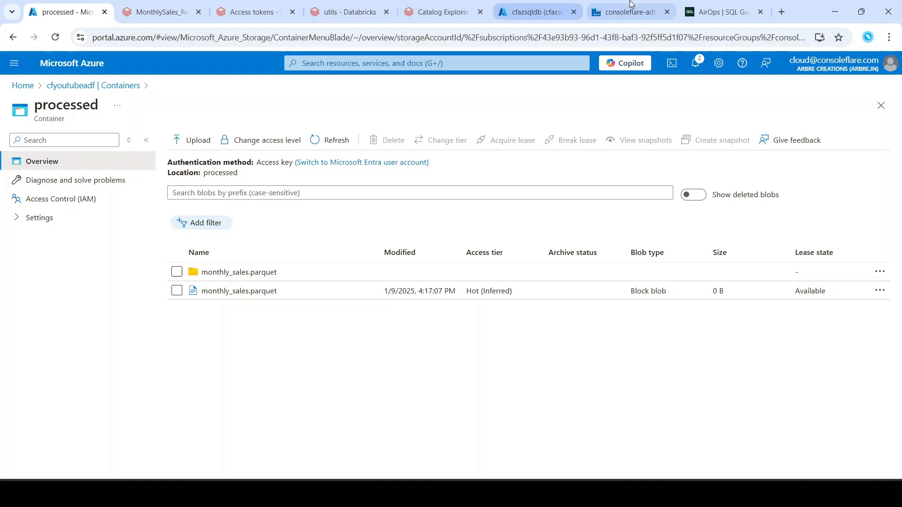
pyautogui.click(615, 204)
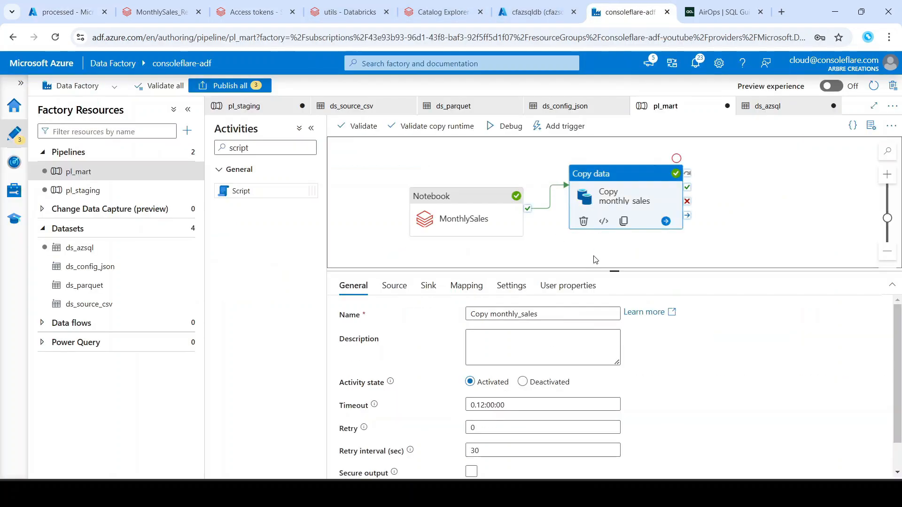
pyautogui.click(394, 286)
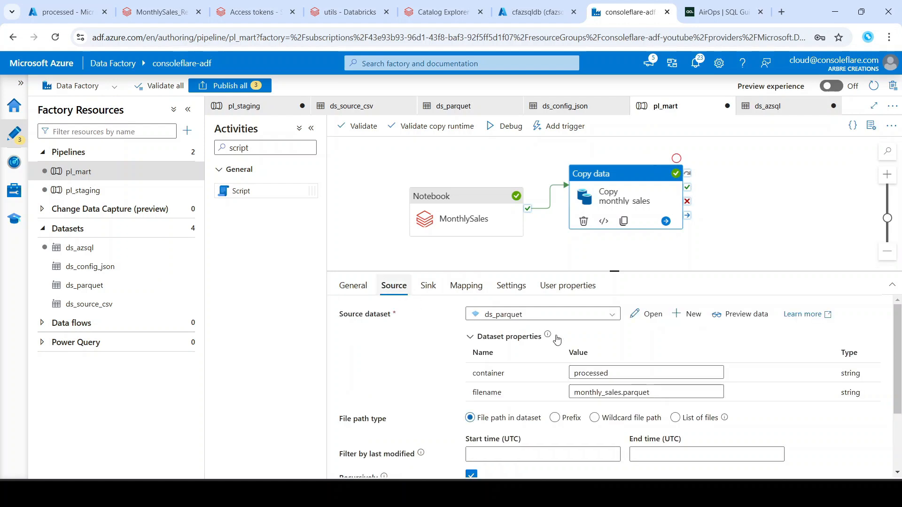
pyautogui.click(726, 322)
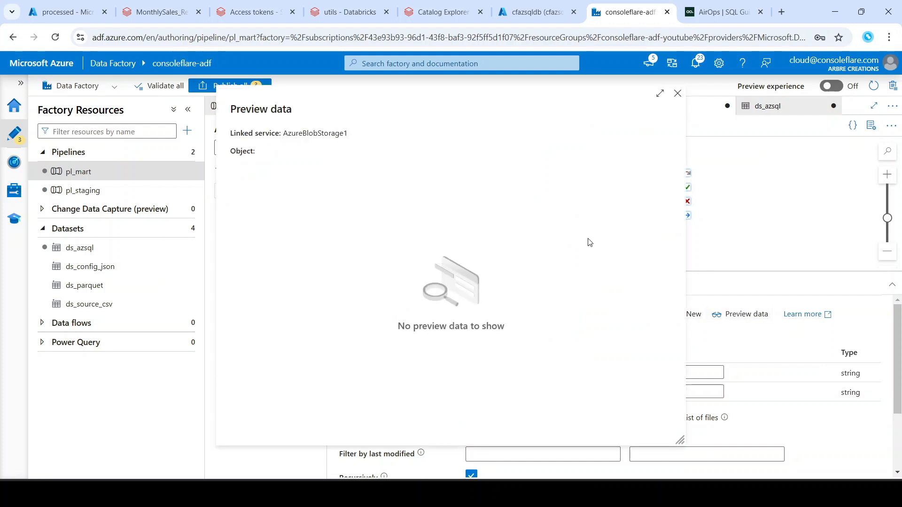
pyautogui.click(677, 93)
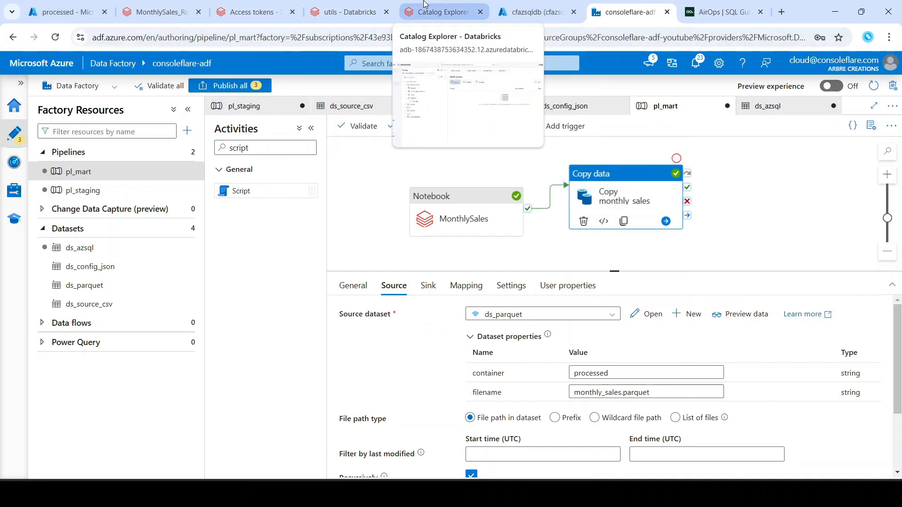
# - In the Databricks MonthlySales_Report notebook, delete the generate_create_table_command print cell and the %run ./../utils cell
pyautogui.click(155, 12)
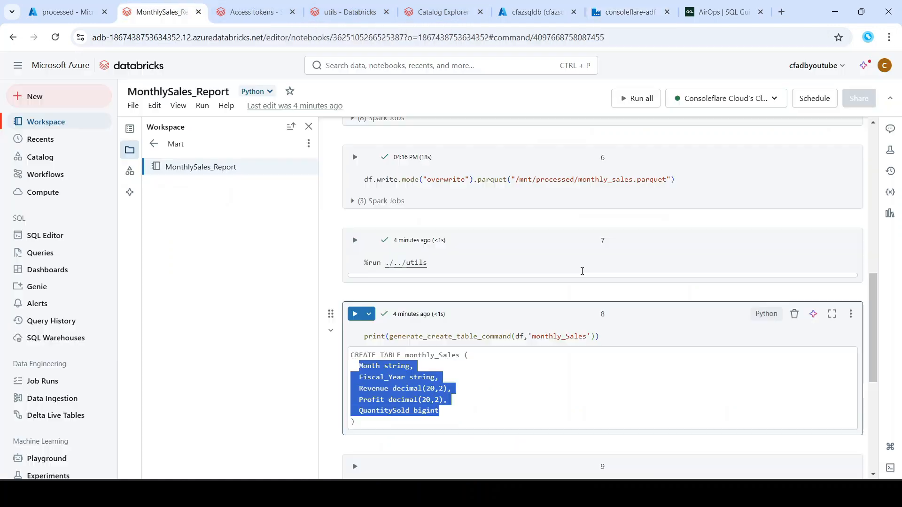
pyautogui.click(559, 339)
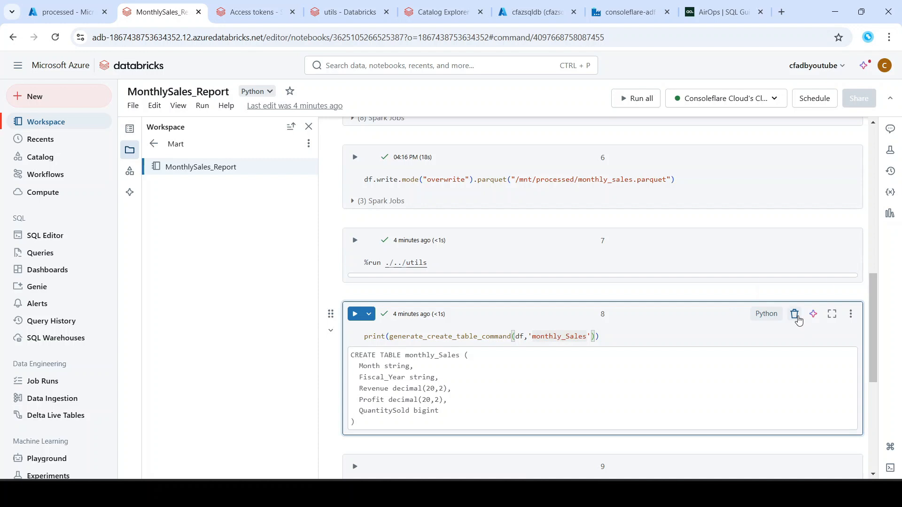
pyautogui.press('Escape')
pyautogui.press('d')
pyautogui.press('d')
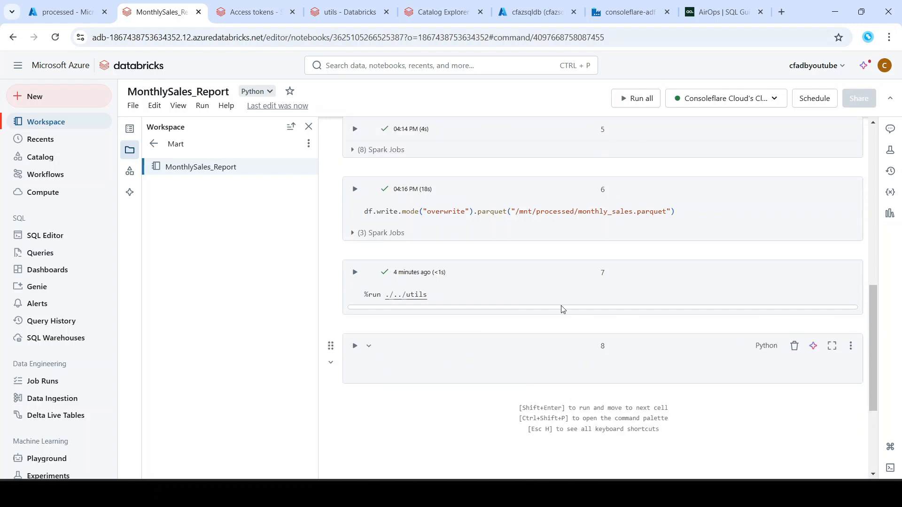
pyautogui.click(798, 280)
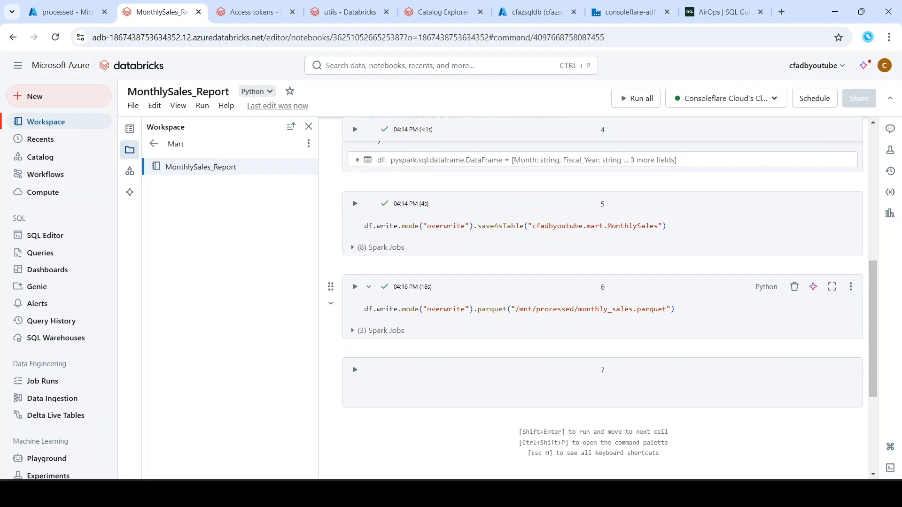
# - In the empty last cell, write and run a %sql query: SELECT * FROM parquet.`/mnt/processed/monthly_sales.parquet`
pyautogui.moveTo(515, 310); pyautogui.dragTo(665, 313)
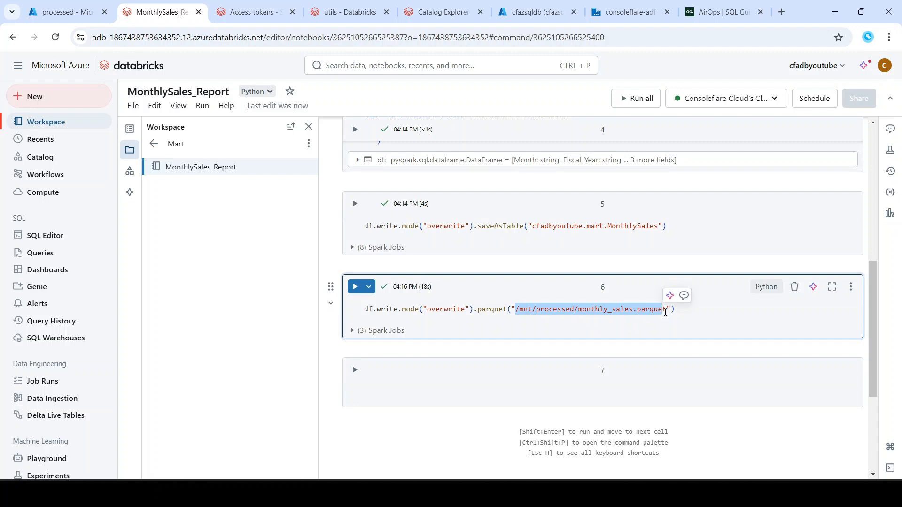
pyautogui.click(664, 313)
pyautogui.moveTo(578, 311); pyautogui.dragTo(669, 308)
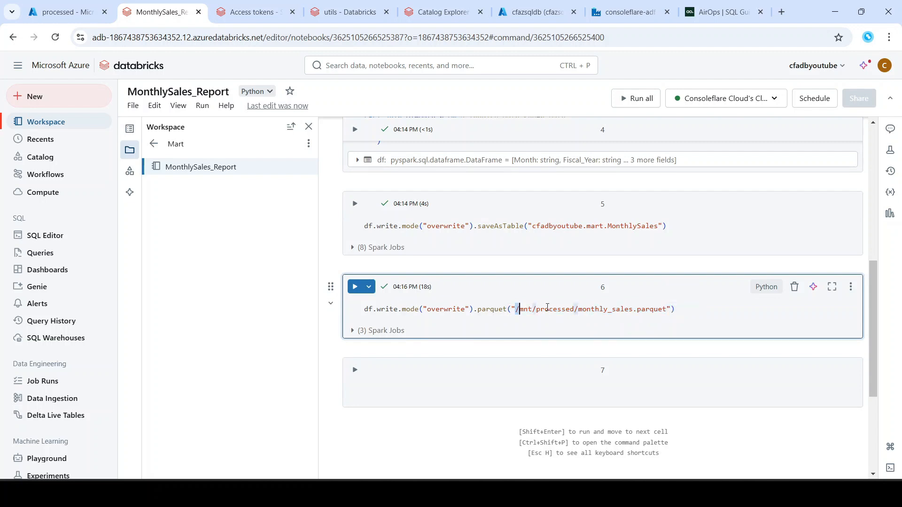
pyautogui.moveTo(516, 309); pyautogui.dragTo(667, 313)
pyautogui.hotkey('ctrl', 'c')
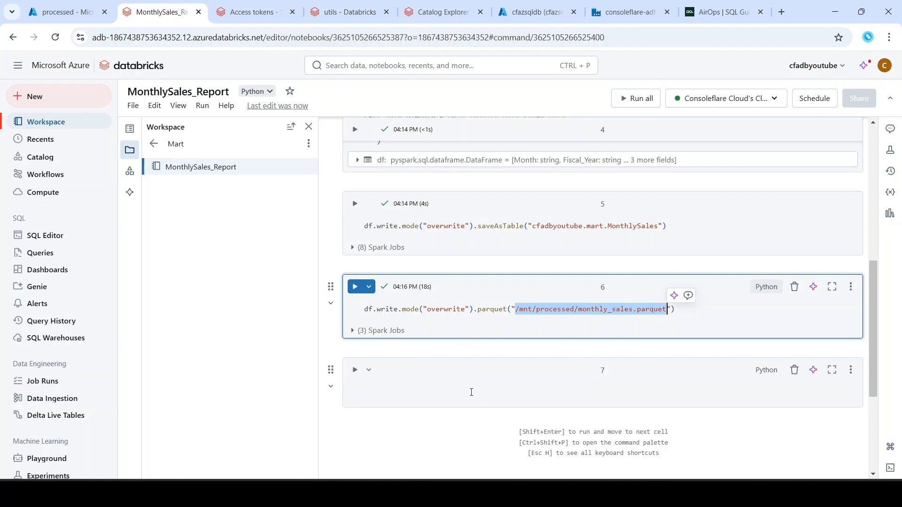
pyautogui.click(471, 394)
pyautogui.write('SEL')
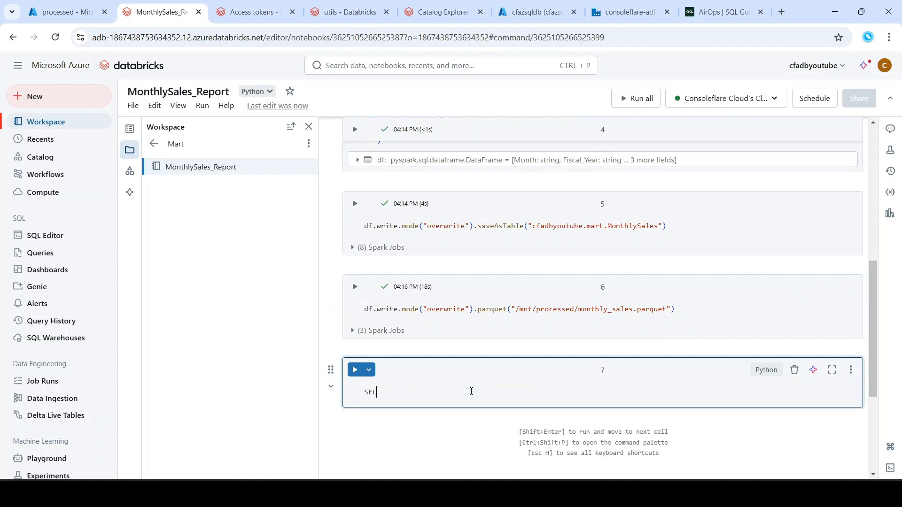
pyautogui.write('ECT * FROM')
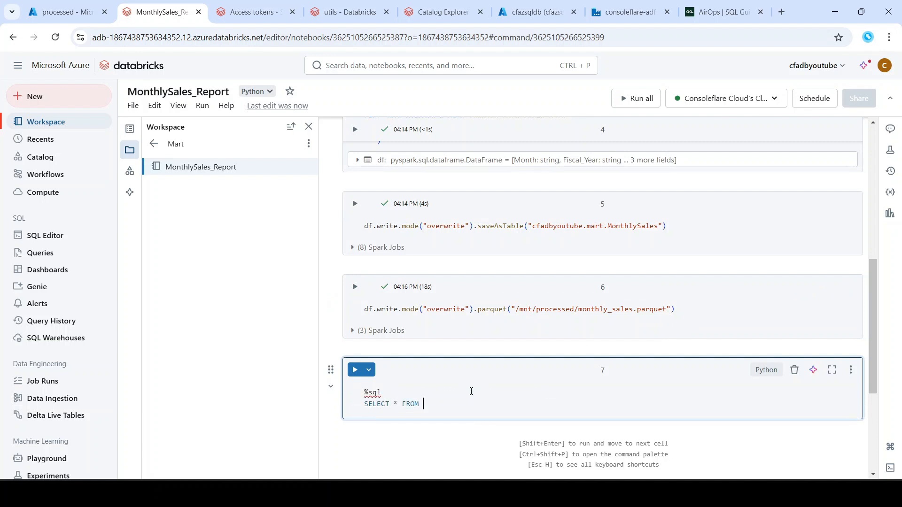
pyautogui.write(' parquet.`')
pyautogui.hotkey('ctrl', 'v')
pyautogui.hotkey('ctrl', 'Return')
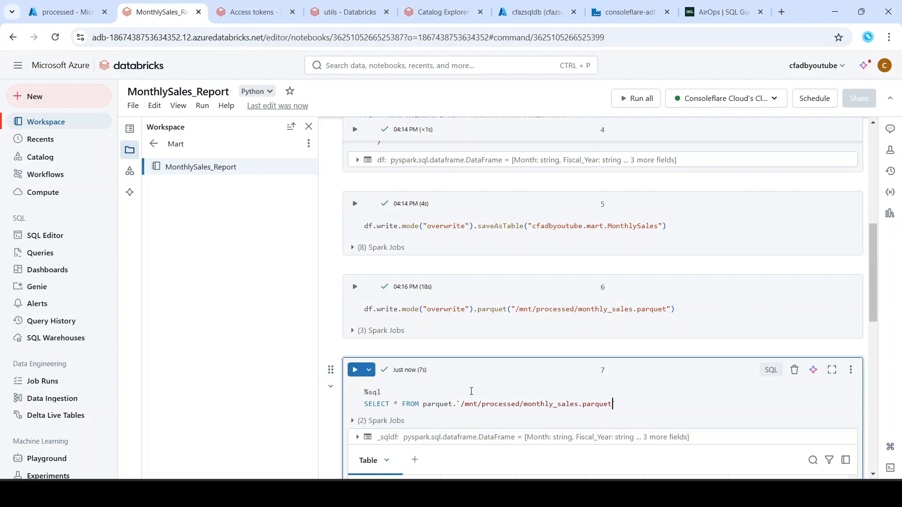
pyautogui.scroll(-5, 471, 391)
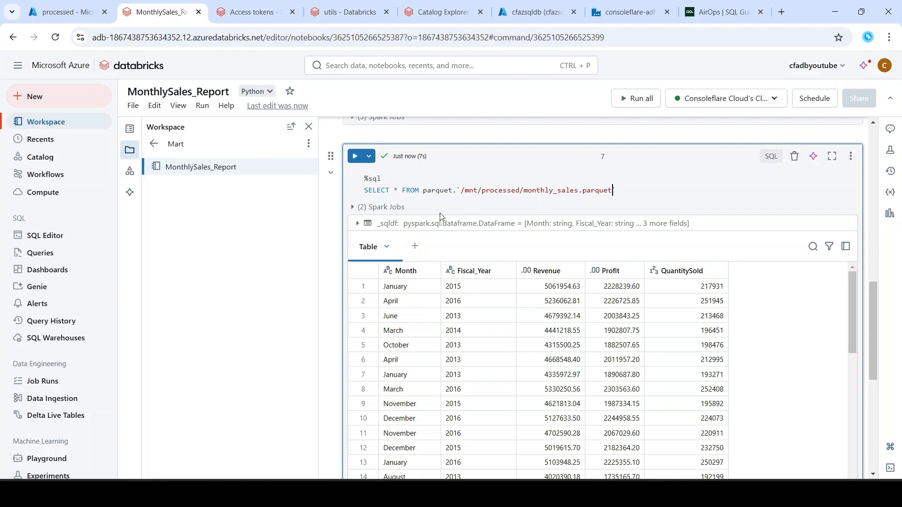
# - Compare the processed container's contents and the copy activity's source settings with the parquet file name in the notebook query
pyautogui.click(60, 8)
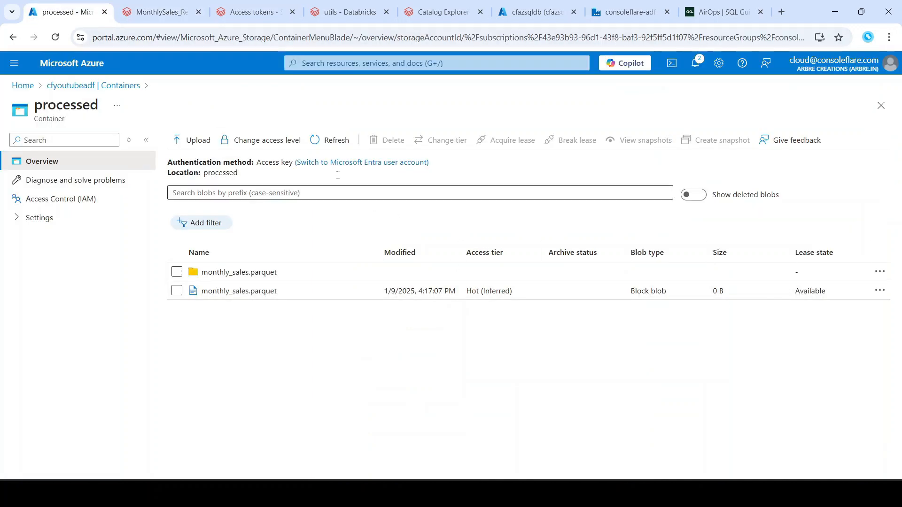
pyautogui.click(625, 12)
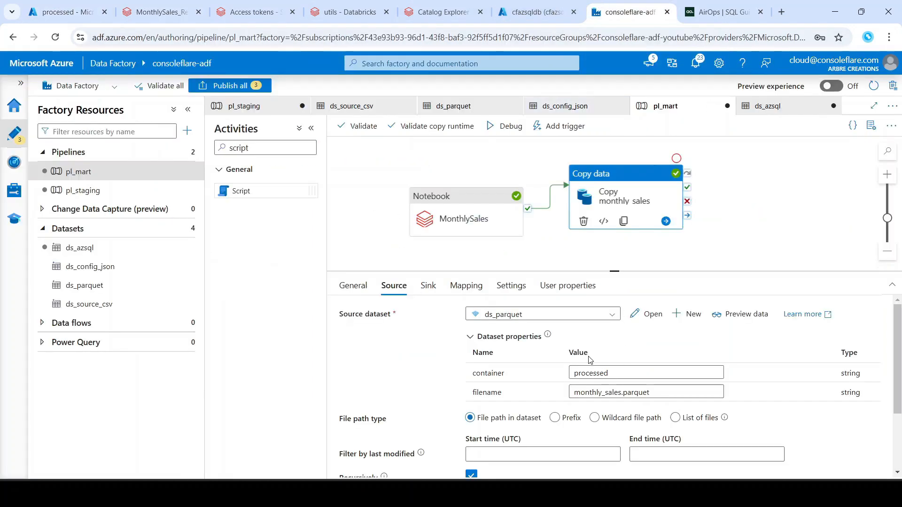
pyautogui.scroll(-1, 530, 337)
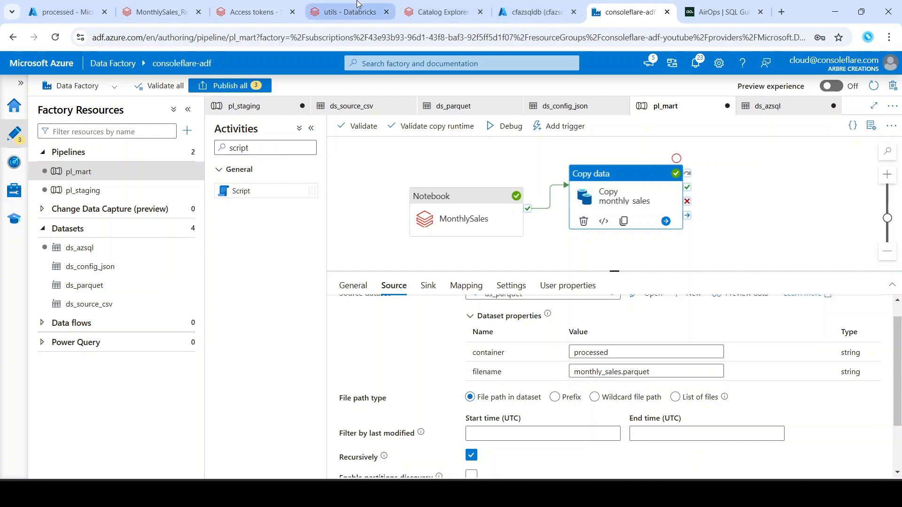
pyautogui.click(371, 10)
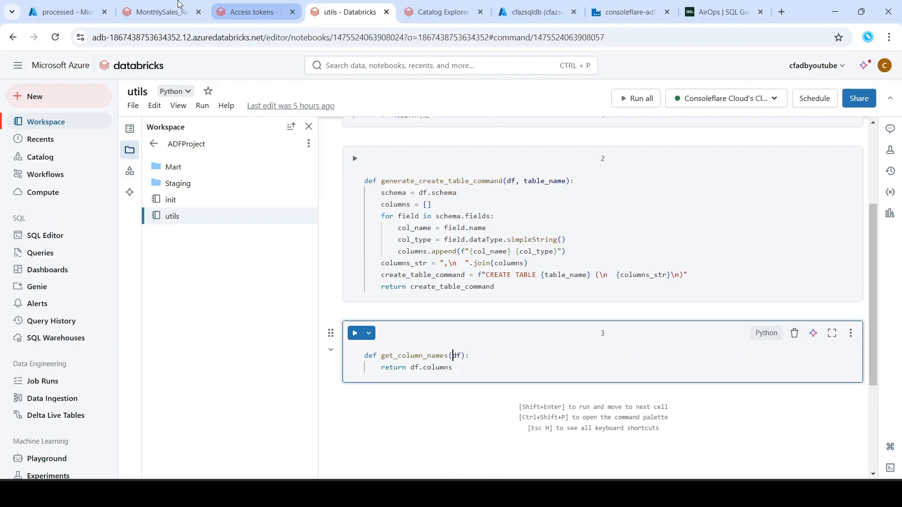
pyautogui.click(159, 11)
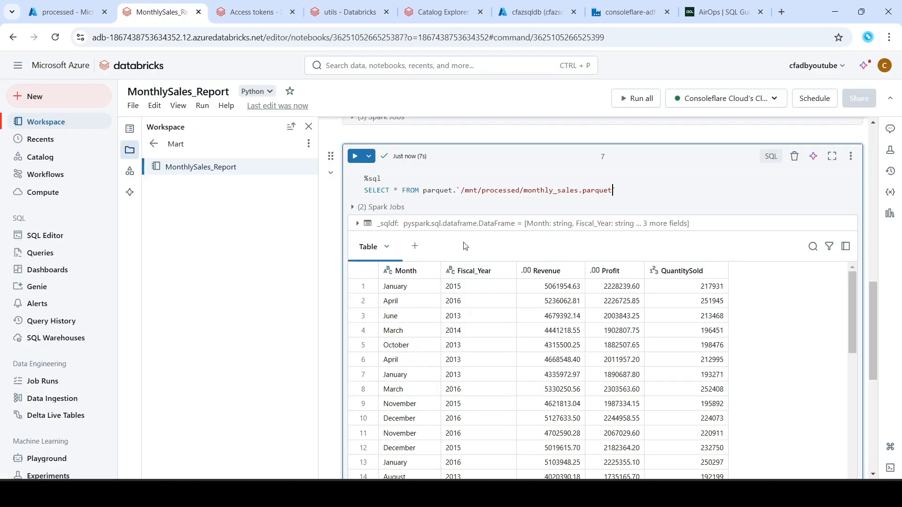
pyautogui.doubleClick(537, 190)
pyautogui.hotkey('ctrl', 'shift', 'Right')
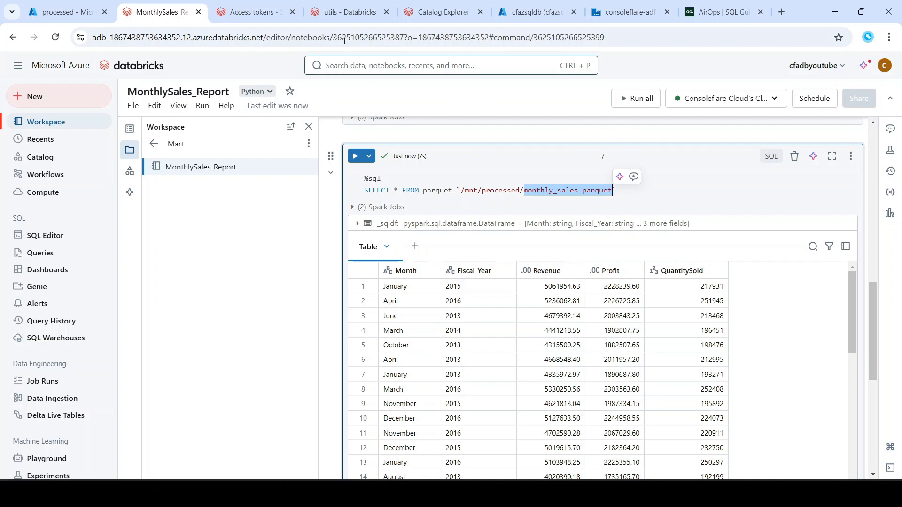
# - Return to Azure Data Factory and examine the source filename and file path type options of Copy monthly_sales
pyautogui.click(275, 3)
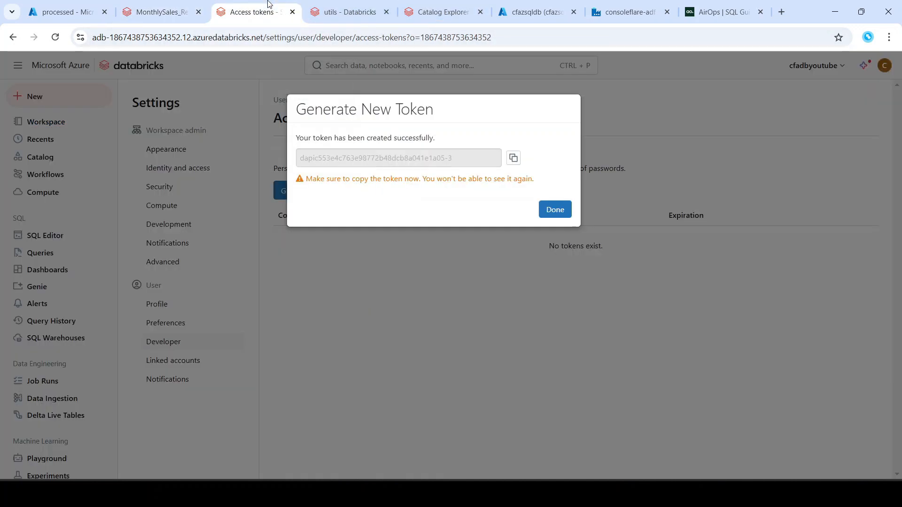
pyautogui.click(348, 12)
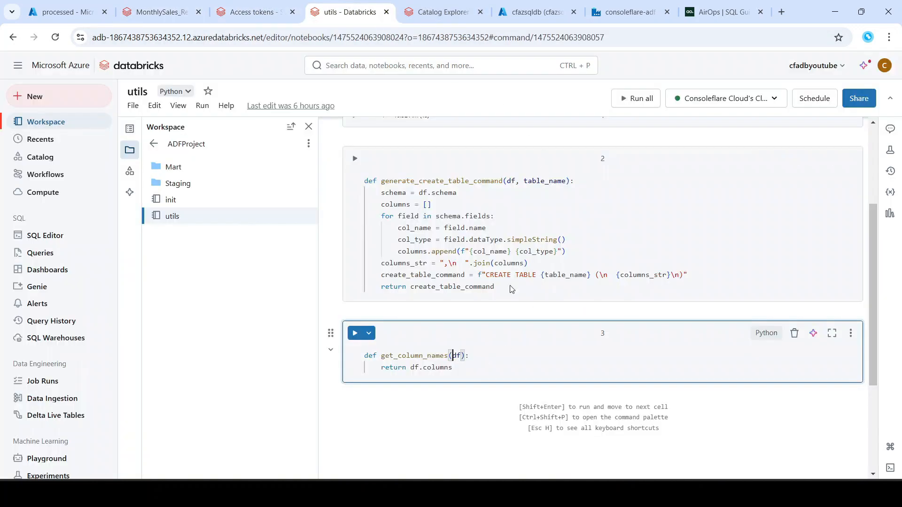
pyautogui.click(444, 12)
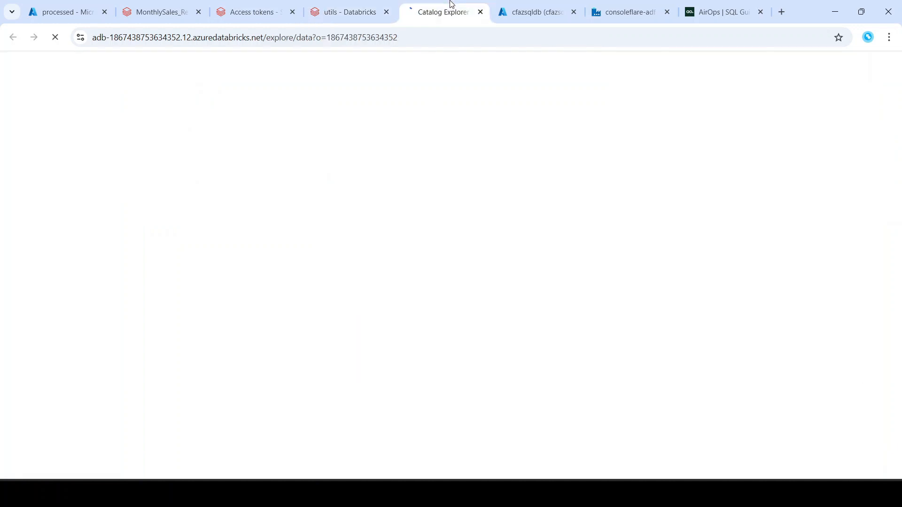
pyautogui.click(625, 4)
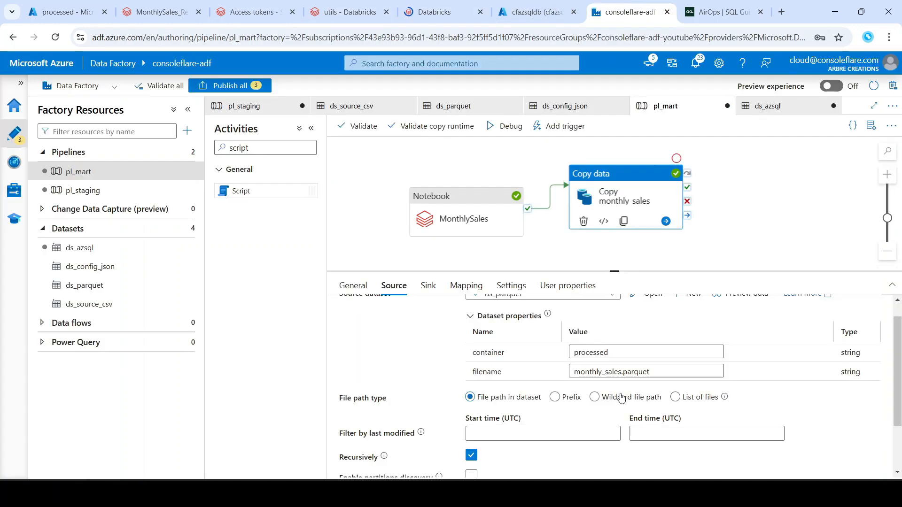
pyautogui.tripleClick(591, 372)
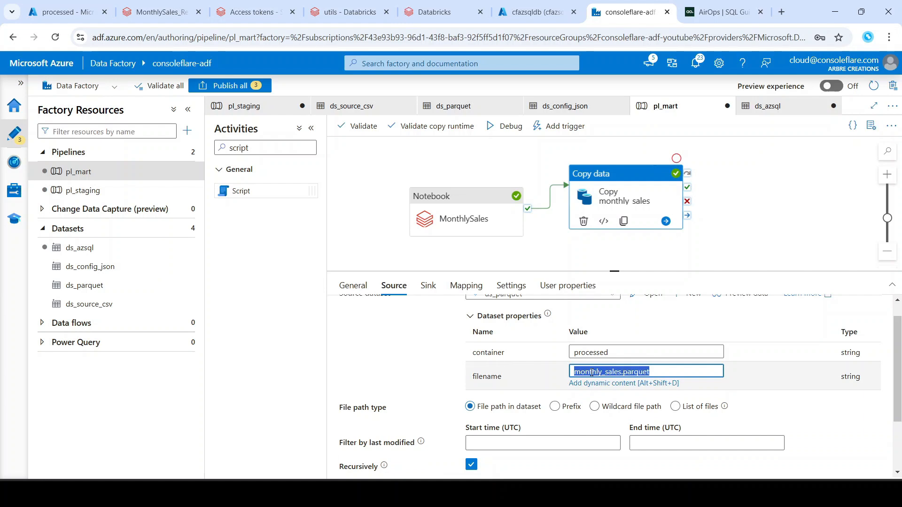
pyautogui.press('End')
pyautogui.tripleClick(591, 372)
pyautogui.press('End')
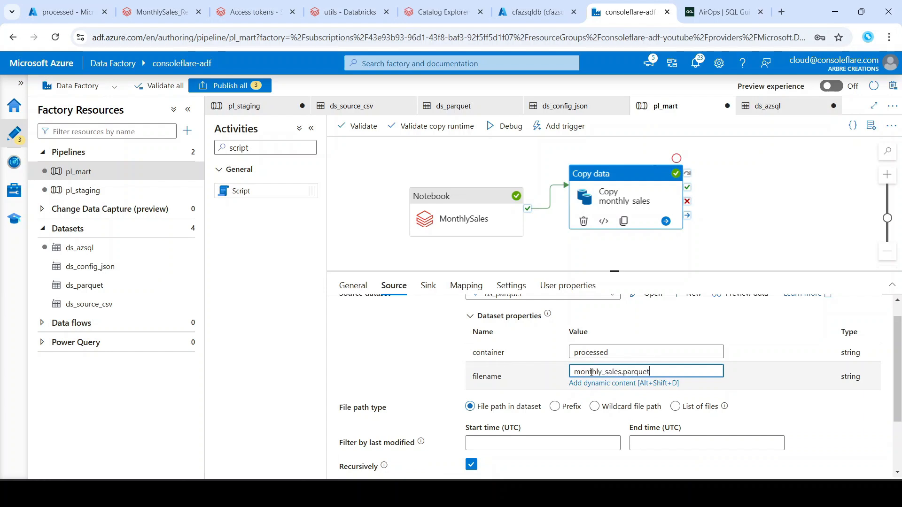
pyautogui.tripleClick(636, 376)
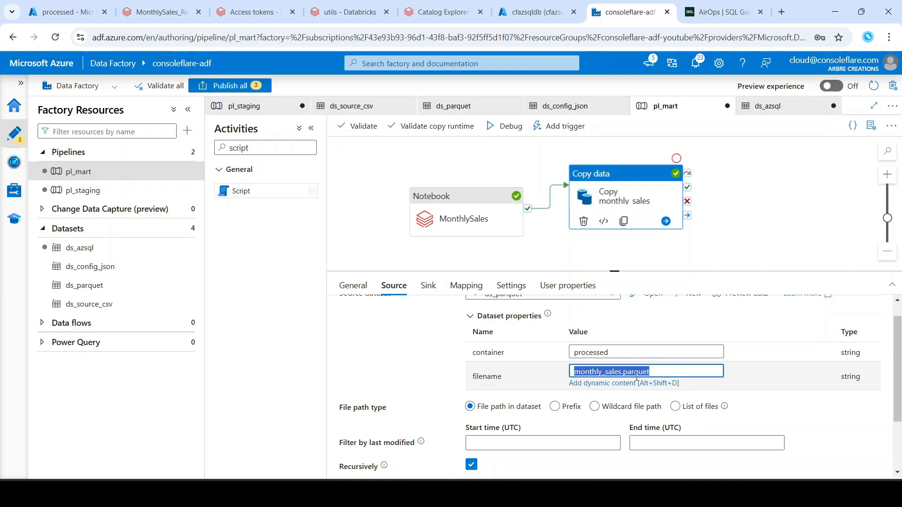
pyautogui.press('End')
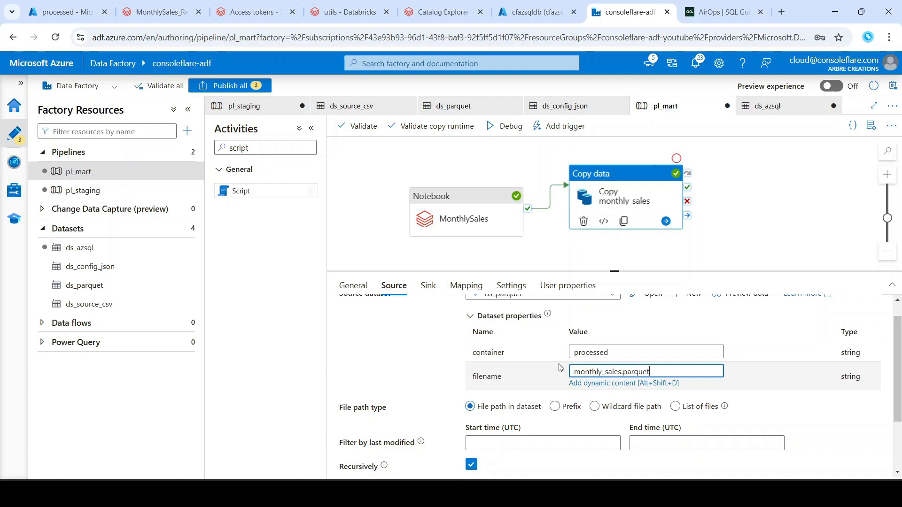
pyautogui.scroll(1, 596, 365)
pyautogui.scroll(-1, 596, 365)
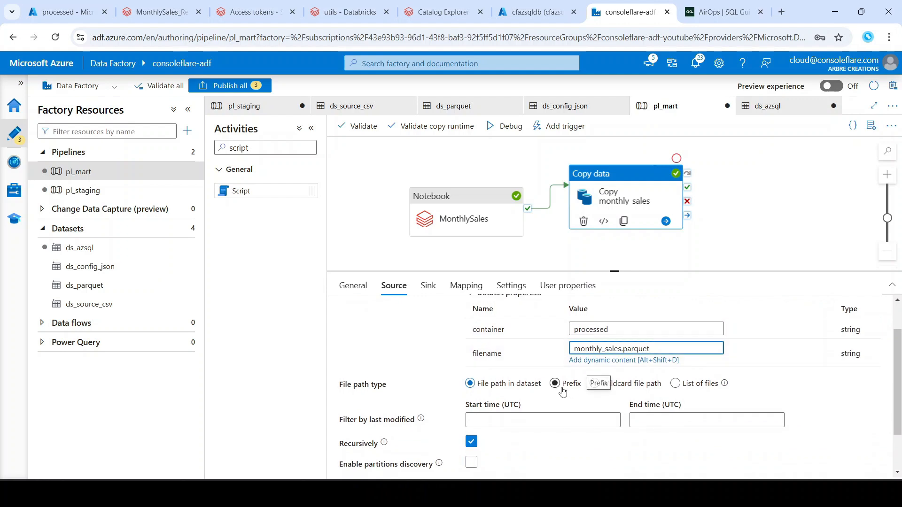
# - Check the remaining Copy monthly_sales source options and preview the source data for monthly_sales.parquet in the processed container
pyautogui.scroll(-1, 517, 400)
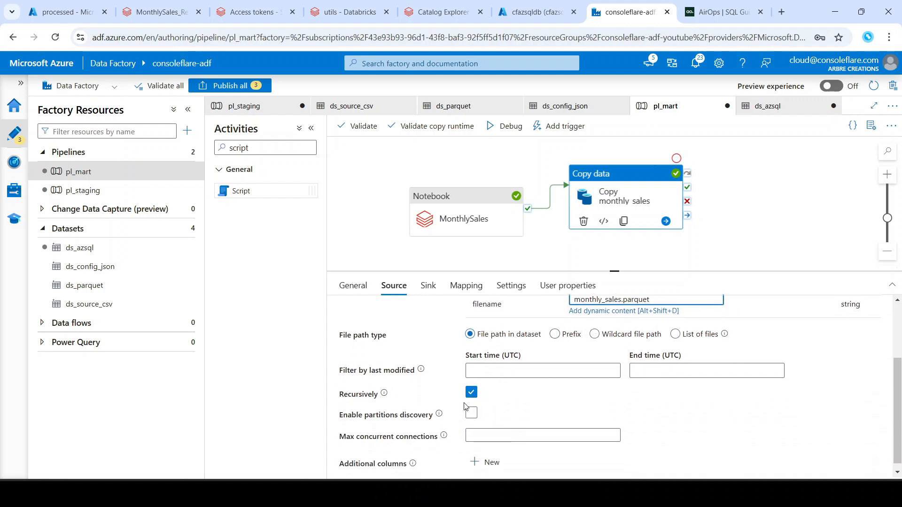
pyautogui.scroll(2, 572, 355)
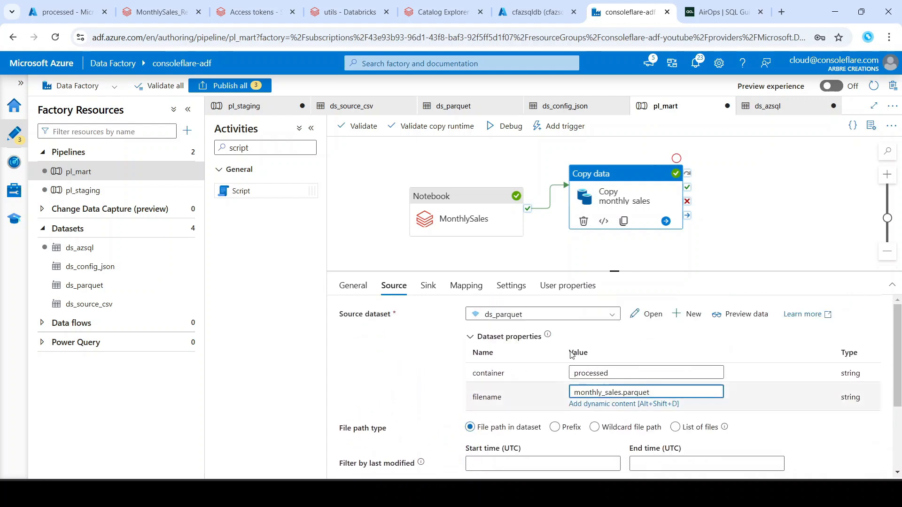
pyautogui.click(732, 314)
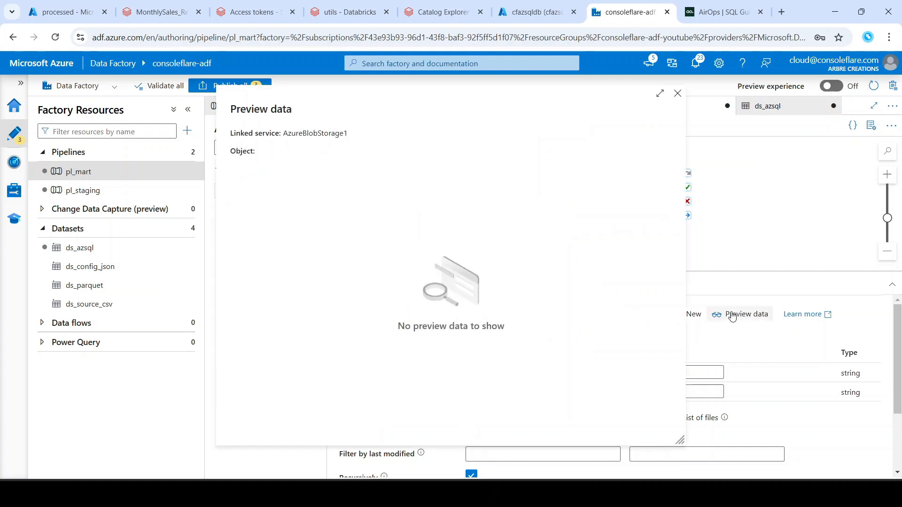
pyautogui.click(677, 94)
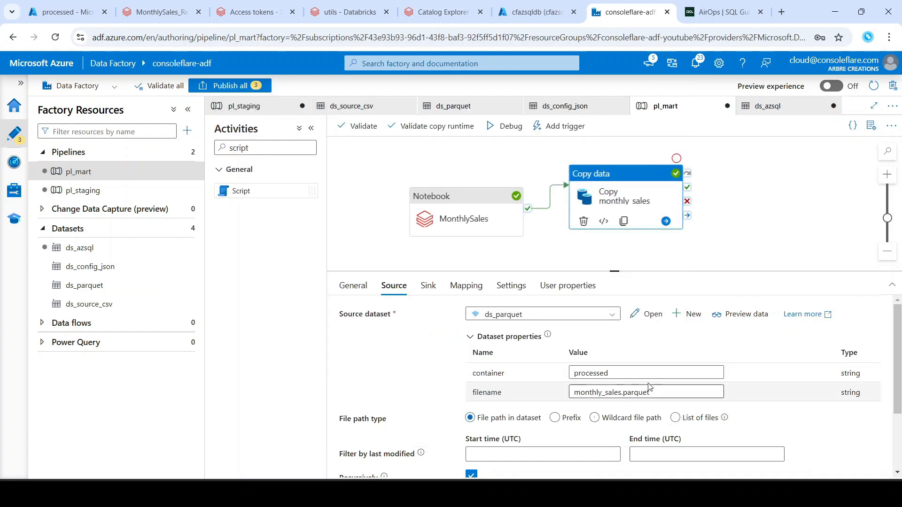
# - Set the copy source container to staging and the filename to wwi/DimDate.parquet, and preview that data
pyautogui.click(664, 392)
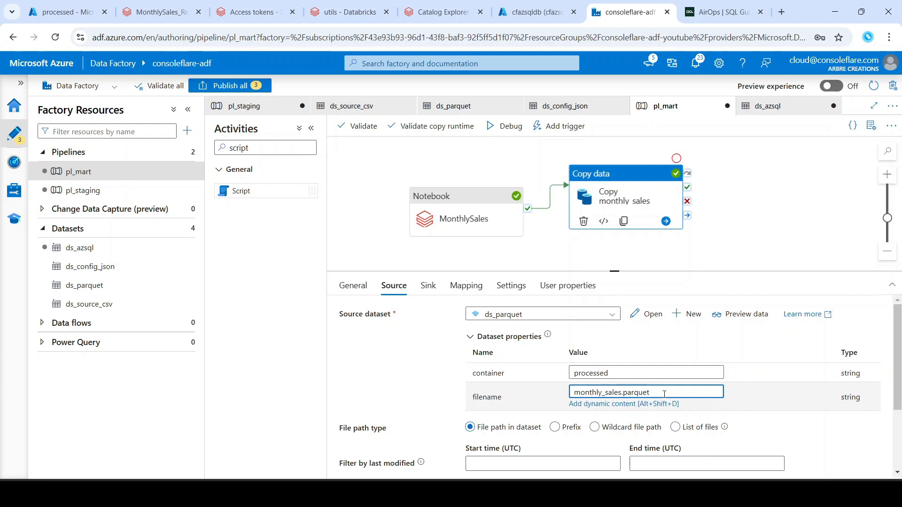
pyautogui.doubleClick(588, 372)
pyautogui.write('staging')
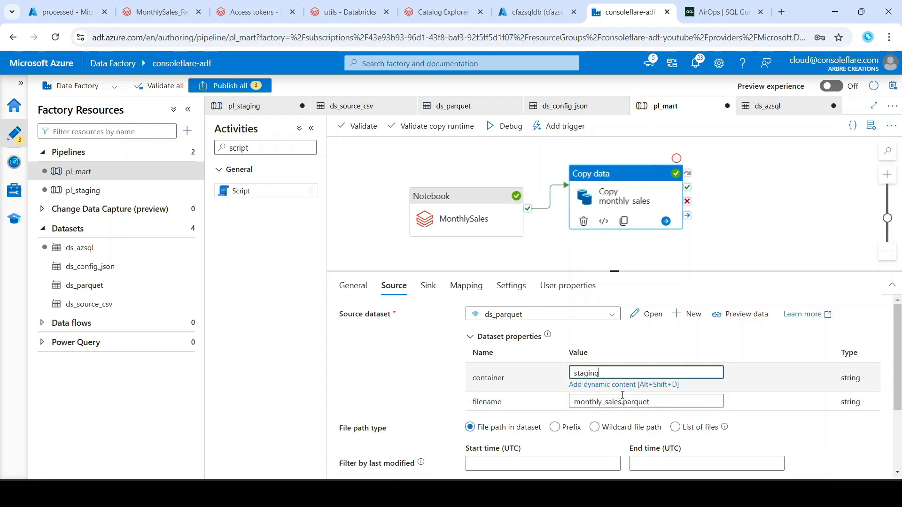
pyautogui.click(622, 399)
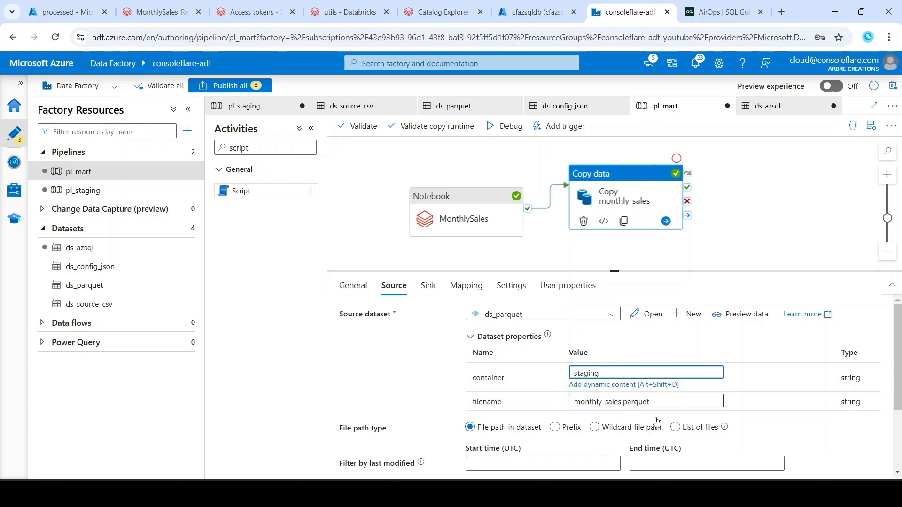
pyautogui.doubleClick(601, 392)
pyautogui.write('www')
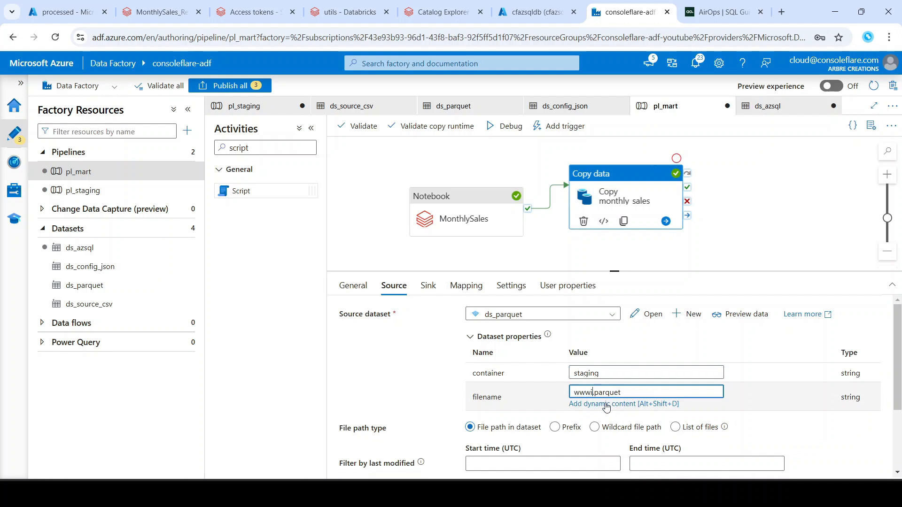
pyautogui.press('BackSpace')
pyautogui.write('i')
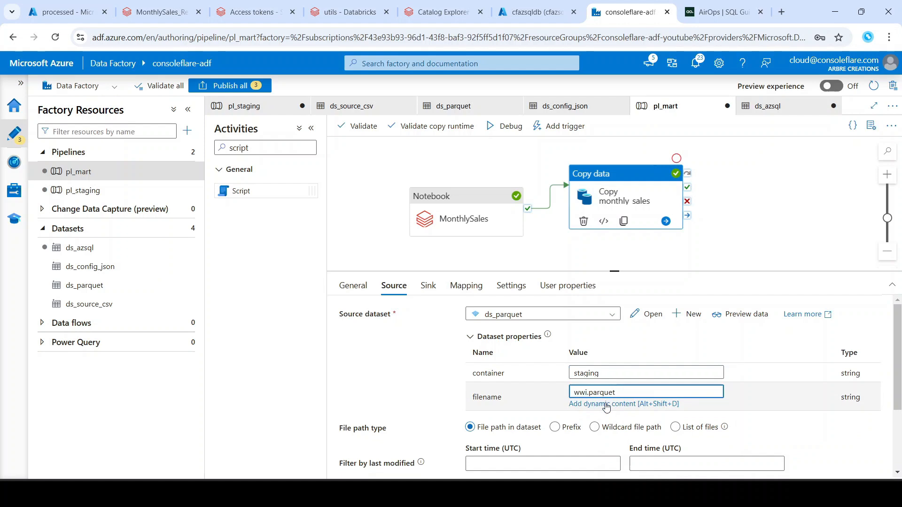
pyautogui.write('/DimDate')
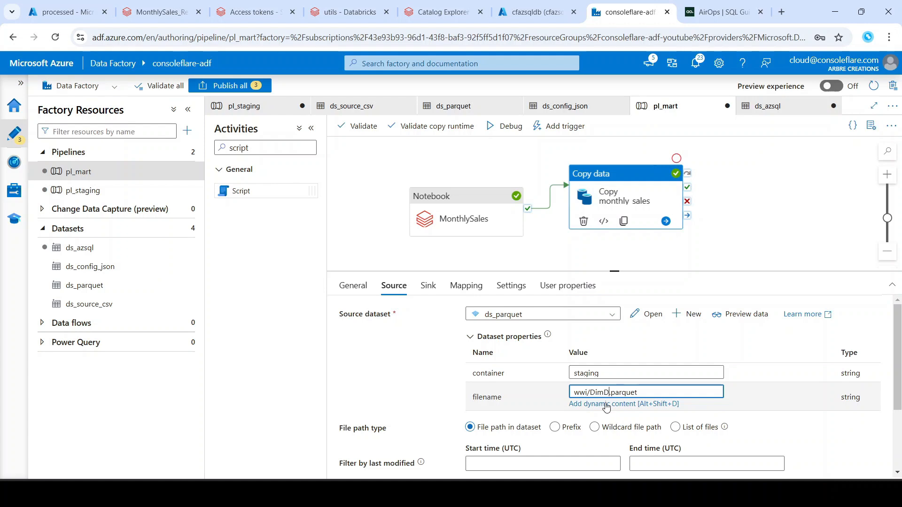
pyautogui.click(733, 314)
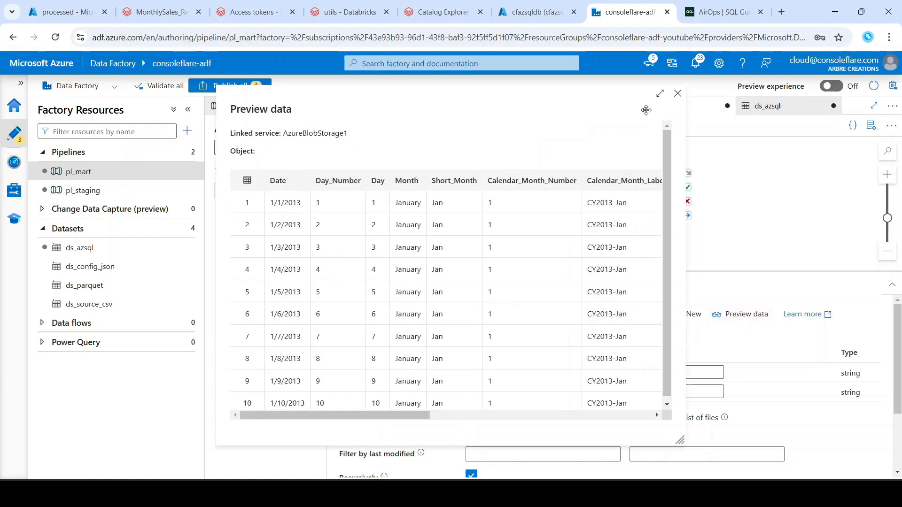
pyautogui.click(678, 93)
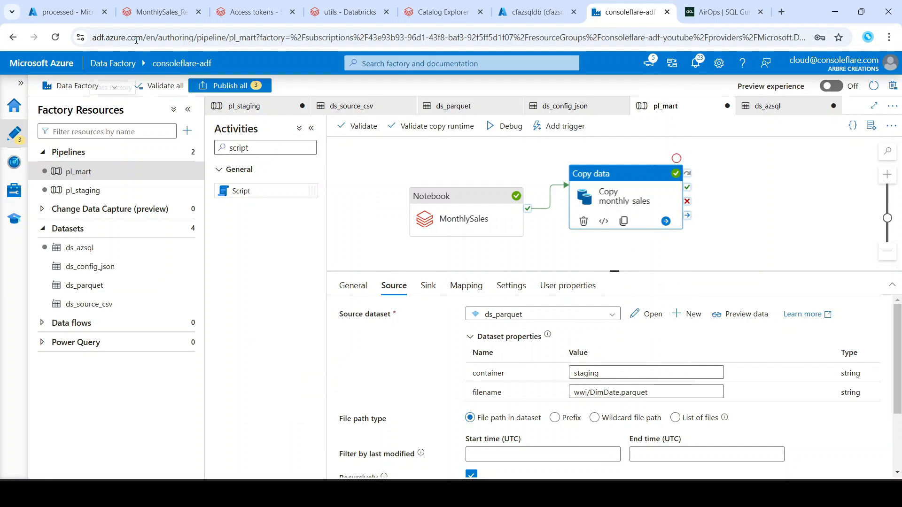
# - In the Azure storage processed container, examine the contents of the monthly_sales.parquet folder and the blob of the same name
pyautogui.click(68, 6)
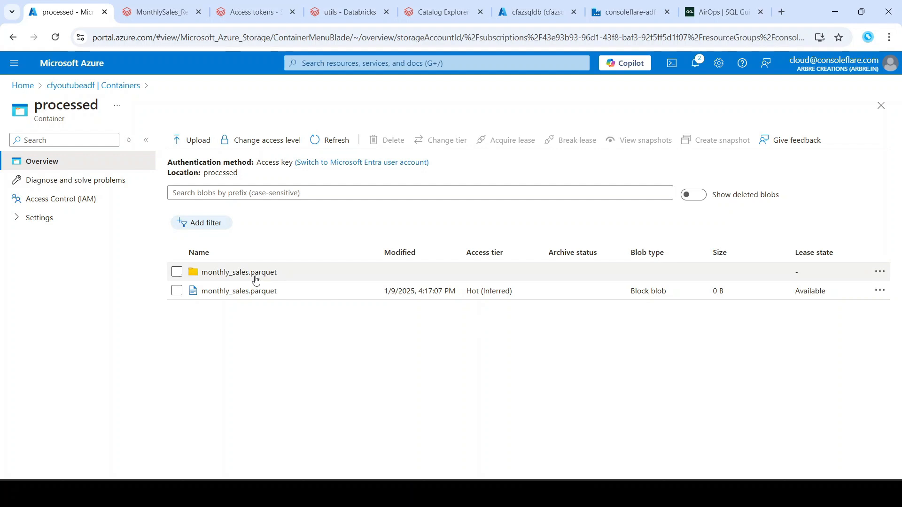
pyautogui.click(209, 275)
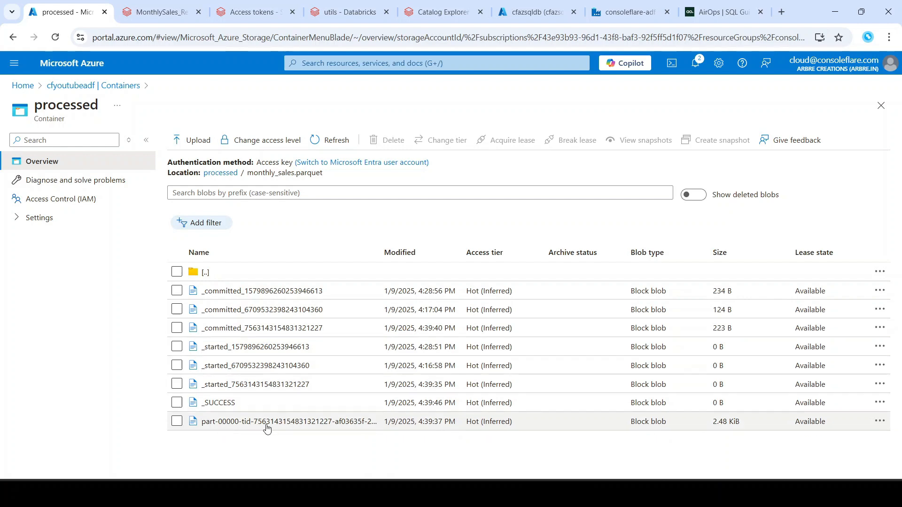
pyautogui.click(232, 178)
pyautogui.click(261, 291)
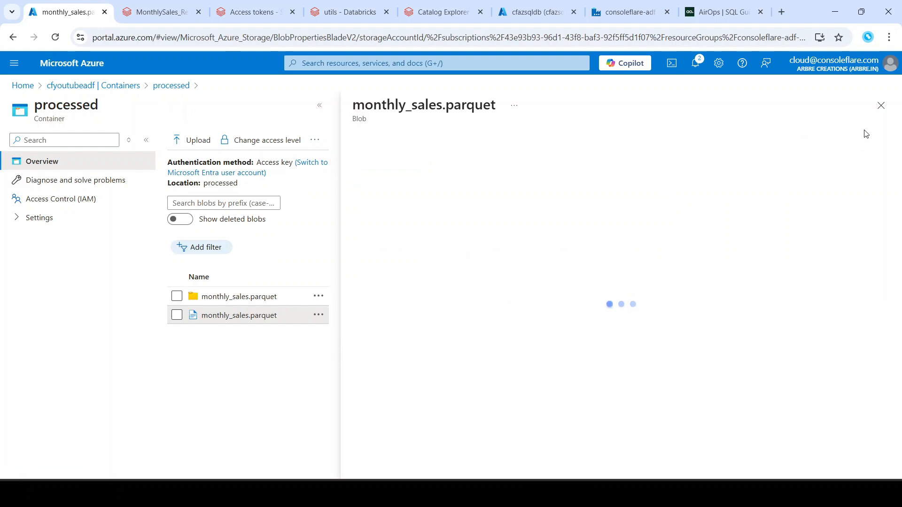
pyautogui.click(881, 105)
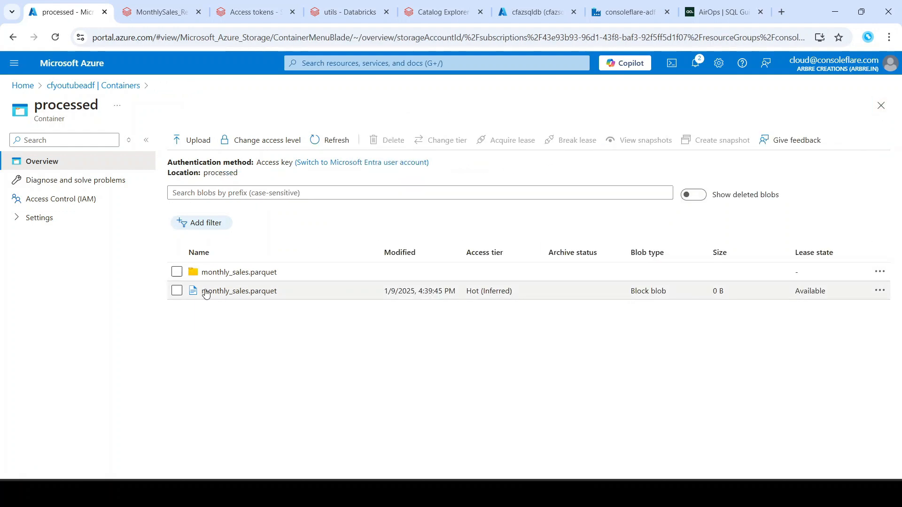
# - Delete the monthly_sales.parquet blob from the processed container, including its snapshots
pyautogui.click(177, 290)
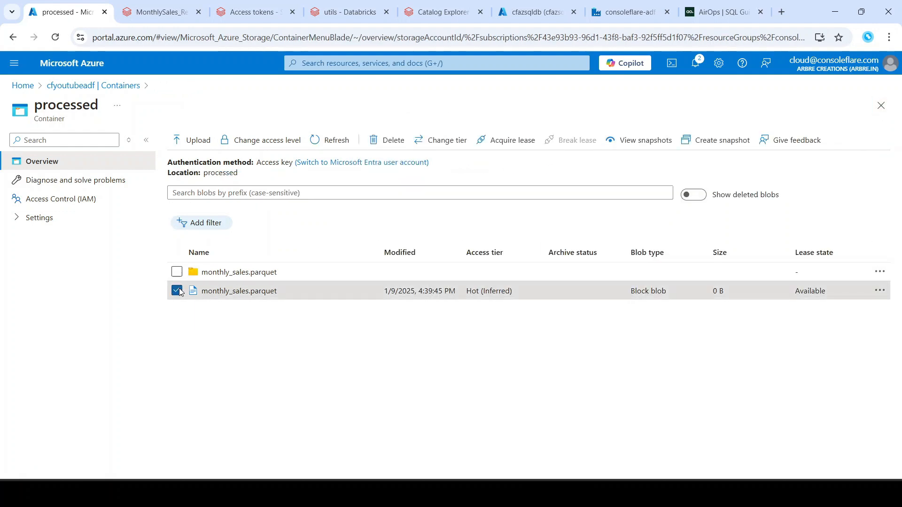
pyautogui.click(386, 140)
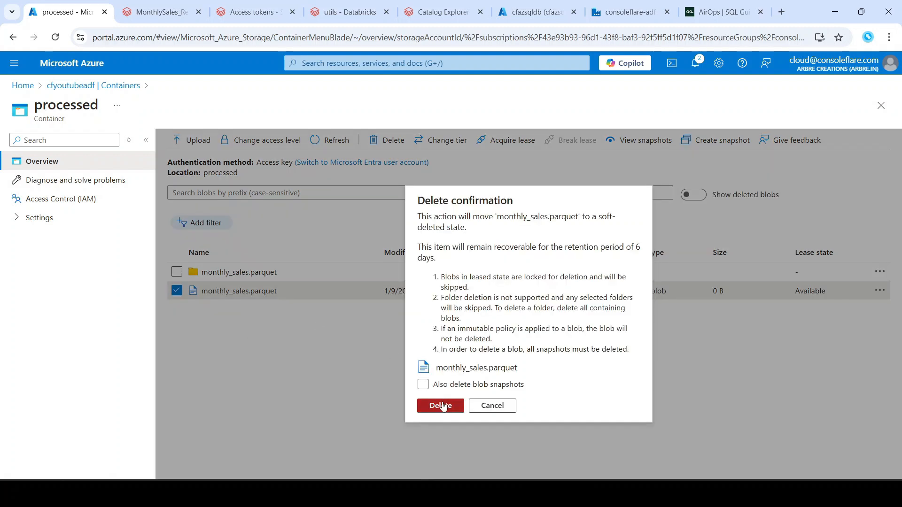
pyautogui.click(428, 389)
pyautogui.click(423, 385)
pyautogui.click(440, 405)
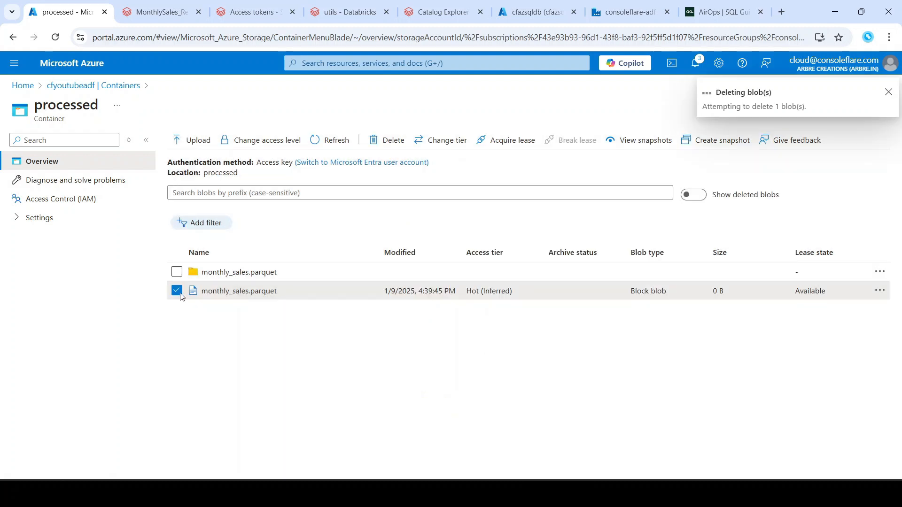
# - Delete all files inside the monthly_sales.parquet folder, including their blob snapshots
pyautogui.click(181, 273)
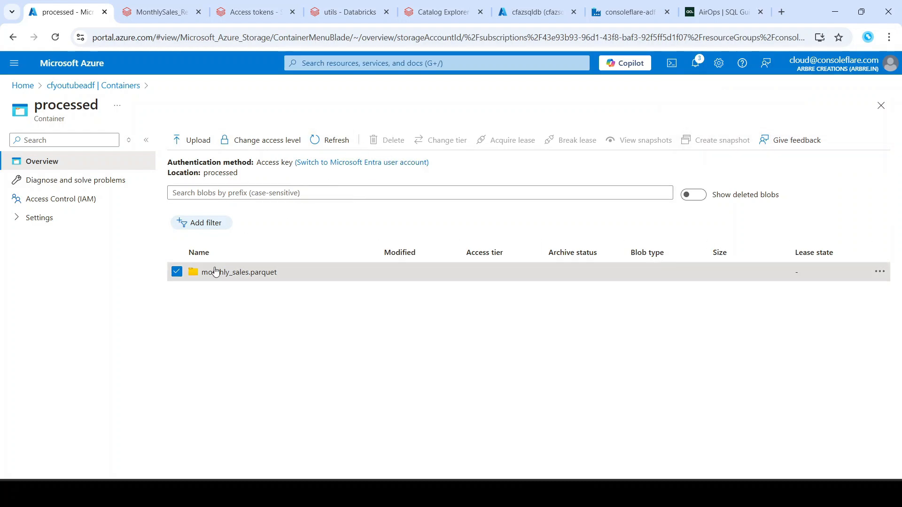
pyautogui.click(216, 272)
pyautogui.click(177, 291)
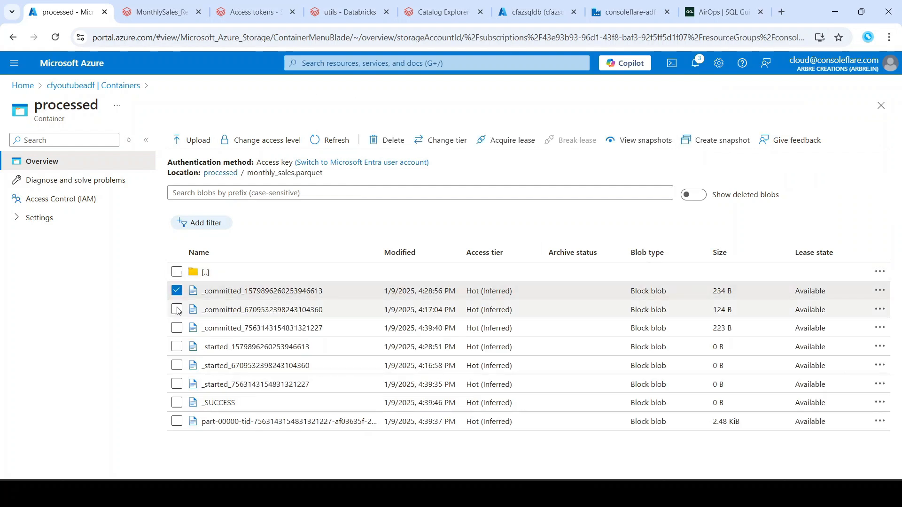
pyautogui.click(177, 310)
pyautogui.click(177, 328)
pyautogui.click(176, 347)
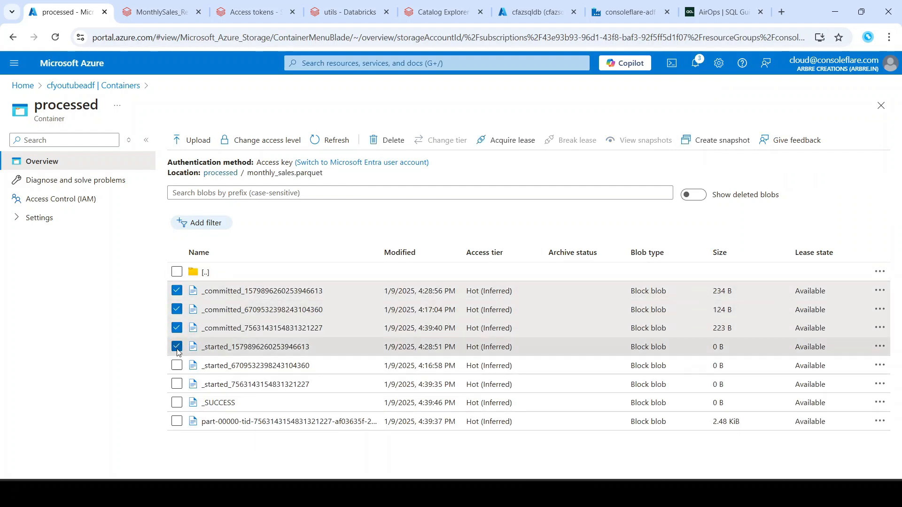
pyautogui.click(176, 365)
pyautogui.click(177, 384)
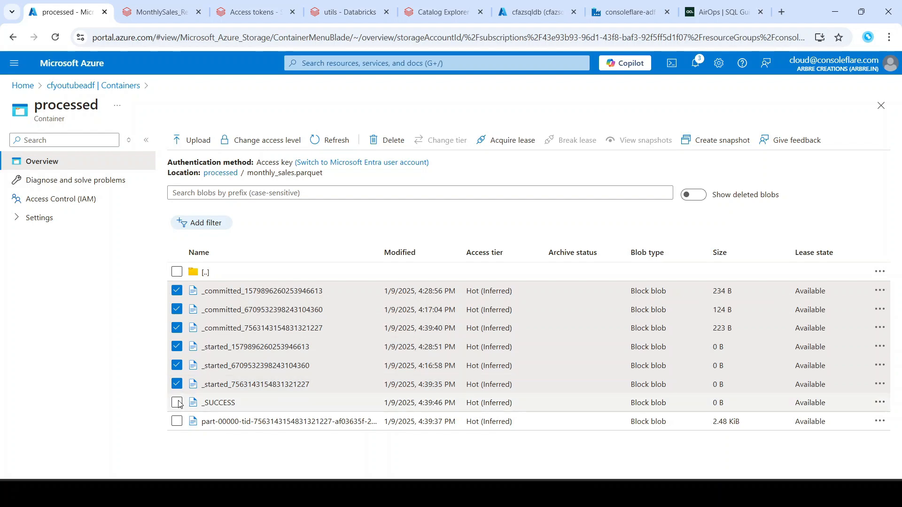
pyautogui.click(177, 402)
pyautogui.click(177, 421)
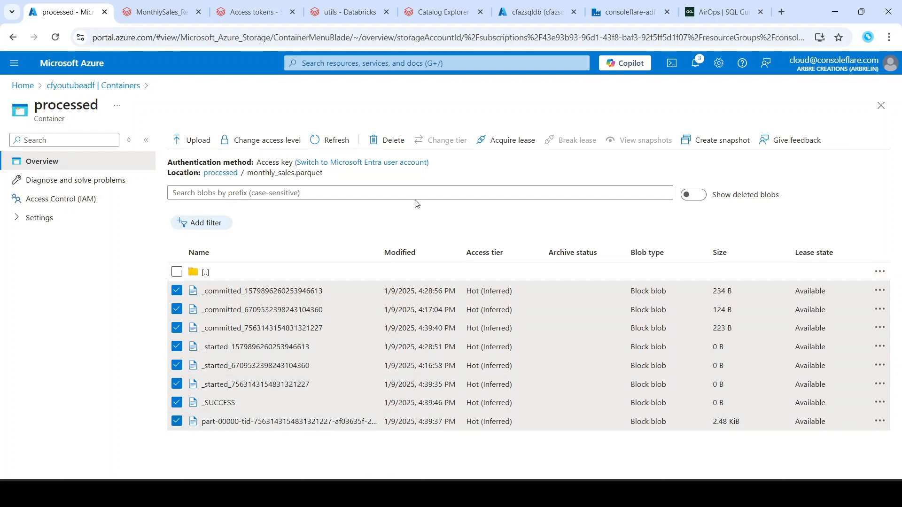
pyautogui.click(388, 140)
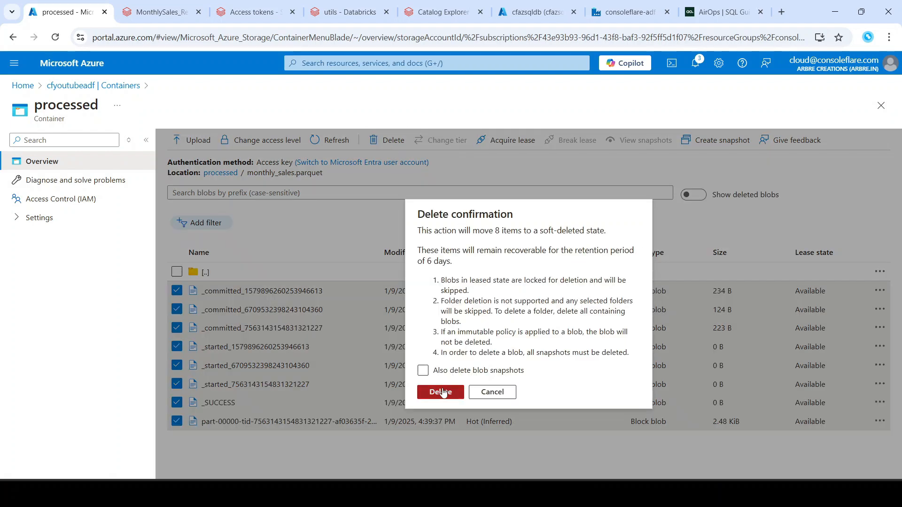
pyautogui.click(423, 372)
pyautogui.click(437, 392)
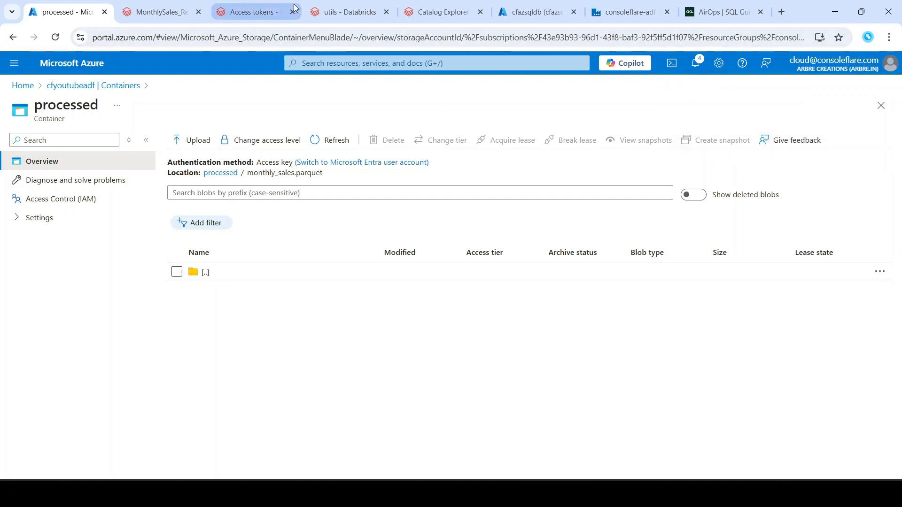
# - Switch to Azure Data Factory and start a debug run of the pl_mart pipeline
pyautogui.click(613, 4)
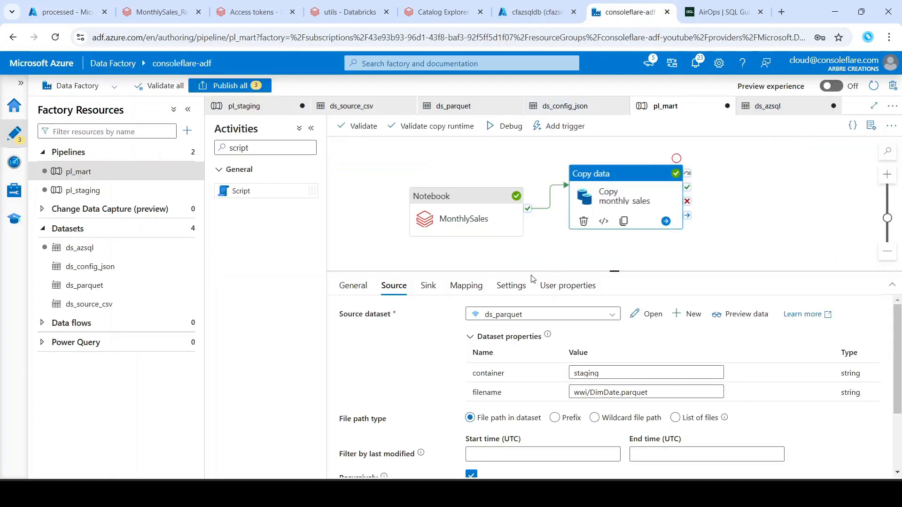
pyautogui.click(516, 127)
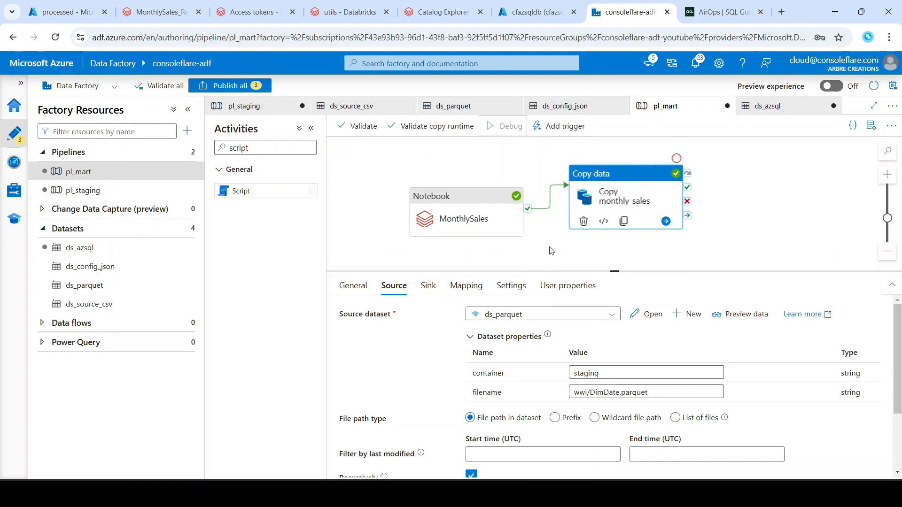
pyautogui.click(551, 250)
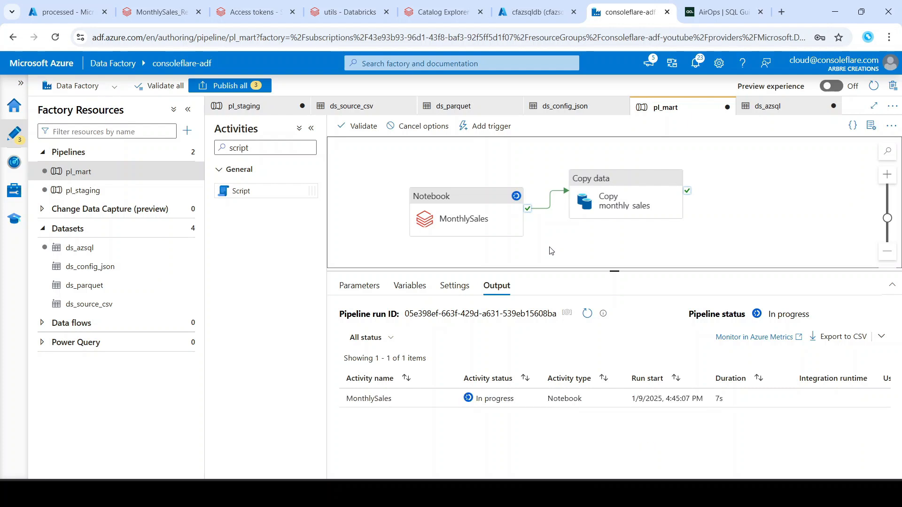
# - Monitor the pl_mart debug run, refreshing its activity statuses until the MonthlySales notebook activity finishes
pyautogui.click(488, 214)
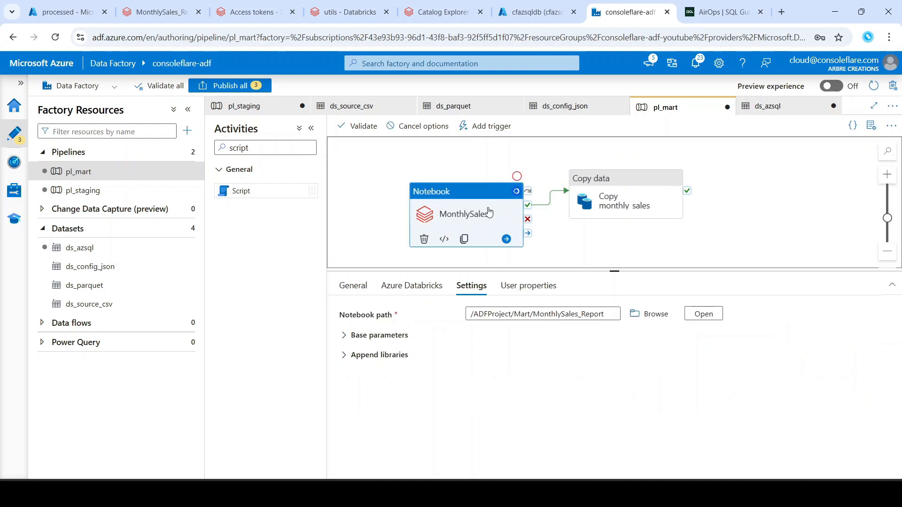
pyautogui.click(377, 176)
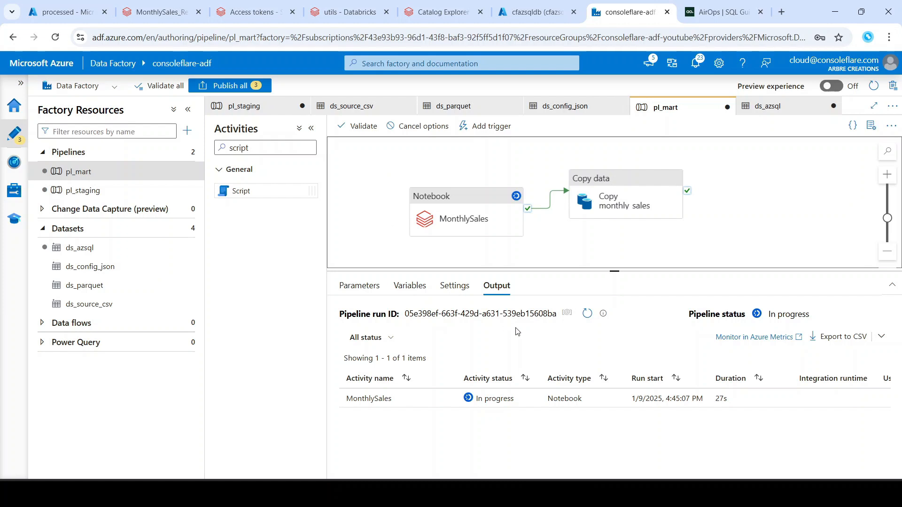
pyautogui.click(587, 313)
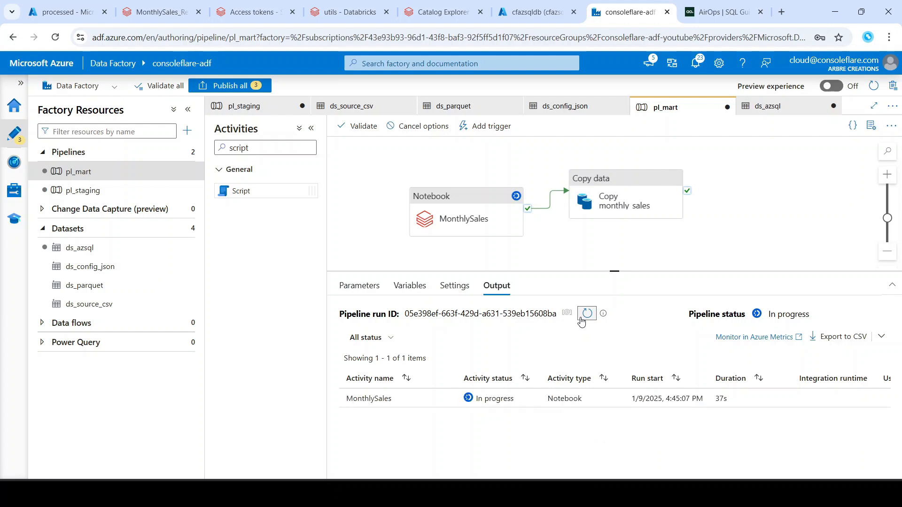
pyautogui.click(581, 320)
pyautogui.click(581, 319)
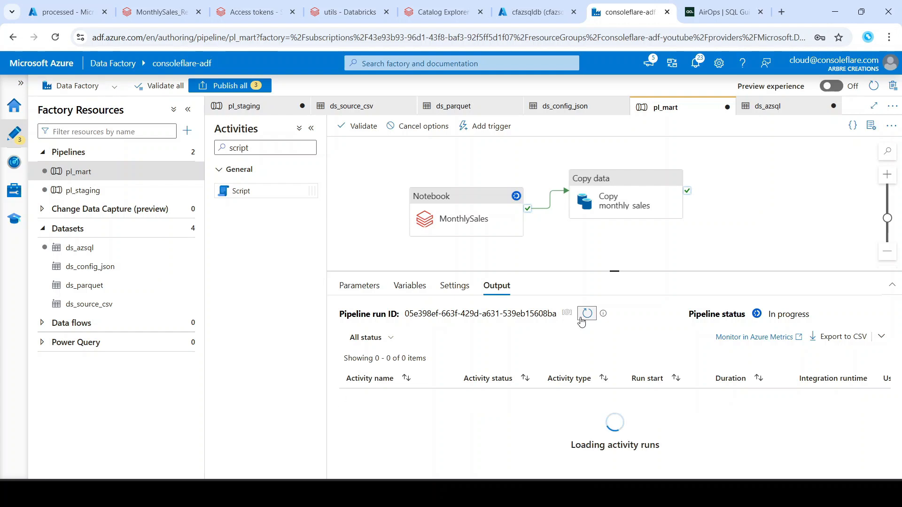
pyautogui.click(581, 320)
pyautogui.click(581, 320)
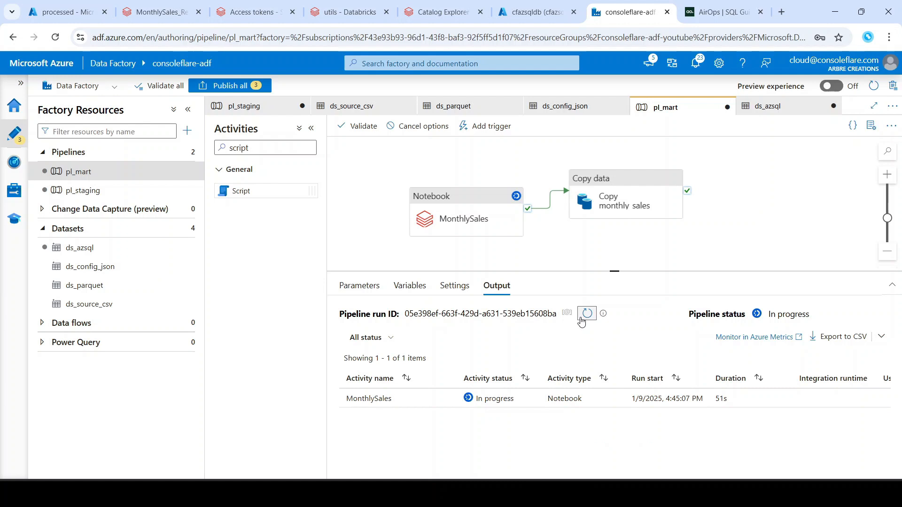
pyautogui.click(581, 319)
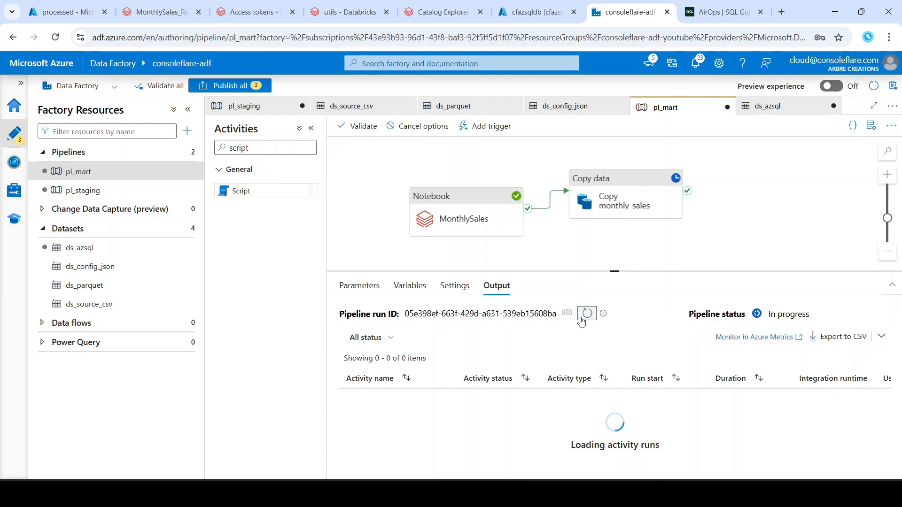
pyautogui.click(587, 313)
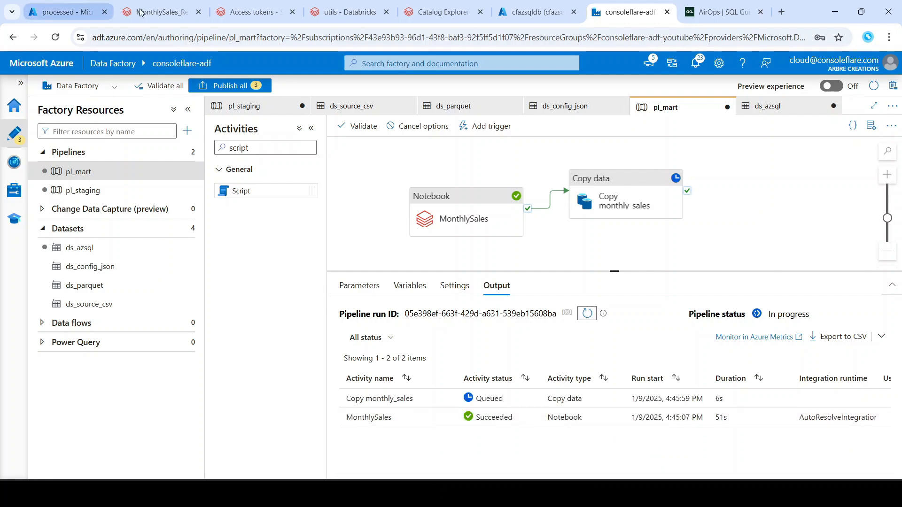
# - Switch to the Azure storage processed container, refresh it and examine the regenerated monthly_sales.parquet blob and folder contents
pyautogui.click(72, 12)
pyautogui.click(330, 140)
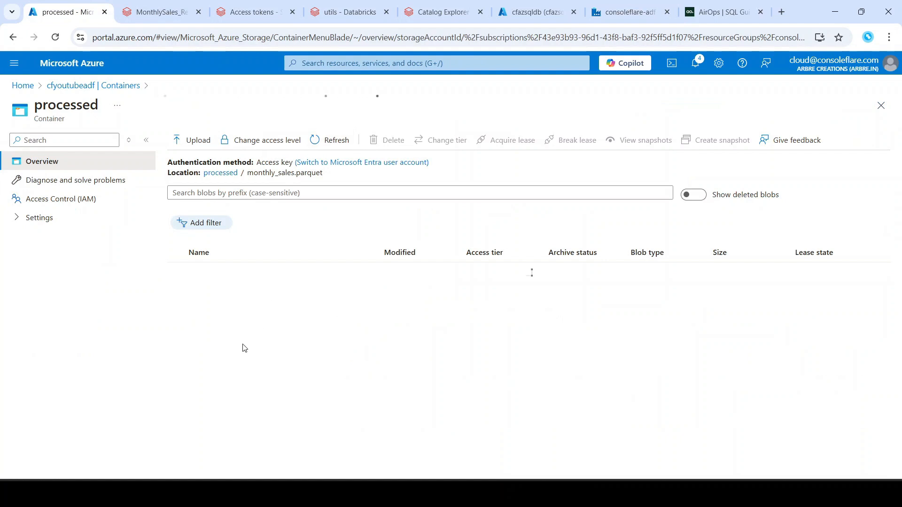
pyautogui.click(220, 174)
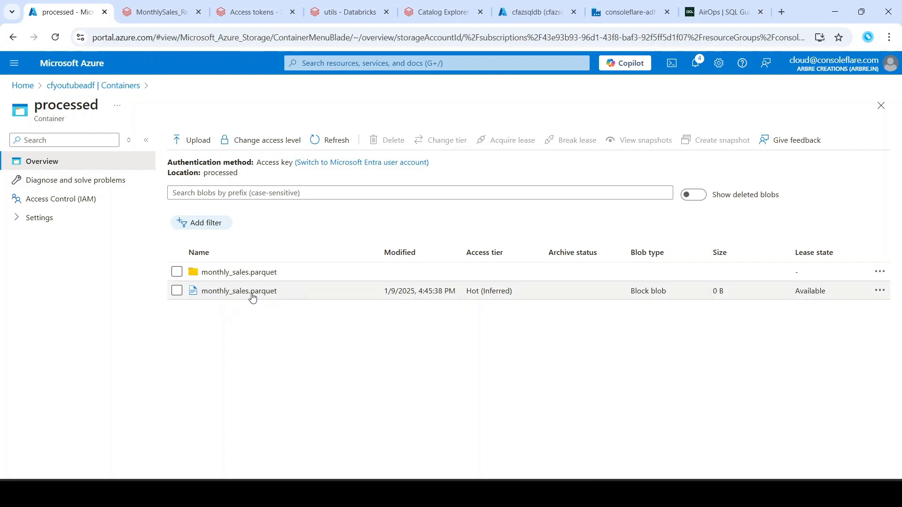
pyautogui.click(210, 273)
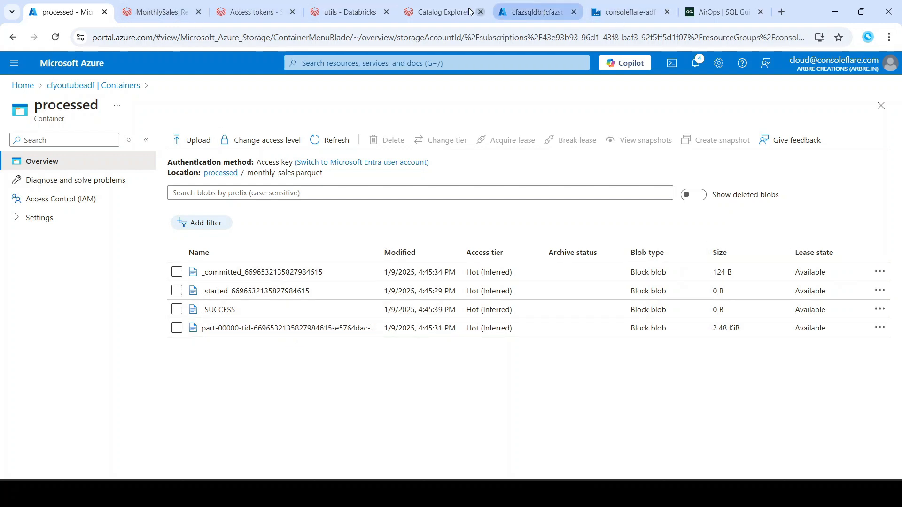
# - In the MonthlySales_Report Databricks notebook, examine the cell that writes df in overwrite mode to /mnt/processed/monthly_sales.parquet
pyautogui.click(156, 5)
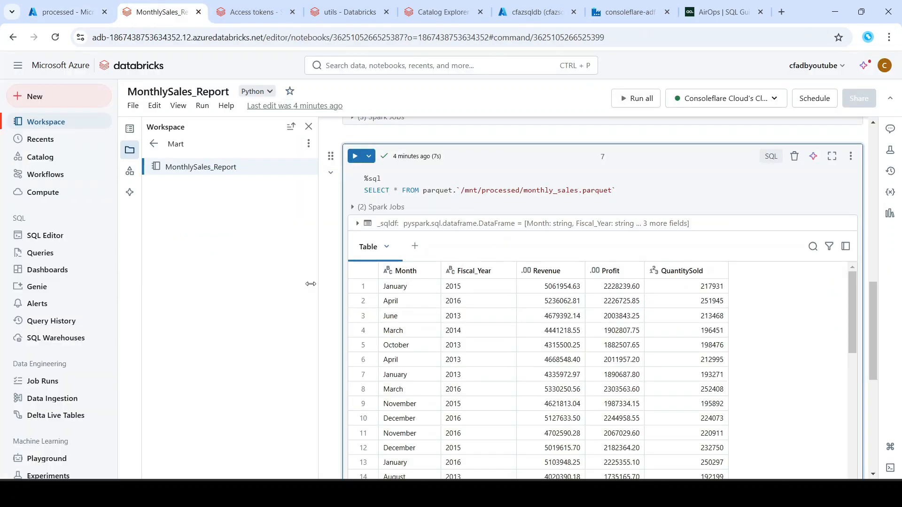
pyautogui.scroll(4, 332, 271)
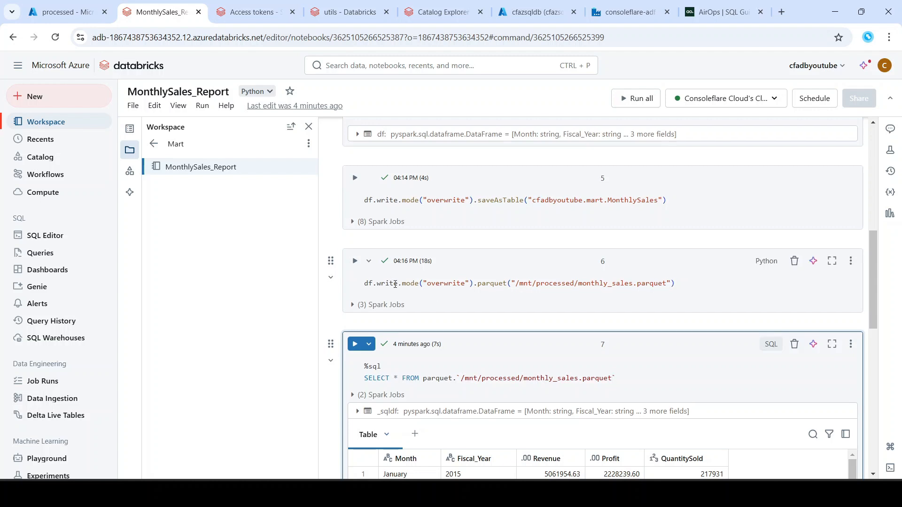
pyautogui.moveTo(377, 284); pyautogui.dragTo(535, 285)
pyautogui.click(553, 285)
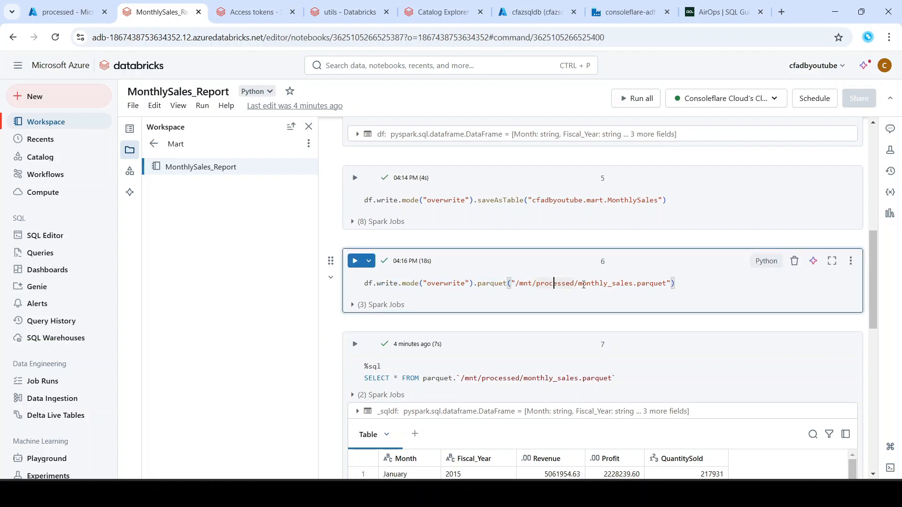
pyautogui.moveTo(680, 287); pyautogui.dragTo(478, 285)
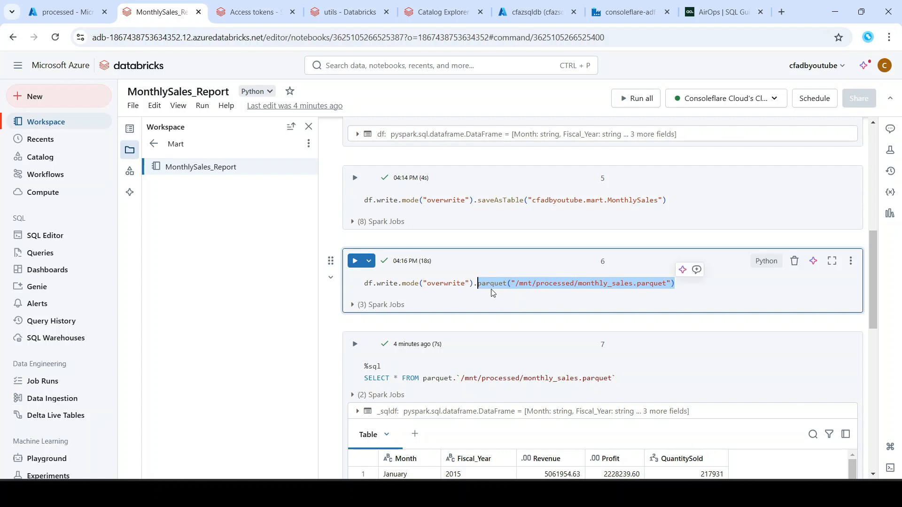
pyautogui.click(497, 293)
pyautogui.click(431, 284)
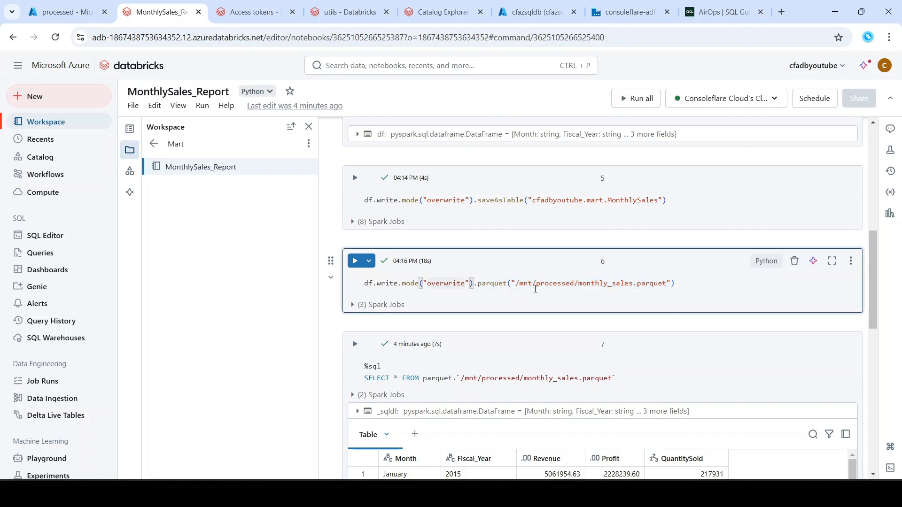
# - Search Google in a new browser tab for "databricks export table to parquet"
pyautogui.click(783, 12)
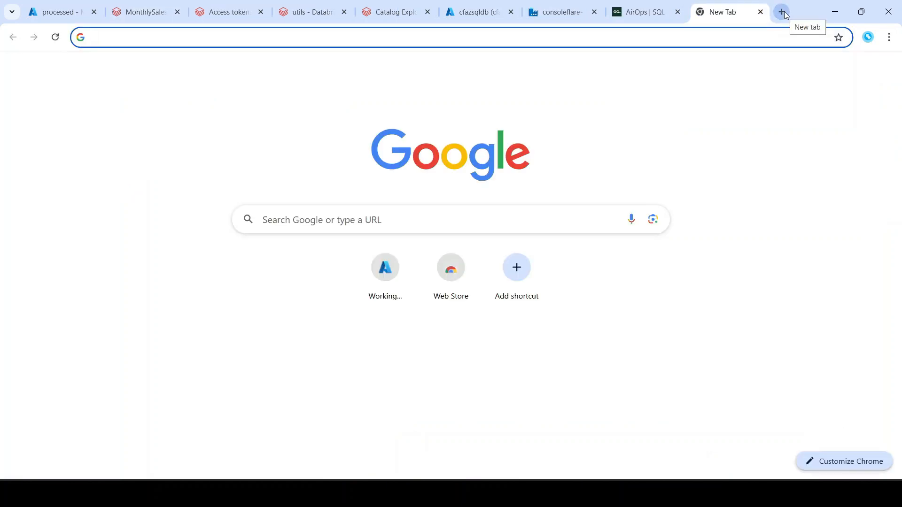
pyautogui.write('databricks s')
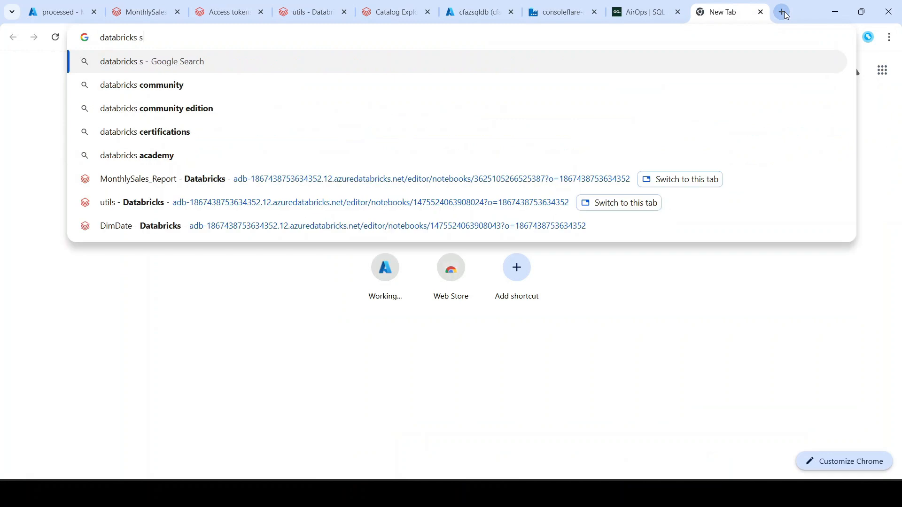
pyautogui.write('ave table ')
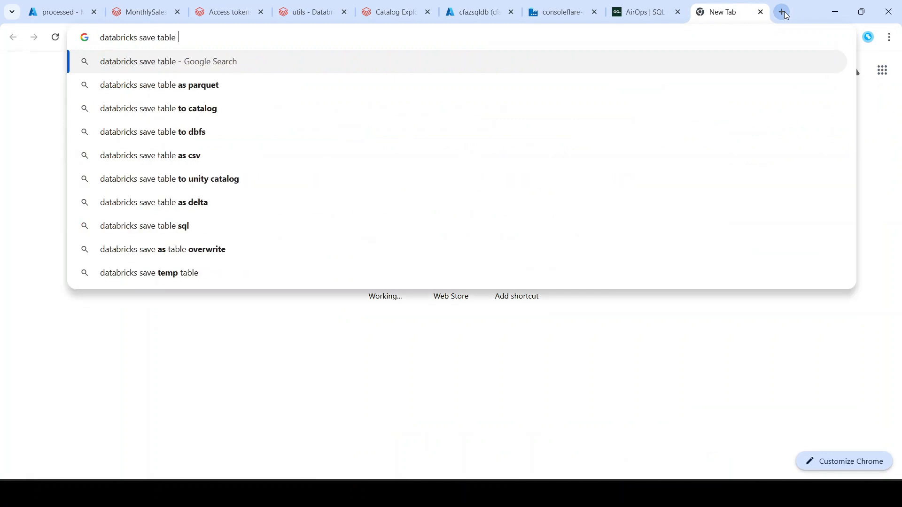
pyautogui.write('as parquet')
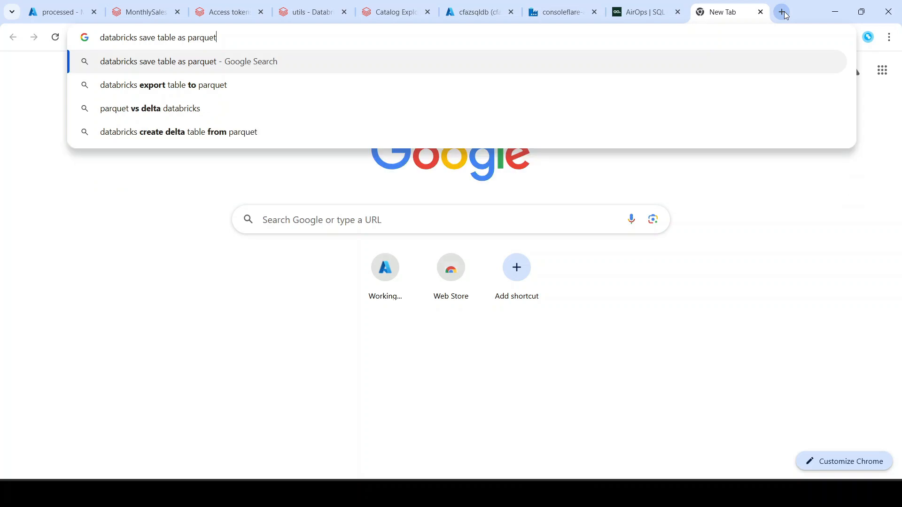
pyautogui.press('Down')
pyautogui.press('Return')
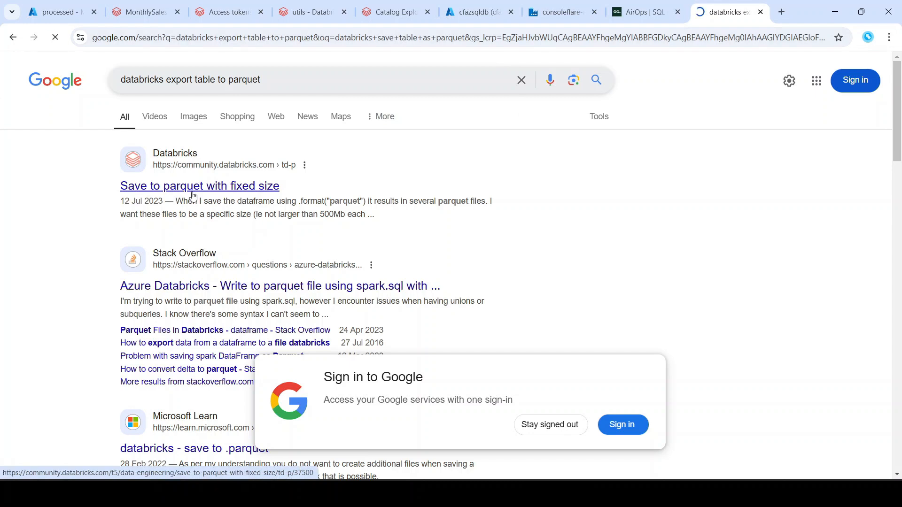
# - Open the Databricks Community thread "Save to parquet with fixed size" and read its accepted solution and replies, dismissing the registration prompt
pyautogui.click(193, 196)
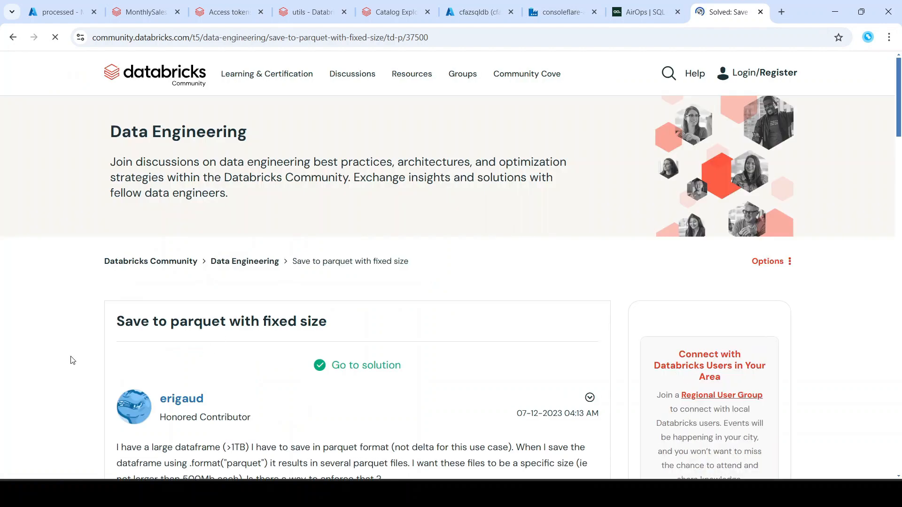
pyautogui.scroll(-6, 72, 361)
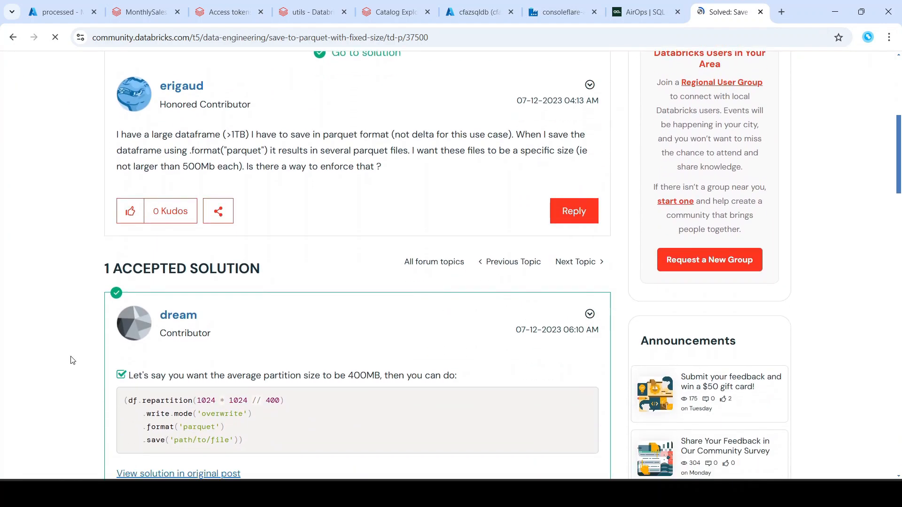
pyautogui.scroll(-4, 72, 361)
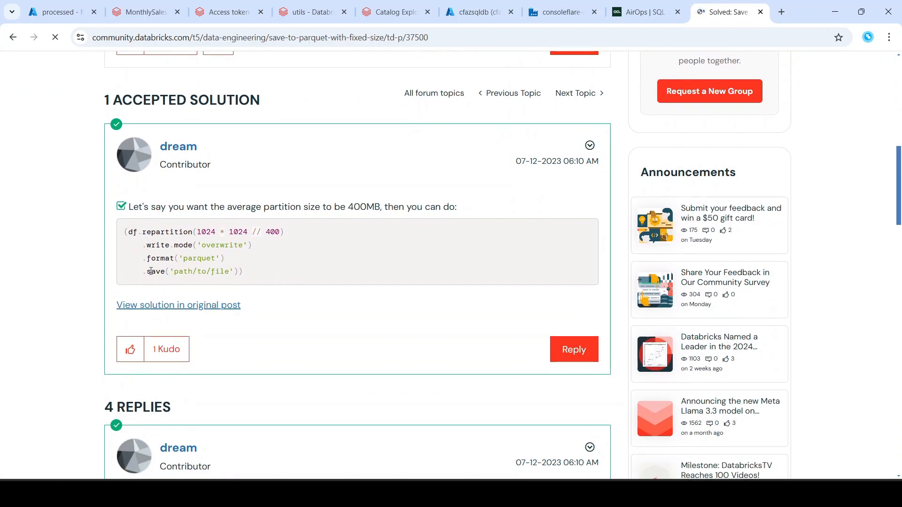
pyautogui.moveTo(150, 271); pyautogui.dragTo(246, 277)
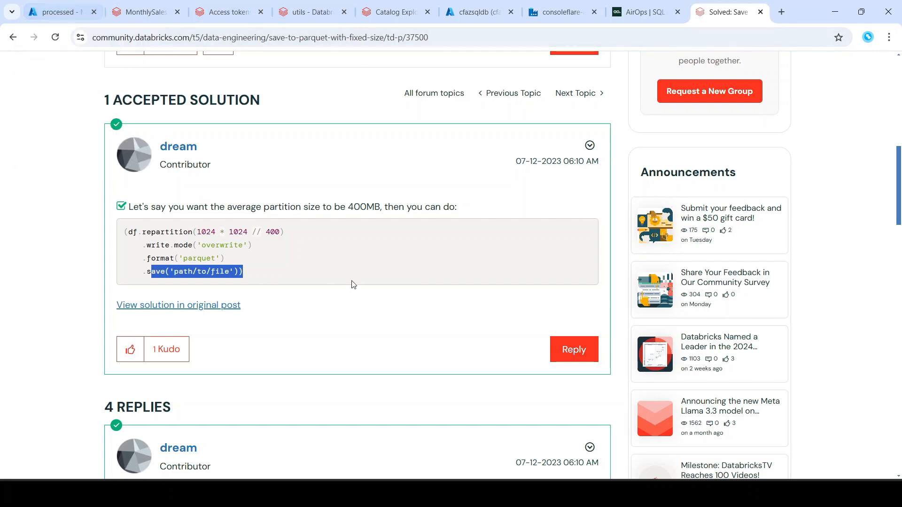
pyautogui.click(257, 262)
pyautogui.scroll(-8, 132, 268)
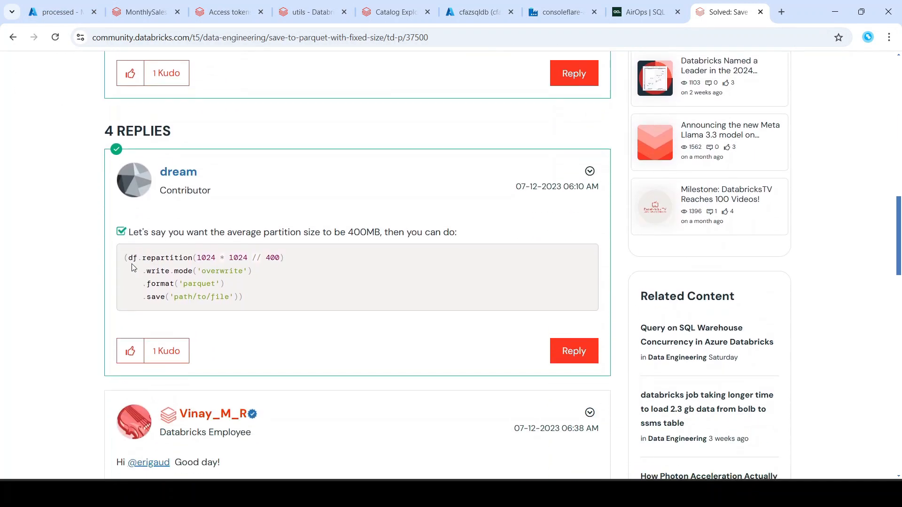
pyautogui.scroll(-4, 132, 268)
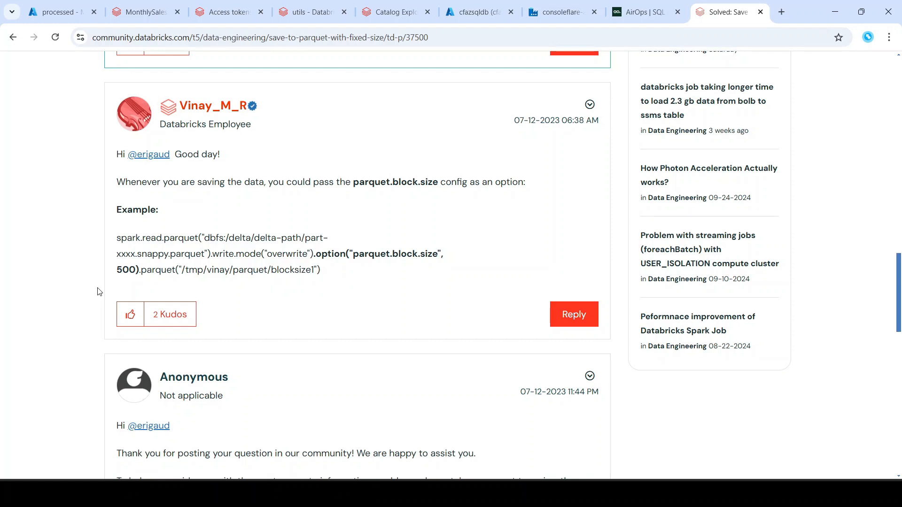
pyautogui.scroll(-6, 99, 292)
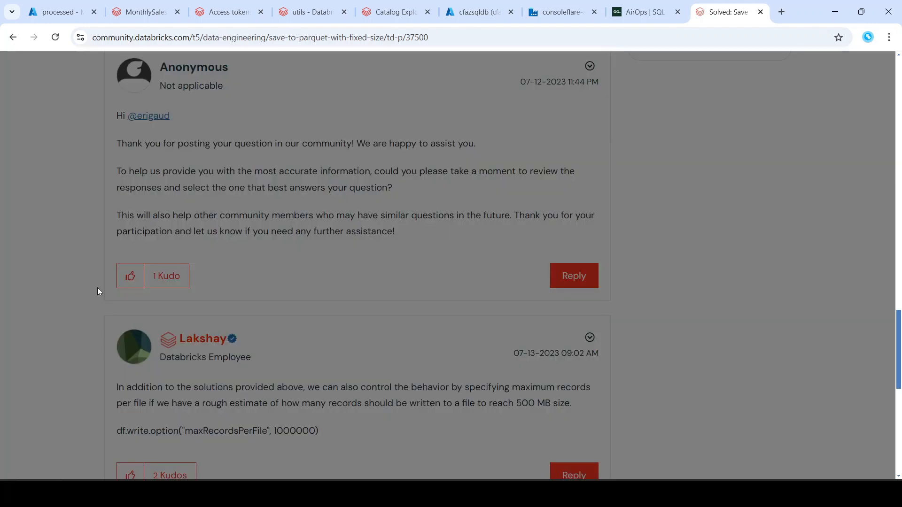
pyautogui.scroll(-2, 97, 292)
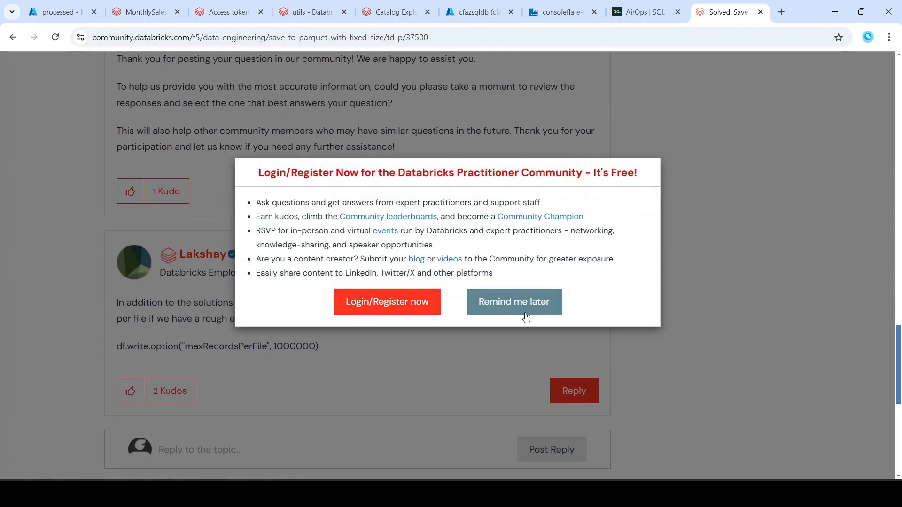
pyautogui.click(558, 298)
pyautogui.scroll(-2, 117, 343)
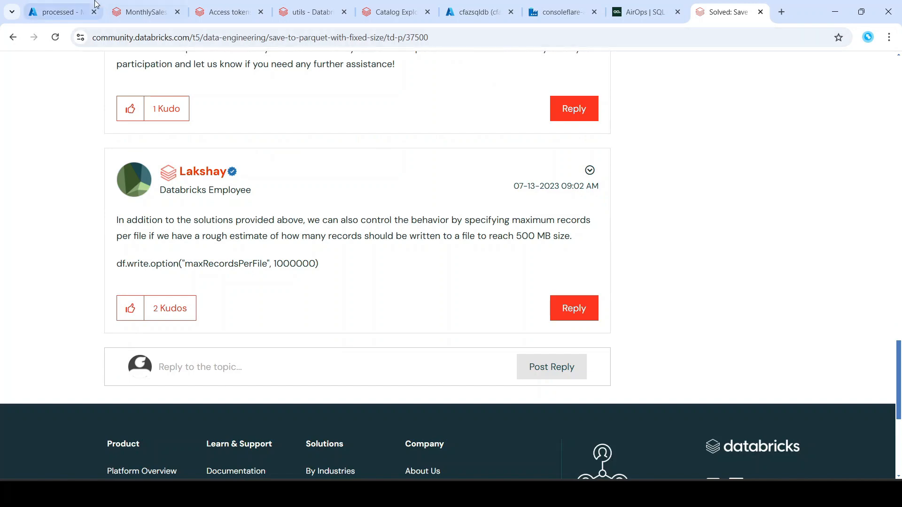
# - In the MonthlySales_Report notebook, ask the assistant to rewrite the parquet write cell to save one single file instead of a partitioned folder, and reject its suggestion
pyautogui.click(147, 5)
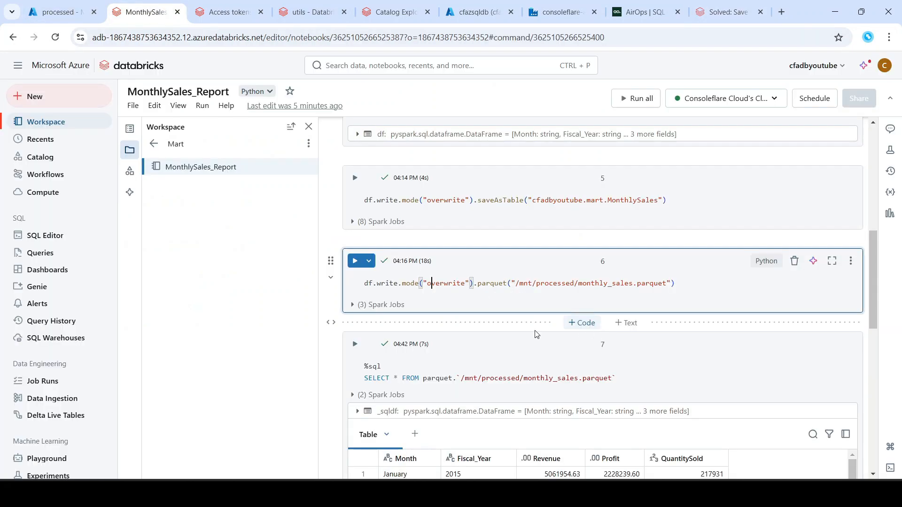
pyautogui.scroll(-1, 644, 329)
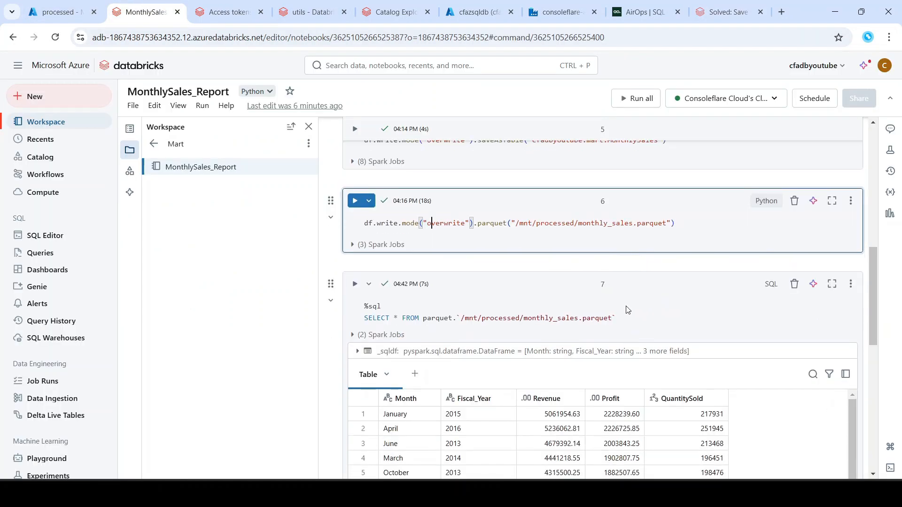
pyautogui.scroll(1, 605, 238)
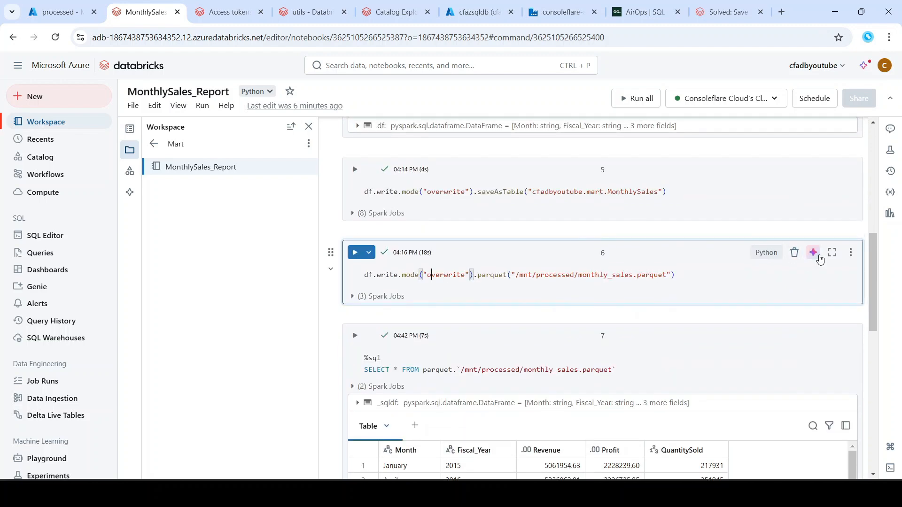
pyautogui.click(819, 258)
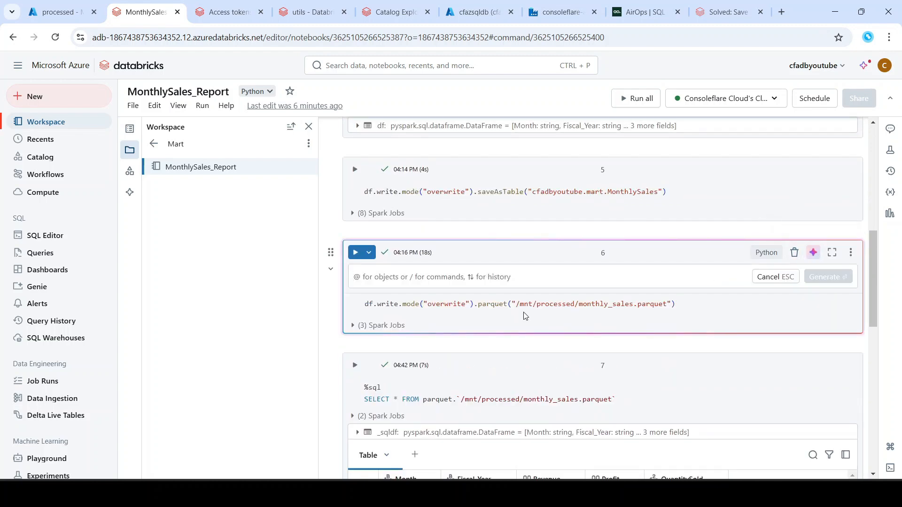
pyautogui.write('re e')
pyautogui.press('BackSpace')
pyautogui.write('wr')
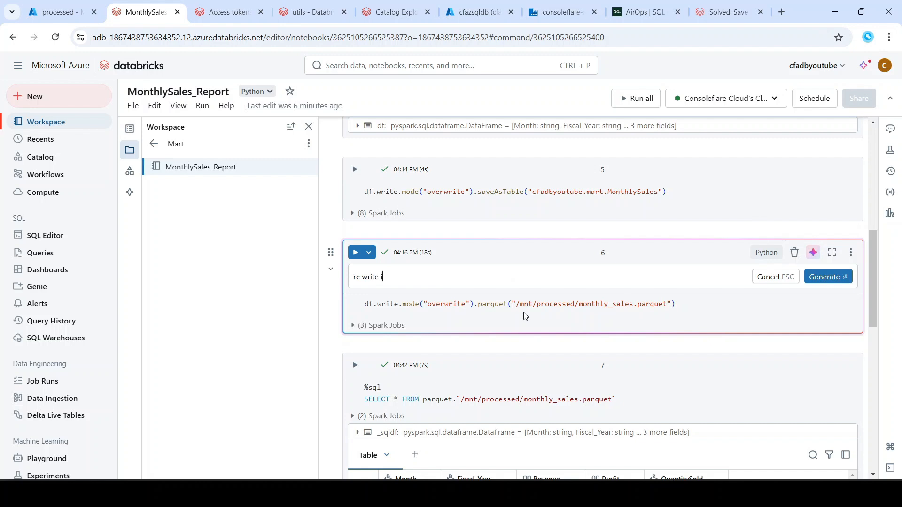
pyautogui.write('ite in sucj')
pyautogui.write('aves the da')
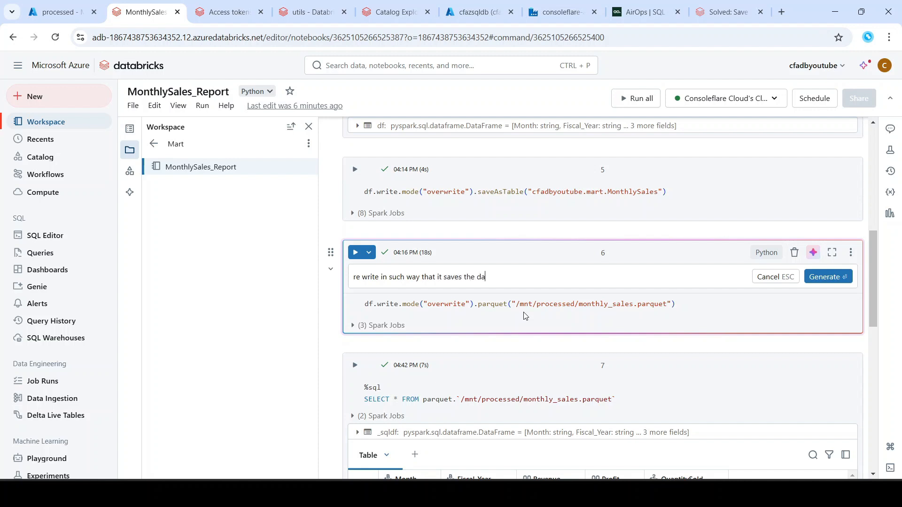
pyautogui.write('ta into one single file instead of a')
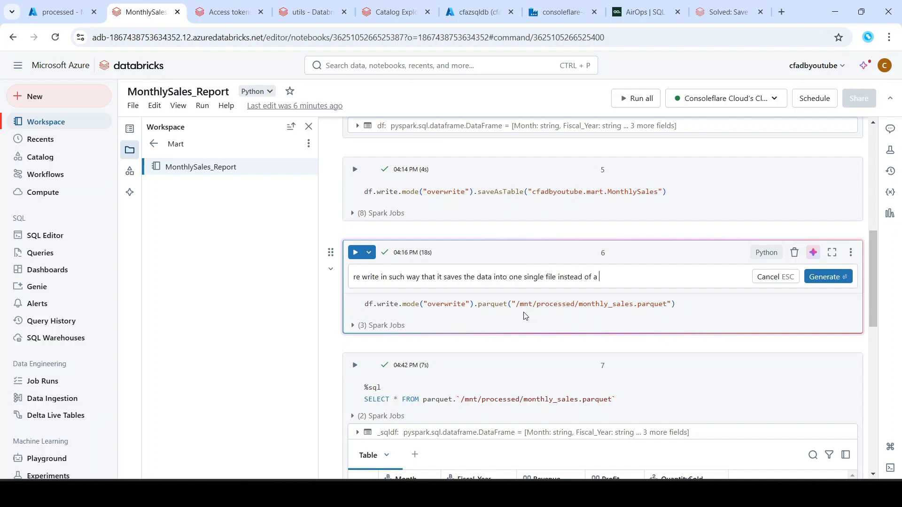
pyautogui.write('folder with partition')
pyautogui.press('Return')
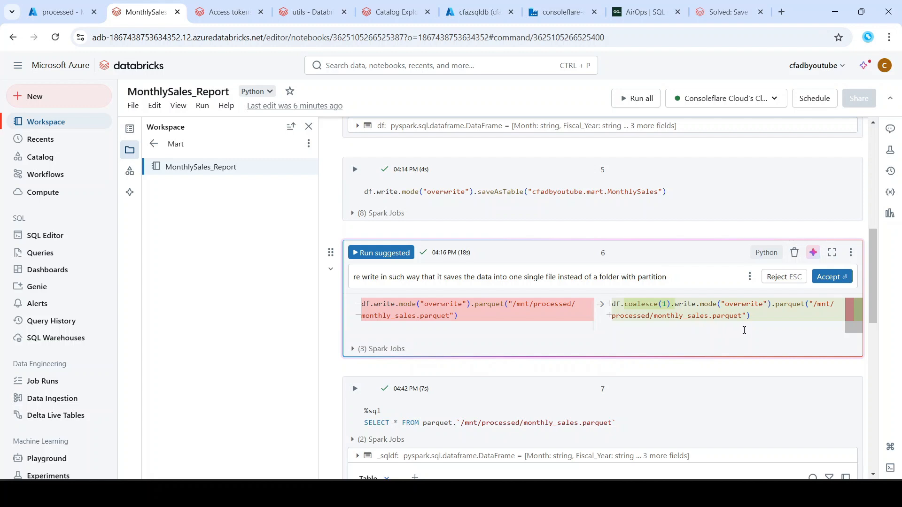
pyautogui.press('Escape')
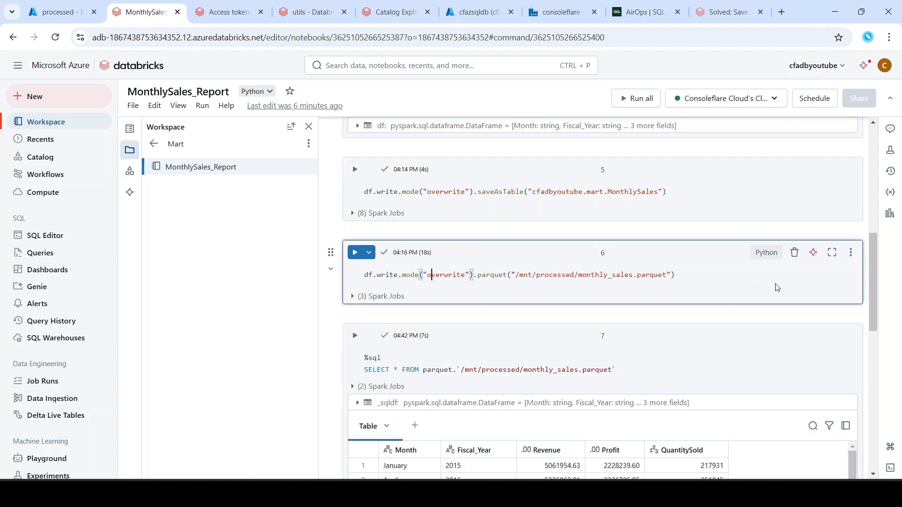
# - Copy the notebook's df.write.mode("overwrite").parquet command into a new ChatGPT message and start a line below it
pyautogui.click(679, 277)
pyautogui.moveTo(683, 274); pyautogui.dragTo(364, 275)
pyautogui.hotkey('ctrl', 'c')
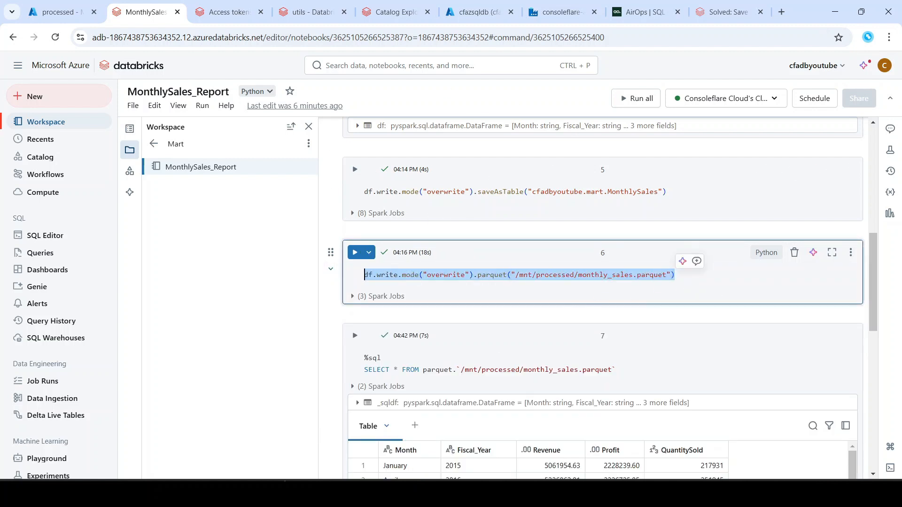
pyautogui.click(296, 425)
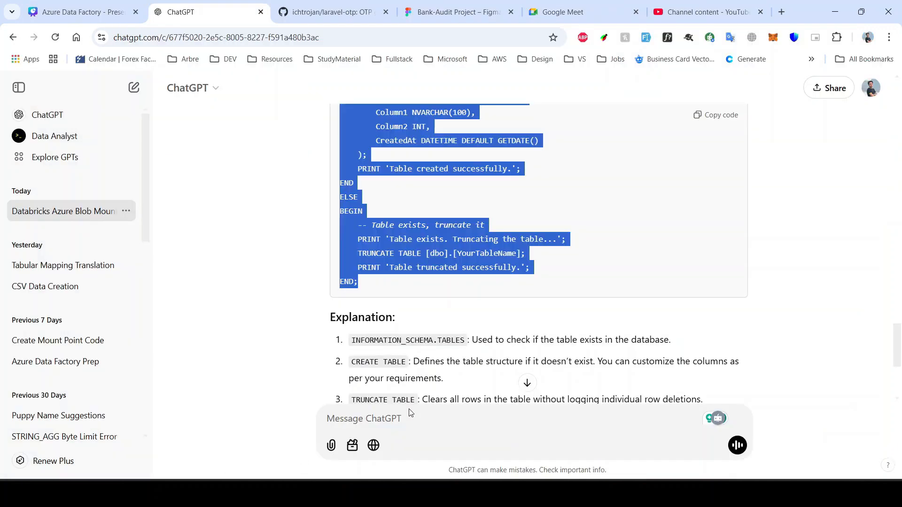
pyautogui.click(352, 423)
pyautogui.hotkey('ctrl', 'v')
pyautogui.hotkey('shift', 'Return')
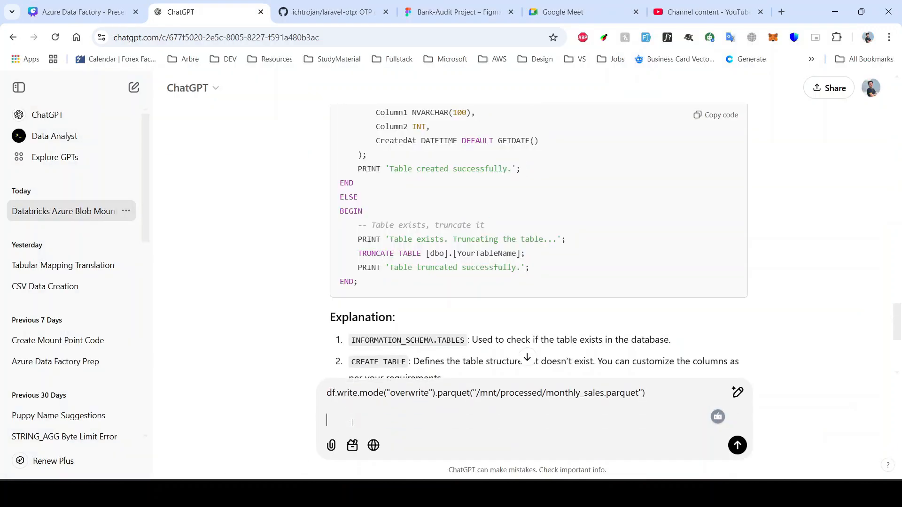
# - Add to the message "this code is generating a folder monthly_sales.parquet and also a file named monthly_sales.parquet"
pyautogui.write('this code is generating ')
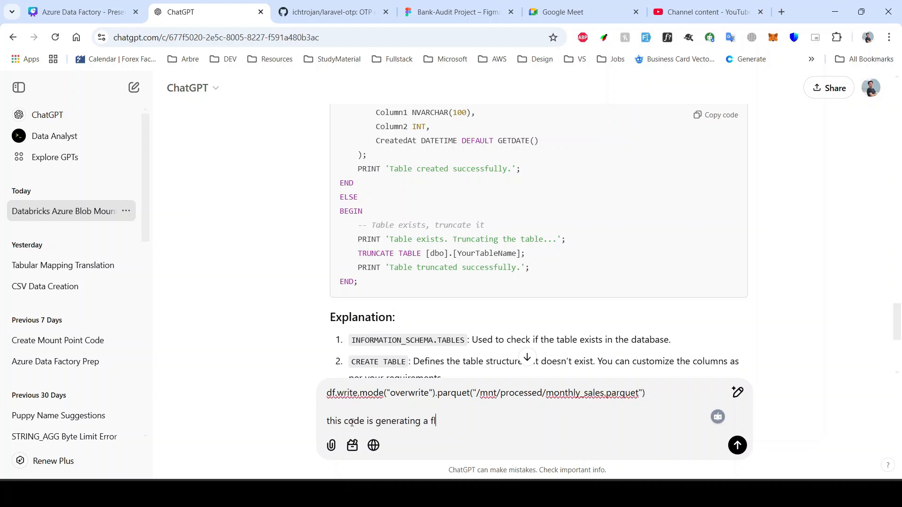
pyautogui.write('a folder')
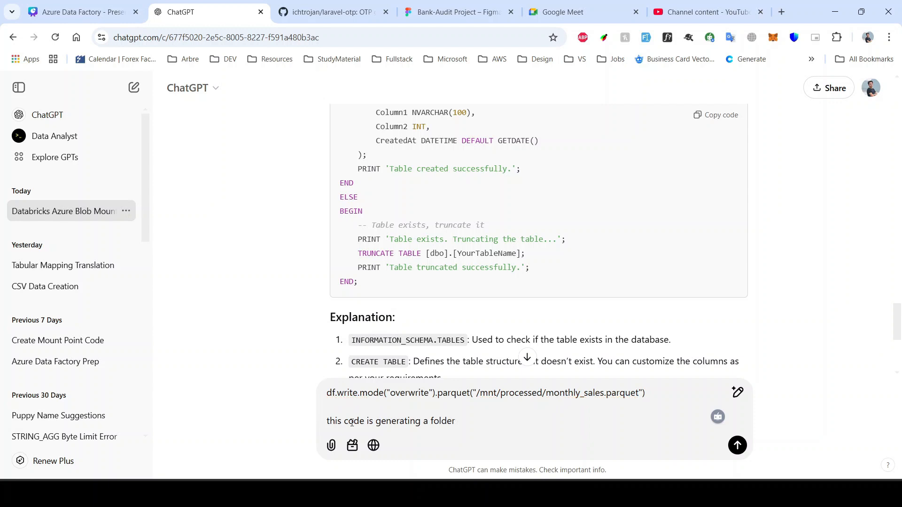
pyautogui.doubleClick(566, 398)
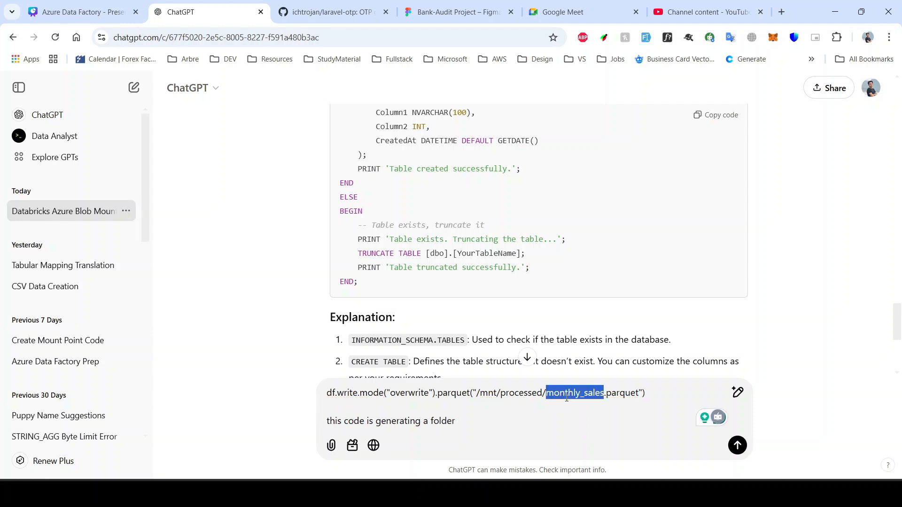
pyautogui.hotkey('ctrl', 'shift', 'Right')
pyautogui.hotkey('ctrl', 'c')
pyautogui.click(470, 427)
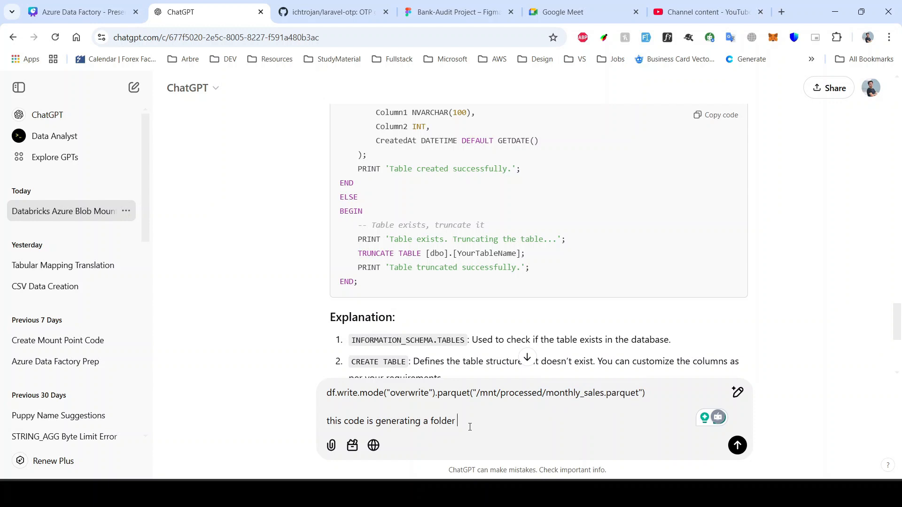
pyautogui.hotkey('ctrl', 'v')
pyautogui.write('and also')
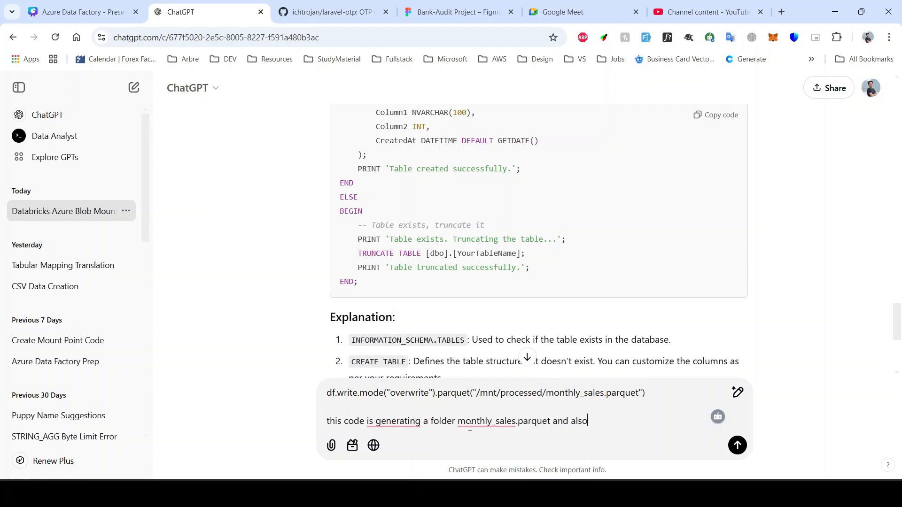
pyautogui.write(' a file named')
pyautogui.hotkey('ctrl', 'v')
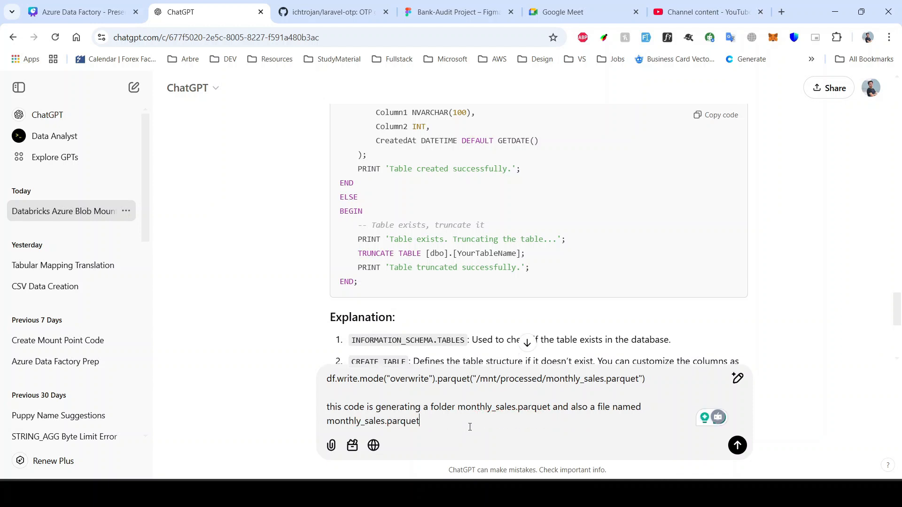
pyautogui.hotkey('shift', 'Return')
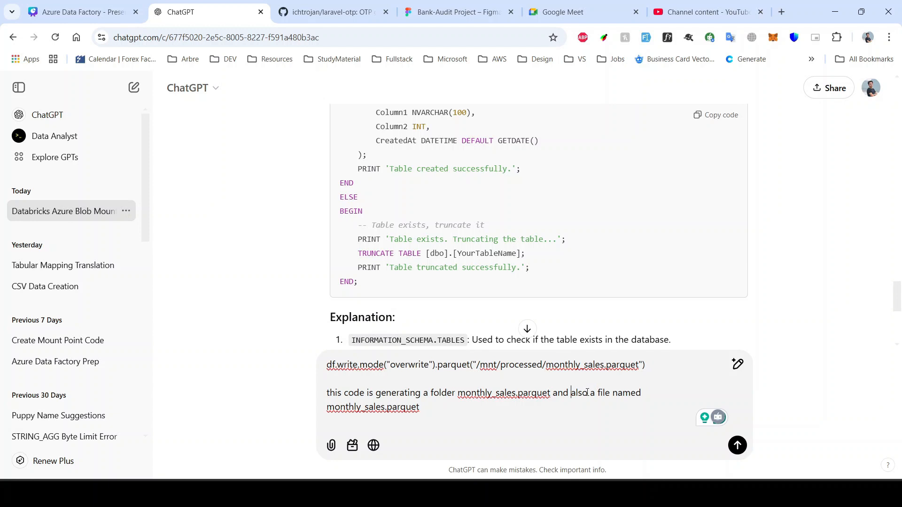
# - Insert "with partition content" after the folder name, append "but the monthly_sales.parquet file is empty", and send the message
pyautogui.write('with par')
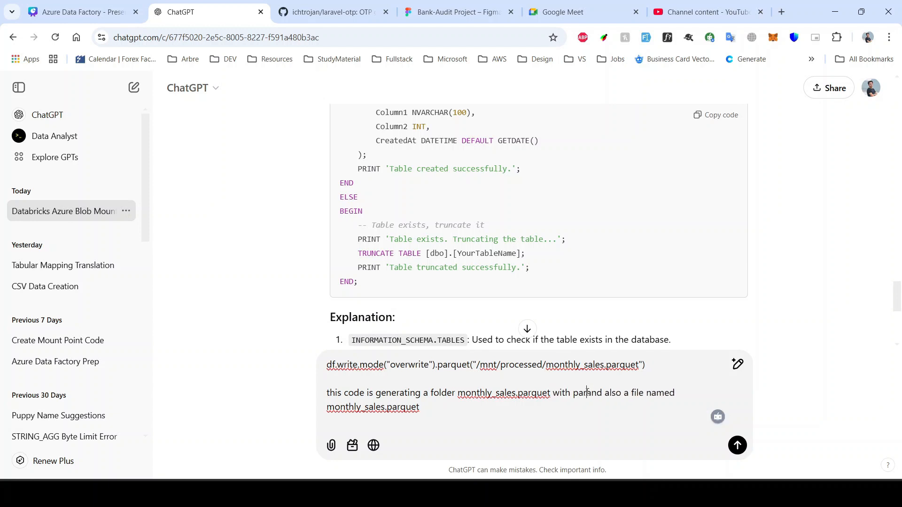
pyautogui.write('tition content')
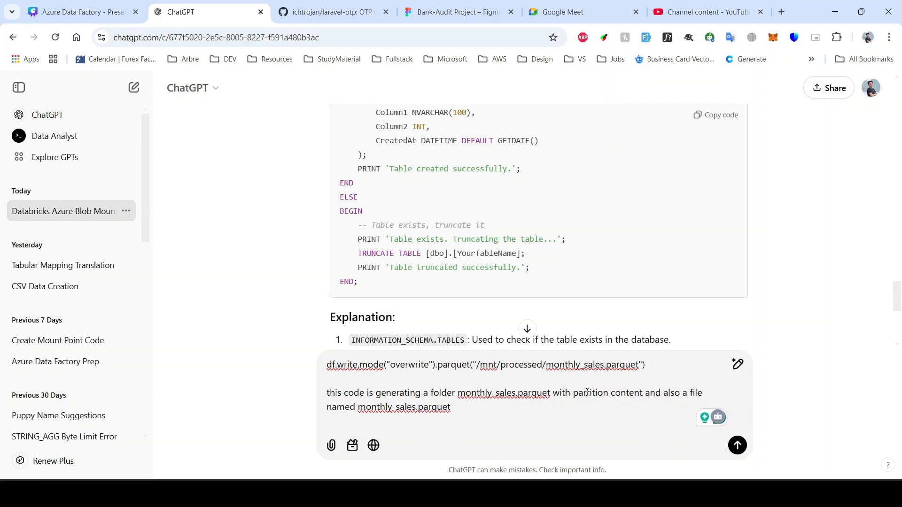
pyautogui.write('but the monthly_sales.parquet')
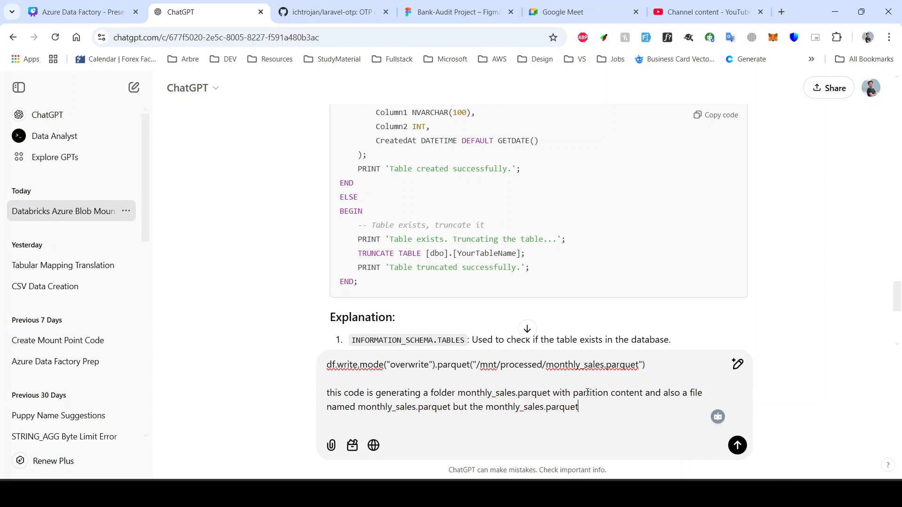
pyautogui.write(' file is ')
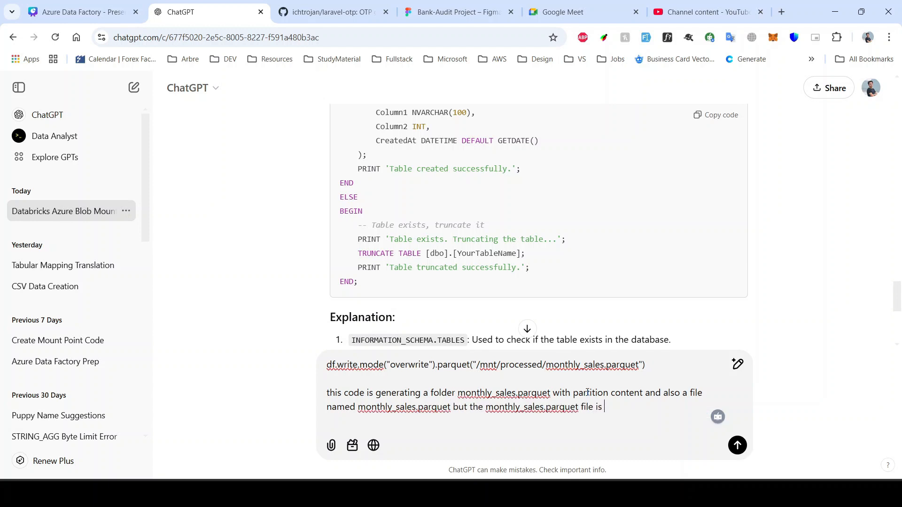
pyautogui.write('empty')
pyautogui.press('Return')
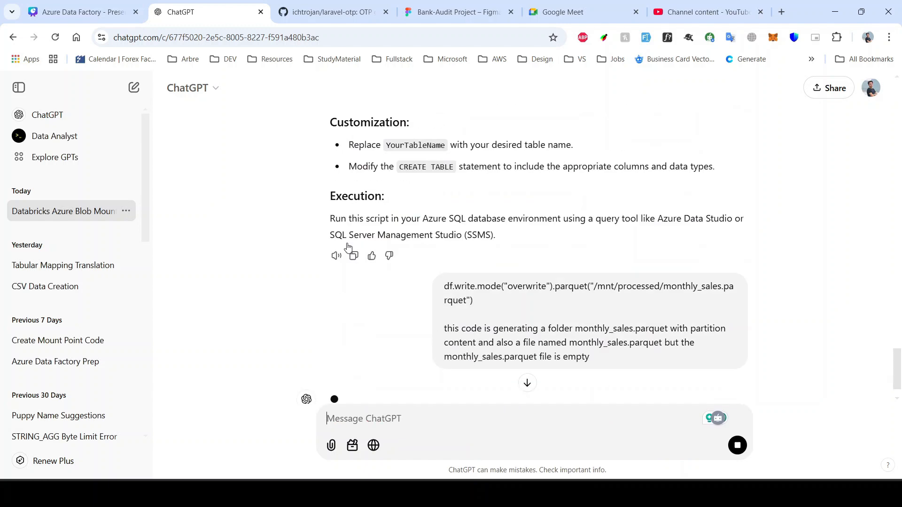
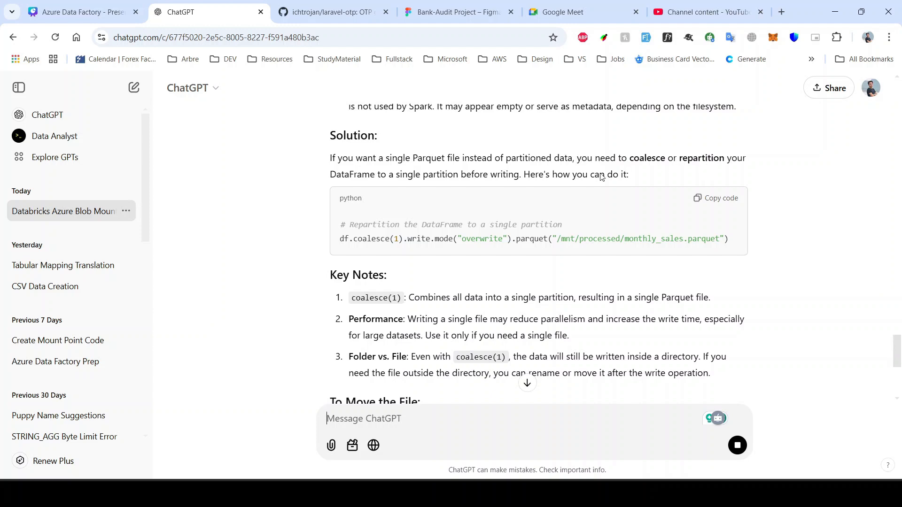
# - Read ChatGPT's answer, examining the coalesce(1) solution, its key notes and the script for moving the single parquet file
pyautogui.scroll(-7, 314, 219)
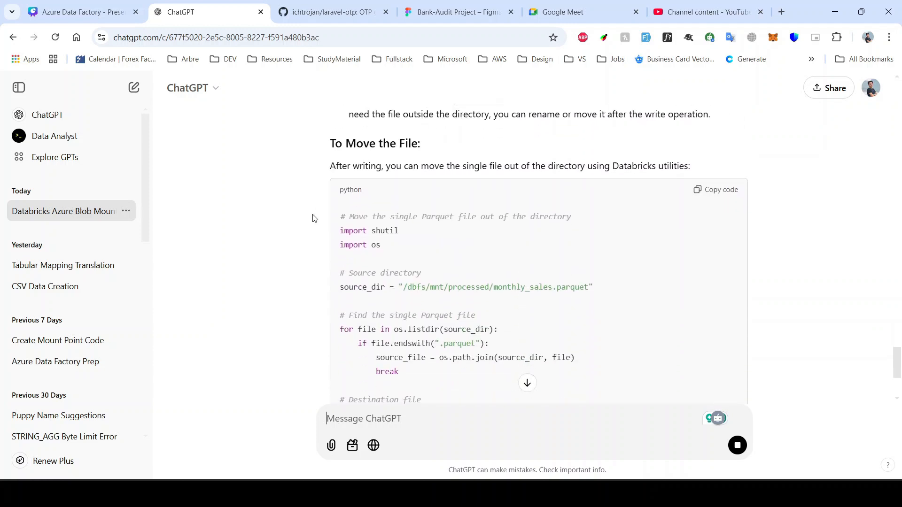
pyautogui.scroll(-2, 314, 219)
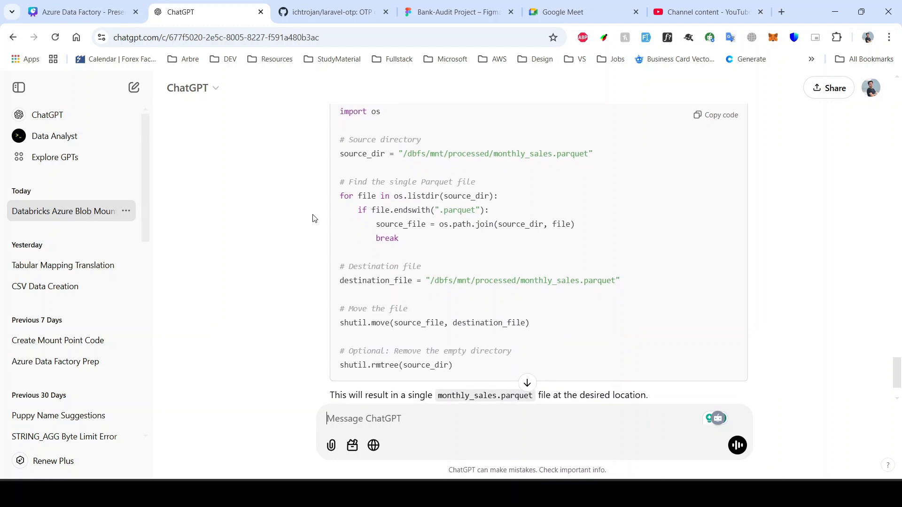
pyautogui.scroll(4, 326, 220)
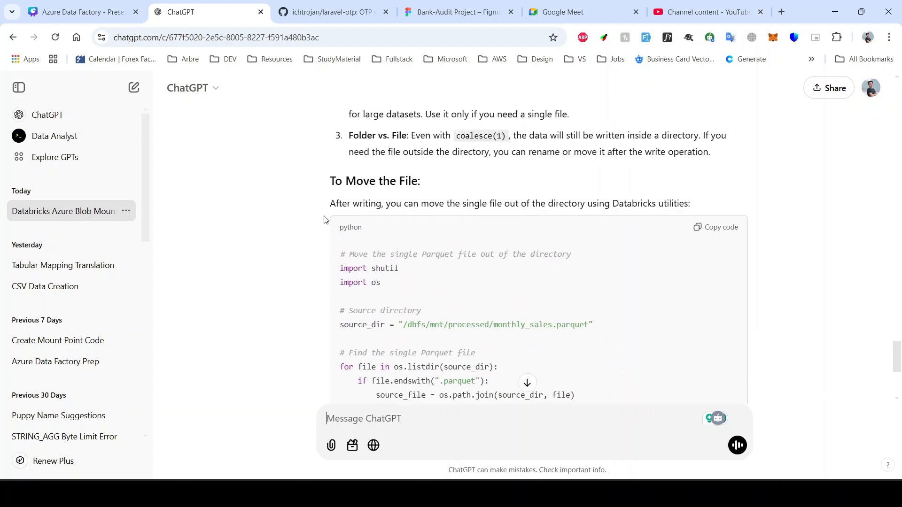
pyautogui.scroll(1, 332, 202)
pyautogui.scroll(-4, 327, 247)
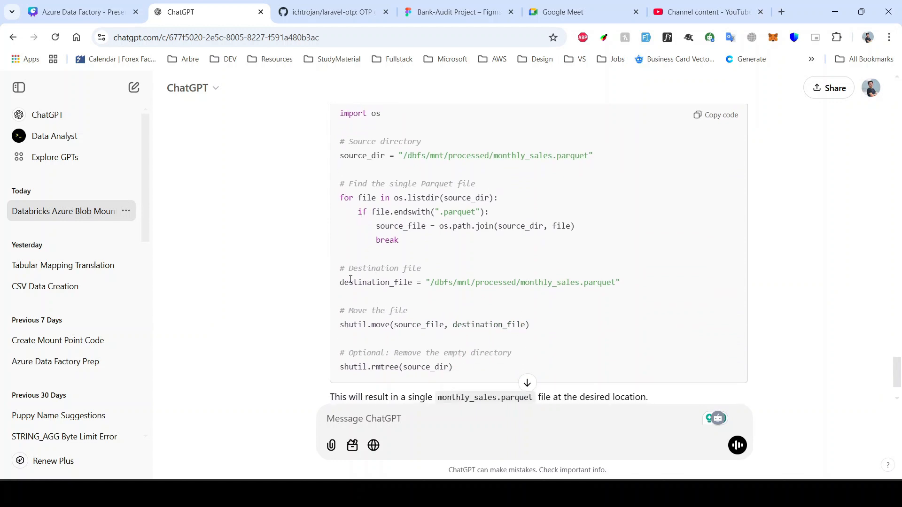
pyautogui.scroll(-2, 314, 290)
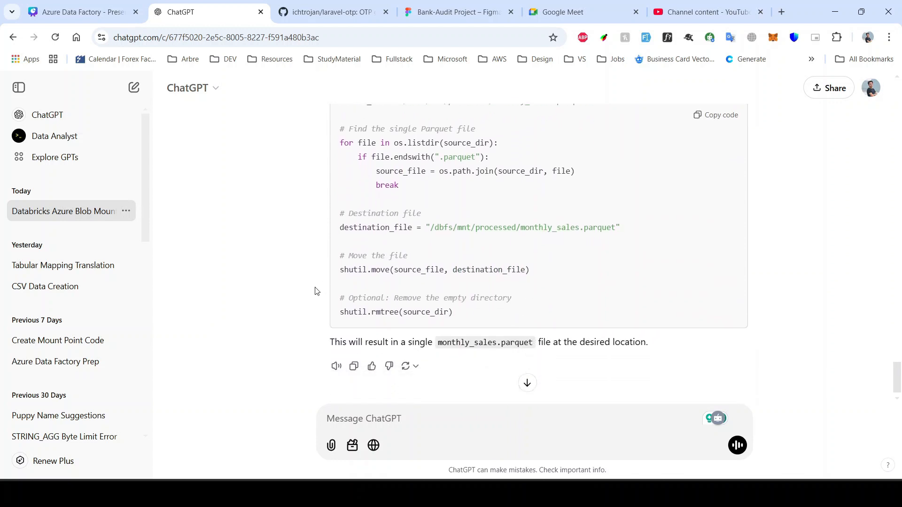
pyautogui.scroll(-1, 317, 291)
pyautogui.scroll(8, 316, 291)
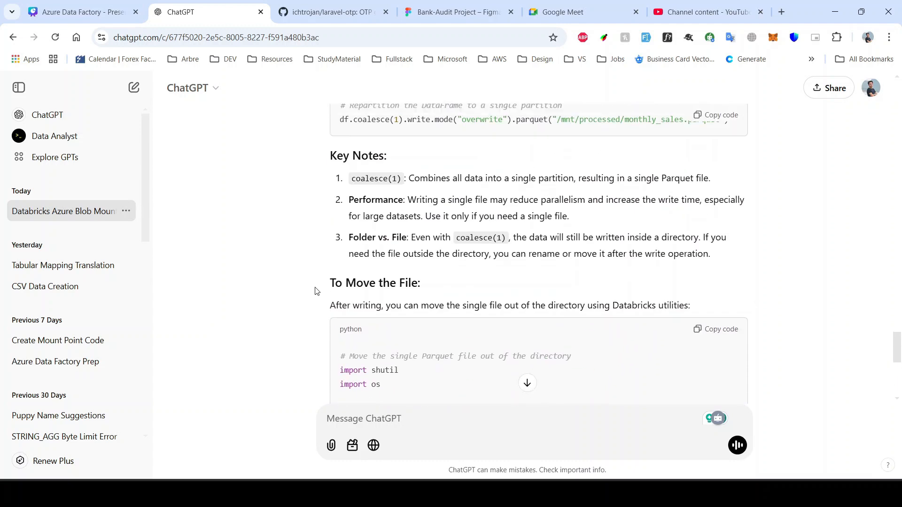
pyautogui.moveTo(341, 239); pyautogui.dragTo(410, 238)
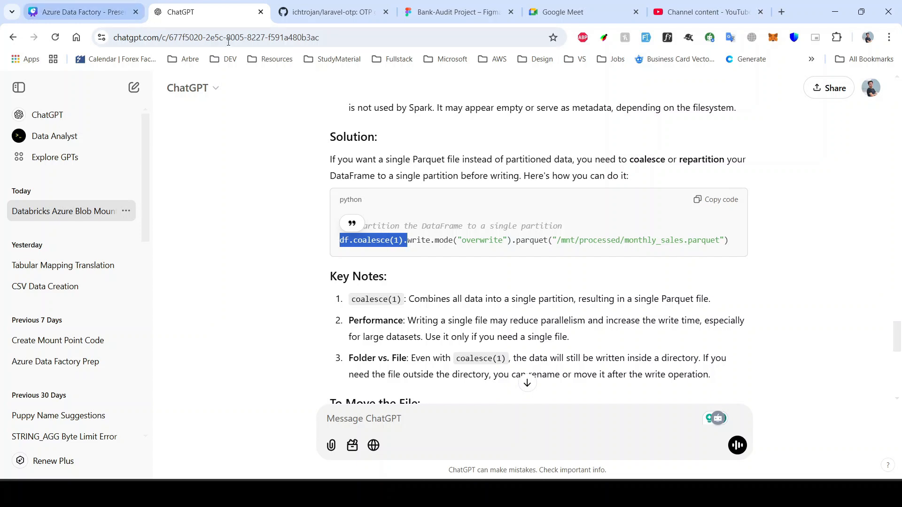
# - Switch back to the pl_mart pipeline in Azure Data Factory
pyautogui.click(85, 10)
pyautogui.hotkey('alt', 'Tab')
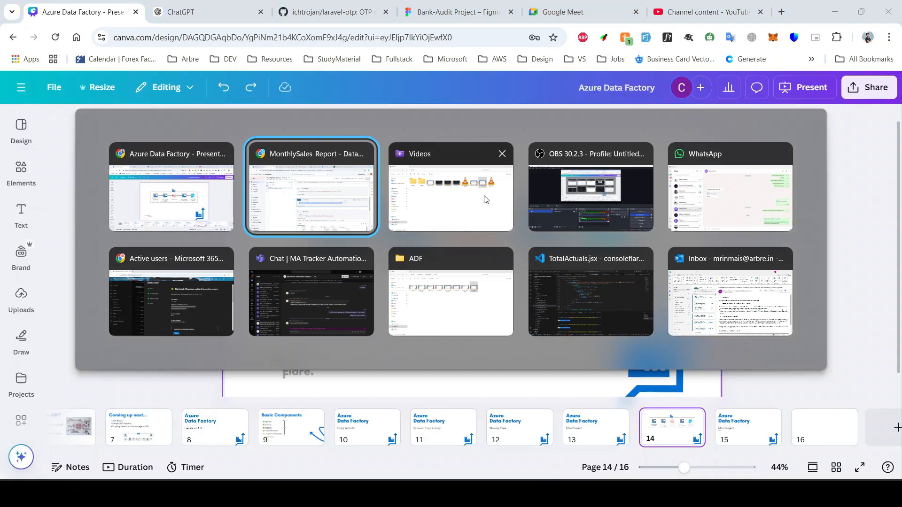
pyautogui.click(367, 200)
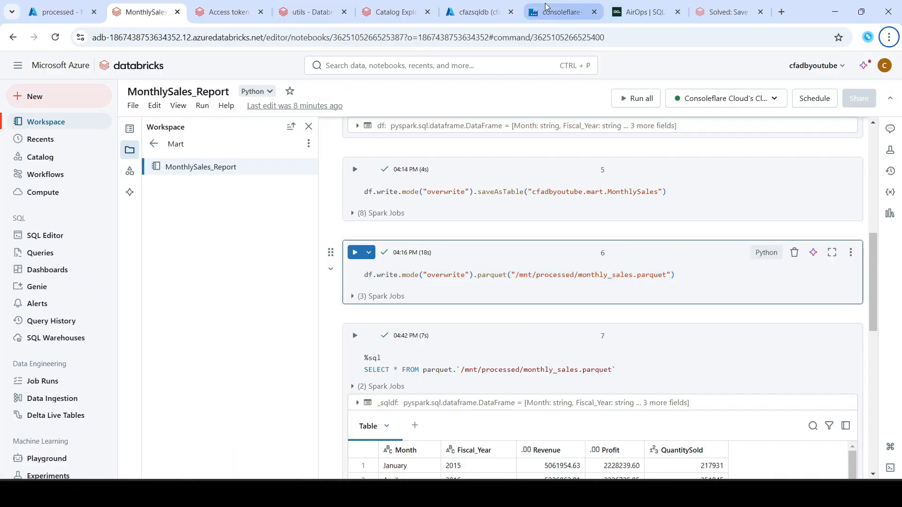
pyautogui.click(561, 11)
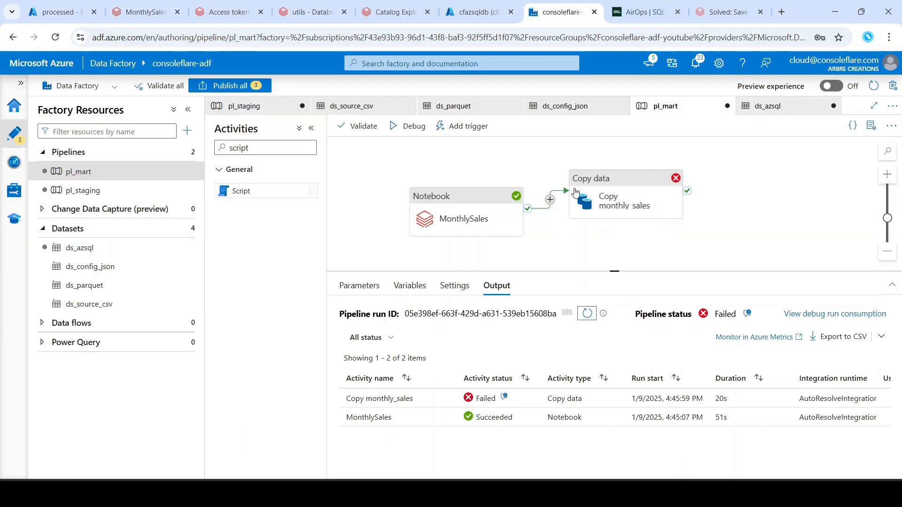
# - Set the source container of the Copy monthly_sales activity to processed
pyautogui.click(611, 200)
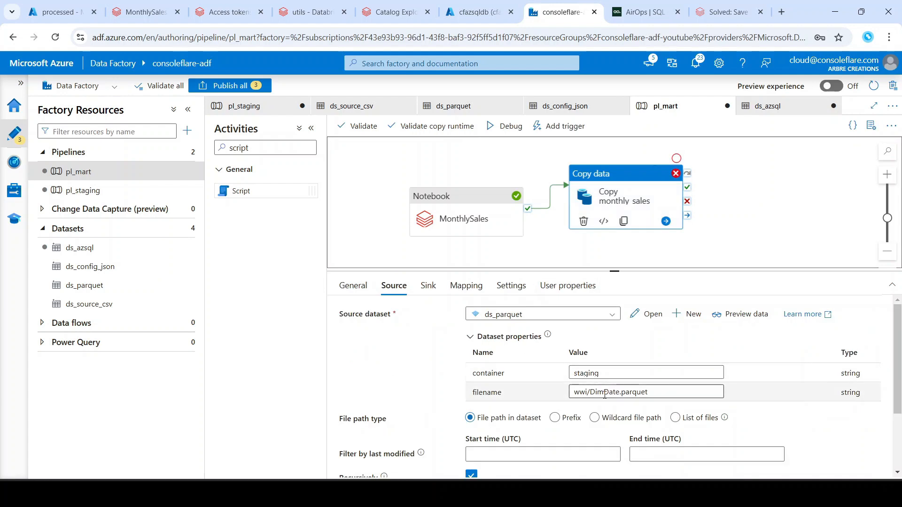
pyautogui.click(592, 394)
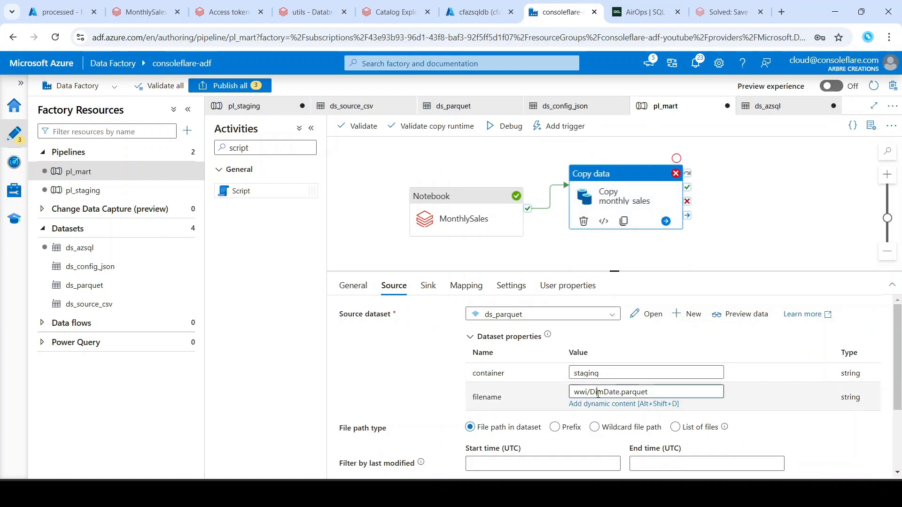
pyautogui.doubleClick(603, 392)
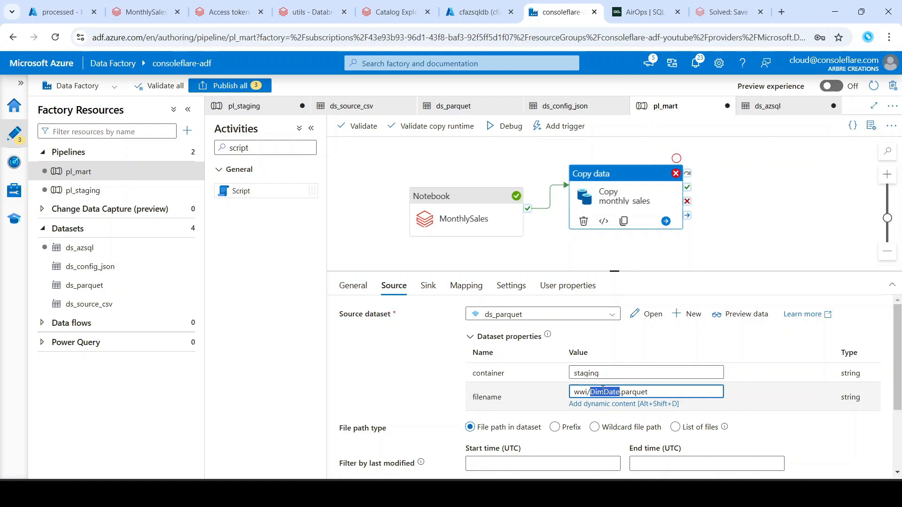
pyautogui.write('Mon')
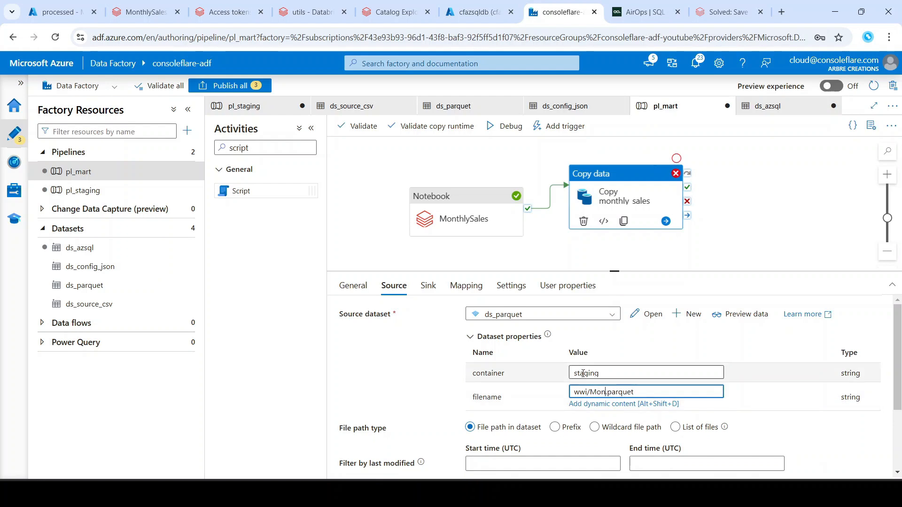
pyautogui.doubleClick(582, 373)
pyautogui.write('m')
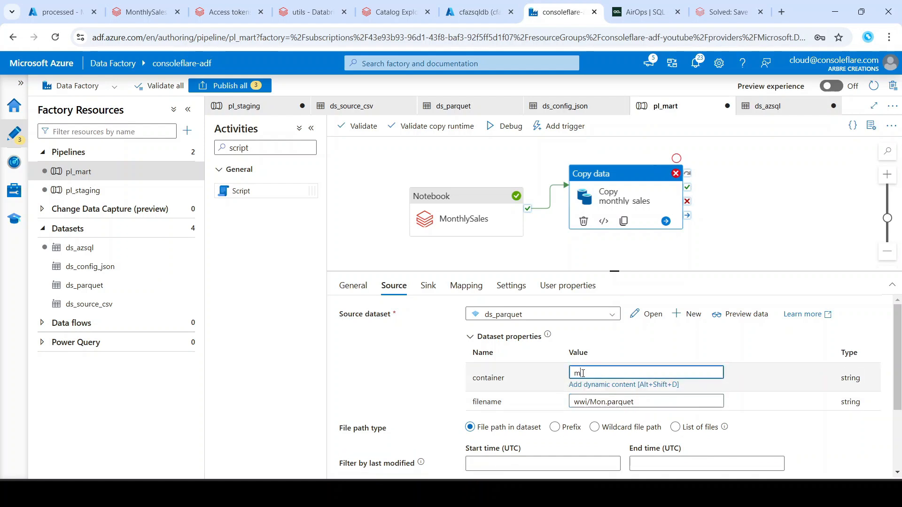
pyautogui.write('onthly')
pyautogui.doubleClick(582, 373)
pyautogui.write('processed')
# - Replace the source dataset's filename value with the folder path monthly_sales.parquet/
pyautogui.click(597, 403)
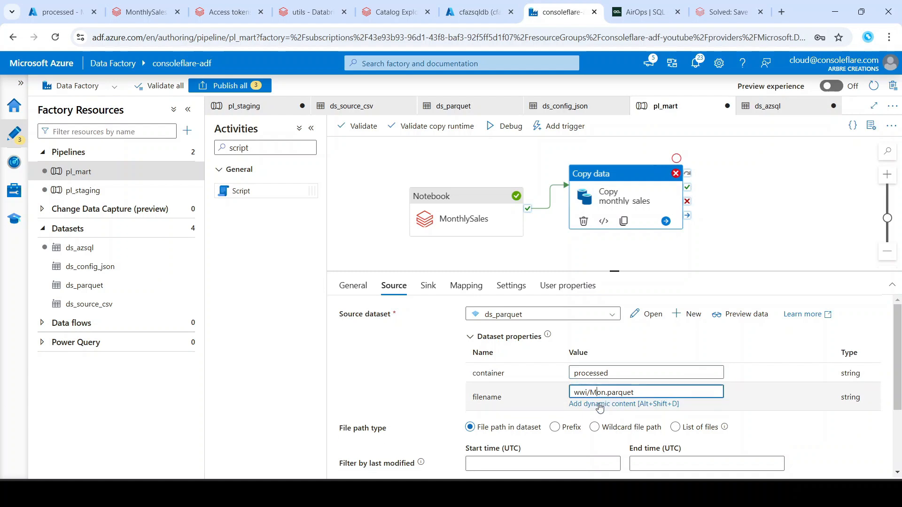
pyautogui.press('BackSpace')
pyautogui.press('BackSpace')
pyautogui.press('BackSpace')
pyautogui.press('BackSpace')
pyautogui.hotkey('ctrl', 'shift', 'Right')
pyautogui.write('monthly')
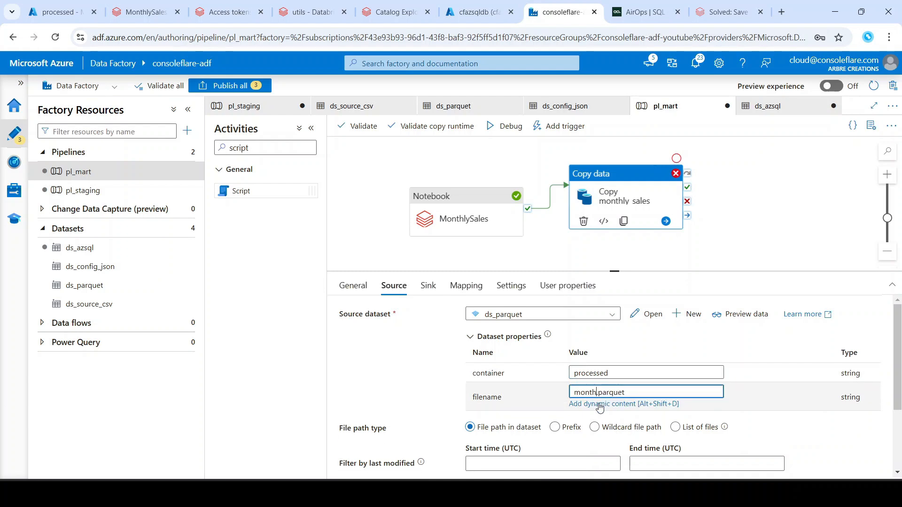
pyautogui.write('_sales.parquet')
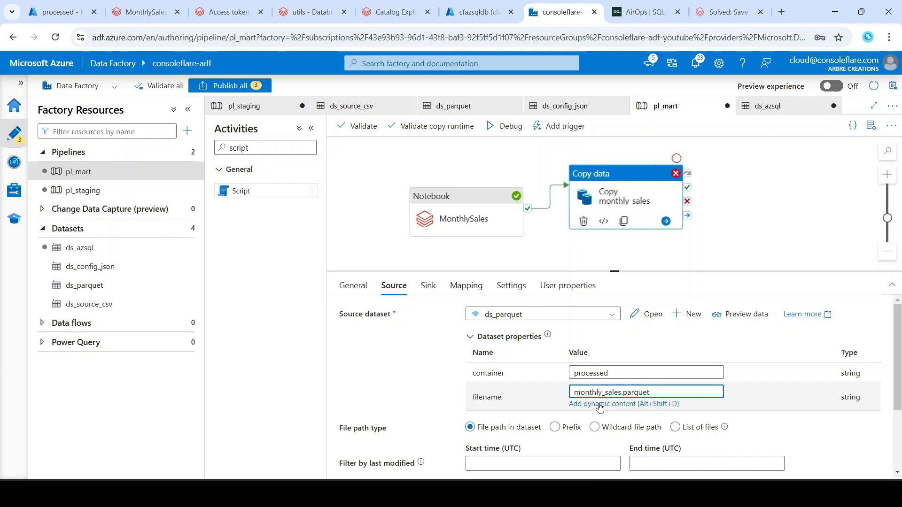
pyautogui.write('/')
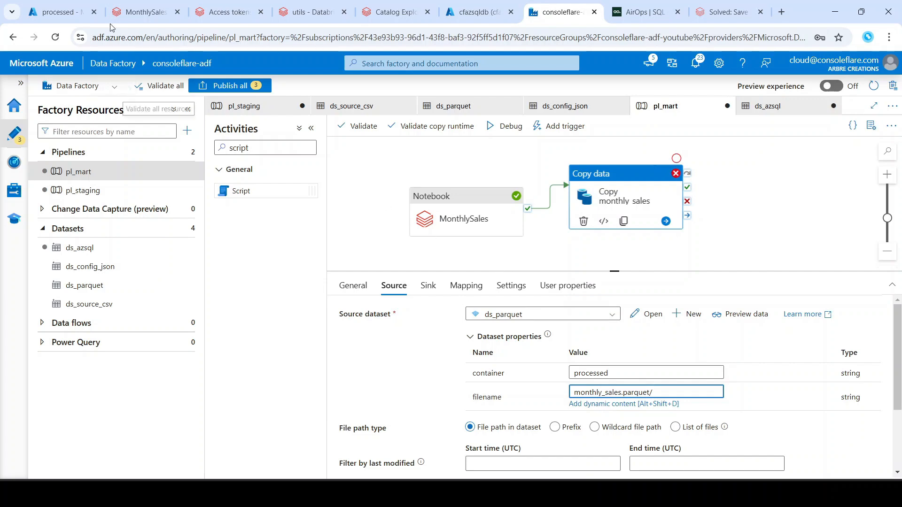
# - Switch to the processed container in the Azure portal and widen the Name column to read the part file's full name
pyautogui.click(78, 11)
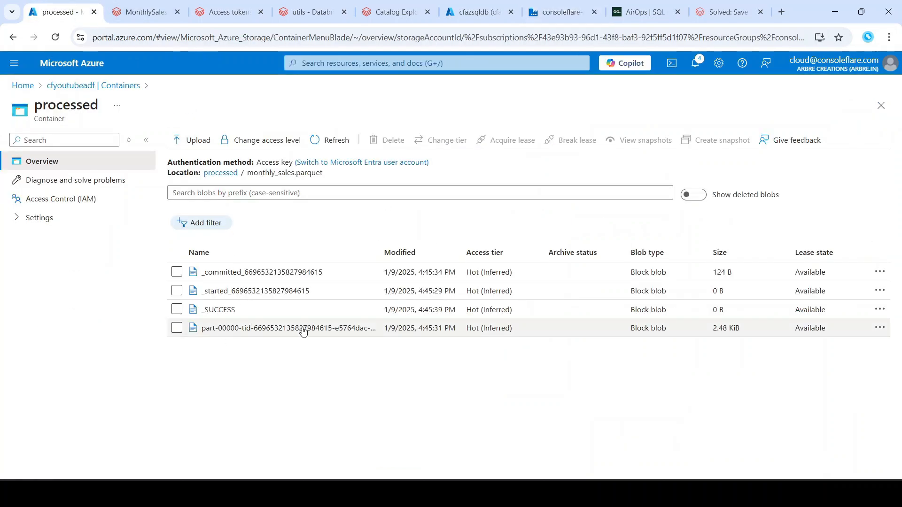
pyautogui.moveTo(379, 249); pyautogui.dragTo(515, 249)
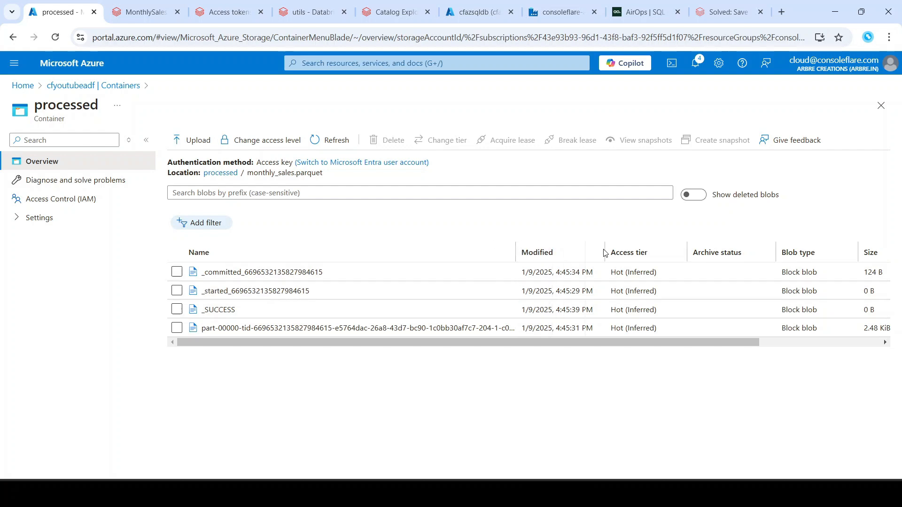
pyautogui.moveTo(515, 250); pyautogui.dragTo(651, 248)
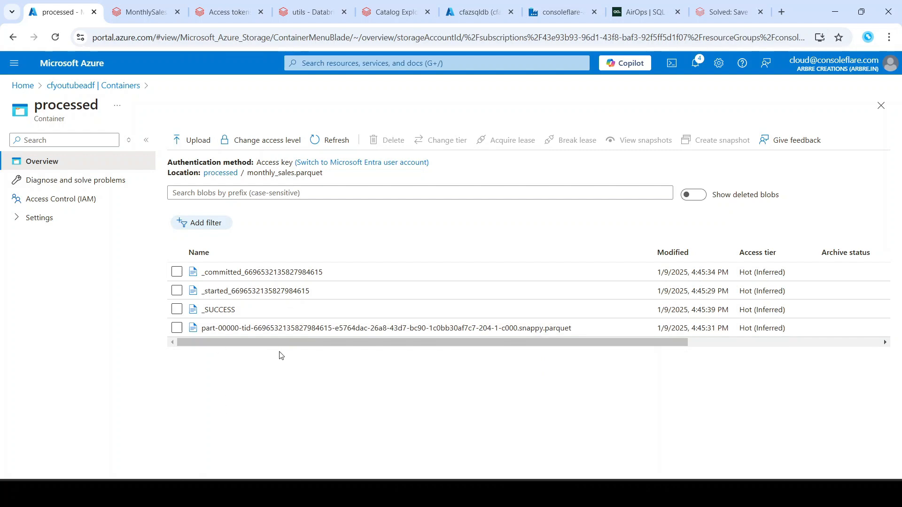
# - Return to pl_mart in Azure Data Factory and append *.parquet to the source filename, making it monthly_sales.parquet/*.parquet
pyautogui.click(559, 12)
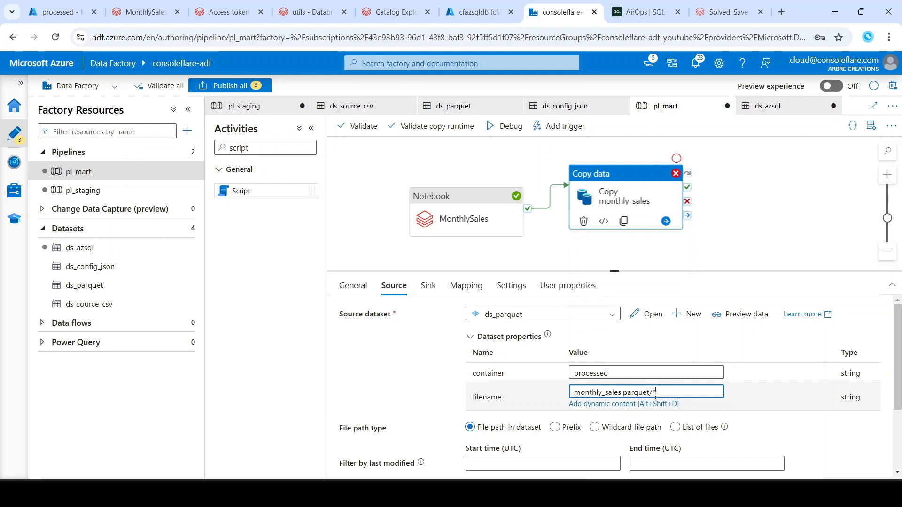
pyautogui.write('*.parquet')
pyautogui.scroll(-1, 627, 405)
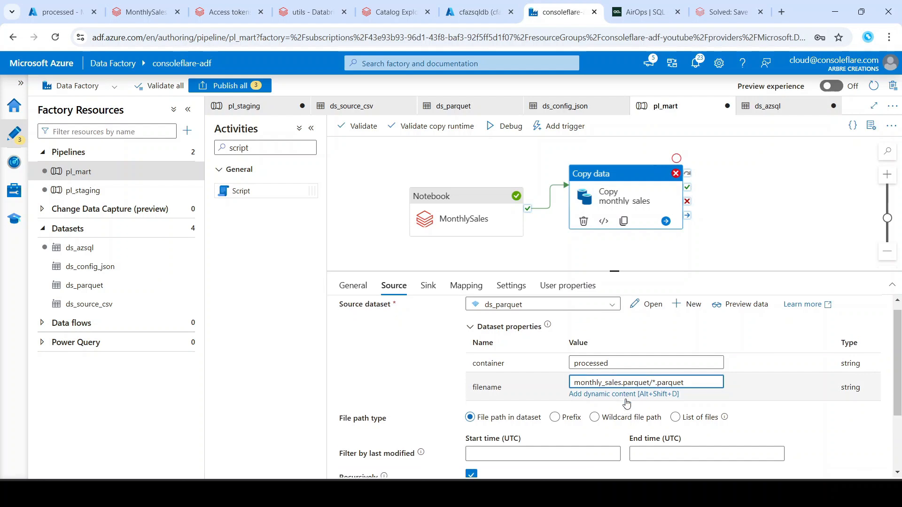
pyautogui.scroll(1, 627, 404)
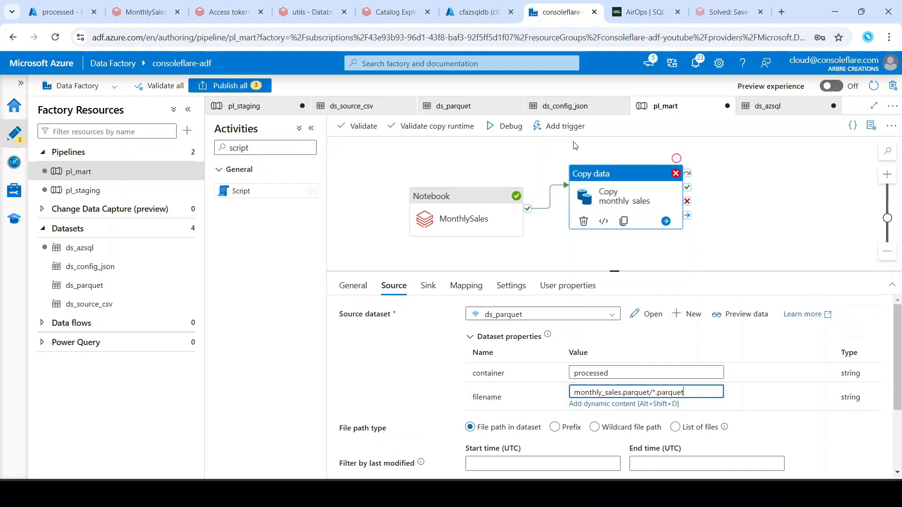
# - Start a debug run of pl_mart and keep refreshing its activity statuses to monitor the notebook and copy activities
pyautogui.click(504, 126)
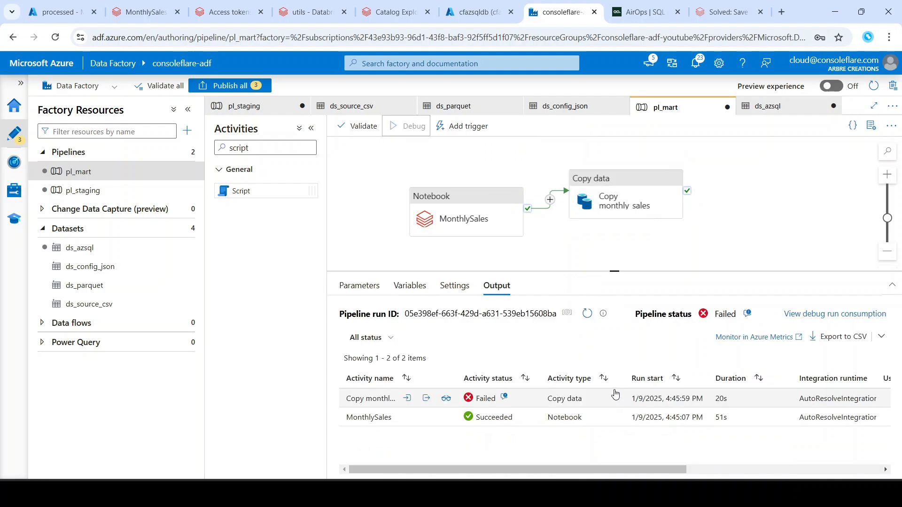
pyautogui.click(585, 315)
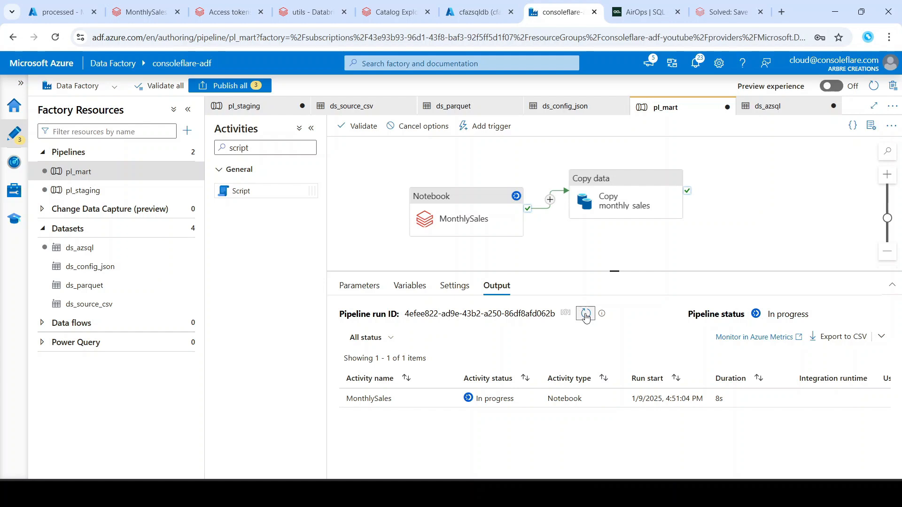
pyautogui.click(586, 316)
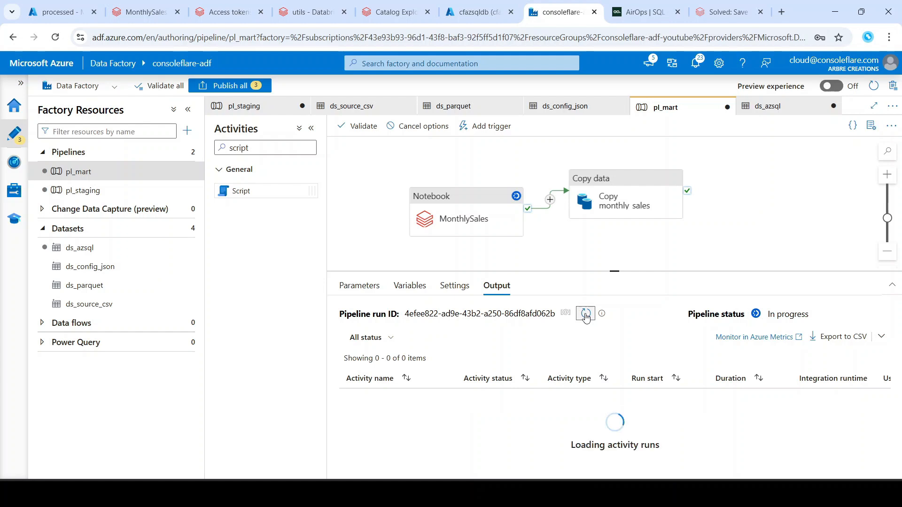
pyautogui.click(586, 316)
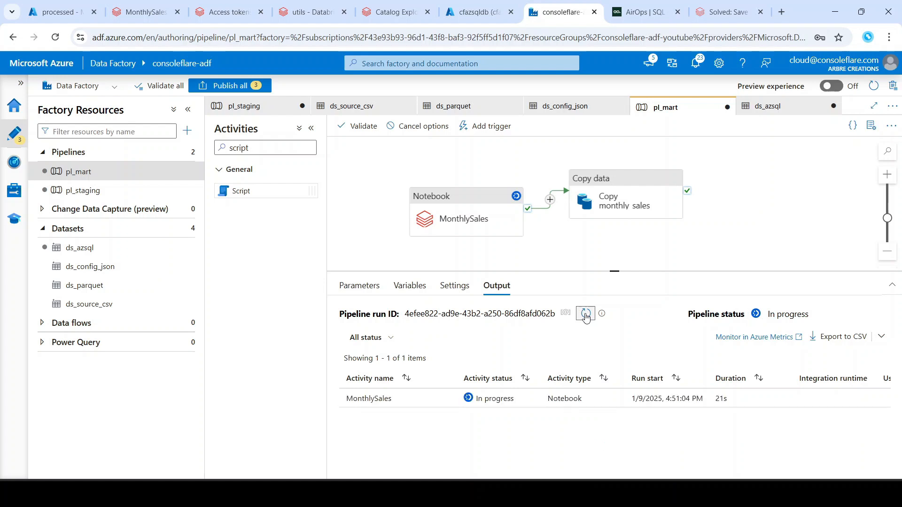
pyautogui.click(586, 316)
pyautogui.click(586, 316)
pyautogui.click(585, 314)
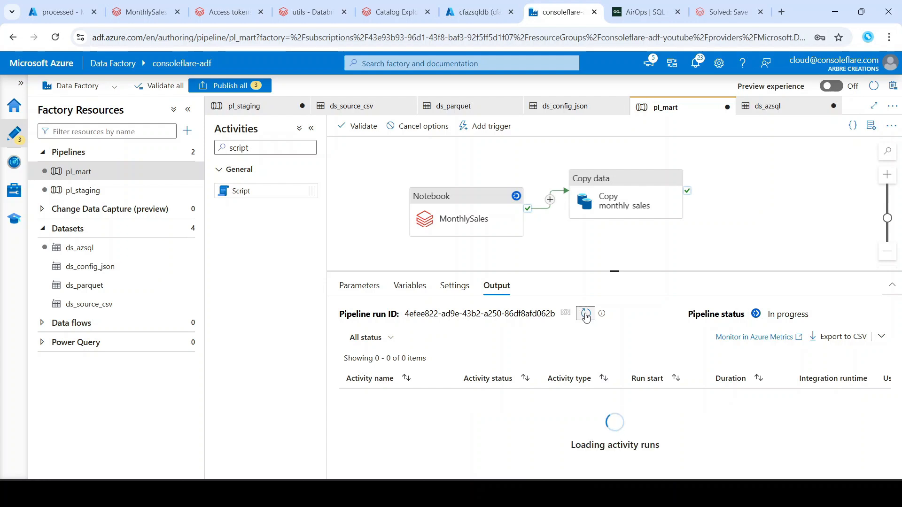
pyautogui.click(586, 314)
pyautogui.click(585, 314)
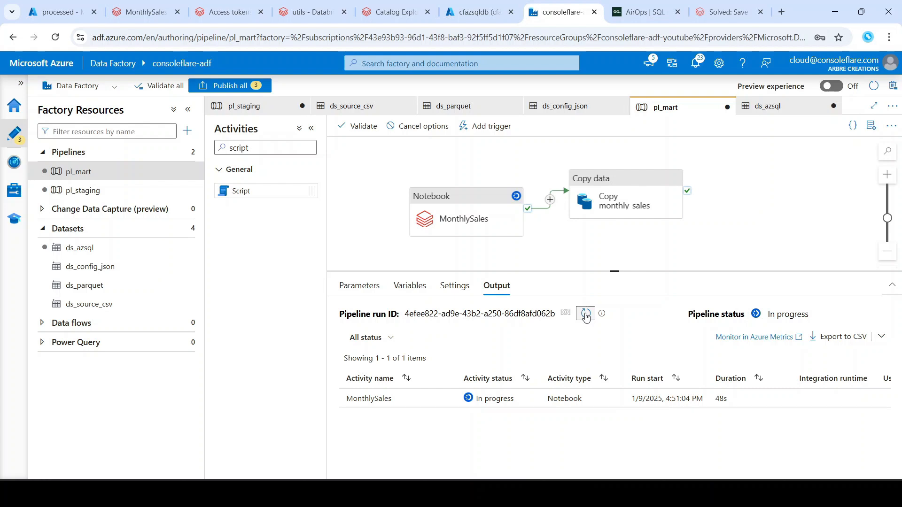
pyautogui.click(585, 314)
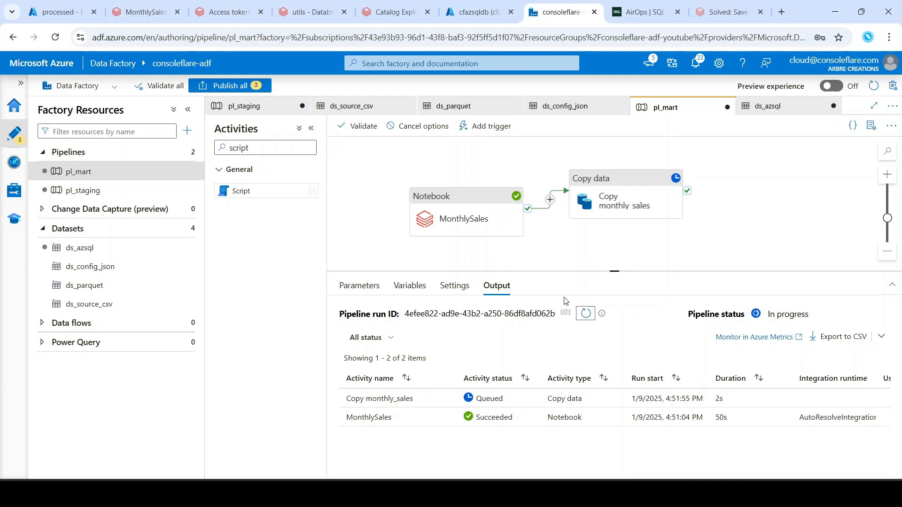
pyautogui.click(586, 314)
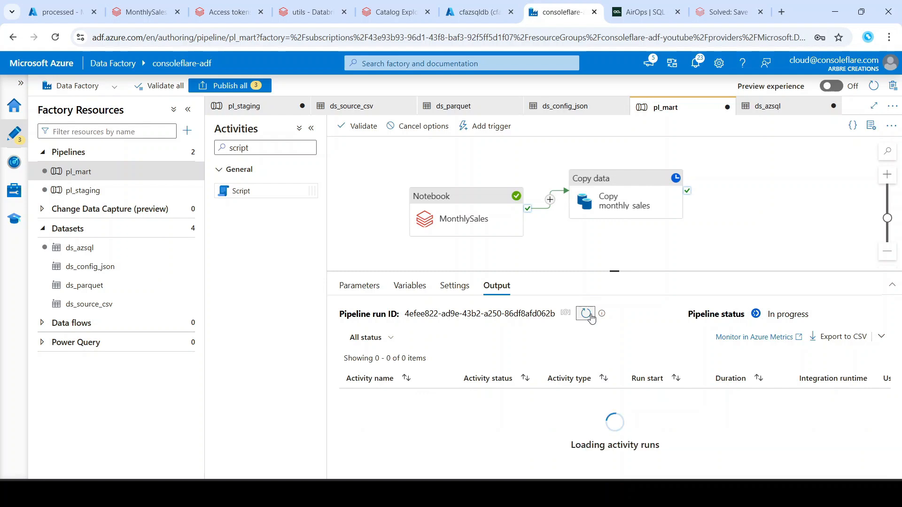
pyautogui.click(585, 313)
pyautogui.click(586, 314)
pyautogui.click(586, 314)
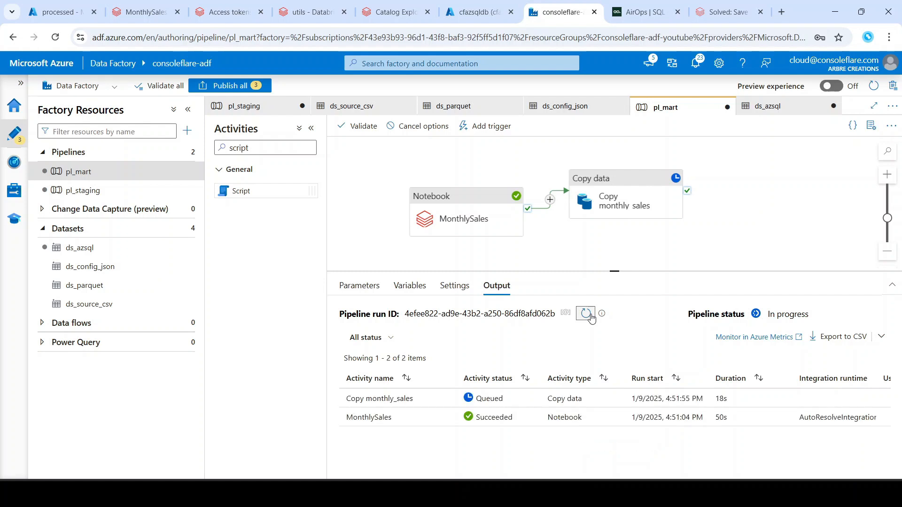
# - Check the root of the processed container in the Azure portal for the monthly_sales.parquet output, and return to the Data Factory pipeline
pyautogui.click(71, 12)
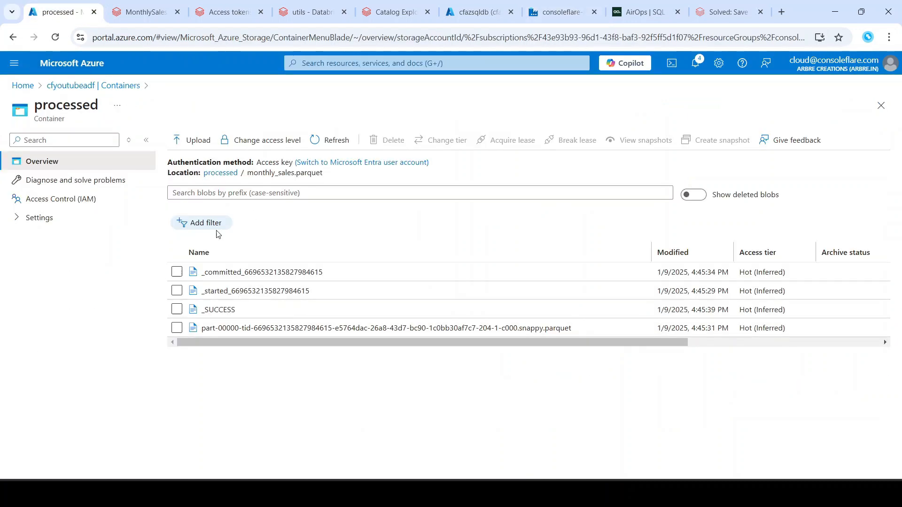
pyautogui.click(238, 172)
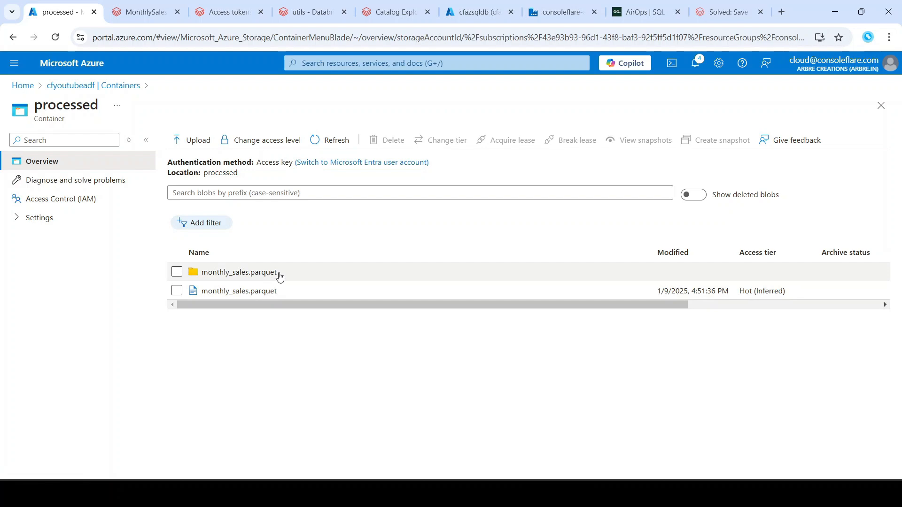
pyautogui.click(540, 5)
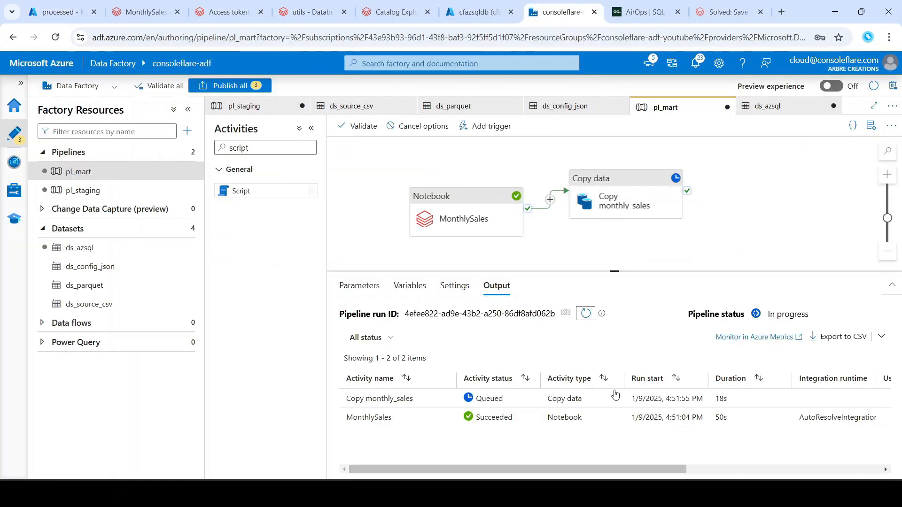
# - Refresh the debug run's status and read the error details of the Copy monthly_sales activity
pyautogui.click(585, 314)
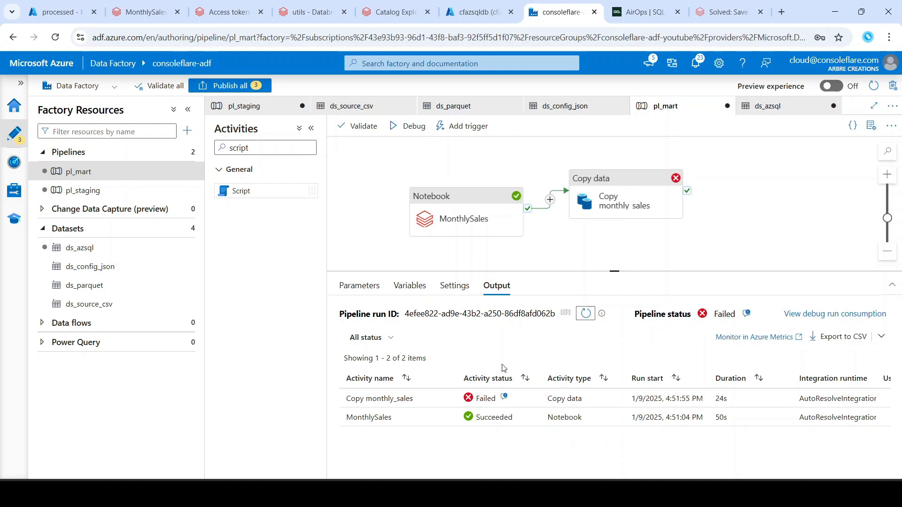
pyautogui.click(504, 399)
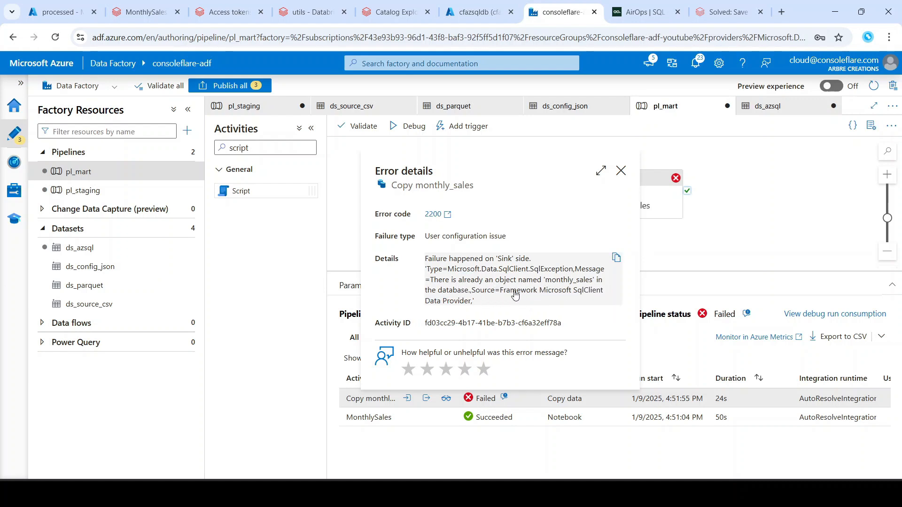
pyautogui.click(621, 170)
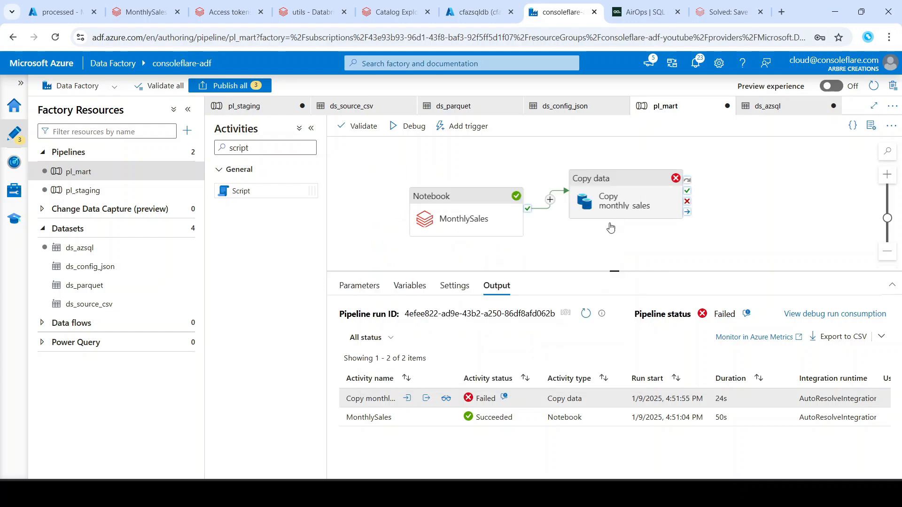
# - Review the Copy monthly_sales activity's source settings and its sink's pre-copy script that checks for and creates the table
pyautogui.click(614, 201)
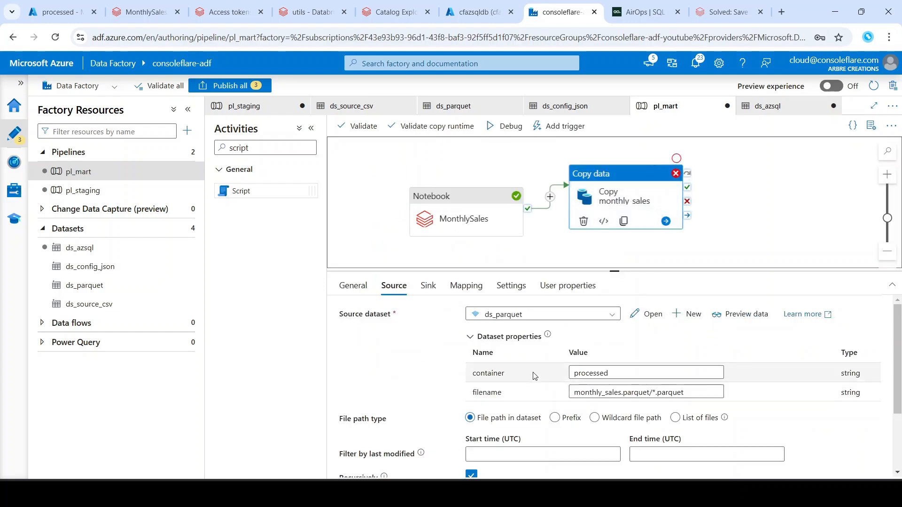
pyautogui.scroll(-2, 534, 376)
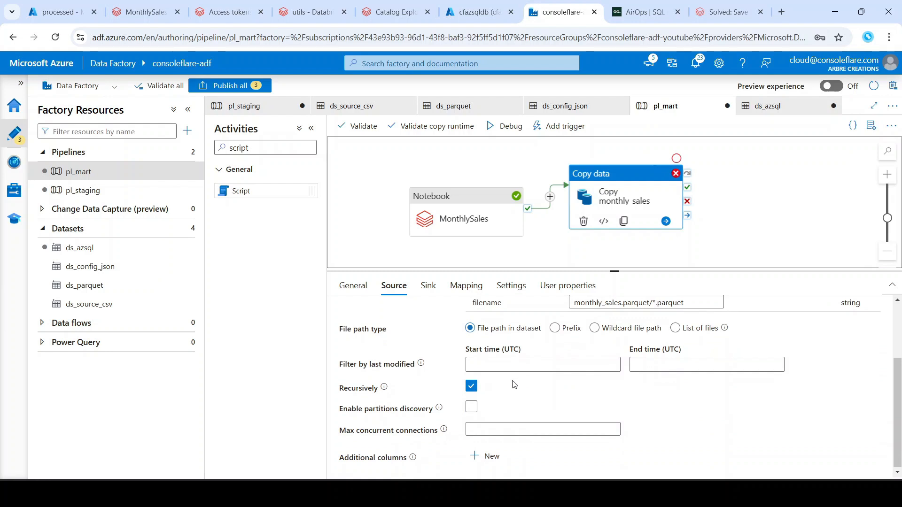
pyautogui.scroll(2, 514, 385)
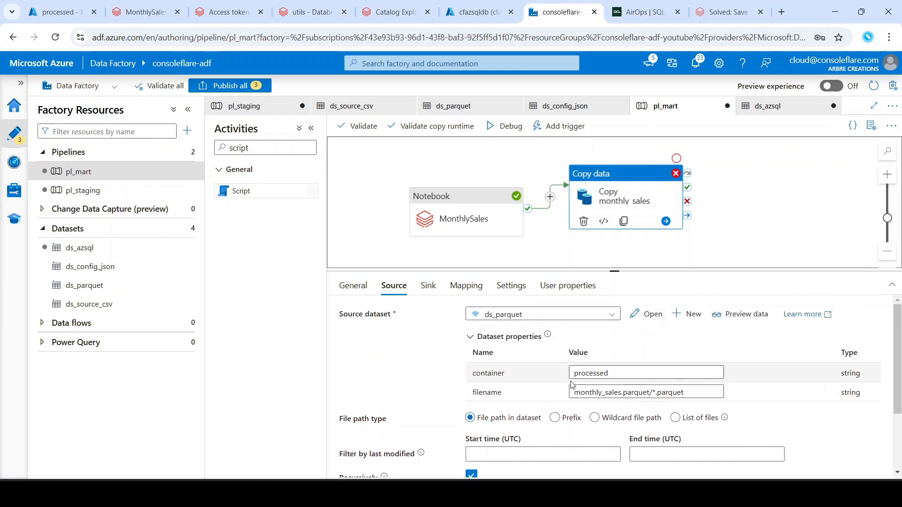
pyautogui.click(432, 288)
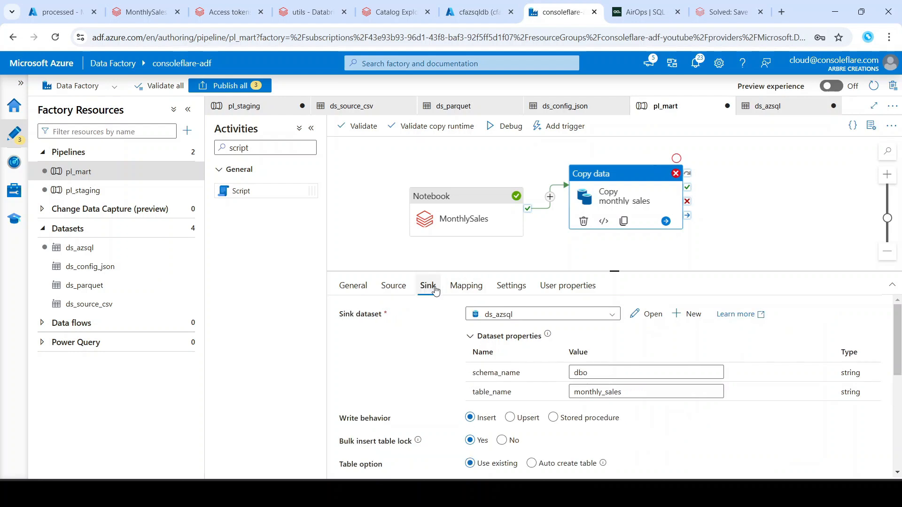
pyautogui.scroll(-4, 536, 398)
pyautogui.scroll(2, 535, 398)
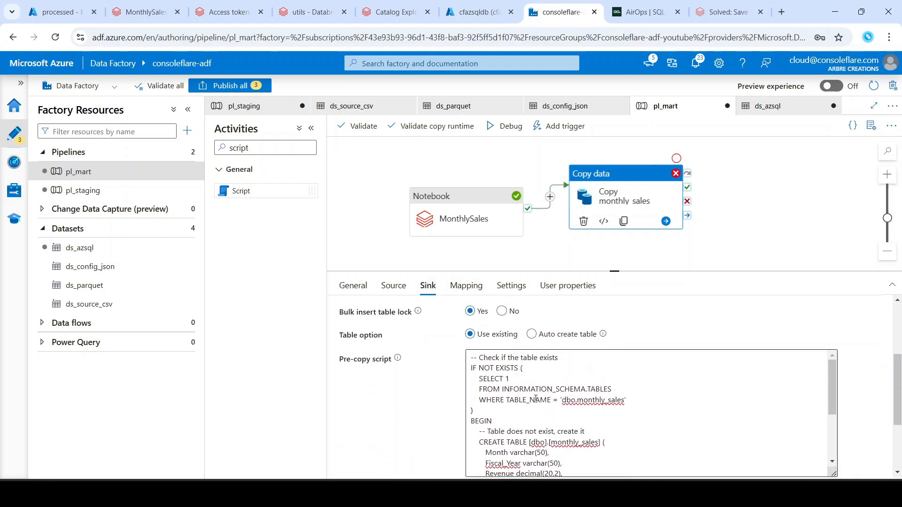
# - Copy the sink's pre-copy script from the IF NOT EXISTS line through the final END; line
pyautogui.scroll(-2, 429, 397)
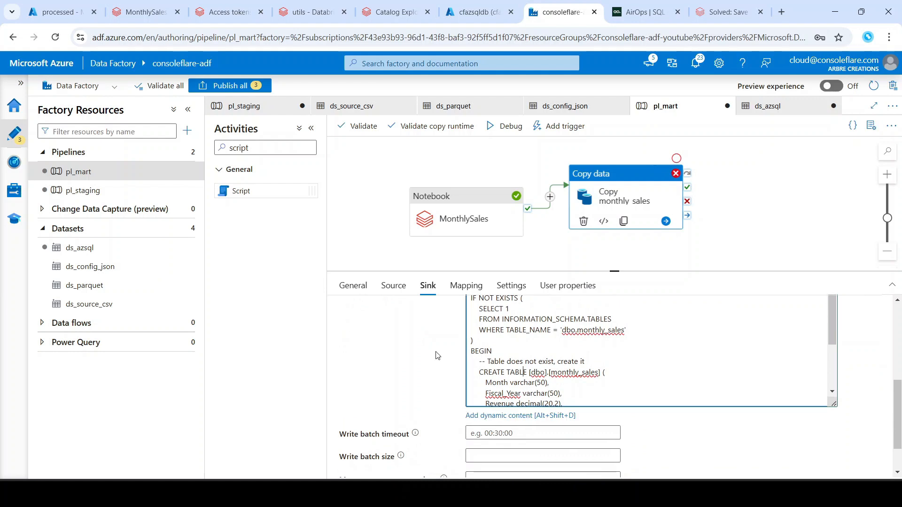
pyautogui.scroll(1, 436, 355)
pyautogui.moveTo(533, 352); pyautogui.dragTo(590, 368)
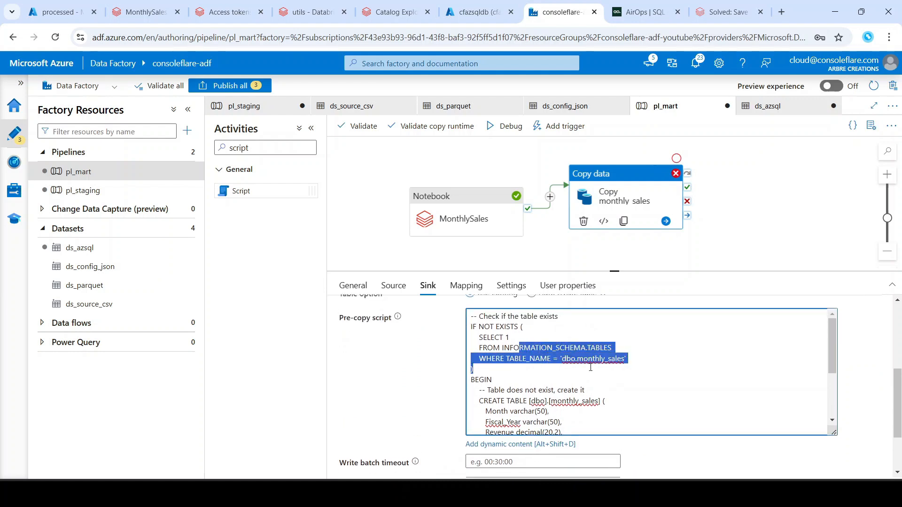
pyautogui.click(471, 327)
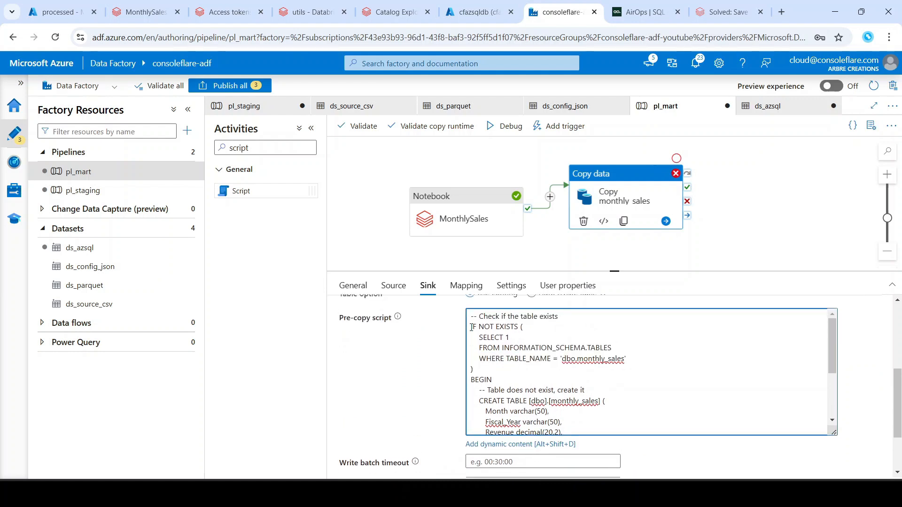
pyautogui.hotkey('shift', 'End')
pyautogui.hotkey('shift', 'Down')
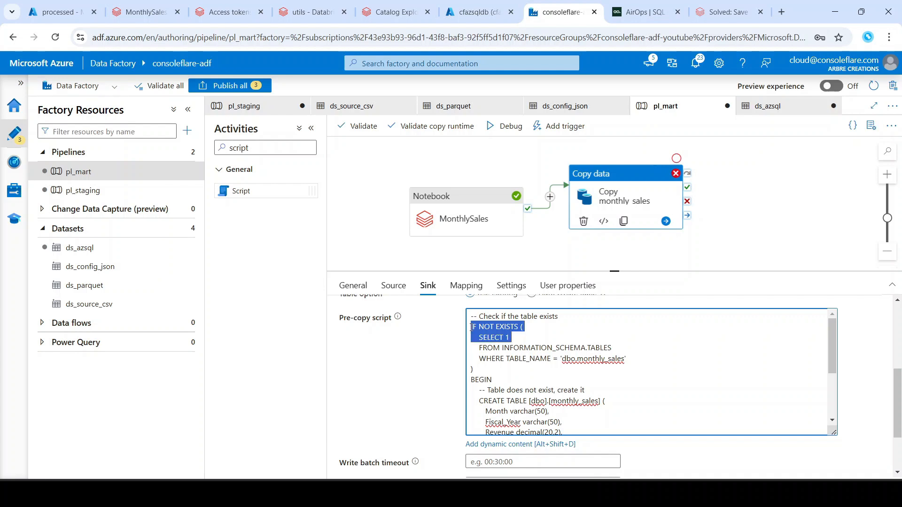
pyautogui.hotkey('shift', 'Down')
pyautogui.hotkey('shift', 'Down')
pyautogui.hotkey('shift', 'Down')
pyautogui.hotkey('shift', 'Down')
pyautogui.hotkey('shift', 'Down')
pyautogui.hotkey('shift', 'Down')
pyautogui.hotkey('shift', 'Down')
pyautogui.hotkey('shift', 'Down')
pyautogui.hotkey('shift', 'Down')
pyautogui.hotkey('shift', 'Down')
pyautogui.hotkey('shift', 'Down')
pyautogui.hotkey('shift', 'Down')
pyautogui.hotkey('shift', 'Down')
pyautogui.hotkey('shift', 'Down')
pyautogui.hotkey('shift', 'Down')
pyautogui.hotkey('shift', 'Down')
pyautogui.hotkey('shift', 'Down')
pyautogui.hotkey('shift', 'Down')
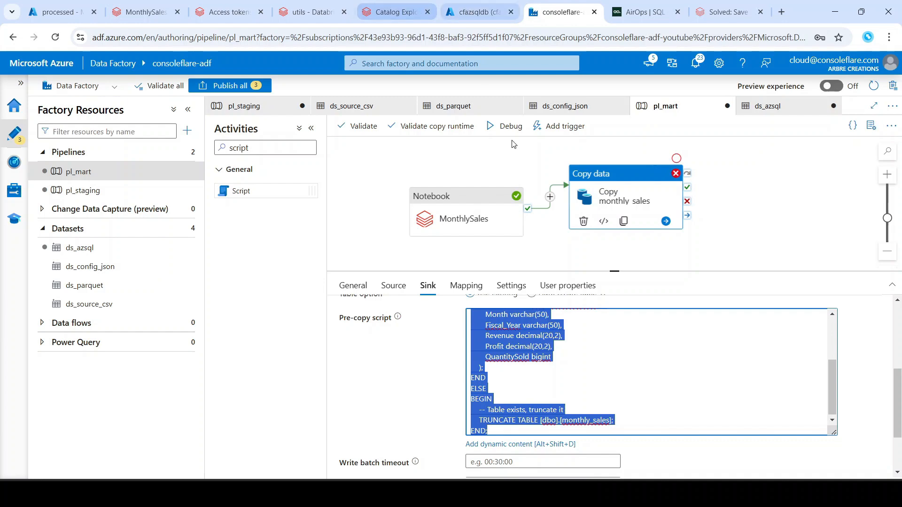
# - Switch to the cfazsqldb query editor in the Azure portal, replace Query 1 with the copied script, and run it
pyautogui.click(477, 12)
pyautogui.hotkey('ctrl', 'a')
pyautogui.hotkey('ctrl', 'v')
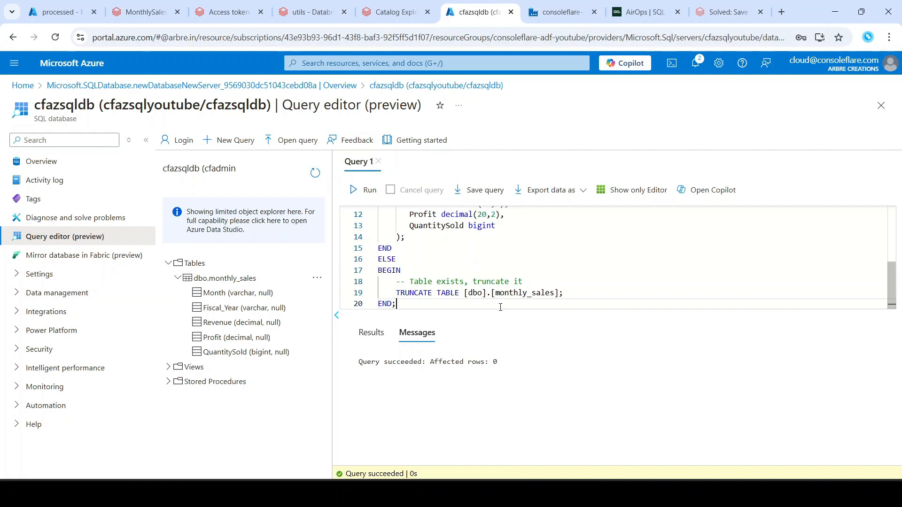
pyautogui.click(355, 195)
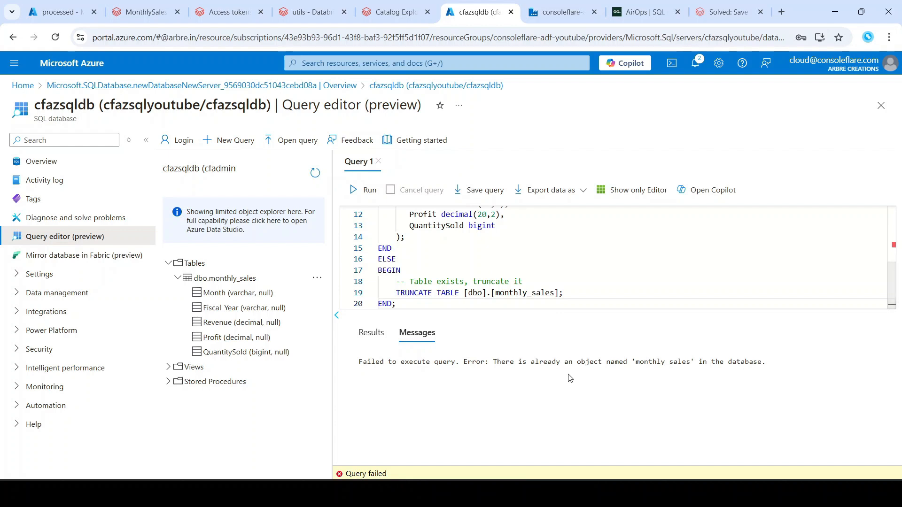
# - Copy the SELECT 1 existence check on INFORMATION_SCHEMA.TABLES from the script into a new query and run it
pyautogui.click(565, 261)
pyautogui.scroll(2, 565, 264)
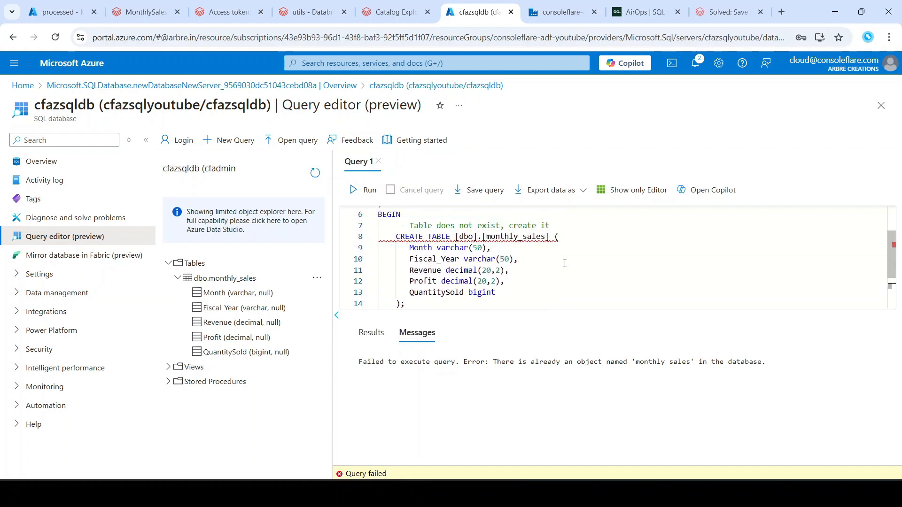
pyautogui.scroll(2, 565, 263)
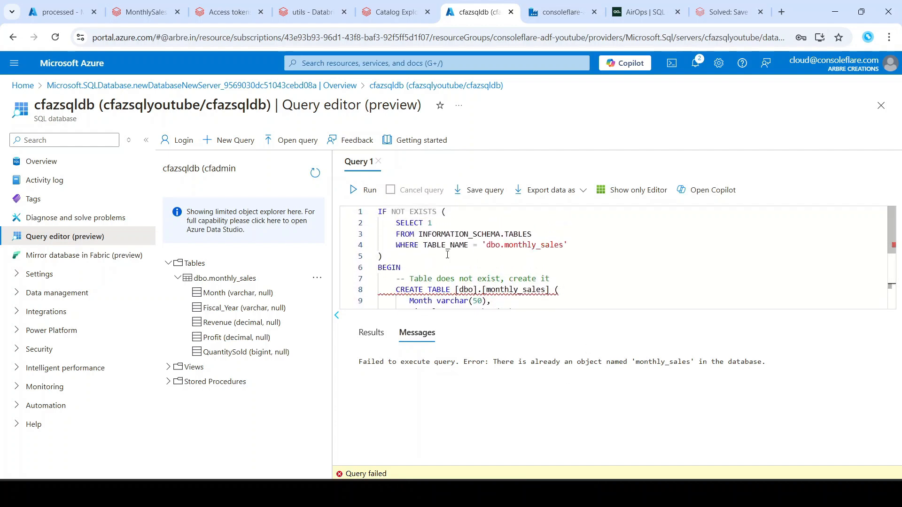
pyautogui.click(395, 223)
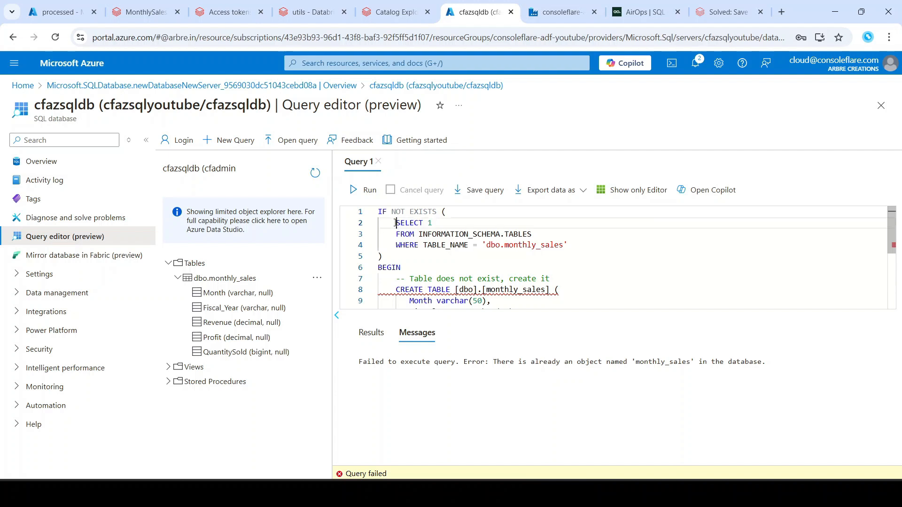
pyautogui.click(580, 246)
pyautogui.moveTo(580, 247); pyautogui.dragTo(395, 223)
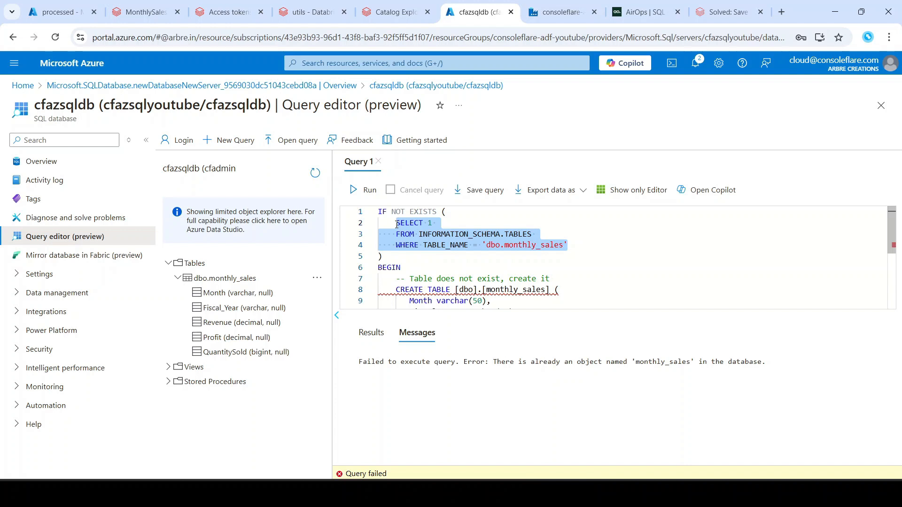
pyautogui.click(226, 140)
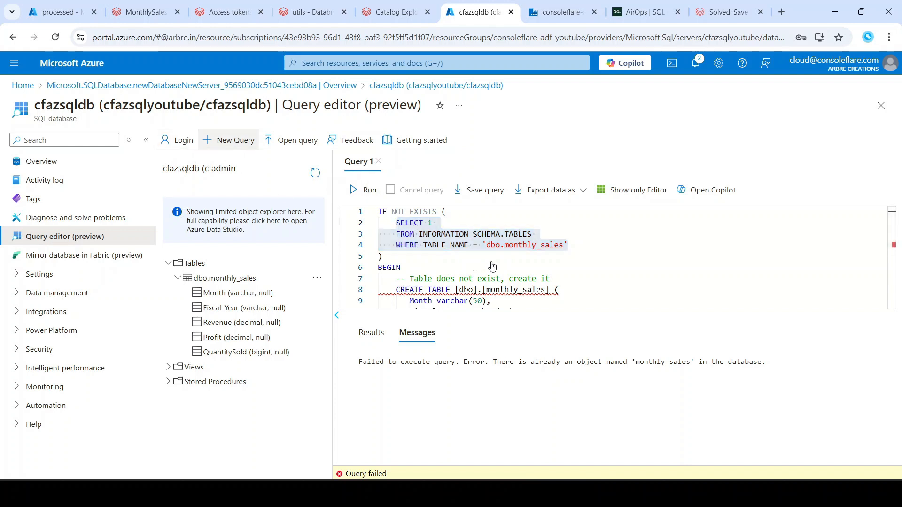
pyautogui.hotkey('ctrl', 'v')
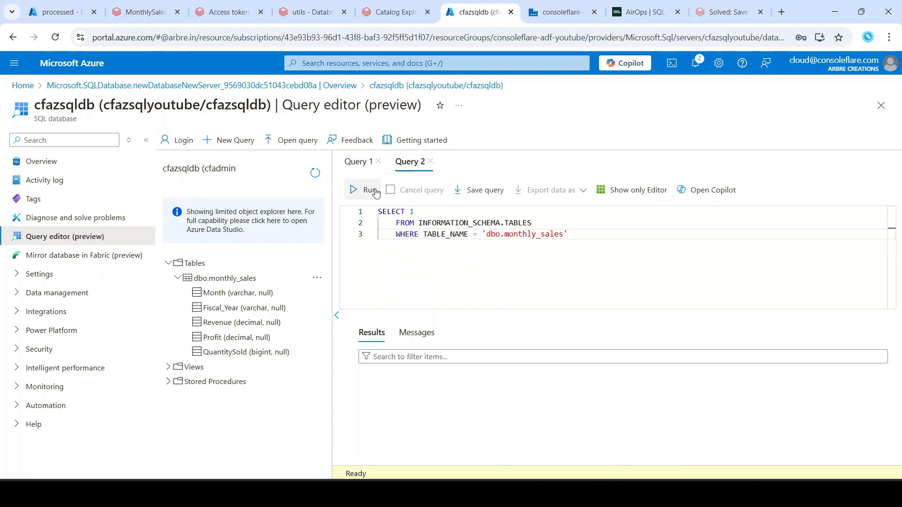
pyautogui.click(369, 190)
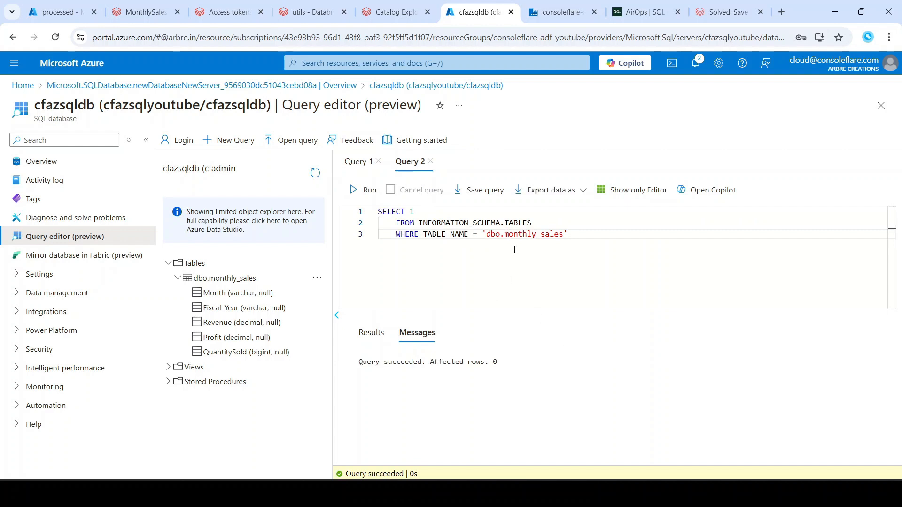
# - Remove the dbo. prefix so the TABLE_NAME filter reads 'monthly_sales', and rerun the query
pyautogui.press('BackSpace')
pyautogui.press('BackSpace')
pyautogui.press('BackSpace')
pyautogui.press('BackSpace')
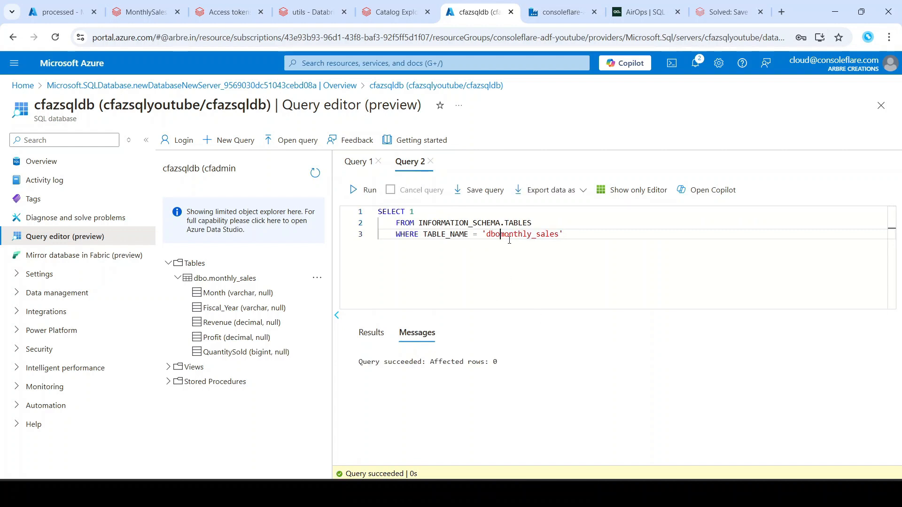
pyautogui.click(358, 190)
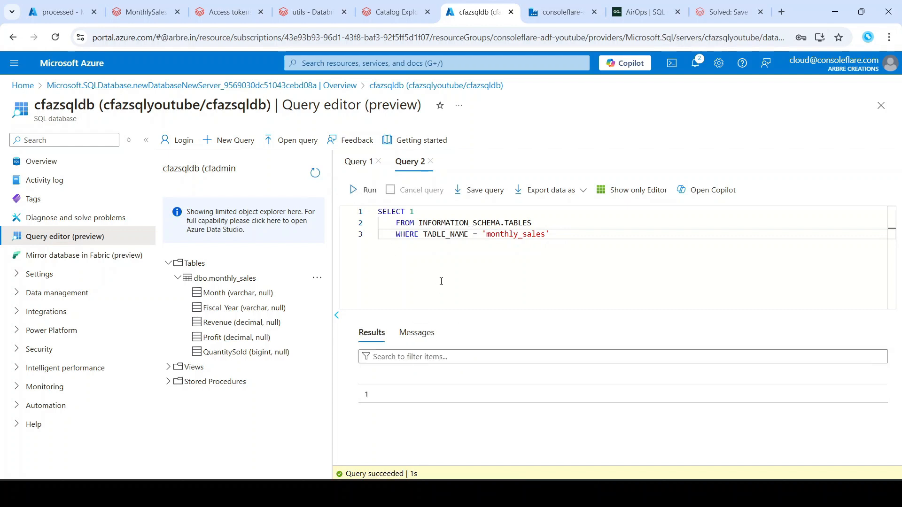
# - Try adding the condition SCHEMA='dbo' AND before the TABLE_NAME filter, and run the query
pyautogui.click(424, 234)
pyautogui.write('SCHM')
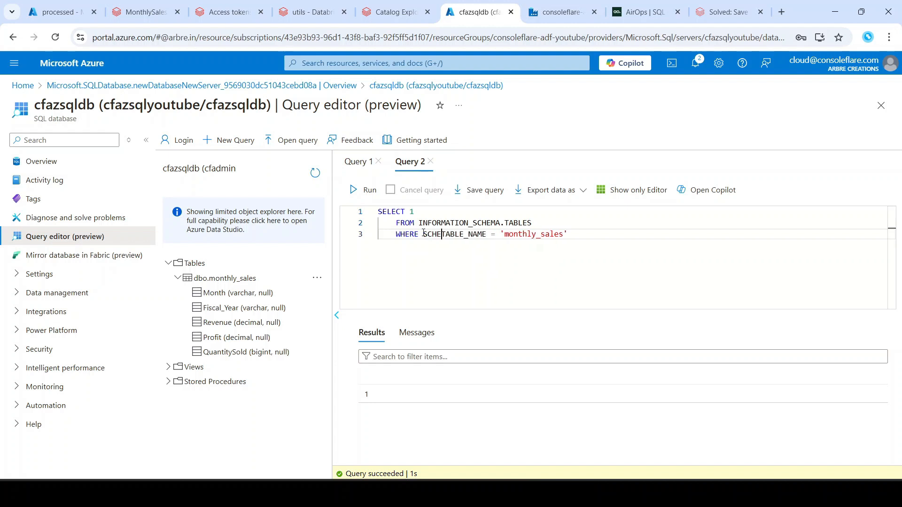
pyautogui.write('MA')
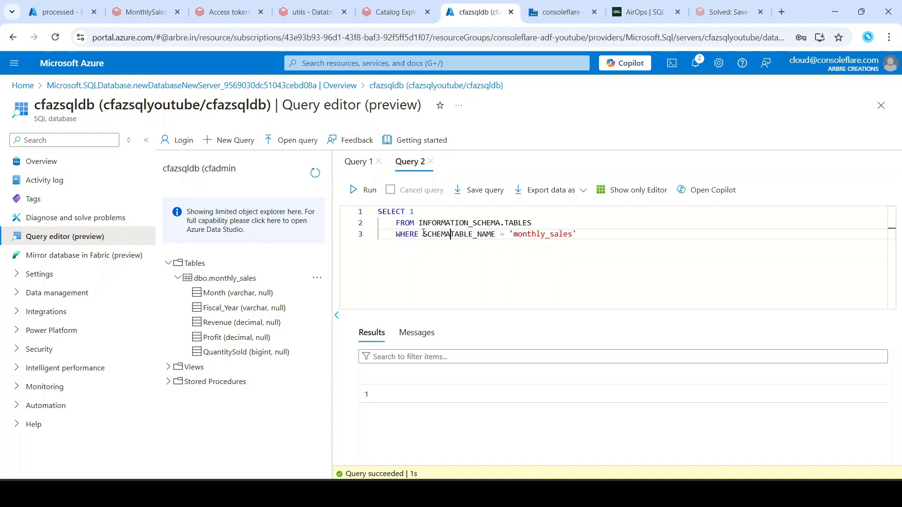
pyautogui.write("=''")
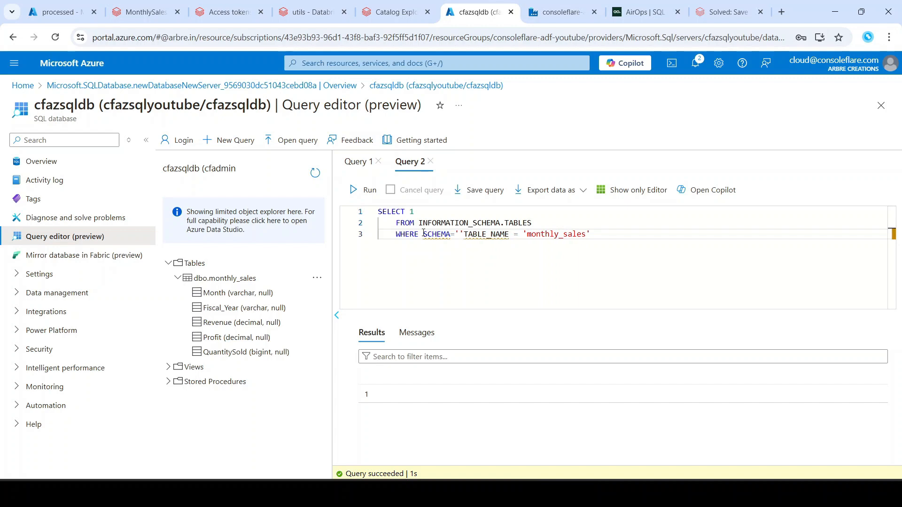
pyautogui.write('dbo')
pyautogui.write(' AND')
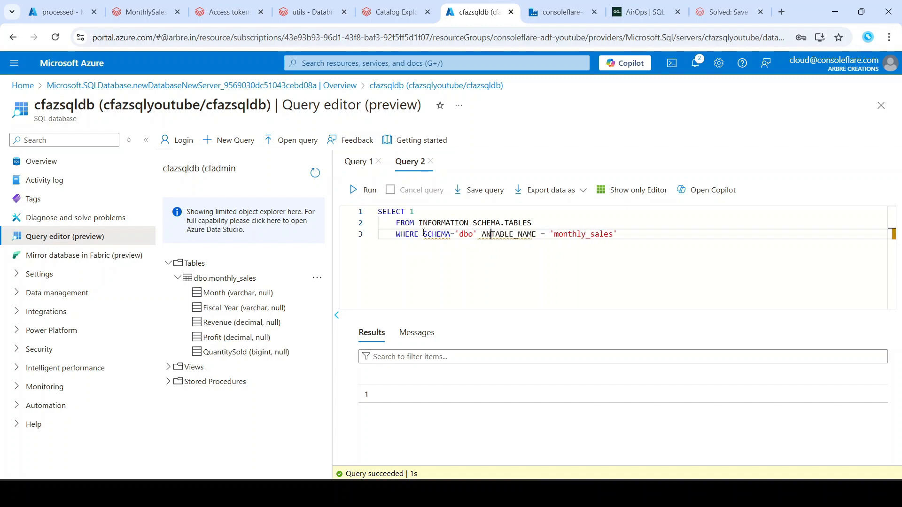
pyautogui.press('End')
pyautogui.press('Return')
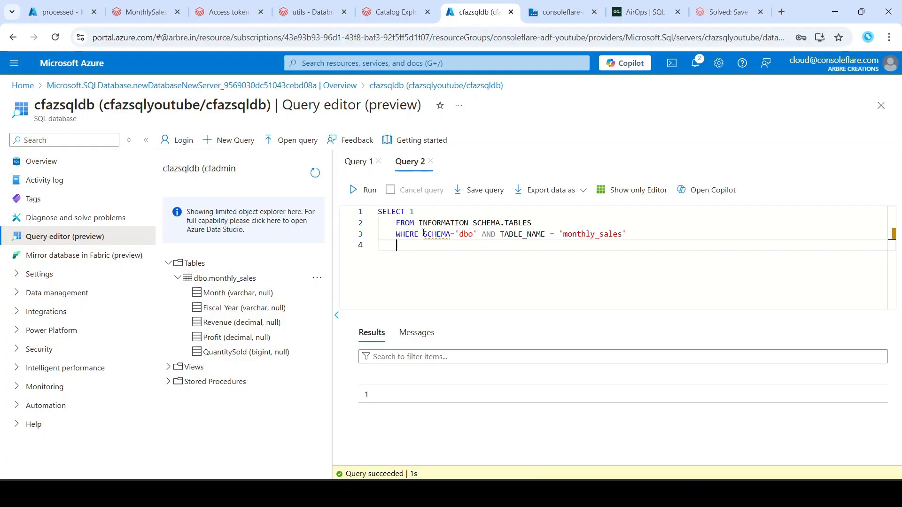
pyautogui.click(374, 192)
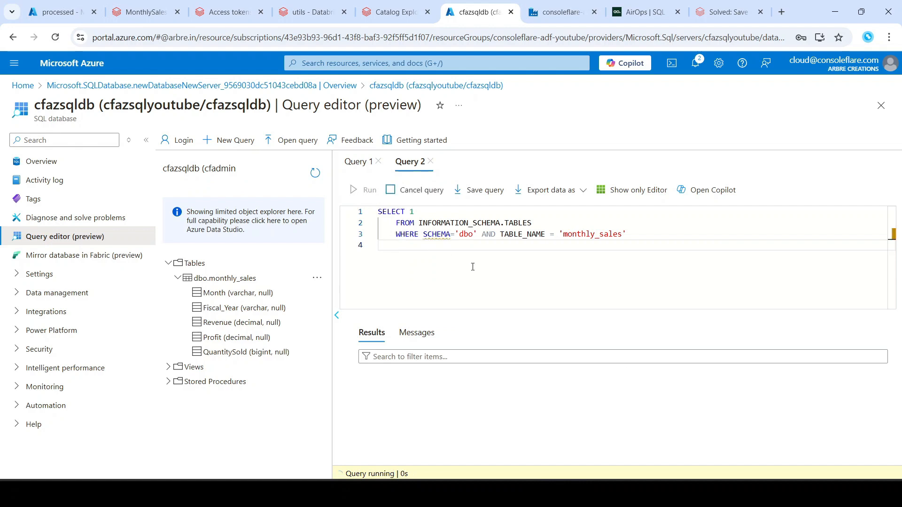
# - Try SCHEMA_NAME as the column in the 'dbo' condition and rerun the query
pyautogui.write('_NA')
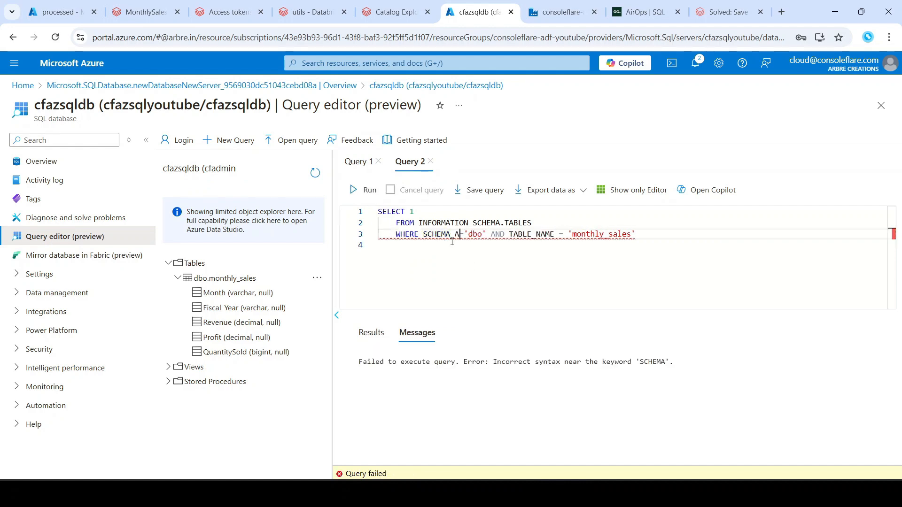
pyautogui.write('ME')
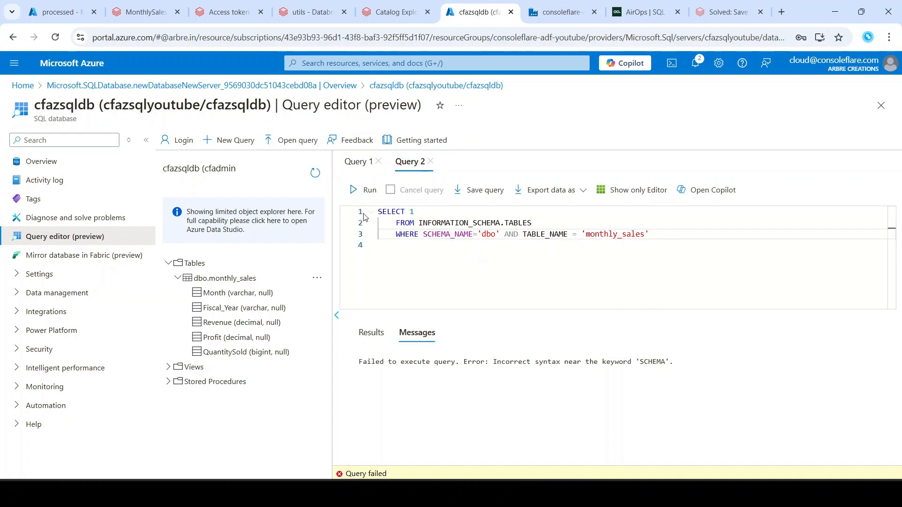
pyautogui.click(364, 191)
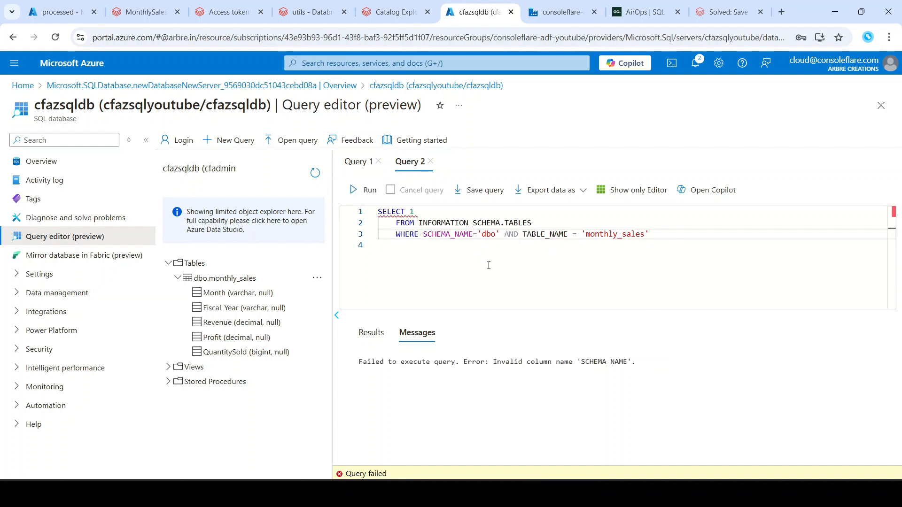
# - Copy the FROM INFORMATION_SCHEMA.TABLES clause from the existence-check query
pyautogui.click(484, 254)
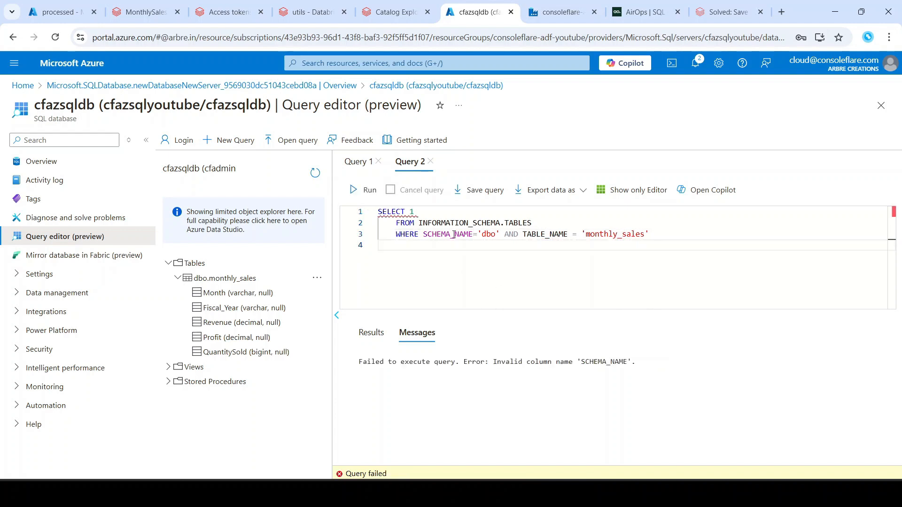
pyautogui.moveTo(451, 234); pyautogui.dragTo(469, 234)
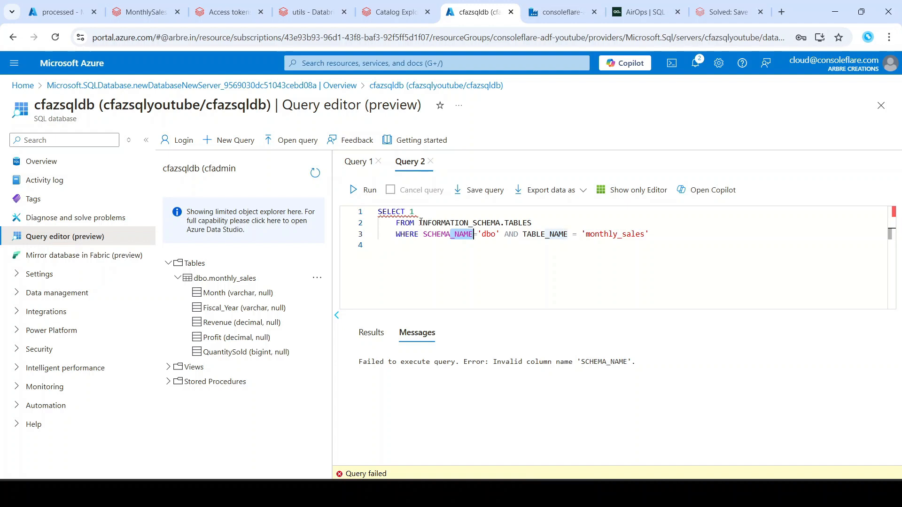
pyautogui.click(399, 224)
pyautogui.moveTo(399, 224); pyautogui.dragTo(550, 220)
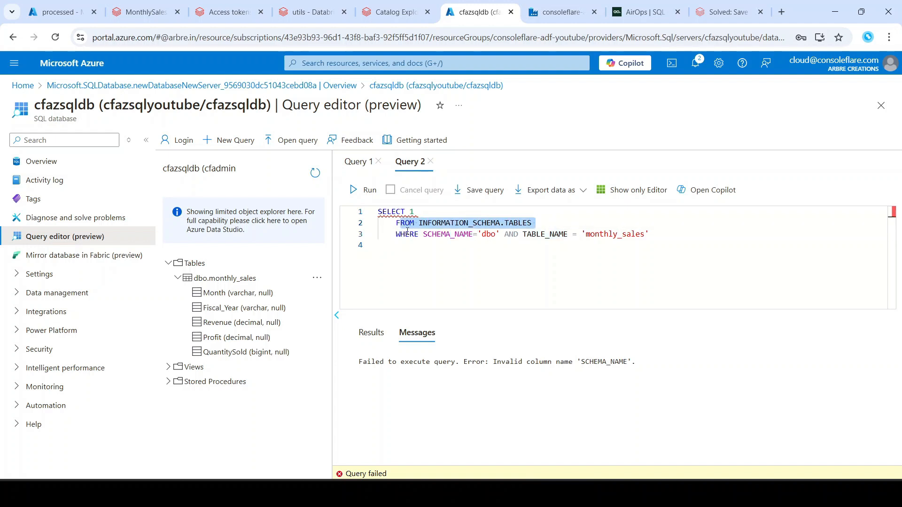
pyautogui.click(547, 221)
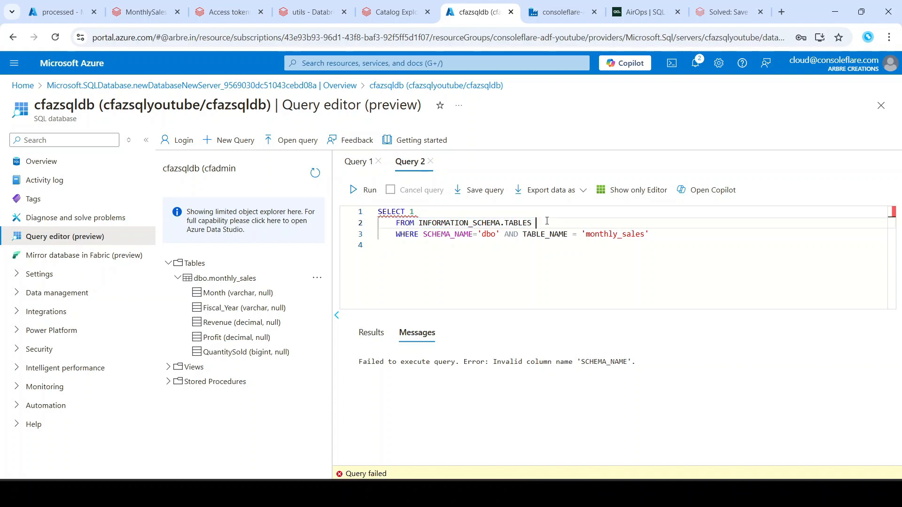
pyautogui.press('Down')
pyautogui.click(546, 221)
pyautogui.hotkey('shift', 'Home')
pyautogui.hotkey('shift', 'Home')
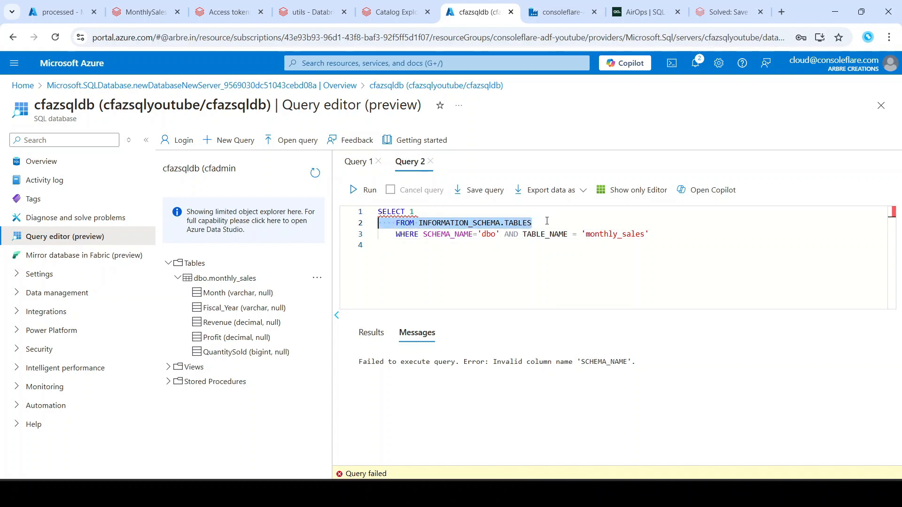
# - Replace Query 2 with SELECT * FROM INFORMATION_SCHEMA.TABLES and run it to list the table metadata columns
pyautogui.hotkey('ctrl', 'a')
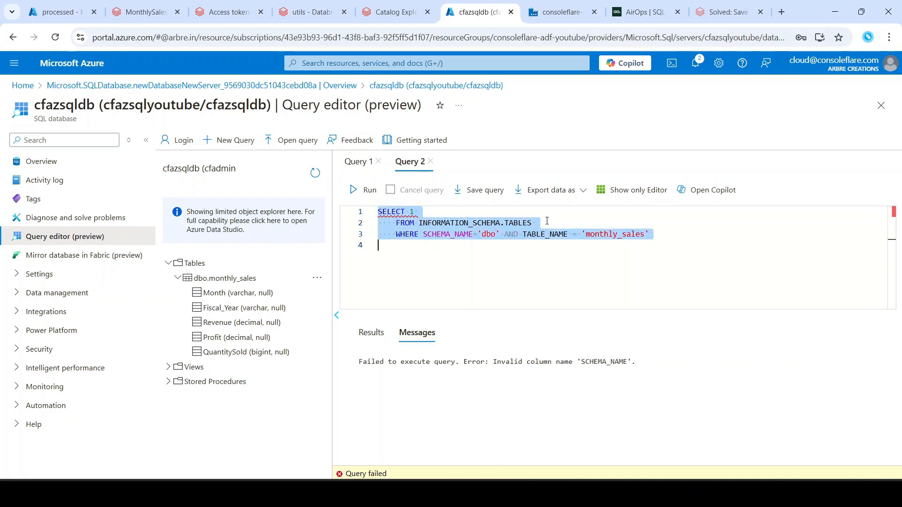
pyautogui.press('BackSpace')
pyautogui.write('S')
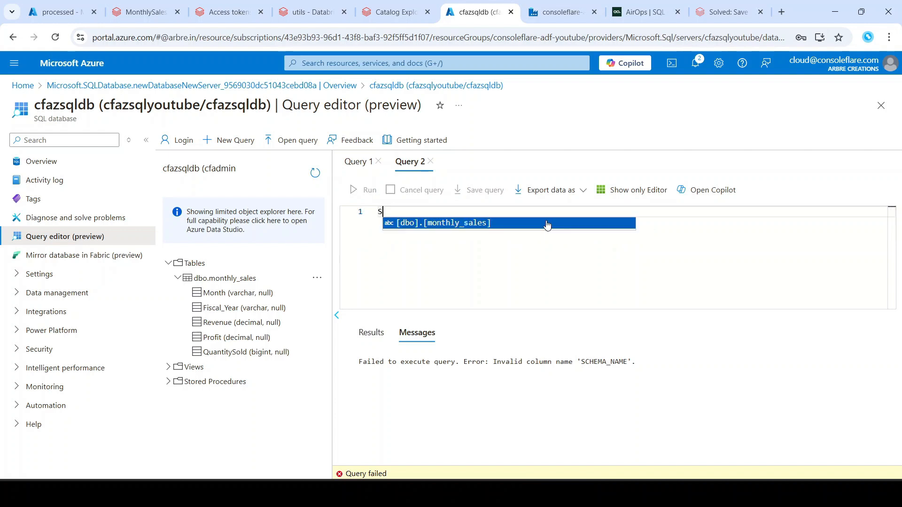
pyautogui.write('ELECT * FROM FROM INFORMATION_SCHEMA.TABLES')
pyautogui.press('Return')
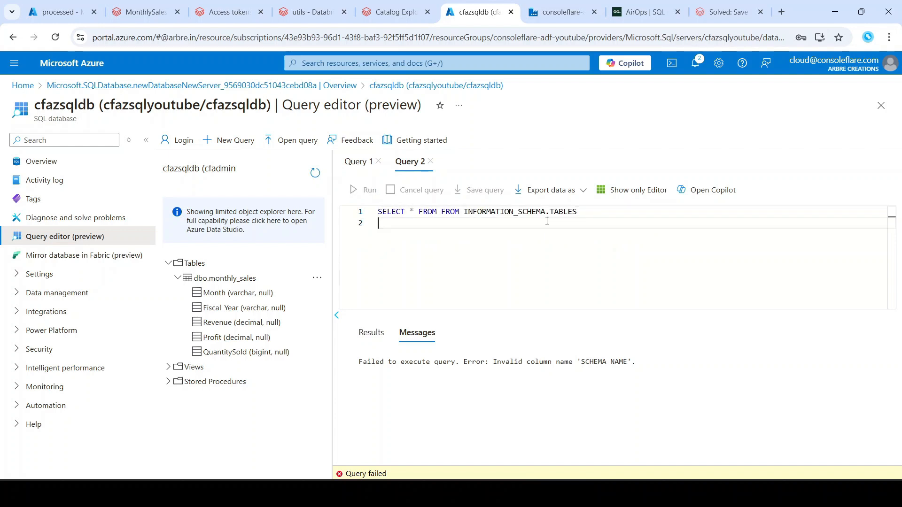
pyautogui.doubleClick(437, 218)
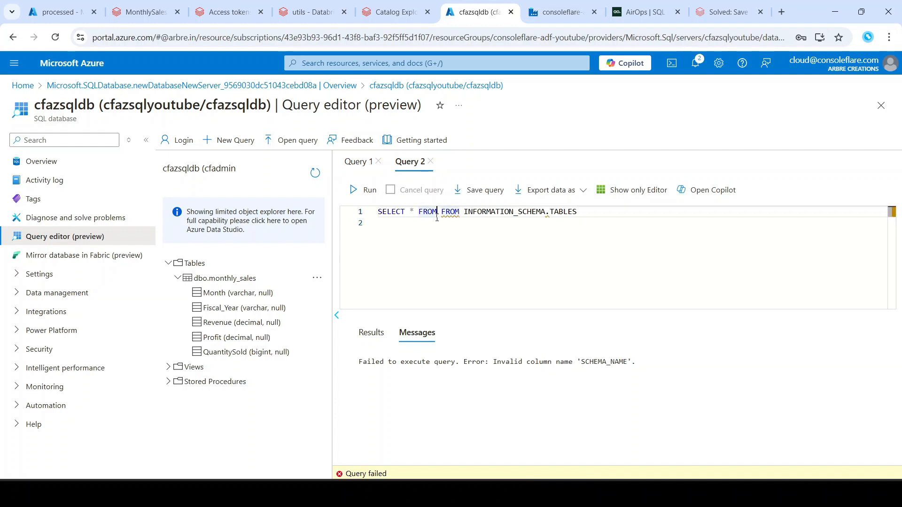
pyautogui.press('BackSpace')
pyautogui.press('BackSpace')
pyautogui.click(367, 188)
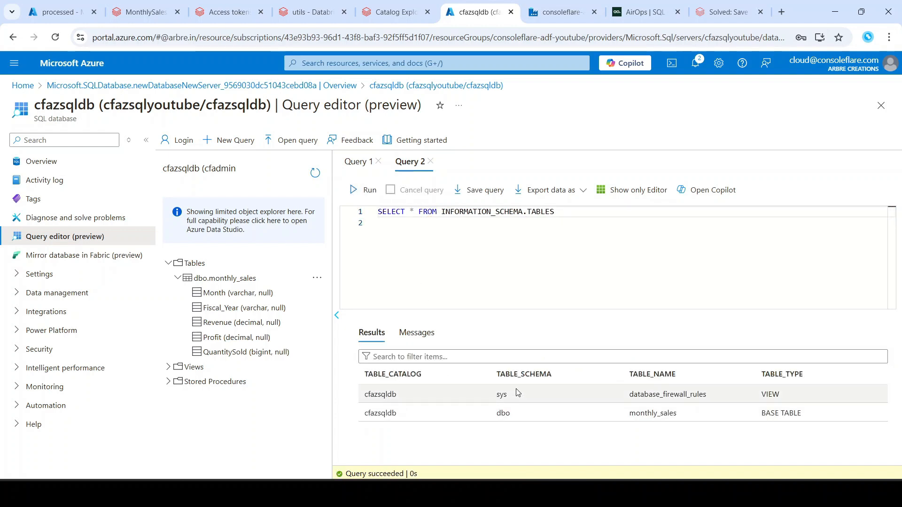
# - In Query 1's existence check, remove the dbo. prefix so the TABLE_NAME filter compares against 'monthly_sales'
pyautogui.moveTo(498, 375); pyautogui.dragTo(579, 379)
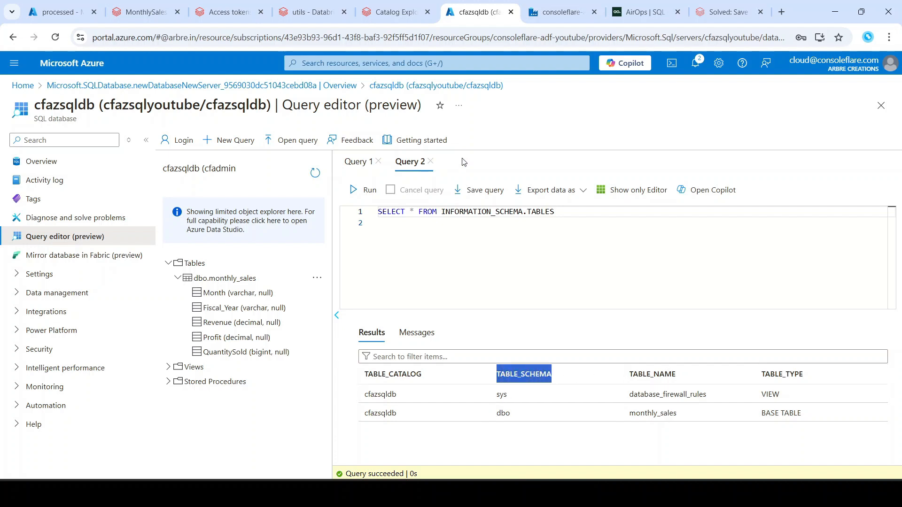
pyautogui.click(358, 162)
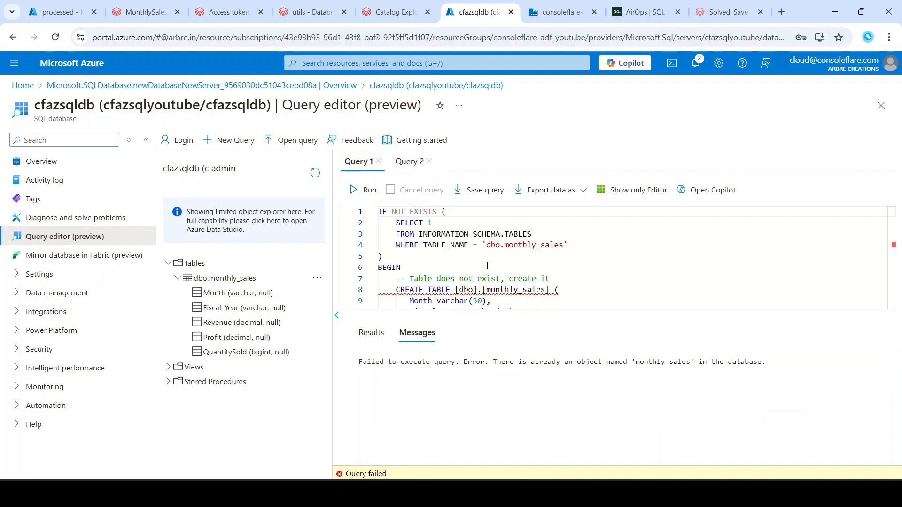
pyautogui.click(502, 245)
pyautogui.press('BackSpace')
pyautogui.press('BackSpace')
pyautogui.press('BackSpace')
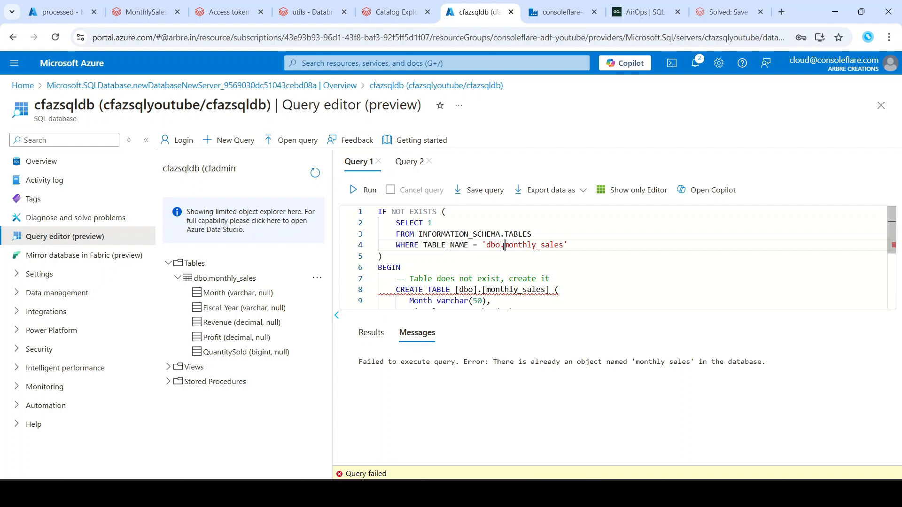
pyautogui.press('BackSpace')
# - Append AND TABLE_SCHEMA='dbo' to the existence check's WHERE clause and run the query
pyautogui.press('End')
pyautogui.write('AN')
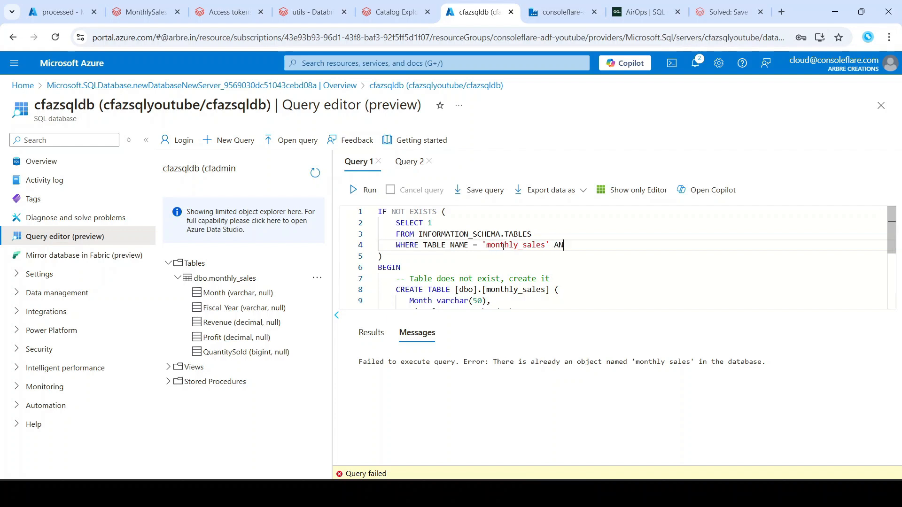
pyautogui.write("D TABLE_SCHEMA='")
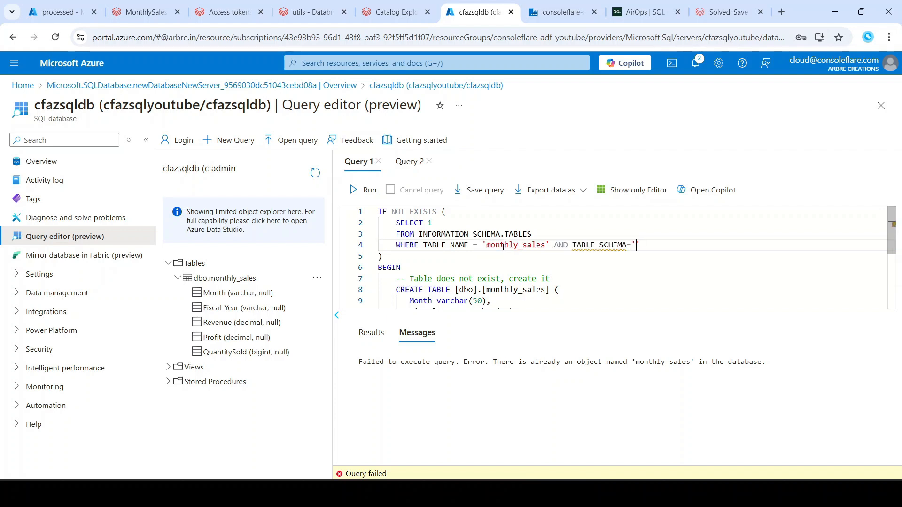
pyautogui.write("'dbo")
pyautogui.click(364, 190)
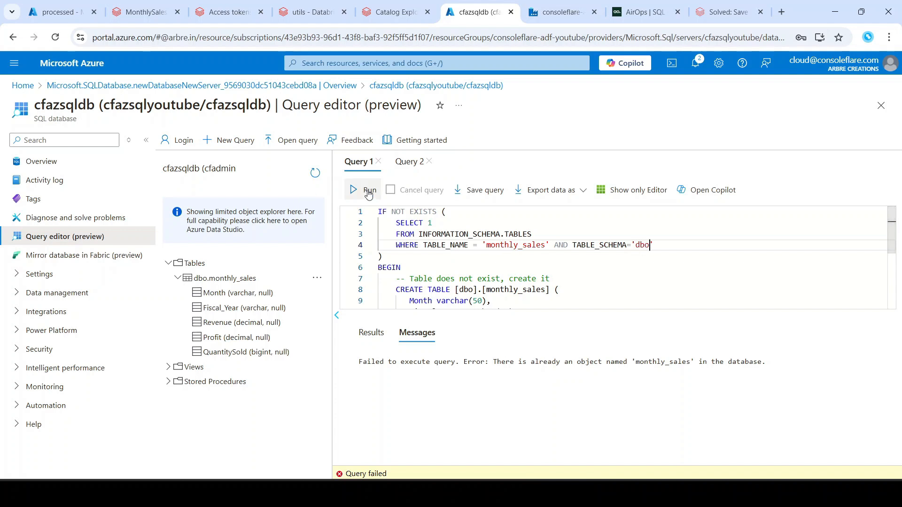
# - Copy the whole corrected script from Query 1 into the pre-copy script of pl_mart's Copy monthly_sales sink in Data Factory
pyautogui.hotkey('ctrl', 'a')
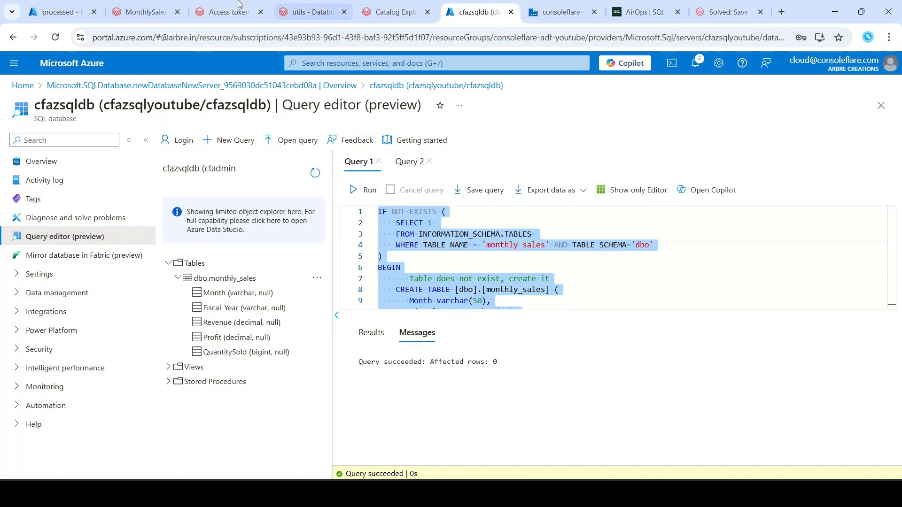
pyautogui.click(534, 6)
pyautogui.hotkey('ctrl', 'v')
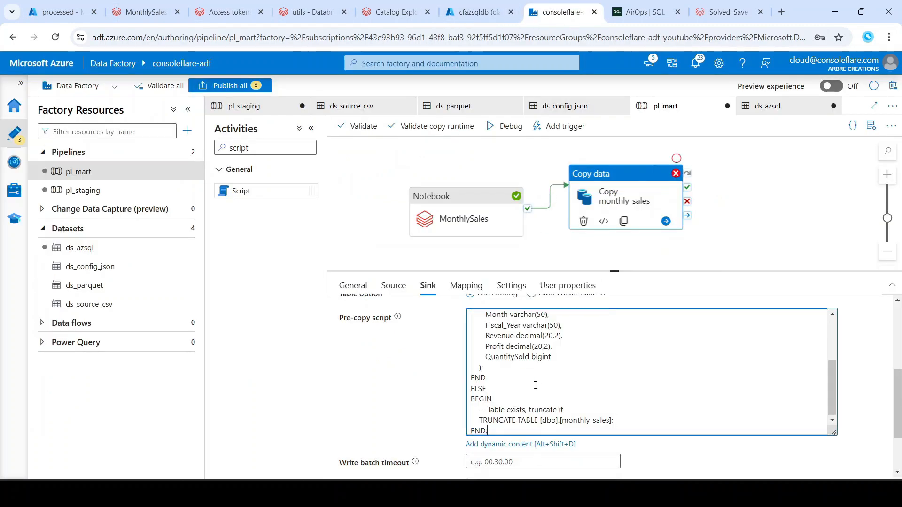
pyautogui.scroll(3, 534, 360)
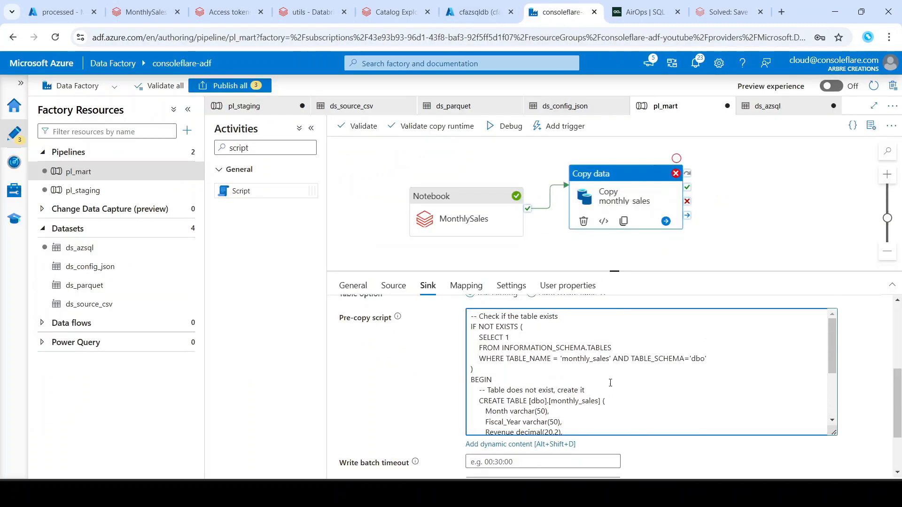
pyautogui.scroll(2, 610, 383)
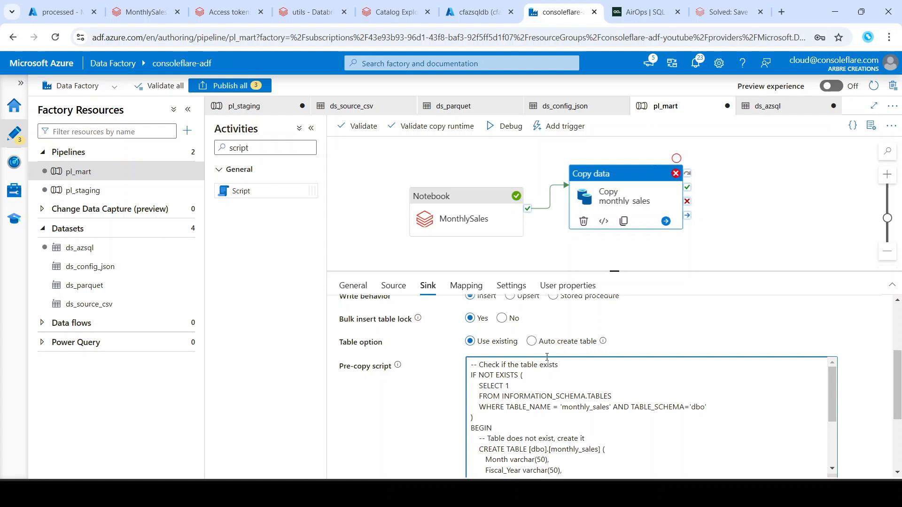
# - Debug pl_mart and keep refreshing the activity runs to follow the MonthlySales notebook and the Copy monthly_sales activity
pyautogui.click(500, 128)
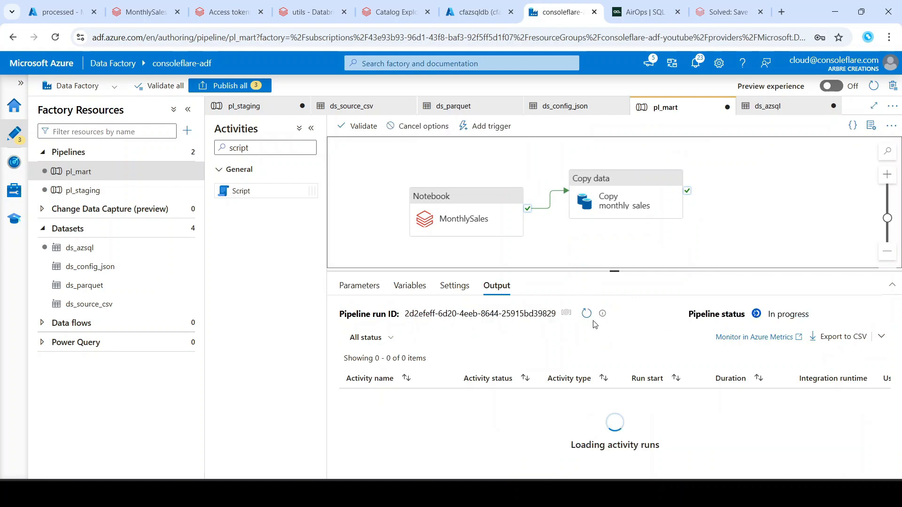
pyautogui.click(585, 314)
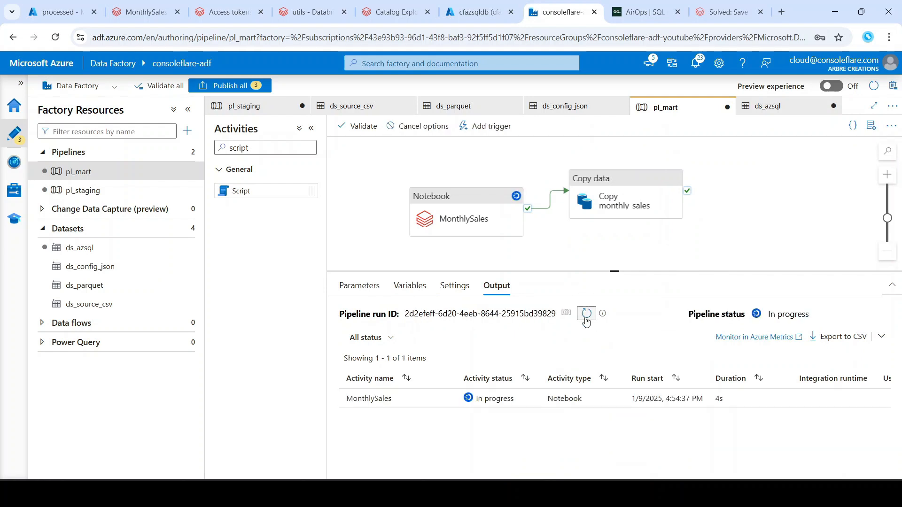
pyautogui.click(585, 318)
pyautogui.click(585, 314)
pyautogui.click(586, 317)
pyautogui.click(586, 313)
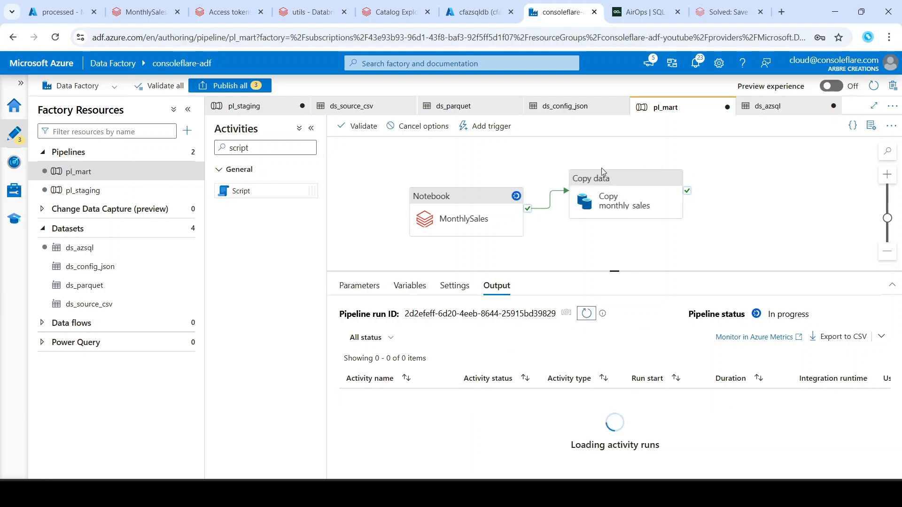
pyautogui.click(585, 315)
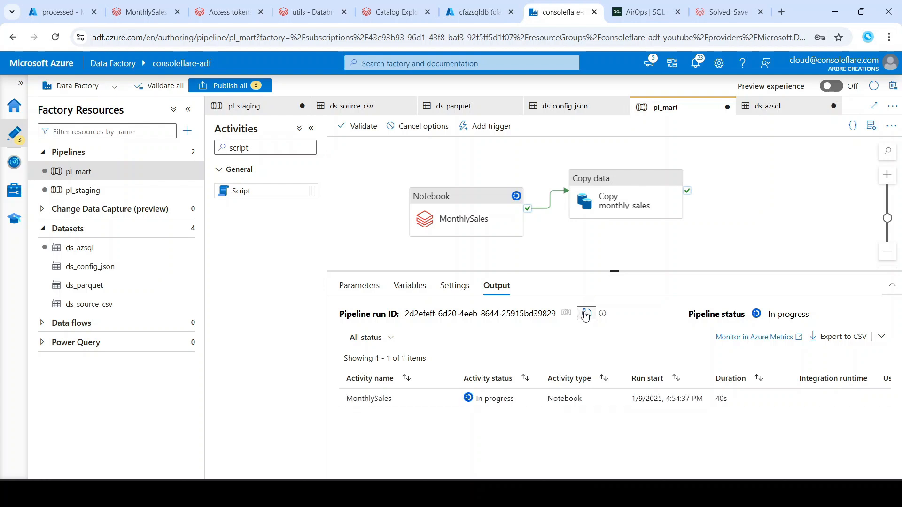
pyautogui.click(586, 315)
pyautogui.click(585, 314)
pyautogui.click(588, 318)
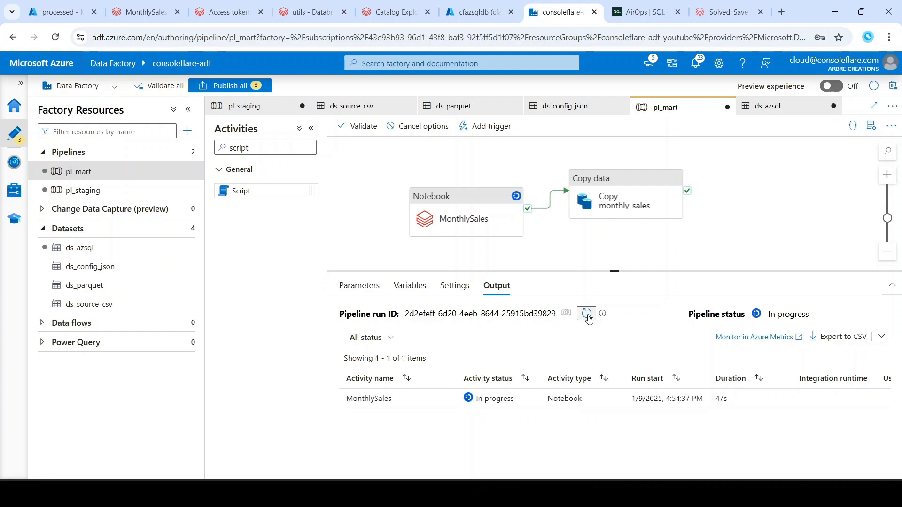
pyautogui.click(588, 317)
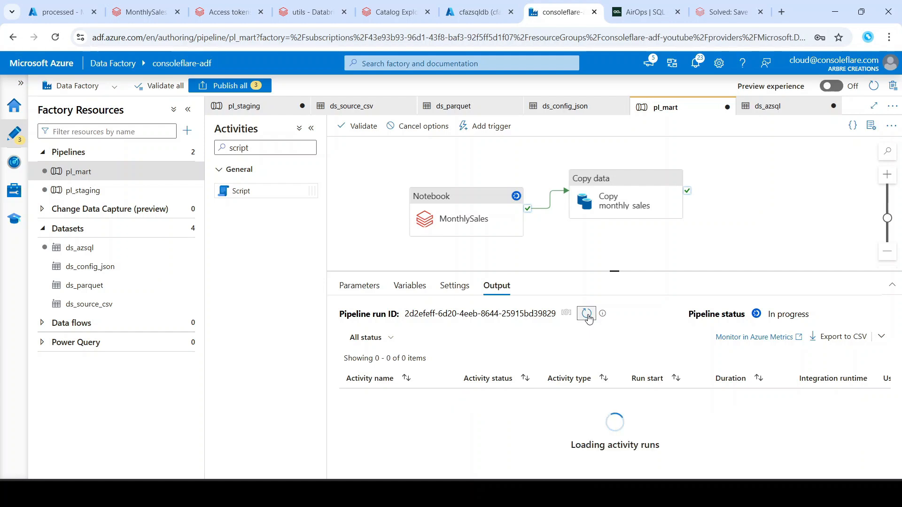
pyautogui.click(586, 314)
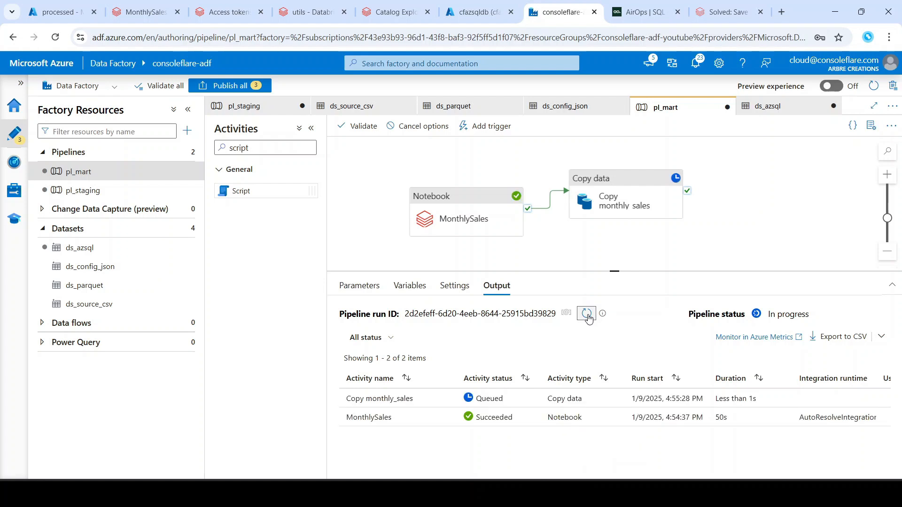
pyautogui.click(587, 314)
pyautogui.click(587, 314)
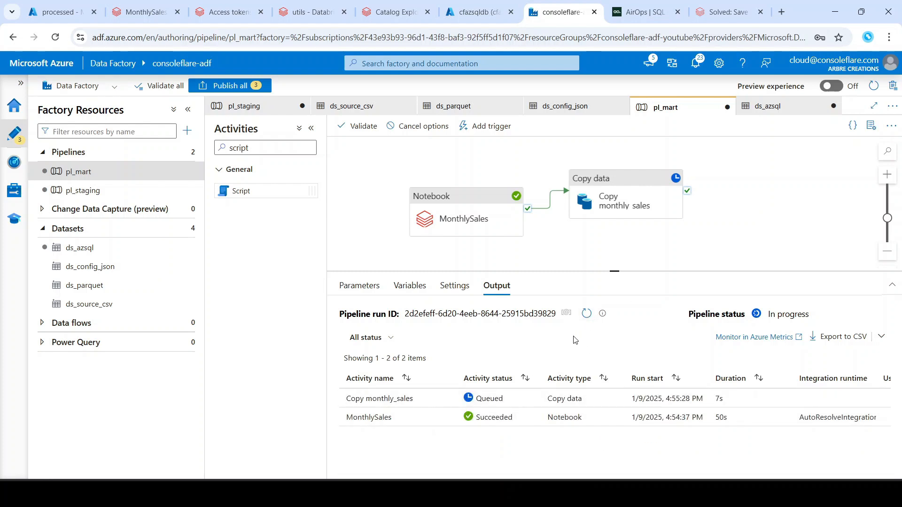
pyautogui.click(587, 314)
pyautogui.click(591, 312)
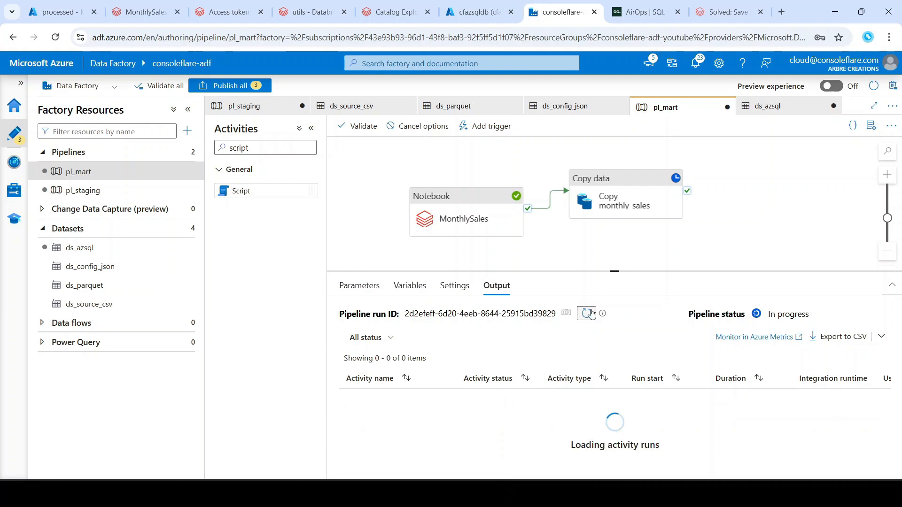
pyautogui.click(591, 312)
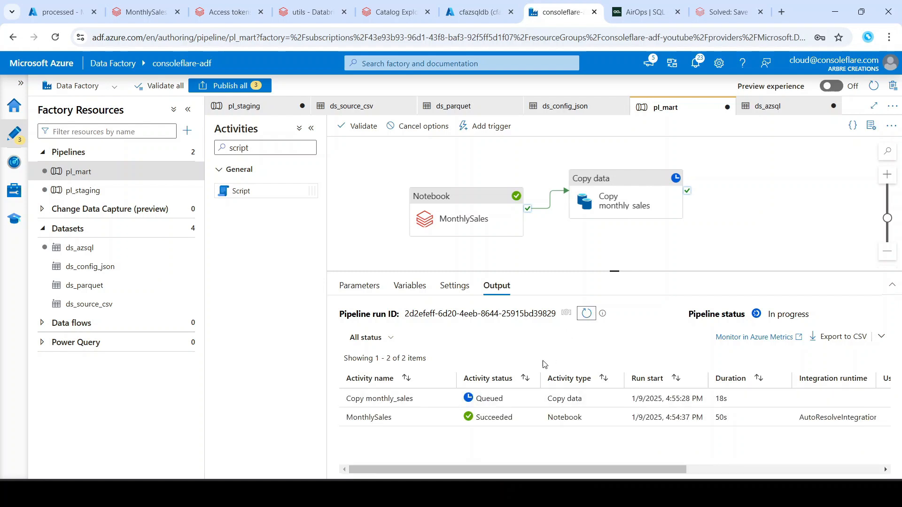
pyautogui.click(586, 314)
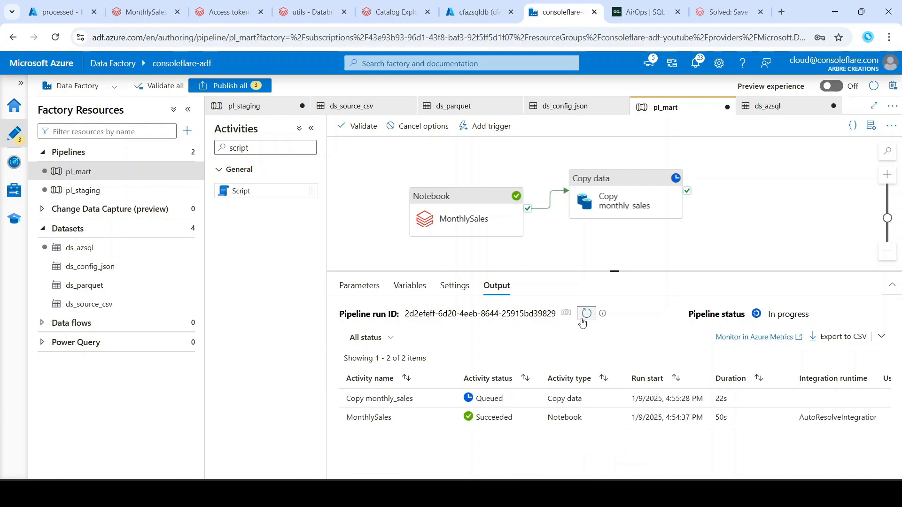
pyautogui.click(585, 313)
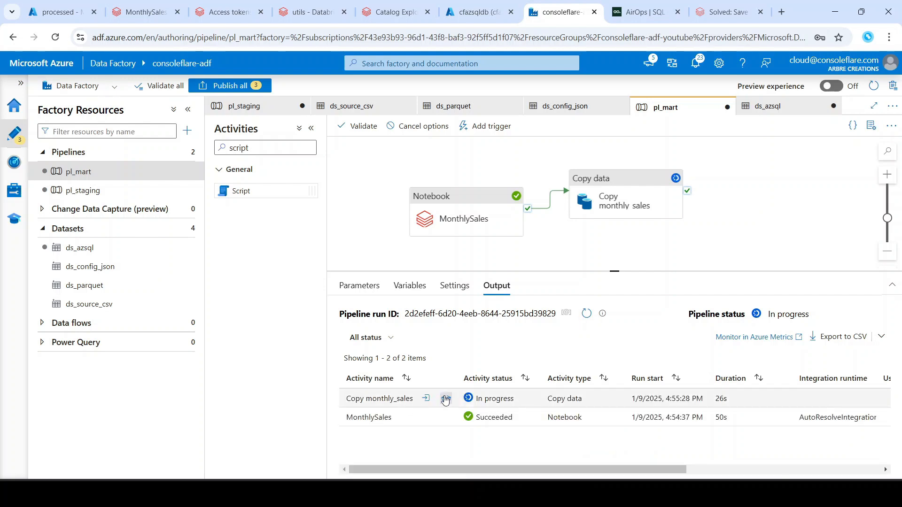
# - Review the run details and the full error details of the Copy monthly_sales activity
pyautogui.click(446, 398)
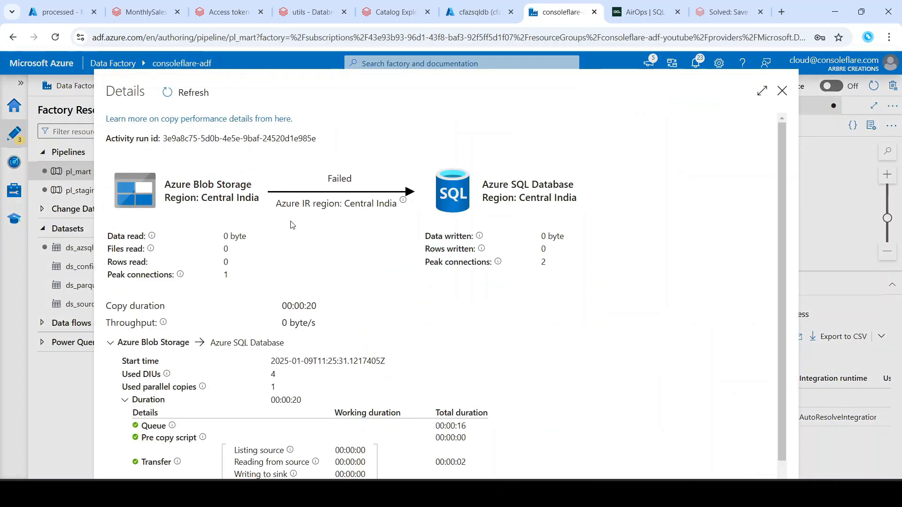
pyautogui.click(783, 91)
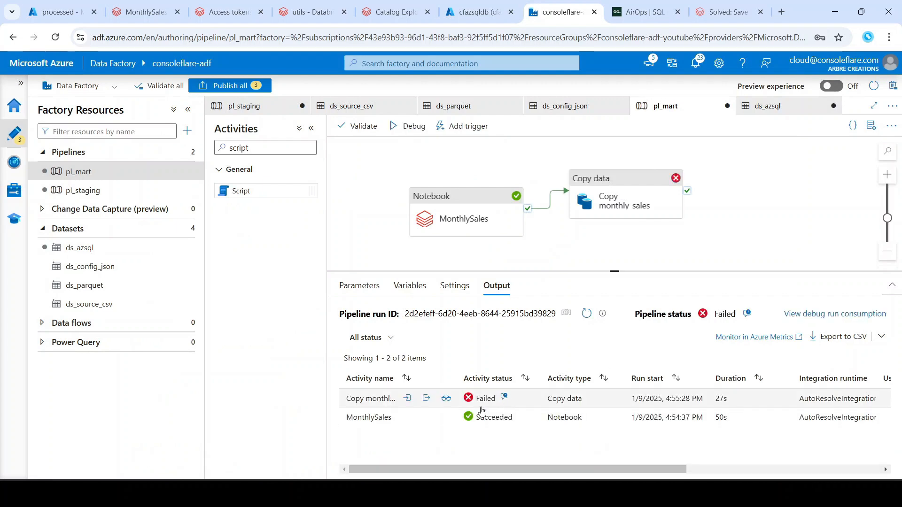
pyautogui.click(505, 399)
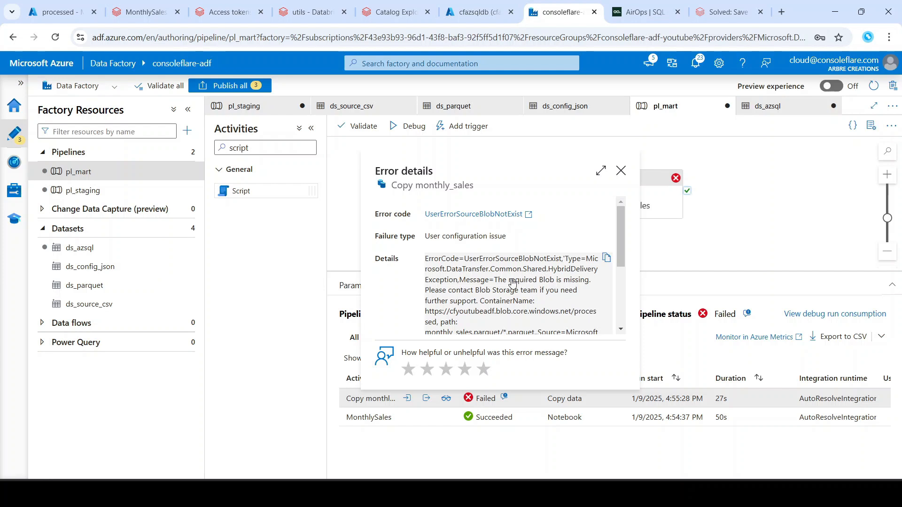
pyautogui.scroll(-1, 518, 297)
pyautogui.scroll(-5, 519, 297)
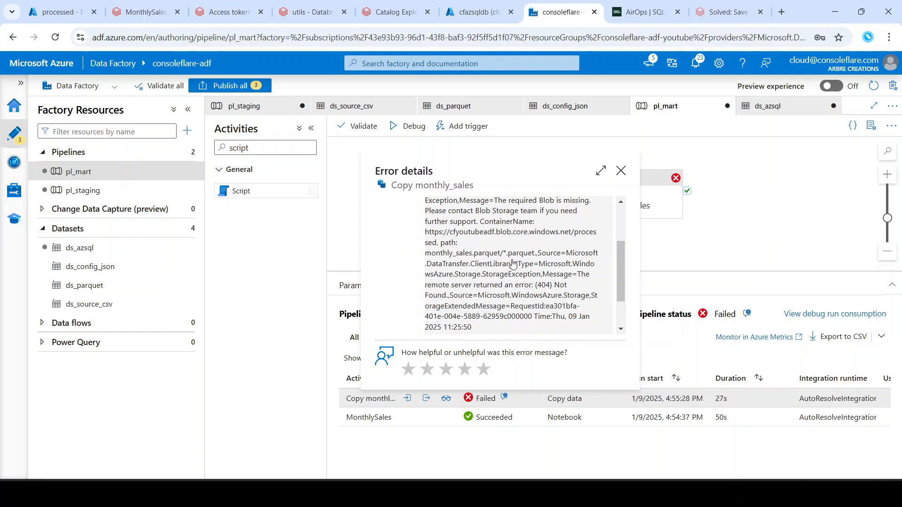
pyautogui.click(620, 171)
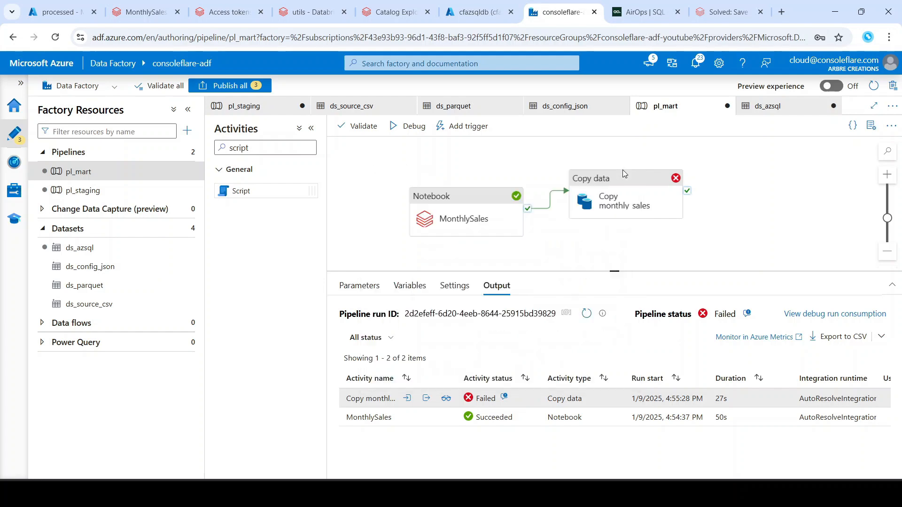
# - Set the file path type of Copy monthly_sales' source to Wildcard file path
pyautogui.click(596, 219)
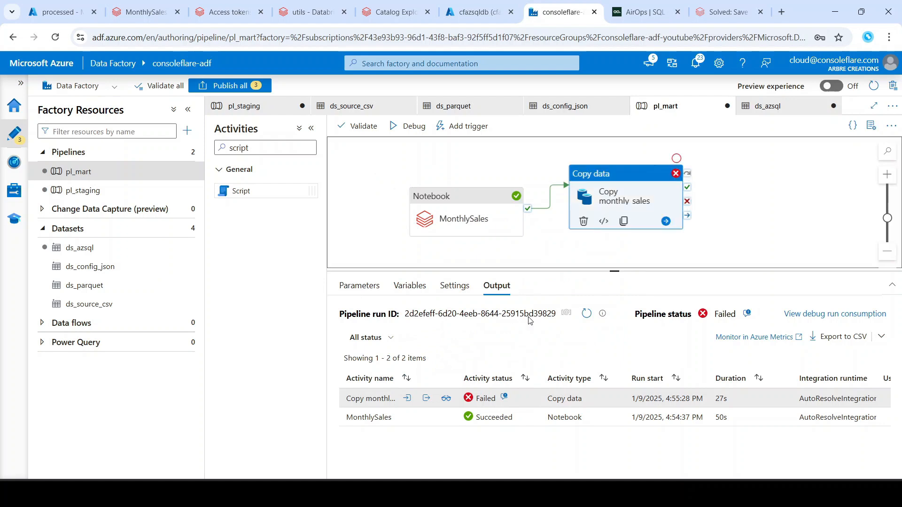
pyautogui.scroll(-1, 436, 373)
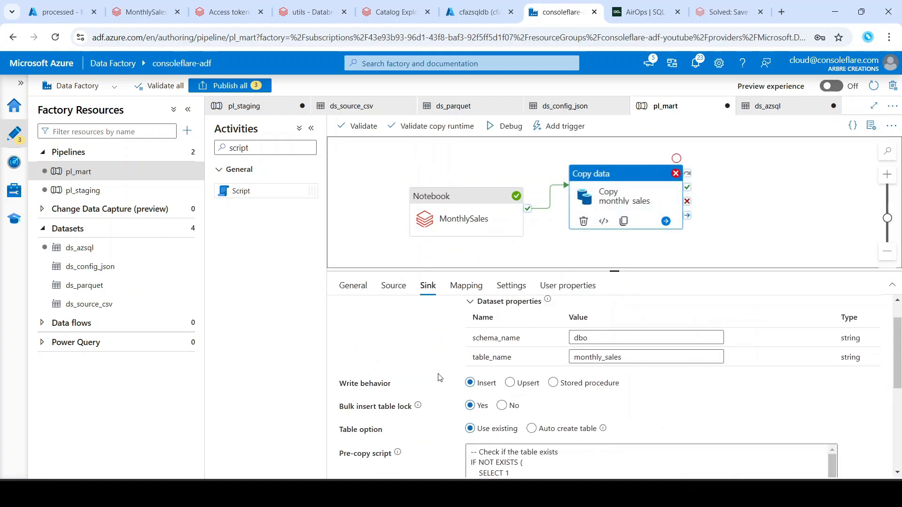
pyautogui.scroll(1, 439, 379)
pyautogui.click(399, 287)
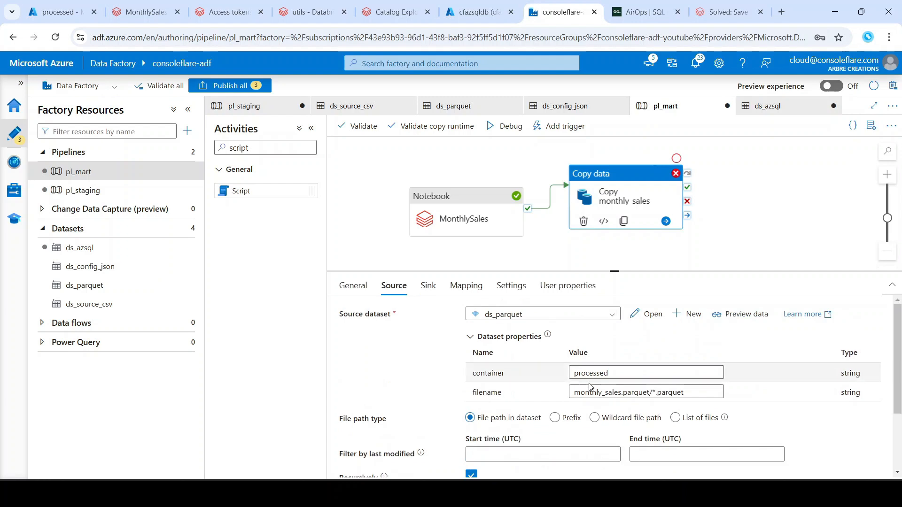
pyautogui.moveTo(691, 394); pyautogui.dragTo(573, 393)
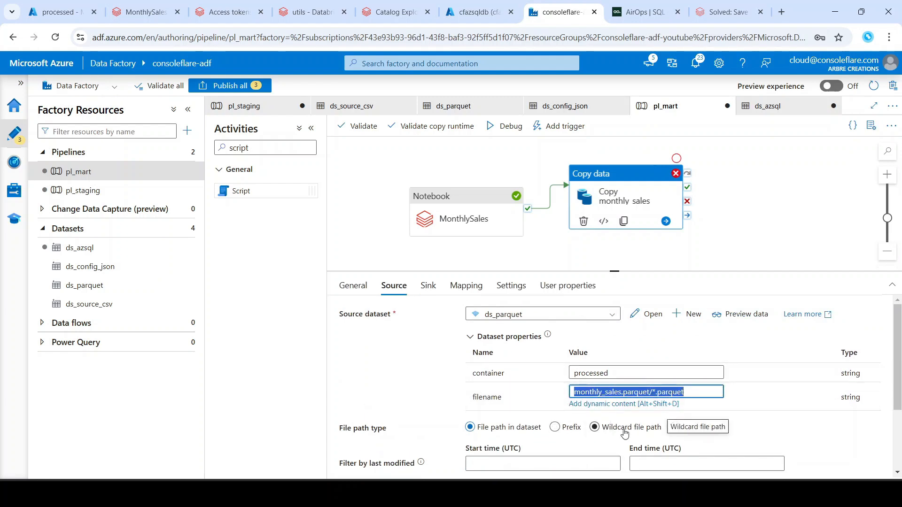
pyautogui.click(608, 428)
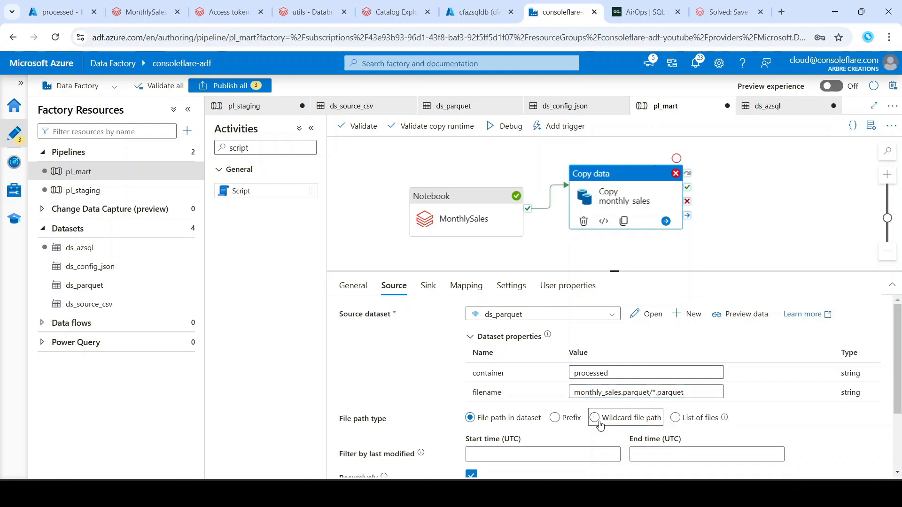
pyautogui.moveTo(685, 393); pyautogui.dragTo(574, 392)
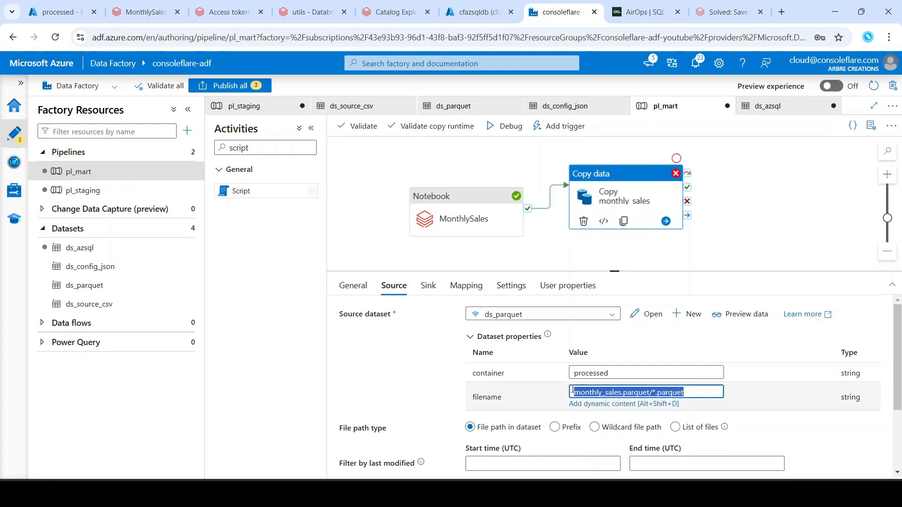
pyautogui.click(597, 427)
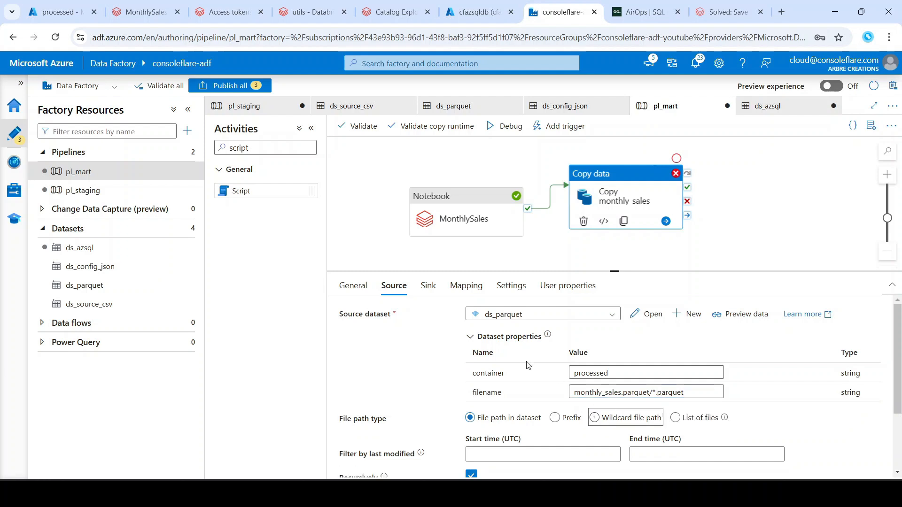
pyautogui.click(604, 418)
pyautogui.scroll(-1, 458, 415)
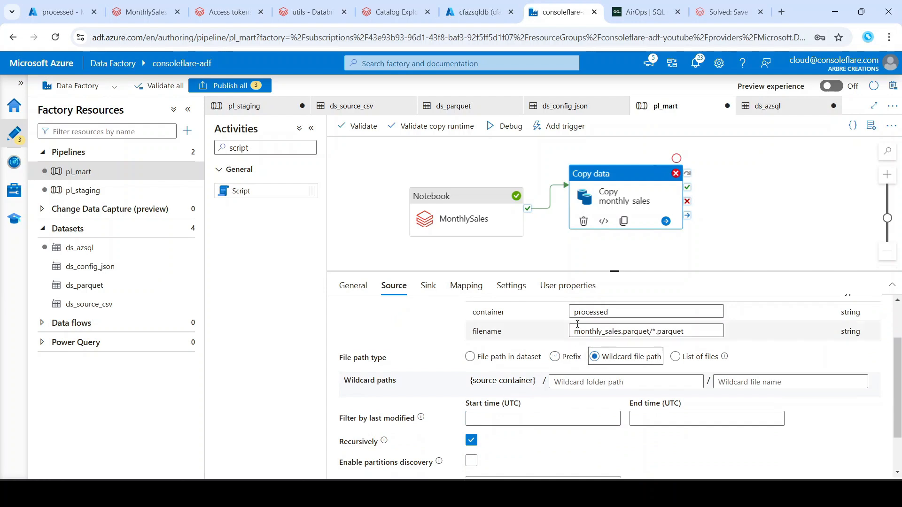
# - Set the wildcard file name of Copy monthly_sales' source to monthly_sales.parquet/*.parquet
pyautogui.click(730, 382)
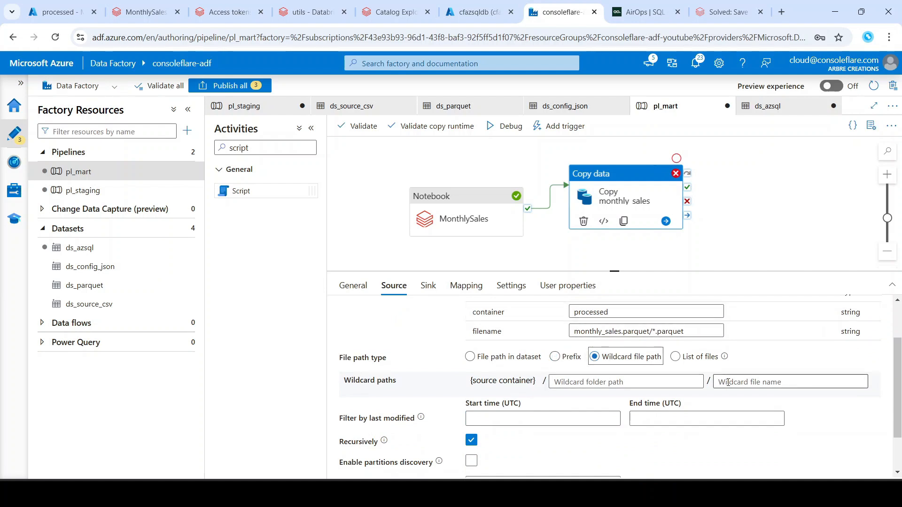
pyautogui.hotkey('ctrl', 'v')
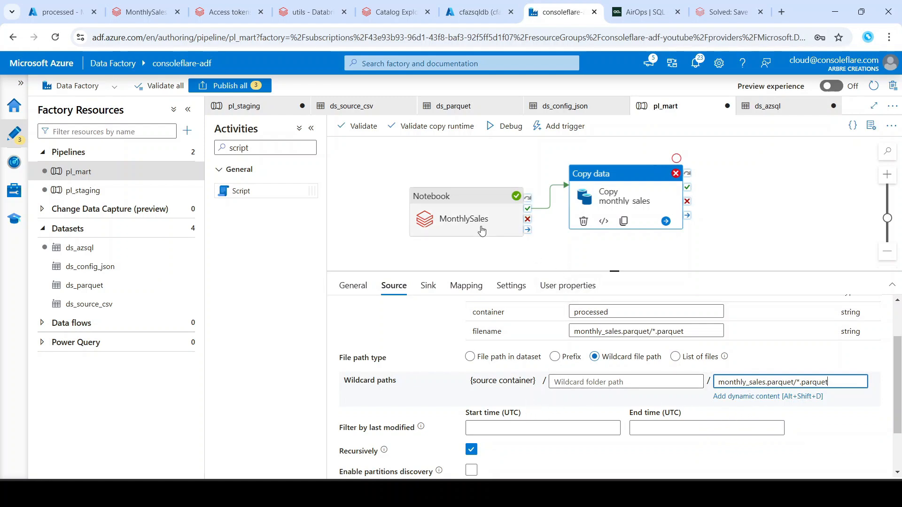
# - Deactivate the MonthlySales notebook activity in pl_mart
pyautogui.click(454, 213)
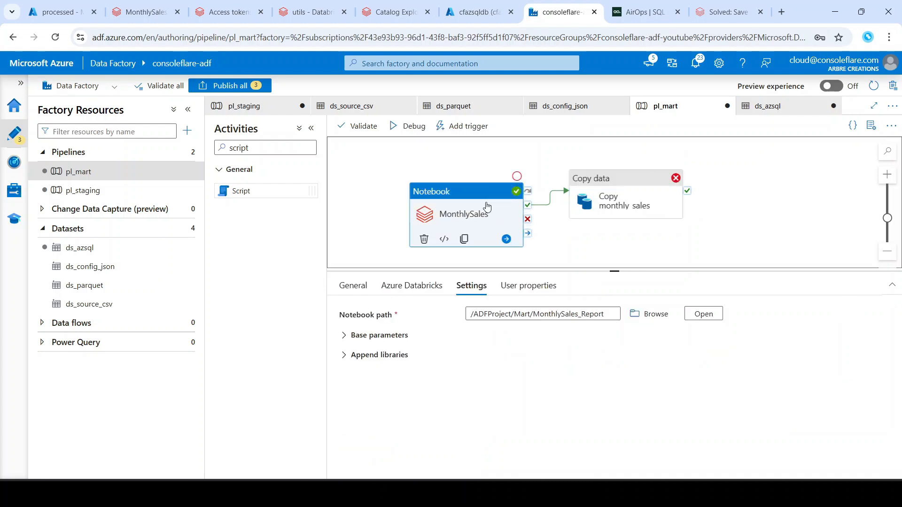
pyautogui.rightClick(486, 207)
pyautogui.click(513, 246)
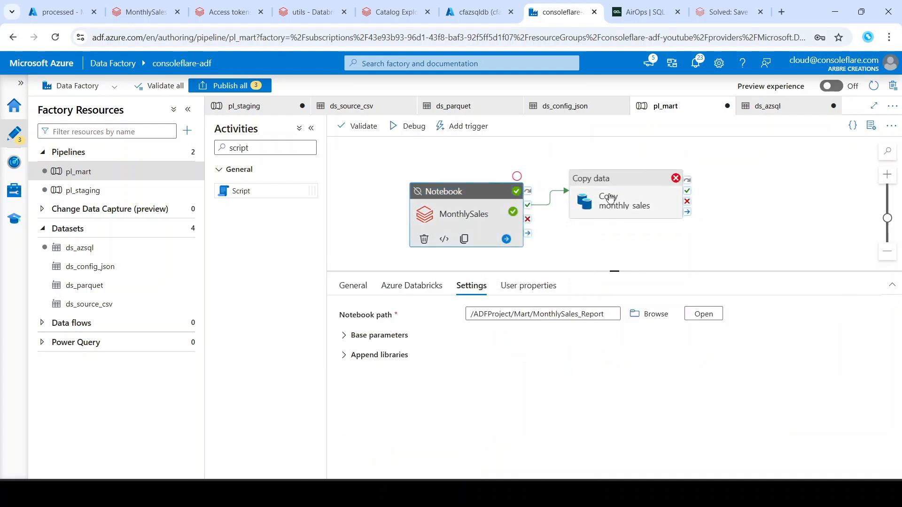
# - Debug pl_mart, refreshing the activity runs until it ends, and read the error details of Copy monthly_sales
pyautogui.click(408, 126)
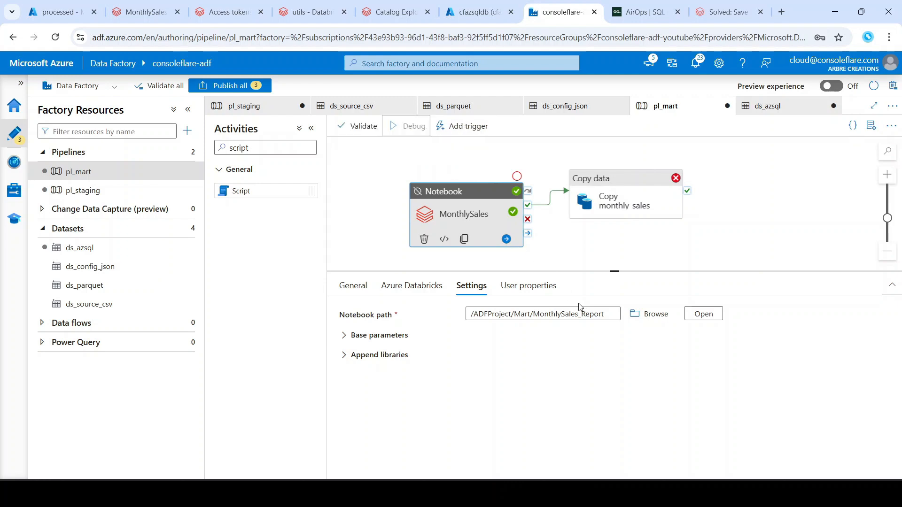
pyautogui.click(569, 242)
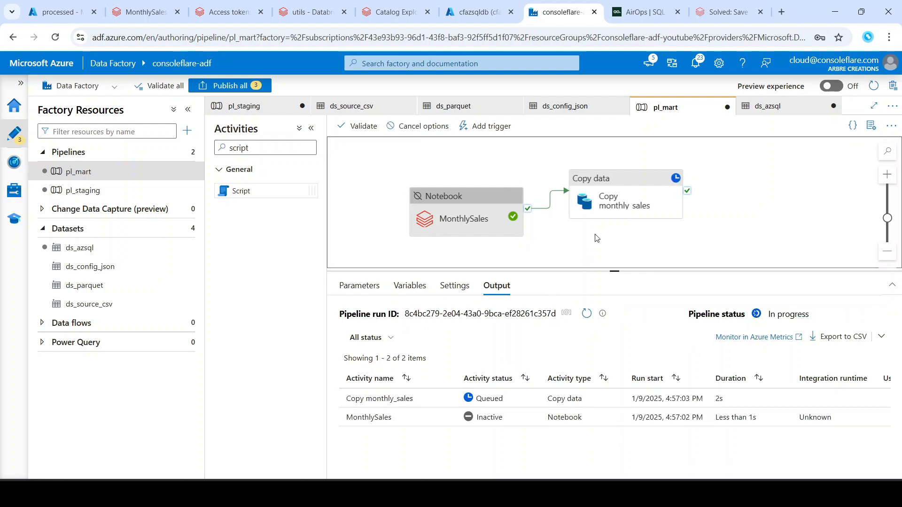
pyautogui.click(586, 315)
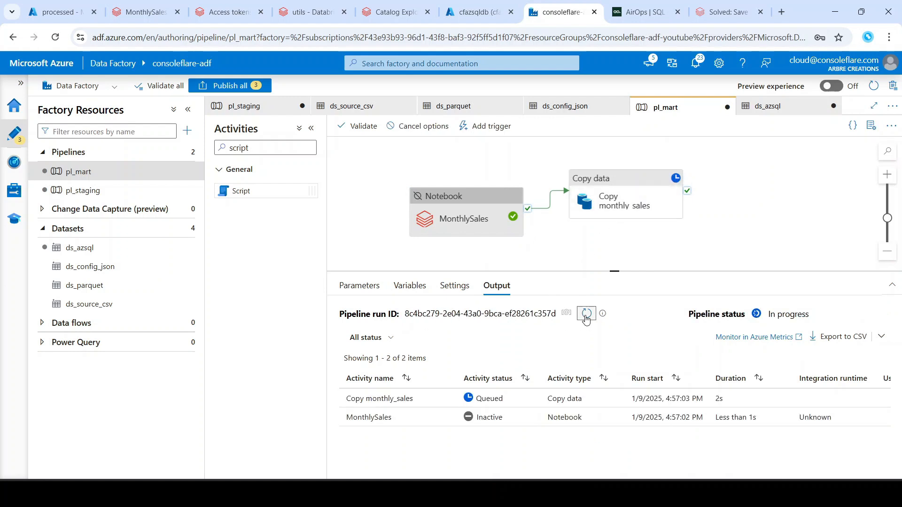
pyautogui.click(586, 315)
pyautogui.click(586, 315)
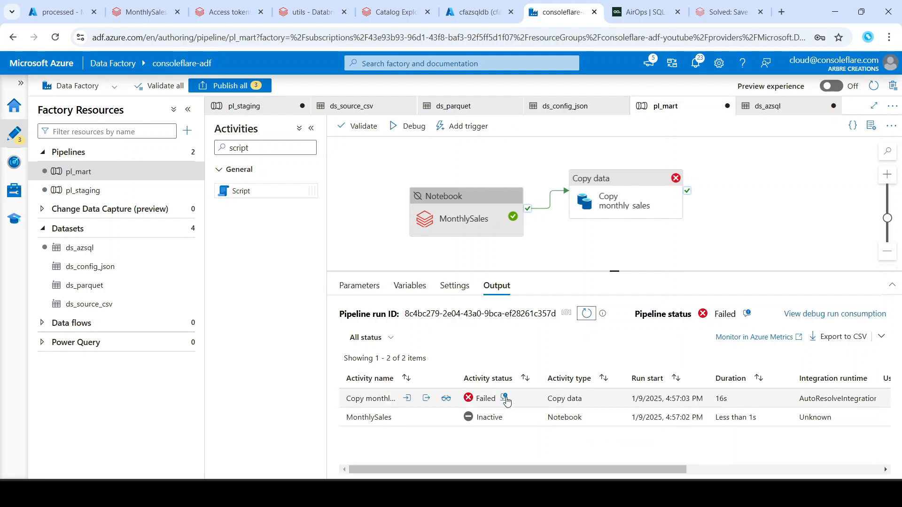
pyautogui.click(504, 397)
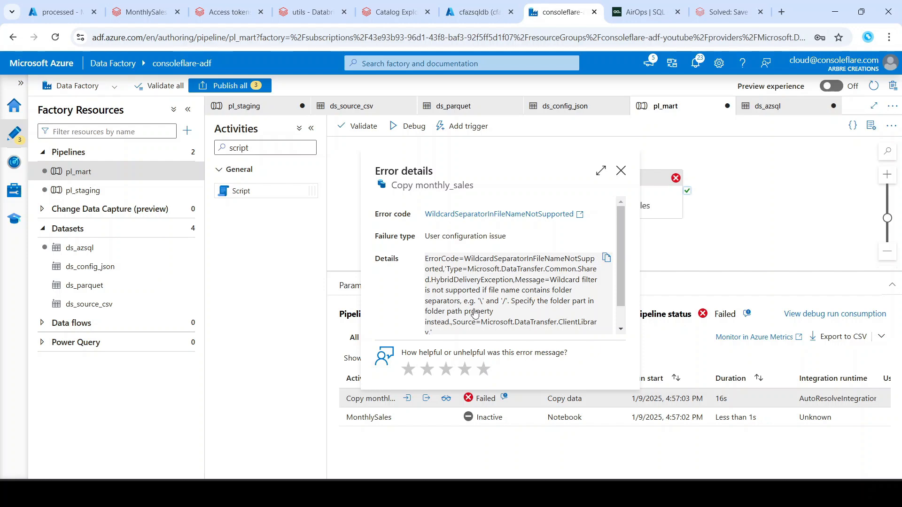
pyautogui.click(621, 171)
# - Move monthly_sales.parquet into the wildcard folder path of Copy monthly_sales' source, keeping *.parquet as the file name, and decline the interrupting voice calls
pyautogui.click(630, 200)
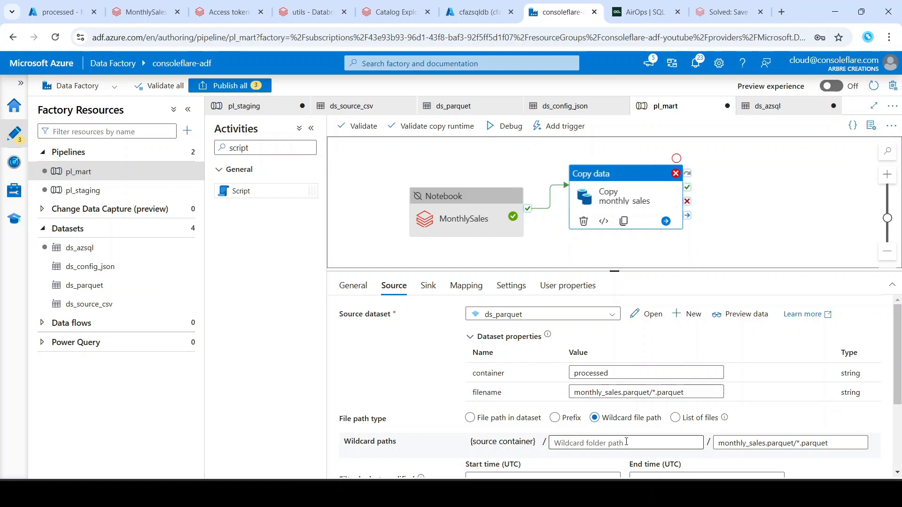
pyautogui.scroll(-1, 631, 438)
pyautogui.scroll(-1, 631, 438)
pyautogui.doubleClick(734, 396)
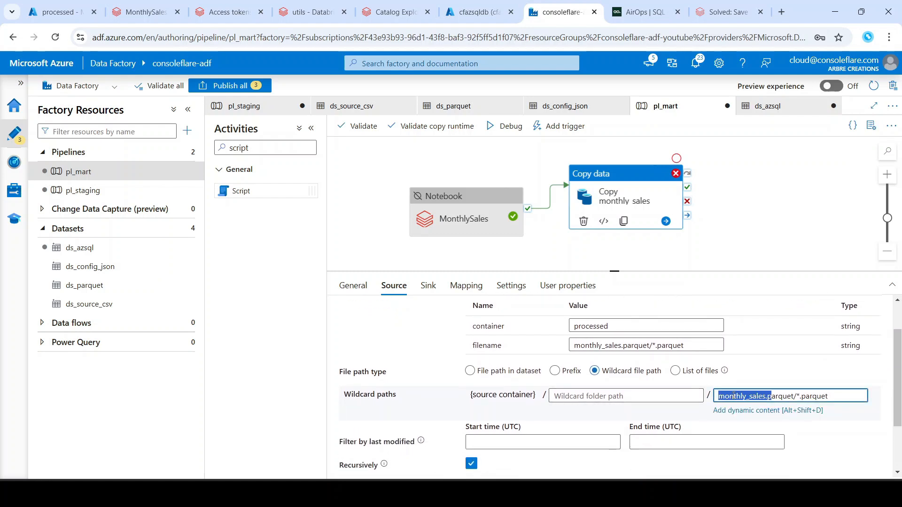
pyautogui.click(826, 409)
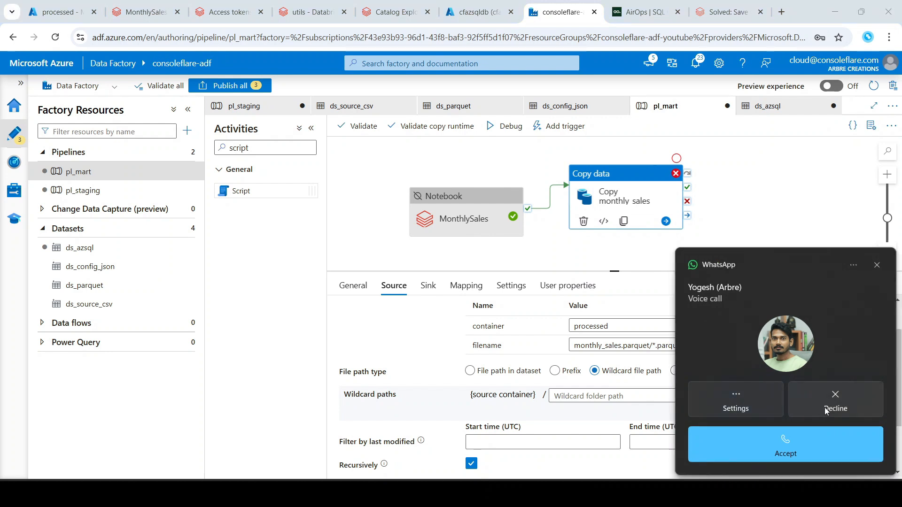
pyautogui.moveTo(719, 397); pyautogui.dragTo(797, 398)
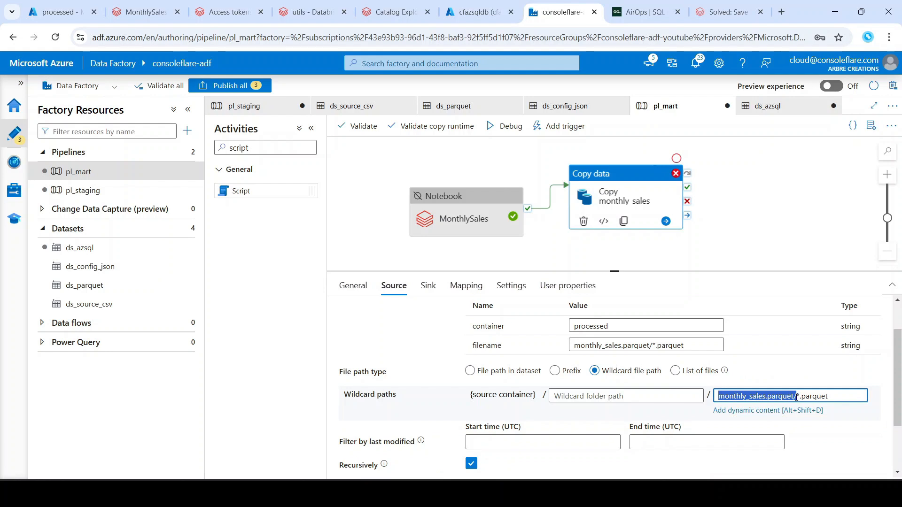
pyautogui.hotkey('ctrl', 'x')
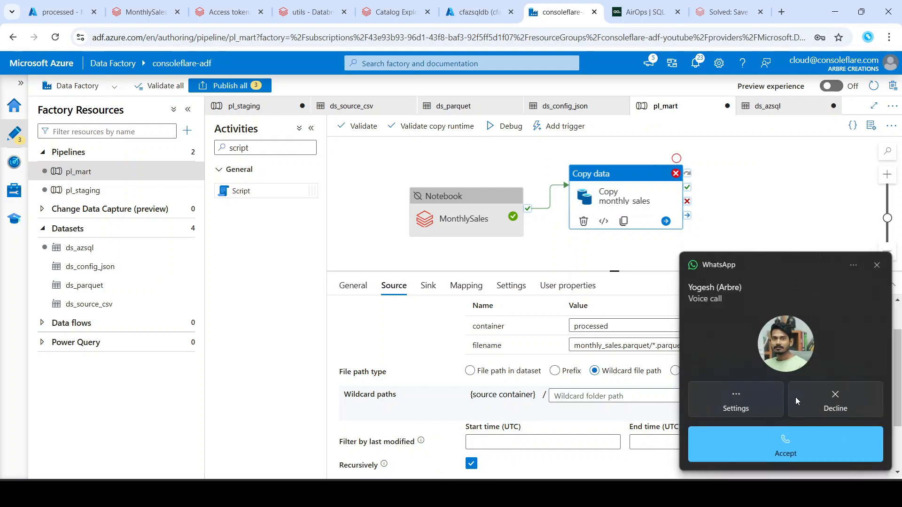
pyautogui.click(795, 396)
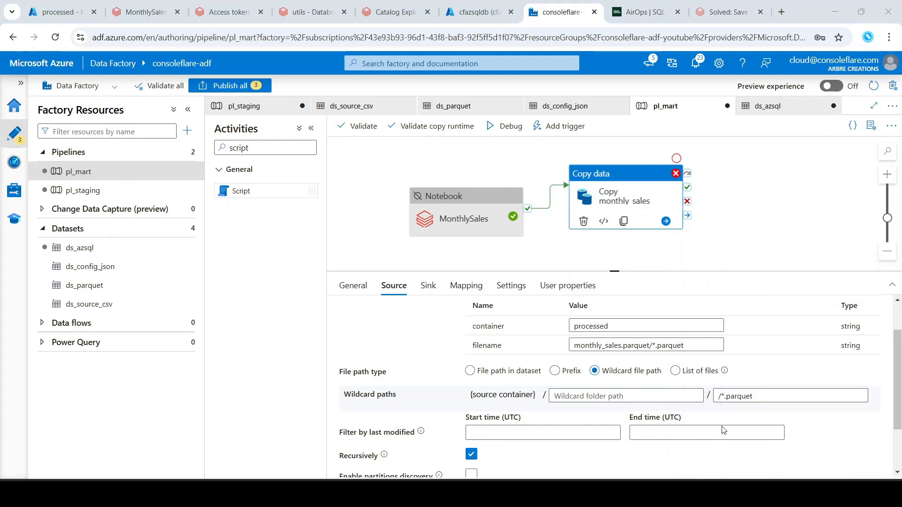
pyautogui.click(722, 397)
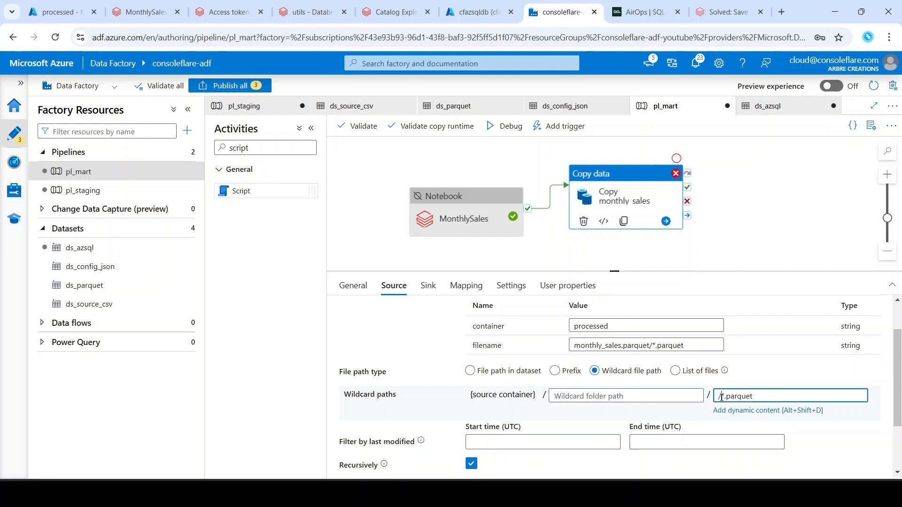
pyautogui.press('BackSpace')
pyautogui.click(623, 398)
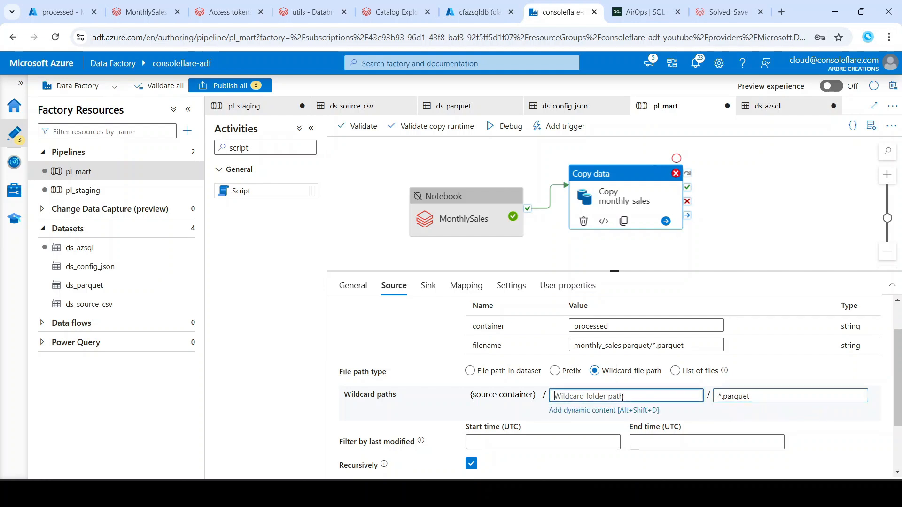
pyautogui.hotkey('ctrl', 'v')
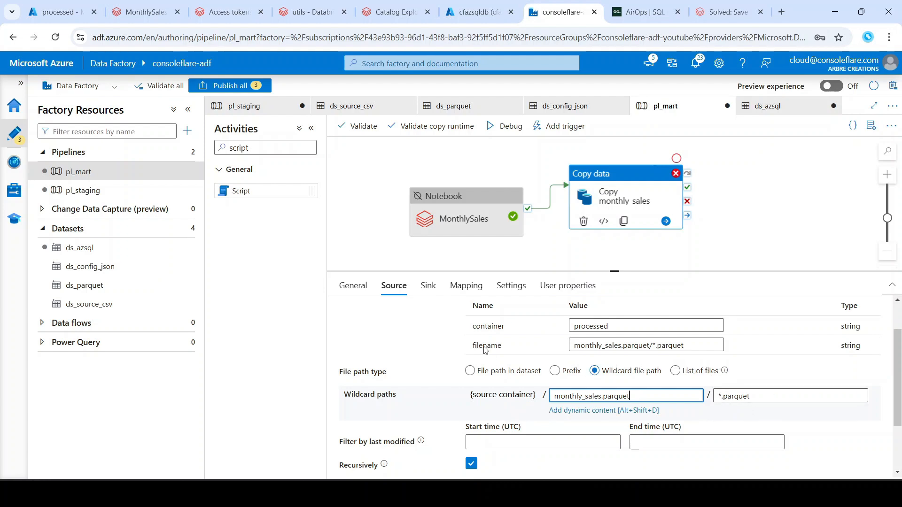
# - Debug pl_mart again with the split wildcard path and refresh the activity runs to follow Copy monthly_sales
pyautogui.click(503, 132)
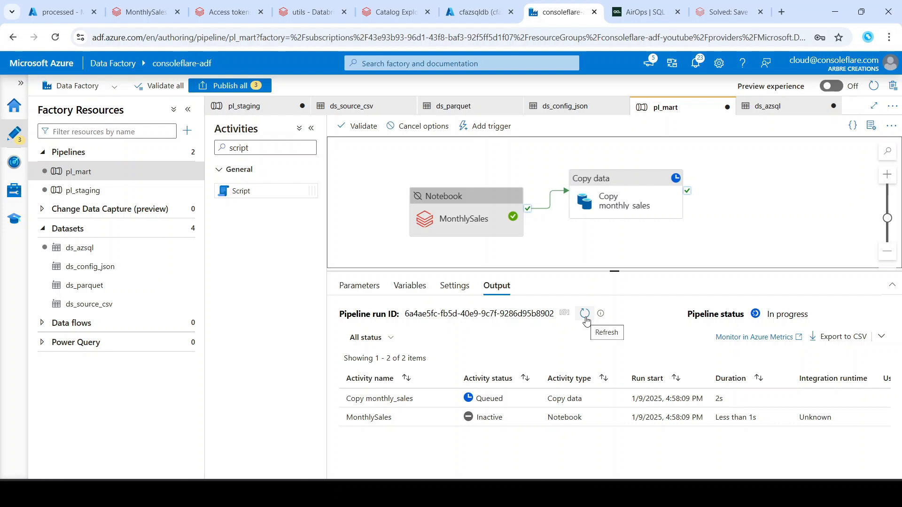
pyautogui.click(585, 314)
pyautogui.click(586, 318)
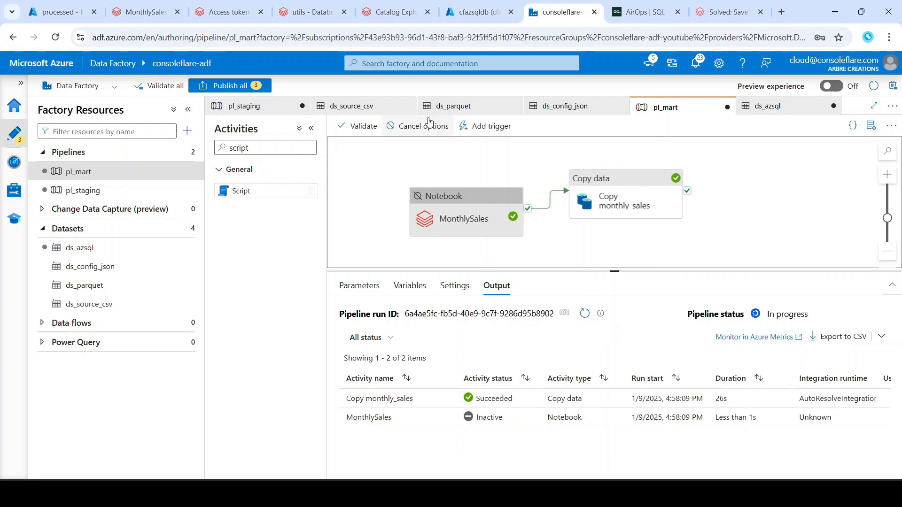
# - Switch to the cfazsqldb query editor in the Azure portal and clear all text from Query 2
pyautogui.click(470, 12)
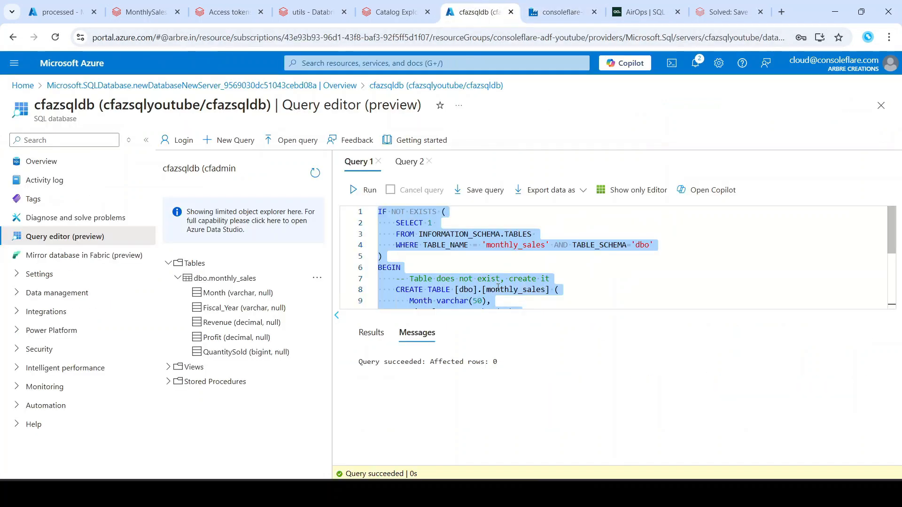
pyautogui.click(408, 162)
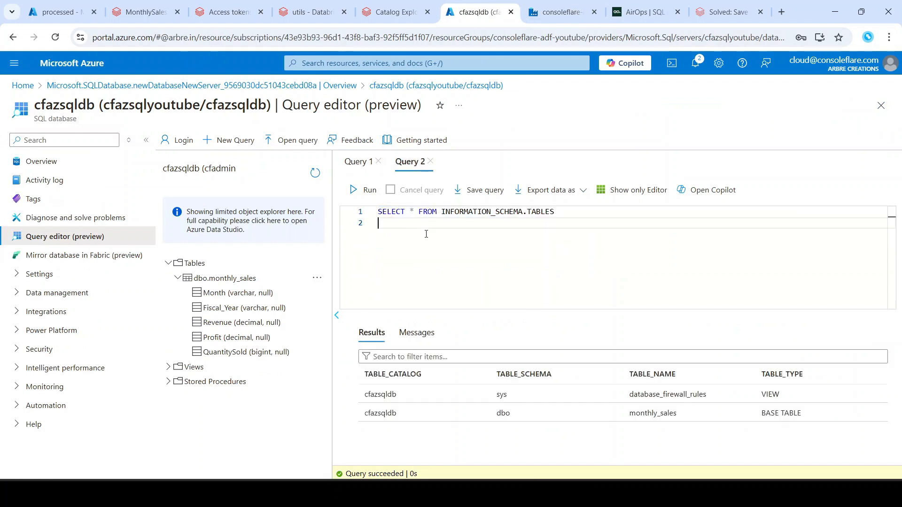
pyautogui.press('BackSpace')
pyautogui.press('BackSpace')
pyautogui.press('BackSpace')
pyautogui.press('BackSpace')
pyautogui.press('BackSpace')
pyautogui.press('BackSpace')
pyautogui.press('BackSpace')
pyautogui.press('BackSpace')
pyautogui.press('BackSpace')
pyautogui.press('BackSpace')
pyautogui.press('BackSpace')
pyautogui.press('BackSpace')
pyautogui.press('BackSpace')
pyautogui.press('BackSpace')
pyautogui.press('BackSpace')
pyautogui.press('BackSpace')
pyautogui.press('BackSpace')
pyautogui.press('BackSpace')
pyautogui.press('BackSpace')
pyautogui.press('BackSpace')
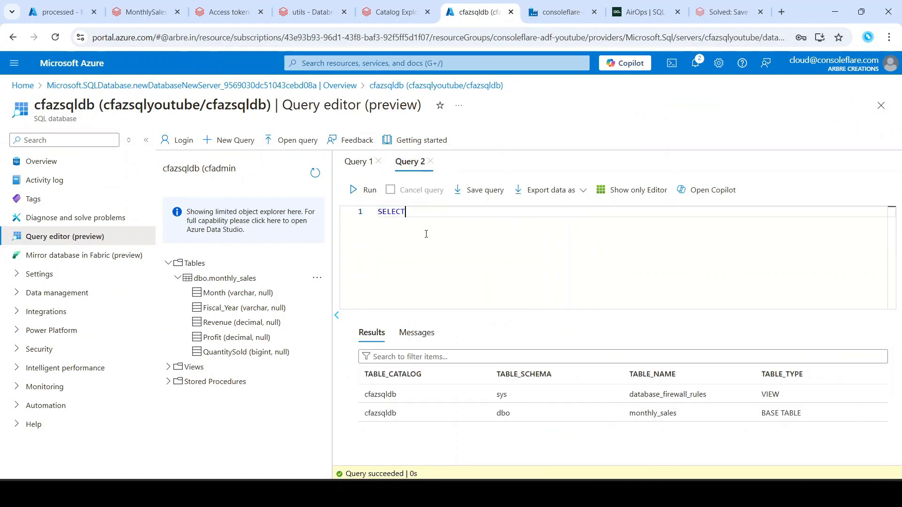
pyautogui.hotkey('ctrl', 'z')
pyautogui.hotkey('ctrl', 'z')
pyautogui.hotkey('ctrl', 'z')
pyautogui.hotkey('ctrl', 'z')
pyautogui.hotkey('ctrl', 'z')
pyautogui.hotkey('ctrl', 'z')
pyautogui.hotkey('ctrl', 'z')
pyautogui.hotkey('ctrl', 'z')
pyautogui.hotkey('ctrl', 'z')
pyautogui.hotkey('ctrl', 'z')
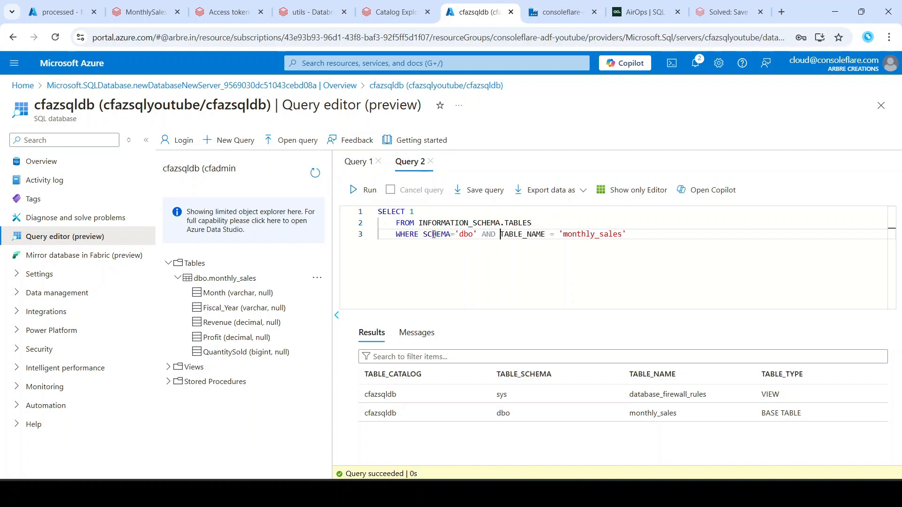
pyautogui.hotkey('ctrl', 'z')
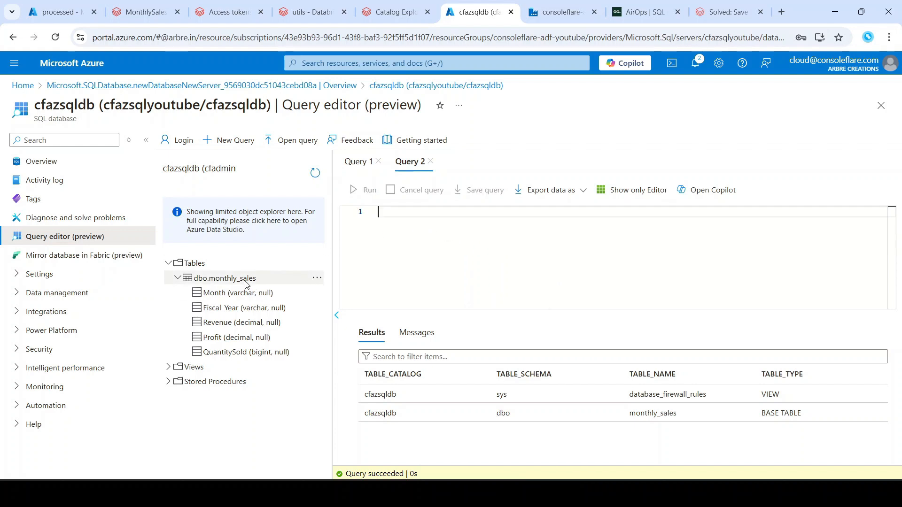
# - Run SELECT * FROM [dbo].[monthly_sales] in Query 2 and look through the returned rows
pyautogui.click(224, 278)
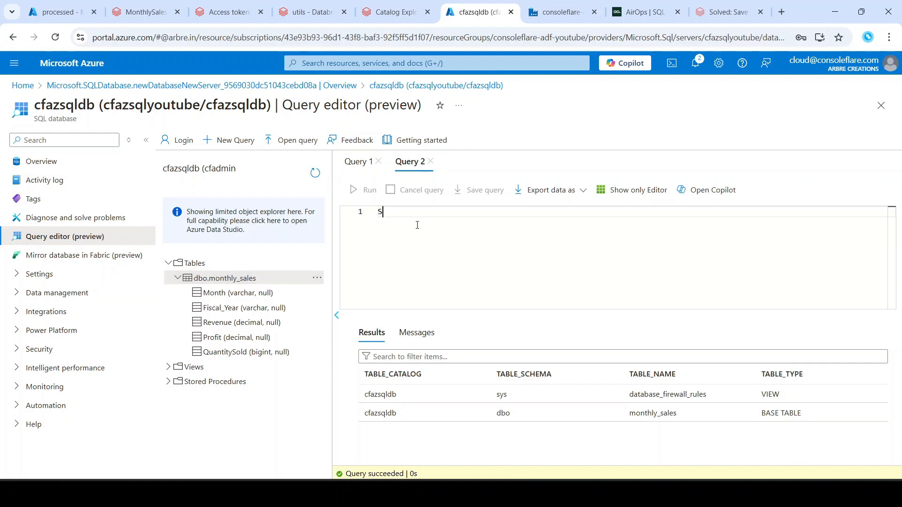
pyautogui.write('ELECT  *')
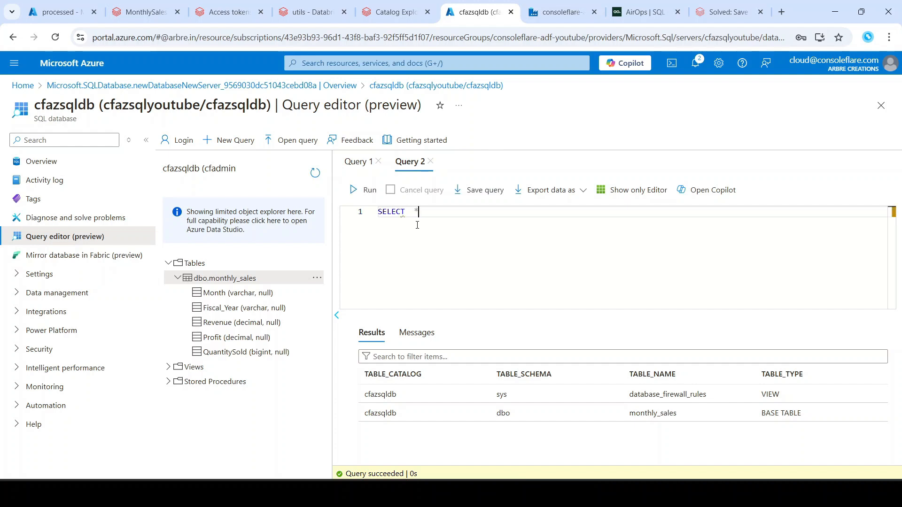
pyautogui.write(' FROM [dbo].[mon')
pyautogui.press('Return')
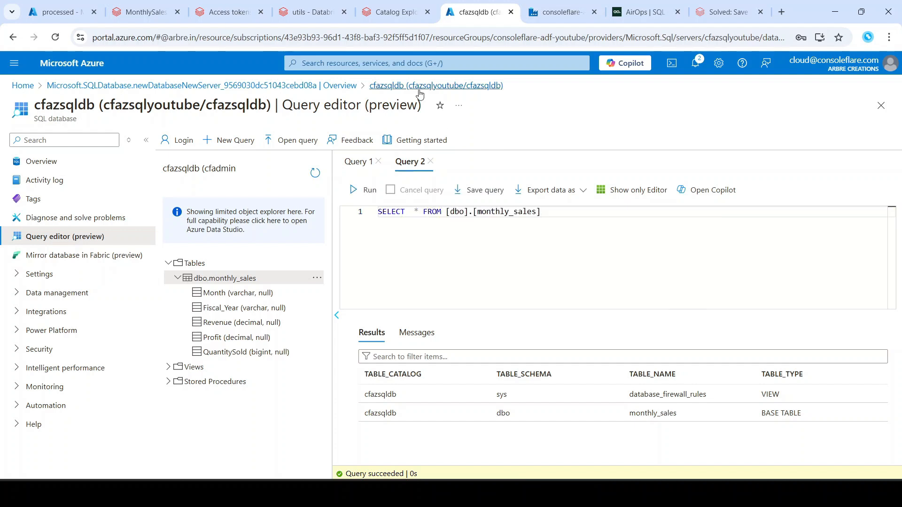
pyautogui.click(363, 190)
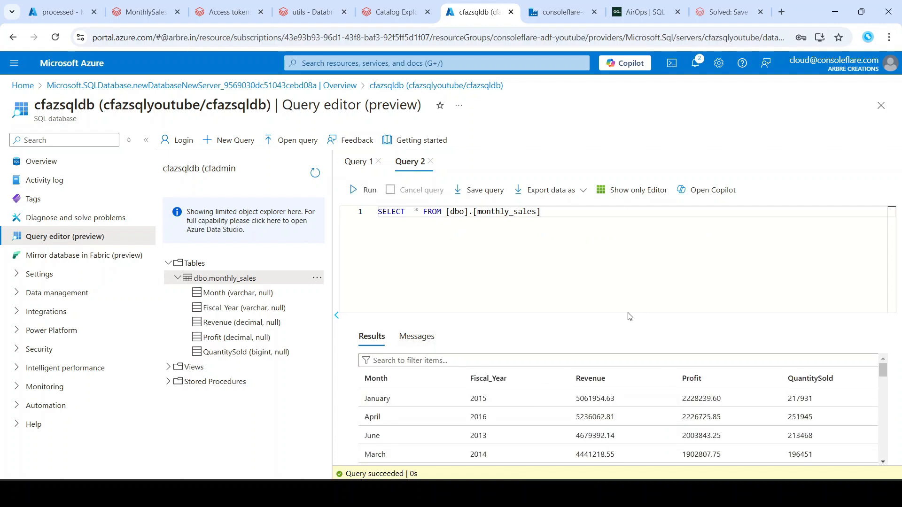
pyautogui.moveTo(882, 370)
pyautogui.mouseDown()
pyautogui.moveTo(872, 433)
pyautogui.moveTo(880, 454)
pyautogui.moveTo(892, 366)
pyautogui.mouseUp()
# - Return to Data Factory and reactivate the MonthlySales notebook activity in pl_mart
pyautogui.click(559, 12)
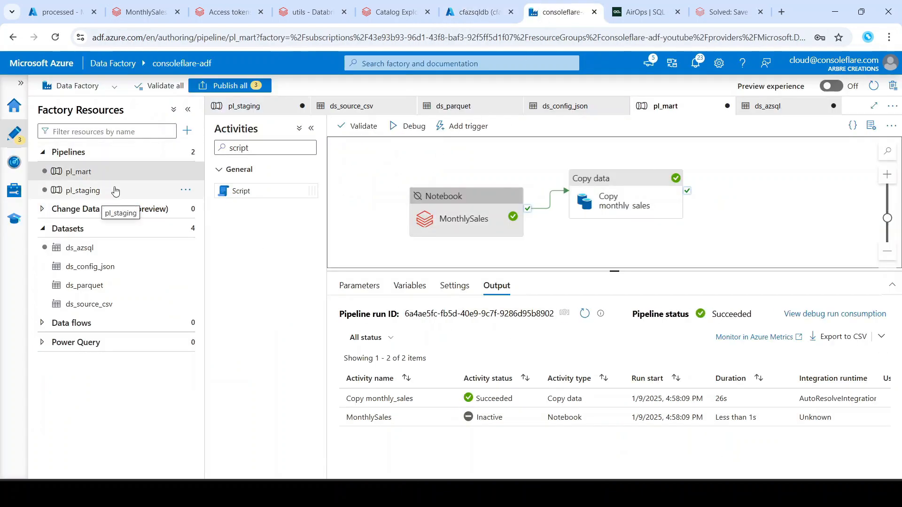
pyautogui.rightClick(447, 228)
pyautogui.click(472, 247)
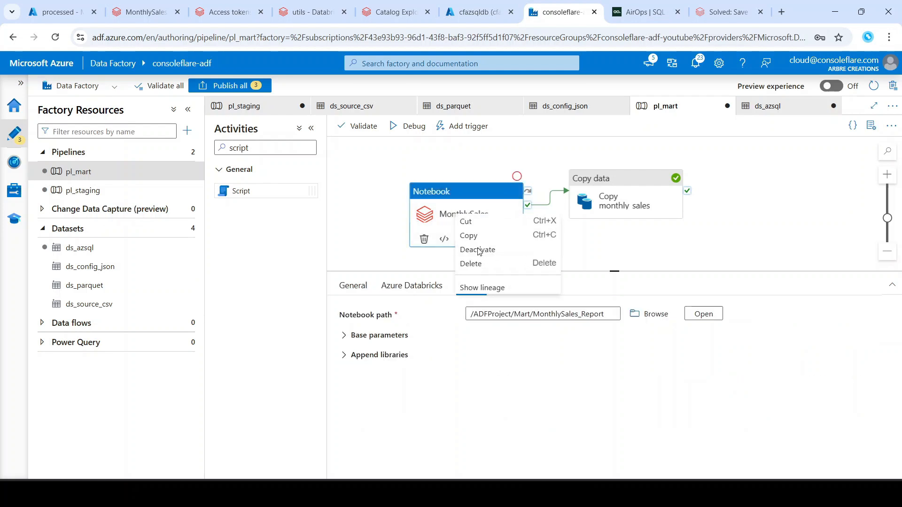
pyautogui.click(489, 217)
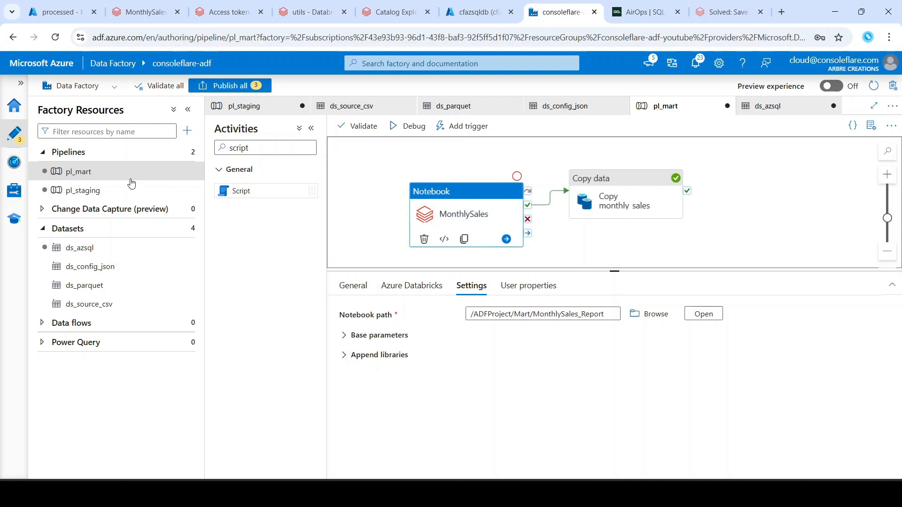
# - Create a new pipeline in the factory alongside pl_mart and pl_staging
pyautogui.click(188, 153)
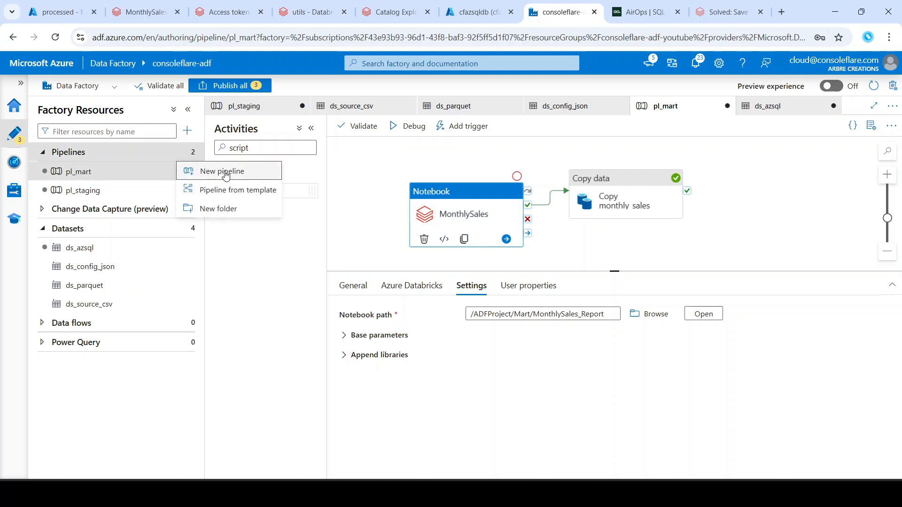
pyautogui.click(217, 174)
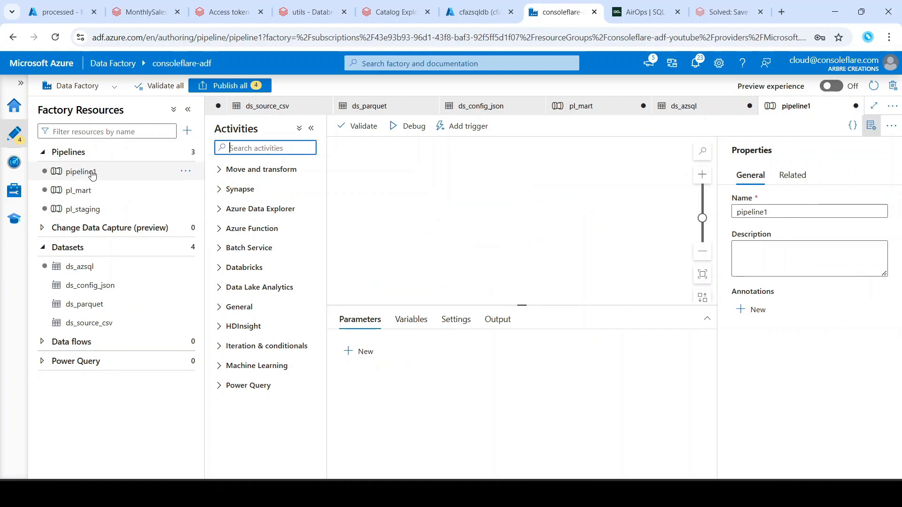
pyautogui.click(124, 174)
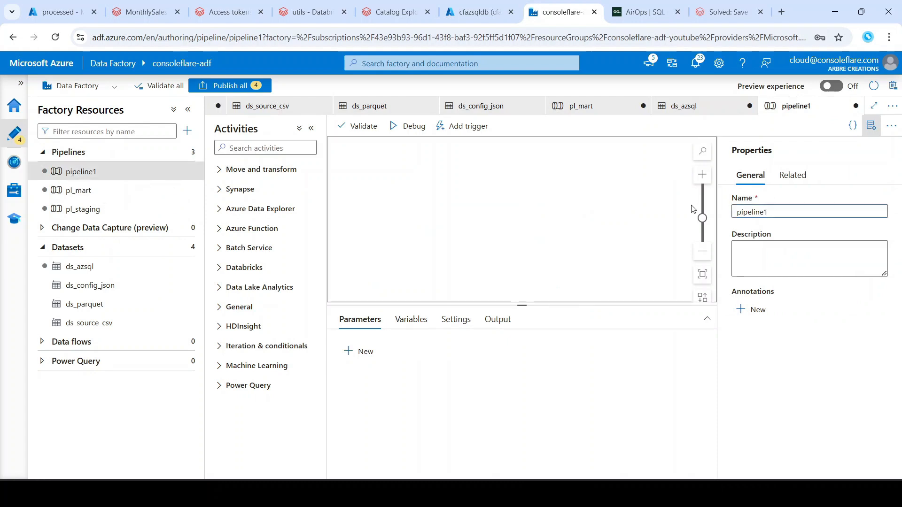
# - Name the new pipeline pl_master and add an Execute Pipeline activity to its canvas
pyautogui.doubleClick(758, 213)
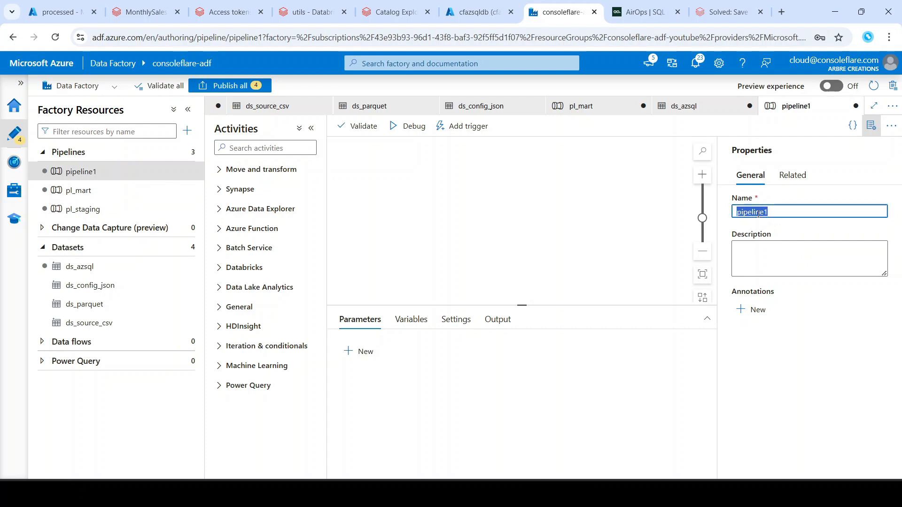
pyautogui.write('pl_master')
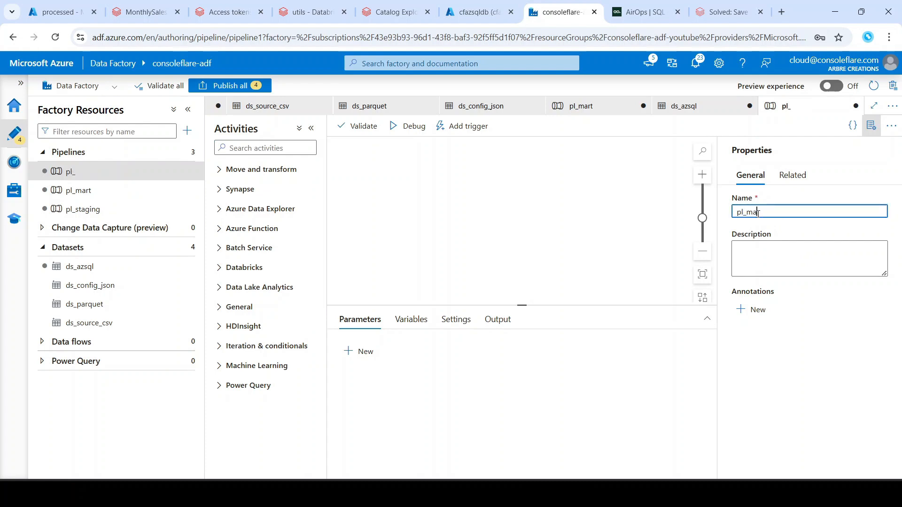
pyautogui.click(281, 148)
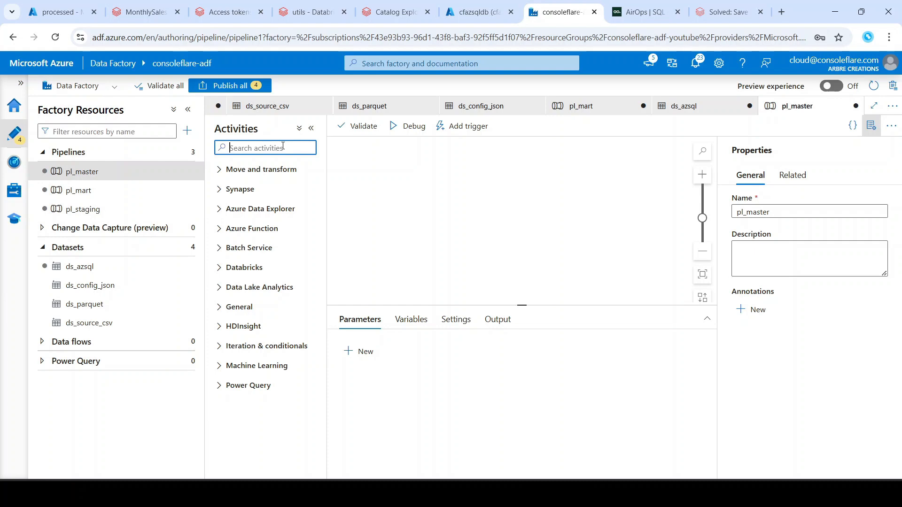
pyautogui.write('ex')
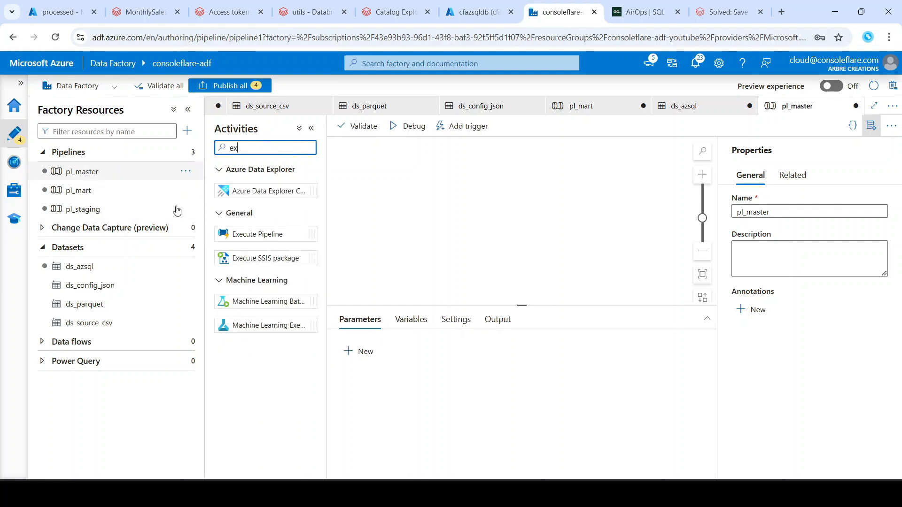
pyautogui.moveTo(243, 233); pyautogui.dragTo(411, 202)
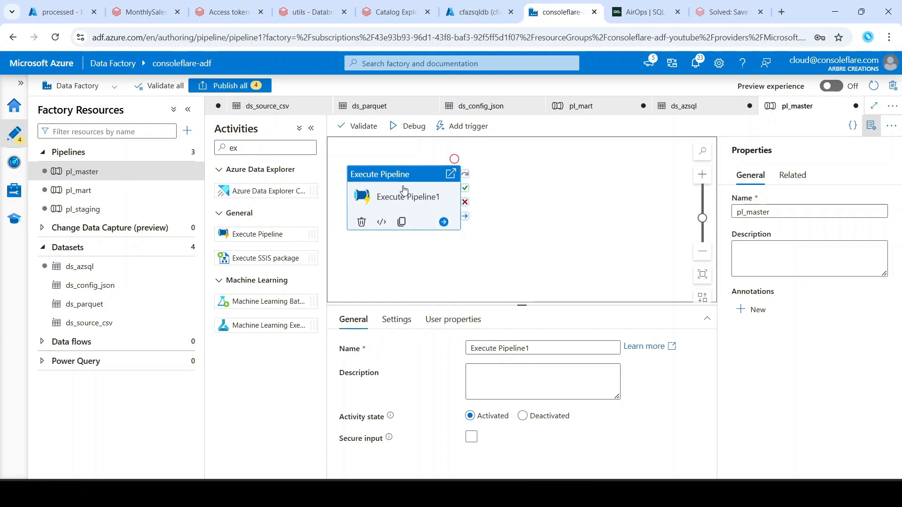
pyautogui.click(83, 176)
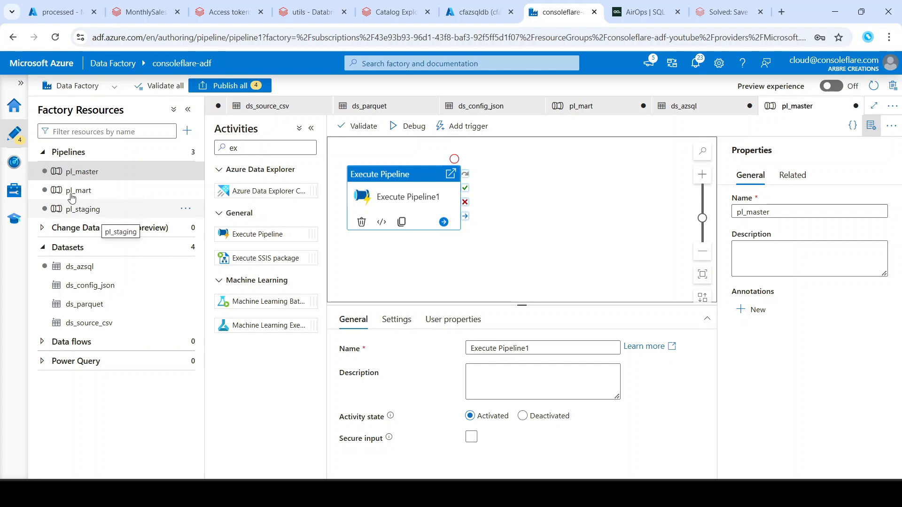
pyautogui.moveTo(412, 209); pyautogui.dragTo(440, 208)
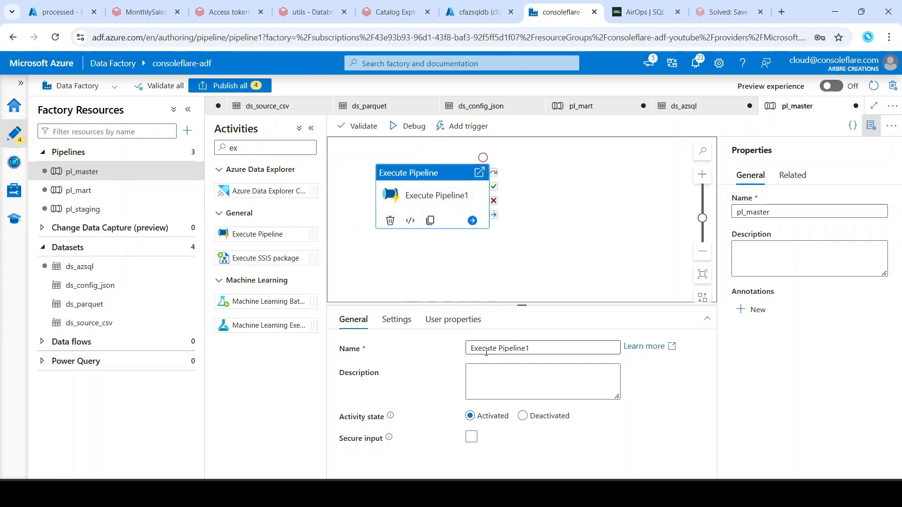
# - Rename the Execute Pipeline activity to Execute staging and set its invoked pipeline to pl_staging
pyautogui.doubleClick(544, 346)
pyautogui.write('staging')
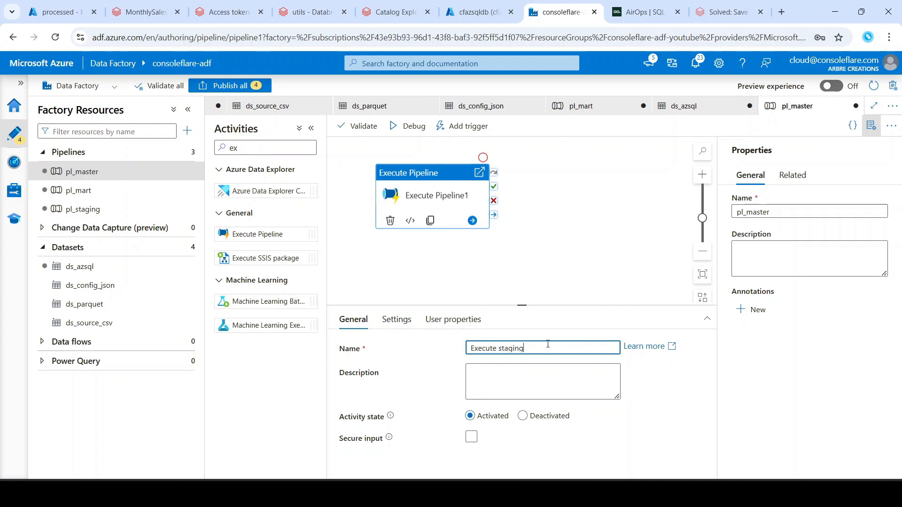
pyautogui.click(397, 320)
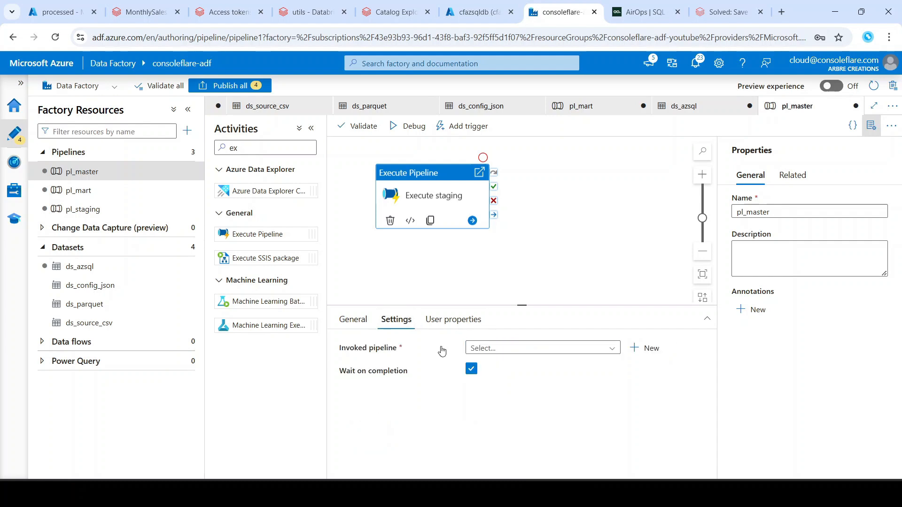
pyautogui.click(482, 350)
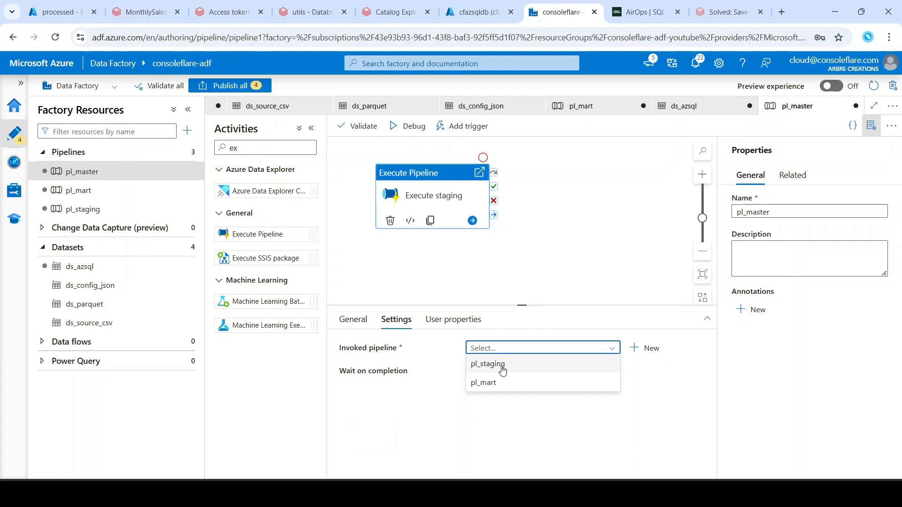
pyautogui.click(499, 366)
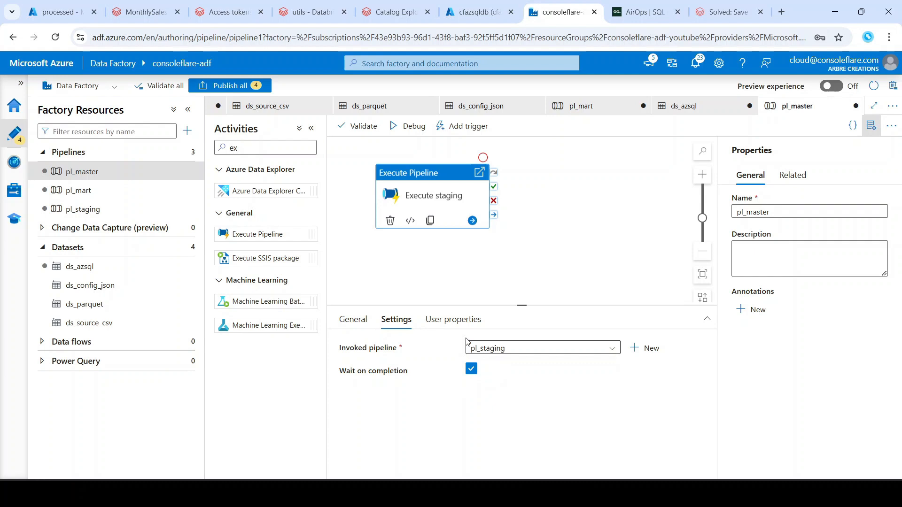
# - Duplicate the Execute staging activity and connect the original's success output to the copy
pyautogui.click(430, 221)
pyautogui.moveTo(470, 197); pyautogui.dragTo(540, 207)
pyautogui.moveTo(472, 170); pyautogui.dragTo(537, 201)
pyautogui.click(535, 227)
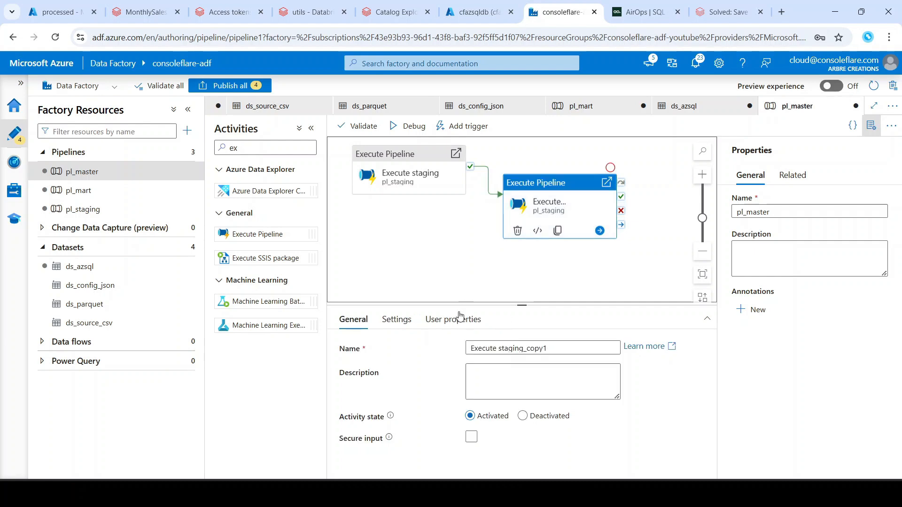
# - Rename the copied activity to Execute mart and set its invoked pipeline to pl_mart
pyautogui.moveTo(499, 349); pyautogui.dragTo(577, 350)
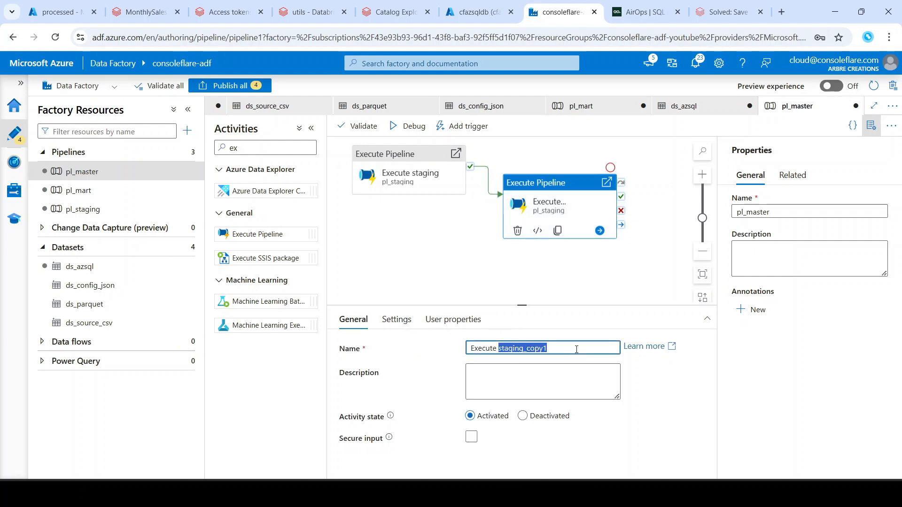
pyautogui.write('mart')
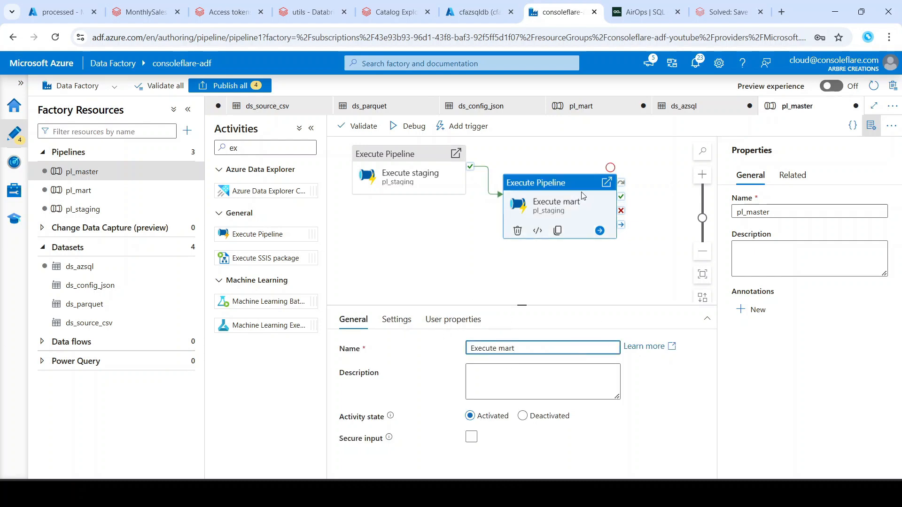
pyautogui.click(396, 319)
pyautogui.click(477, 360)
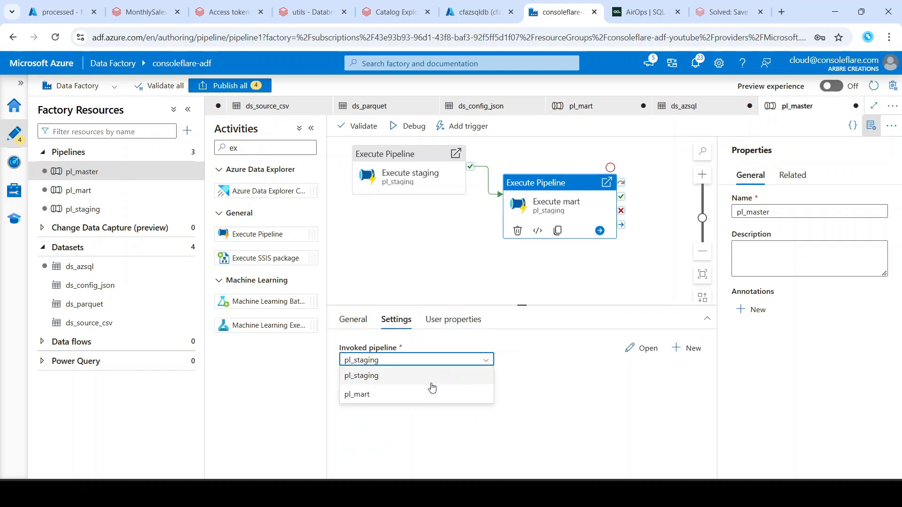
pyautogui.click(401, 394)
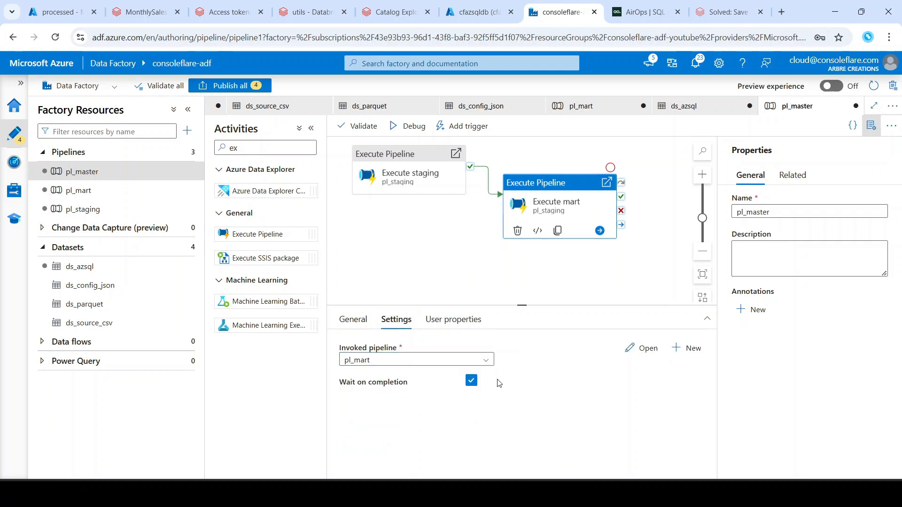
# - Hide the pipeline properties and space the Execute staging and Execute mart activities out side by side
pyautogui.click(872, 126)
pyautogui.moveTo(431, 197); pyautogui.dragTo(442, 226)
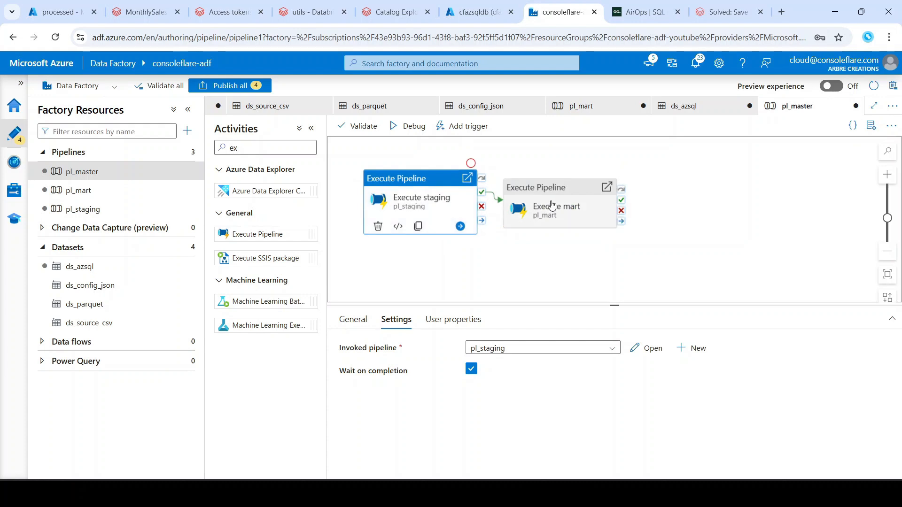
pyautogui.moveTo(554, 203); pyautogui.dragTo(590, 205)
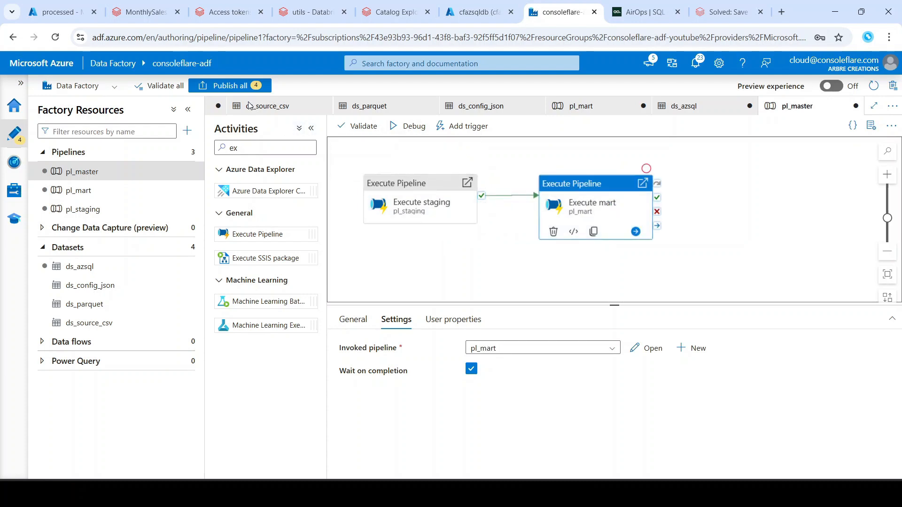
# - Publish all pending changes to pl_staging, pl_mart, pl_master and ds_azsql
pyautogui.click(227, 86)
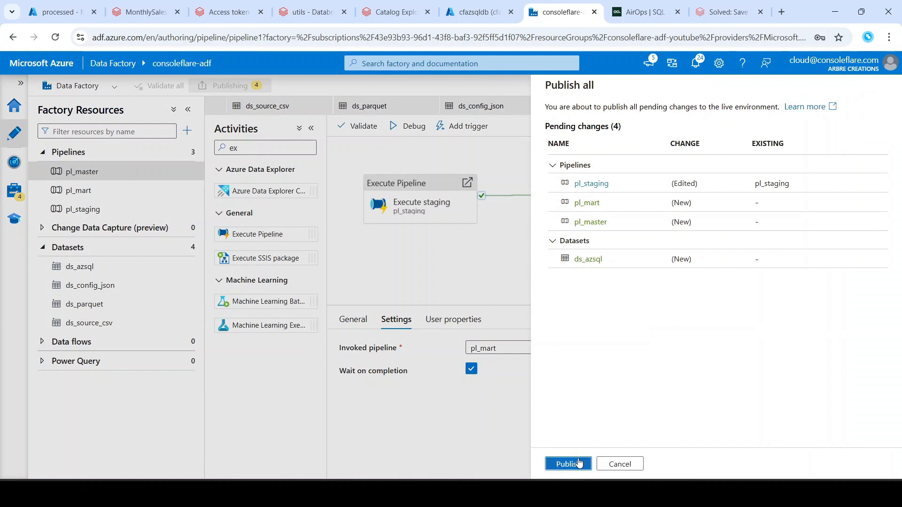
pyautogui.click(571, 463)
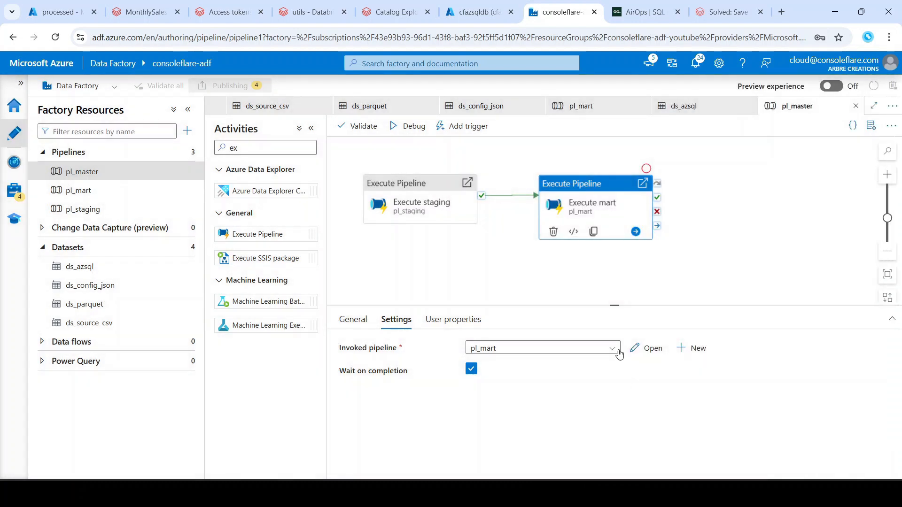
pyautogui.click(489, 250)
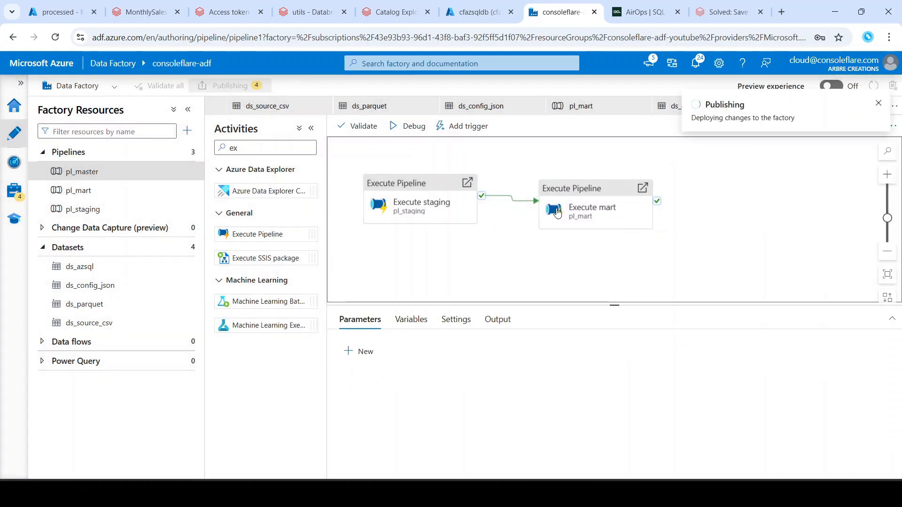
pyautogui.moveTo(187, 238)
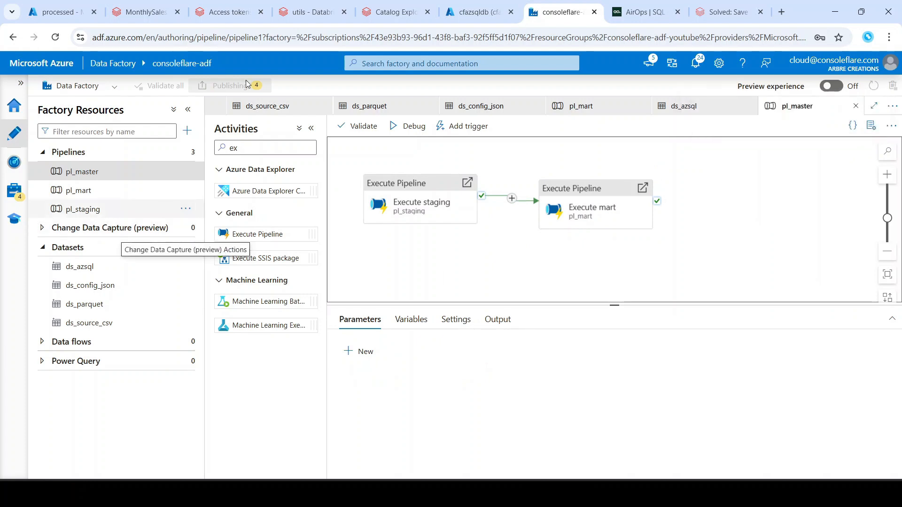
pyautogui.click(458, 221)
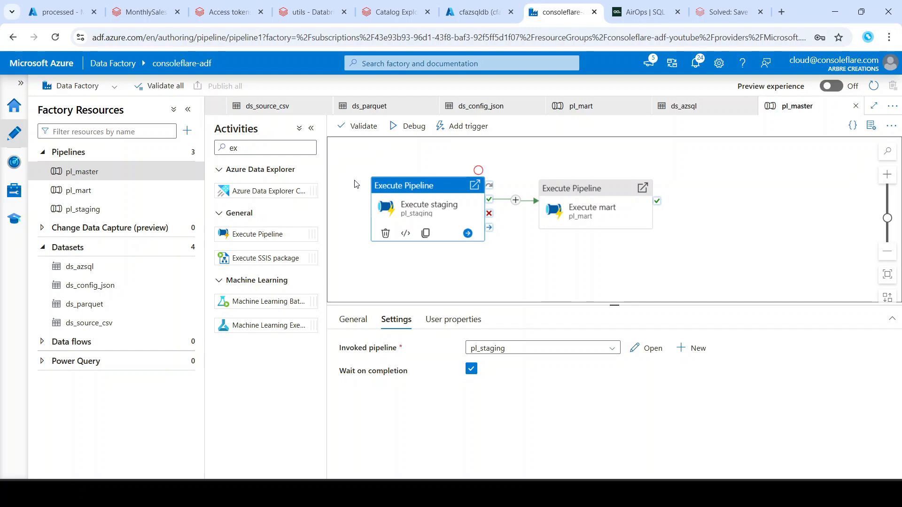
# - Open the consoleflare.com website in a new browser tab
pyautogui.hotkey('ctrl', 't')
pyautogui.write('consol')
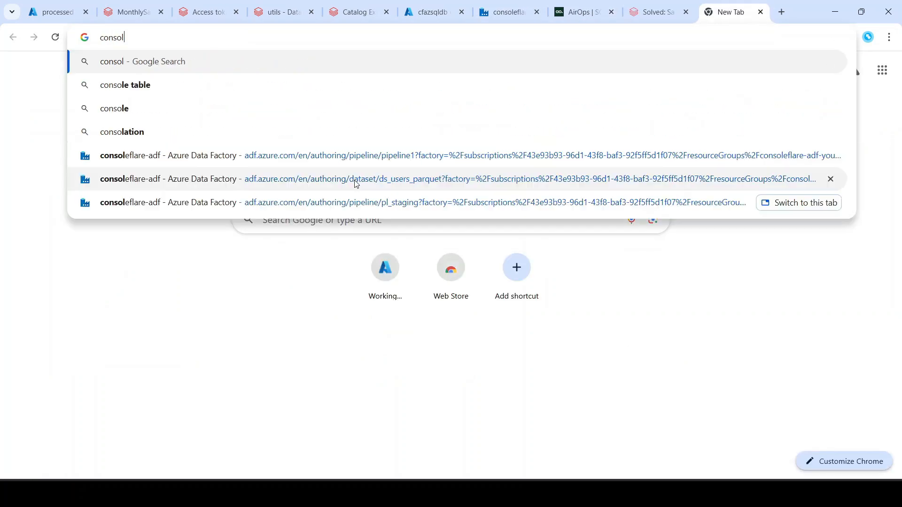
pyautogui.write('eflare.cxom')
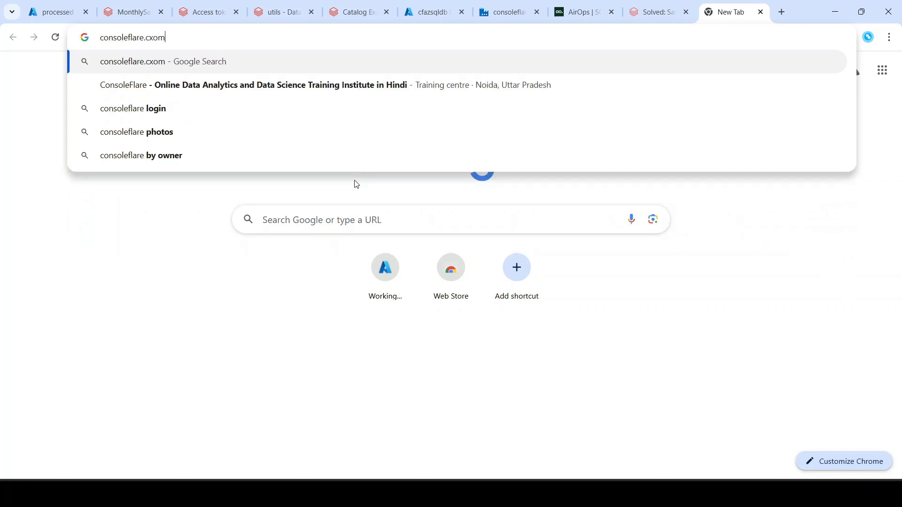
pyautogui.press('BackSpace')
pyautogui.press('BackSpace')
pyautogui.press('BackSpace')
pyautogui.write('om')
pyautogui.press('Return')
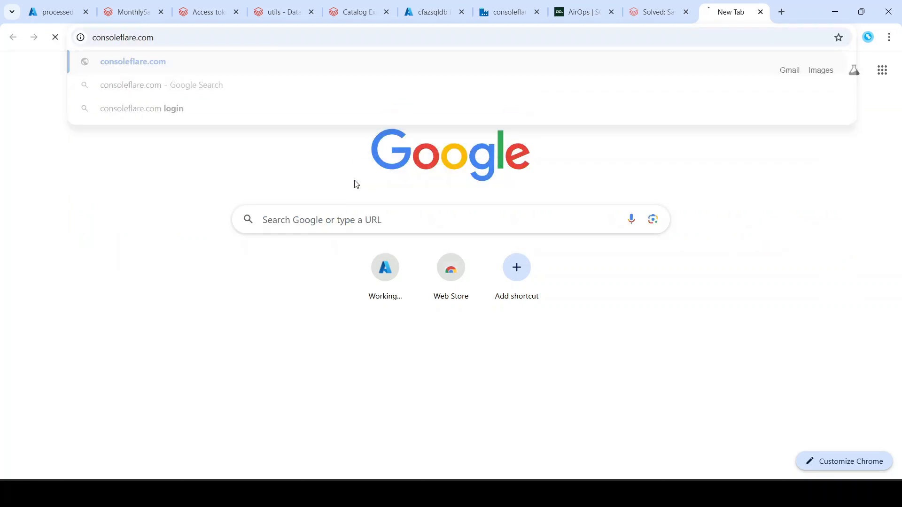